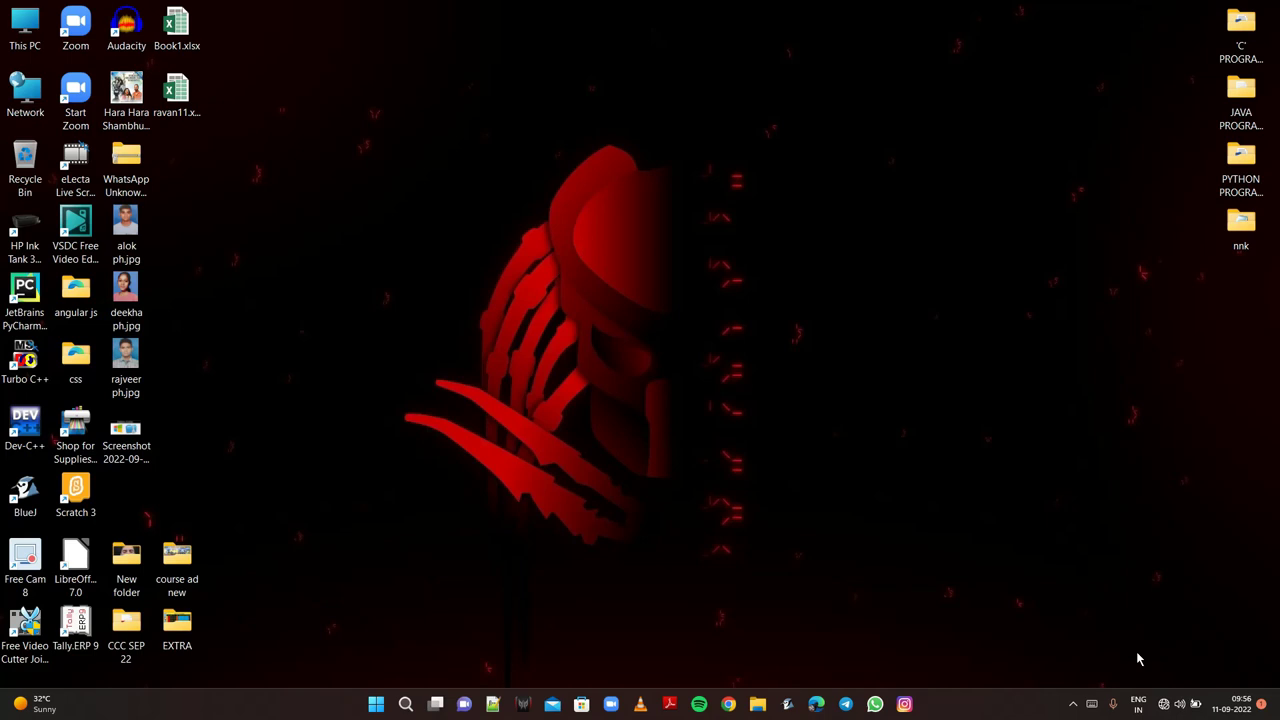
# - Launch Excel 2013 from a Start menu search for 'excel' and dismiss the activation notice
pyautogui.press('super')
pyautogui.write('exce')
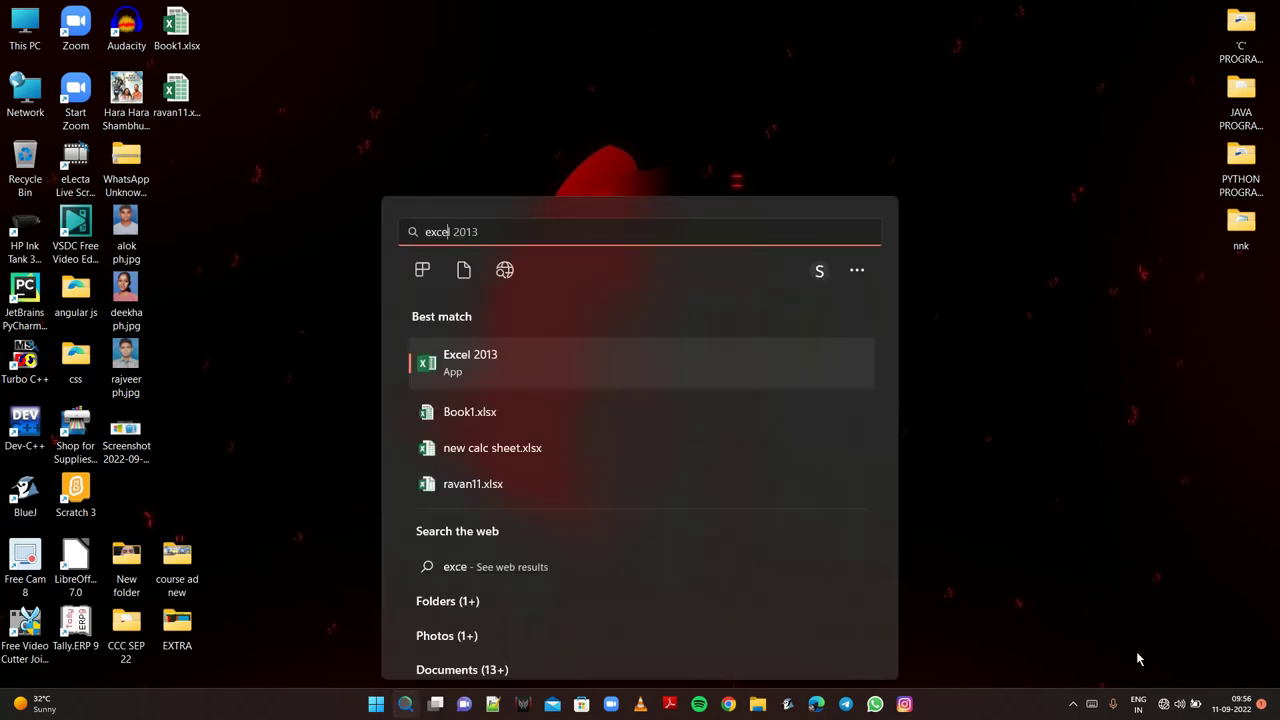
pyautogui.write('l')
pyautogui.press('Return')
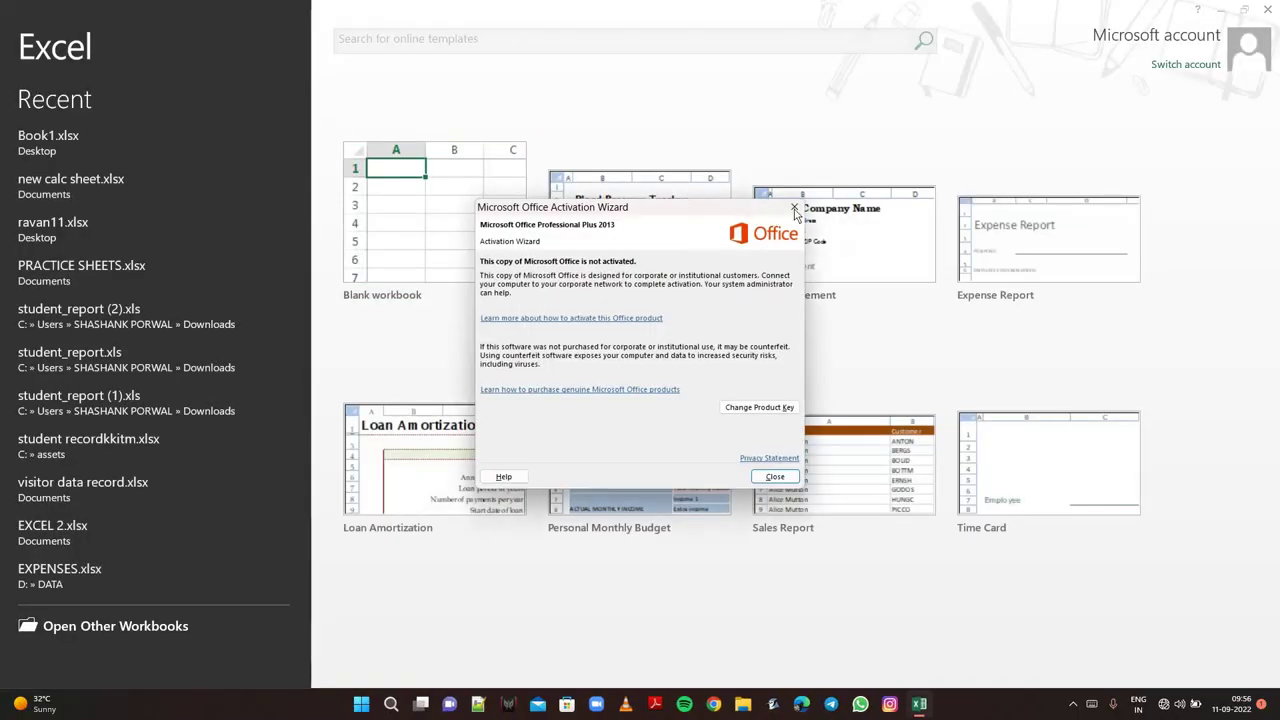
pyautogui.press('Escape')
# - Create a blank workbook, zoom in on the sheet, and narrow column A
pyautogui.click(402, 188)
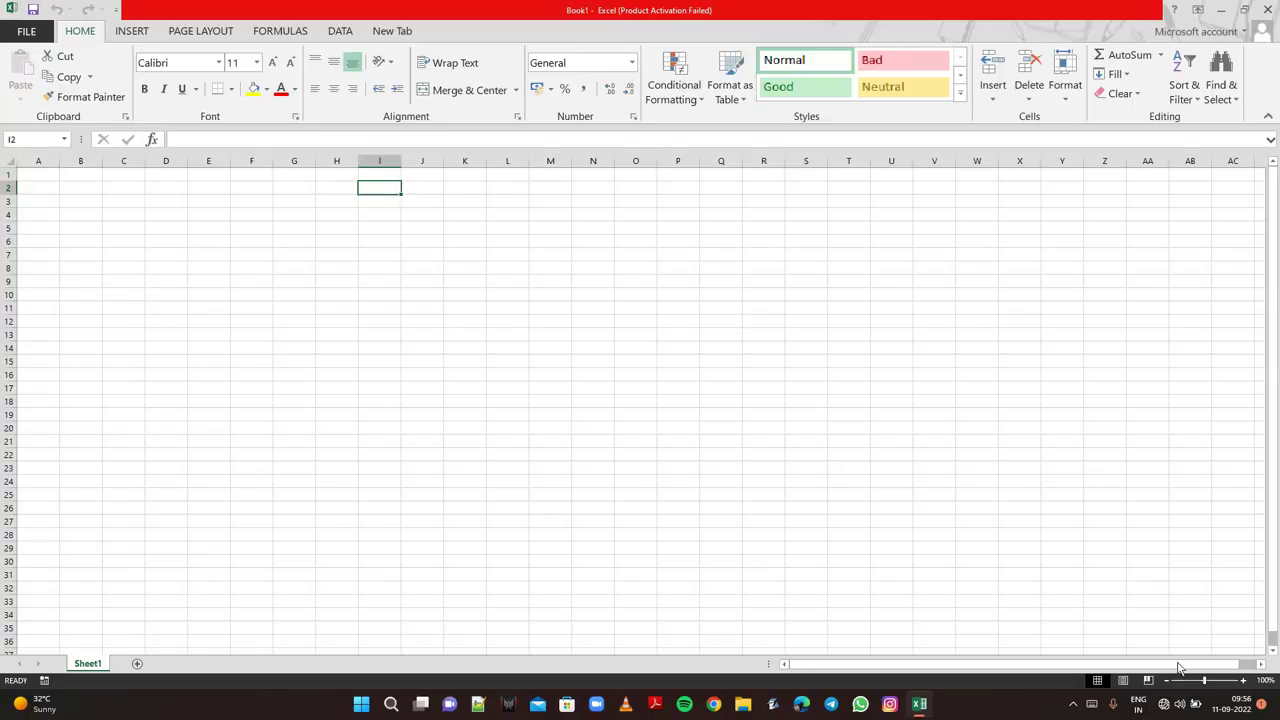
pyautogui.click(1246, 681)
pyautogui.click(1246, 681)
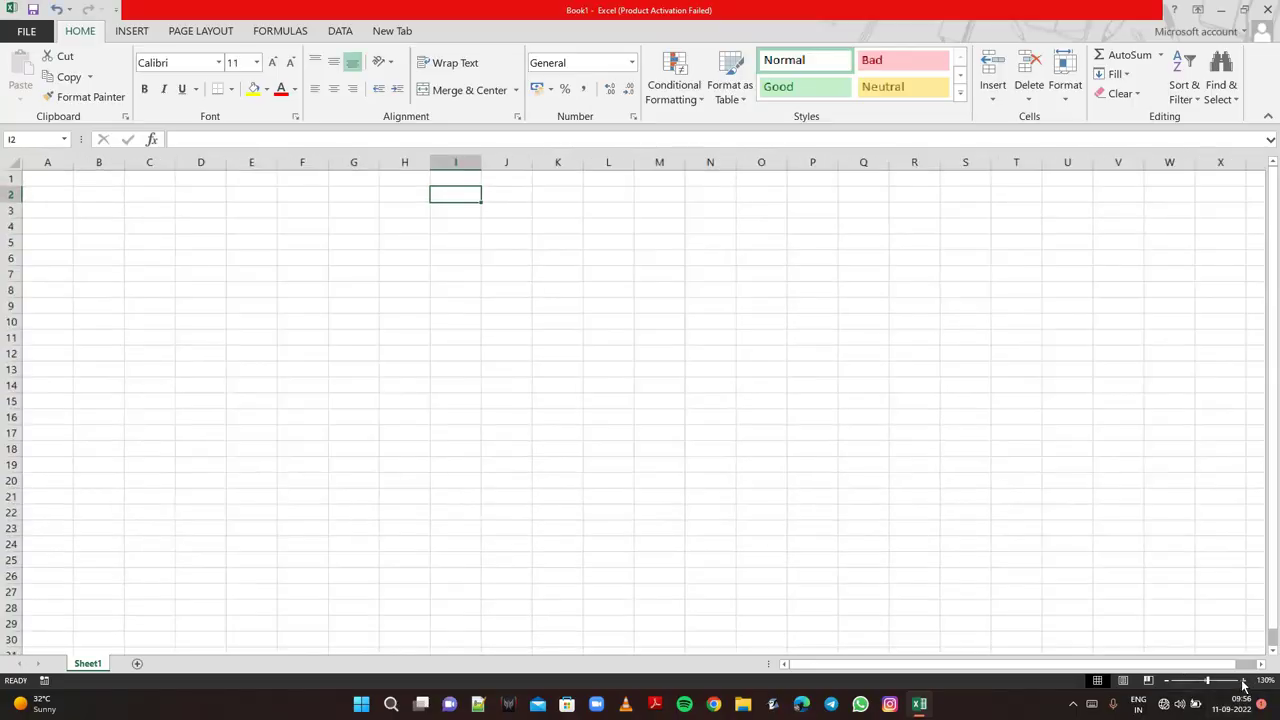
pyautogui.click(1246, 681)
pyautogui.click(1246, 681)
pyautogui.click(1246, 681)
pyautogui.click(1246, 681)
pyautogui.click(1244, 681)
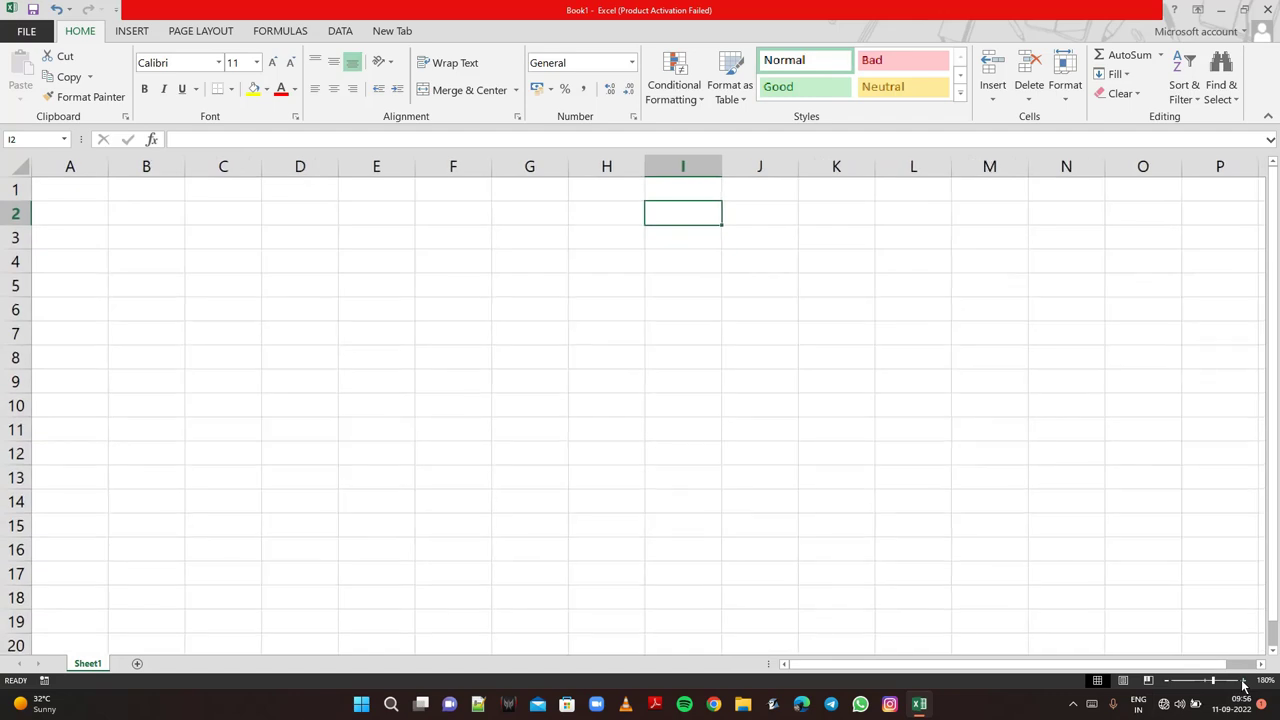
pyautogui.click(1244, 681)
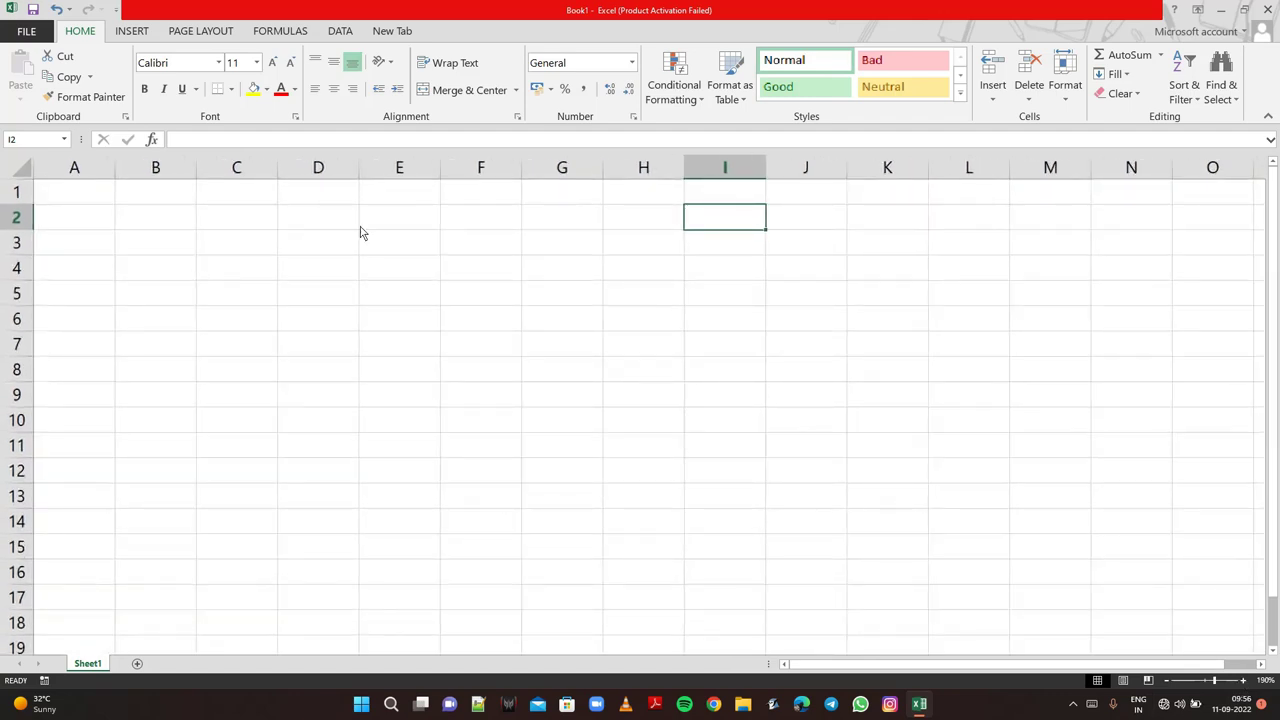
pyautogui.moveTo(116, 163); pyautogui.dragTo(67, 163)
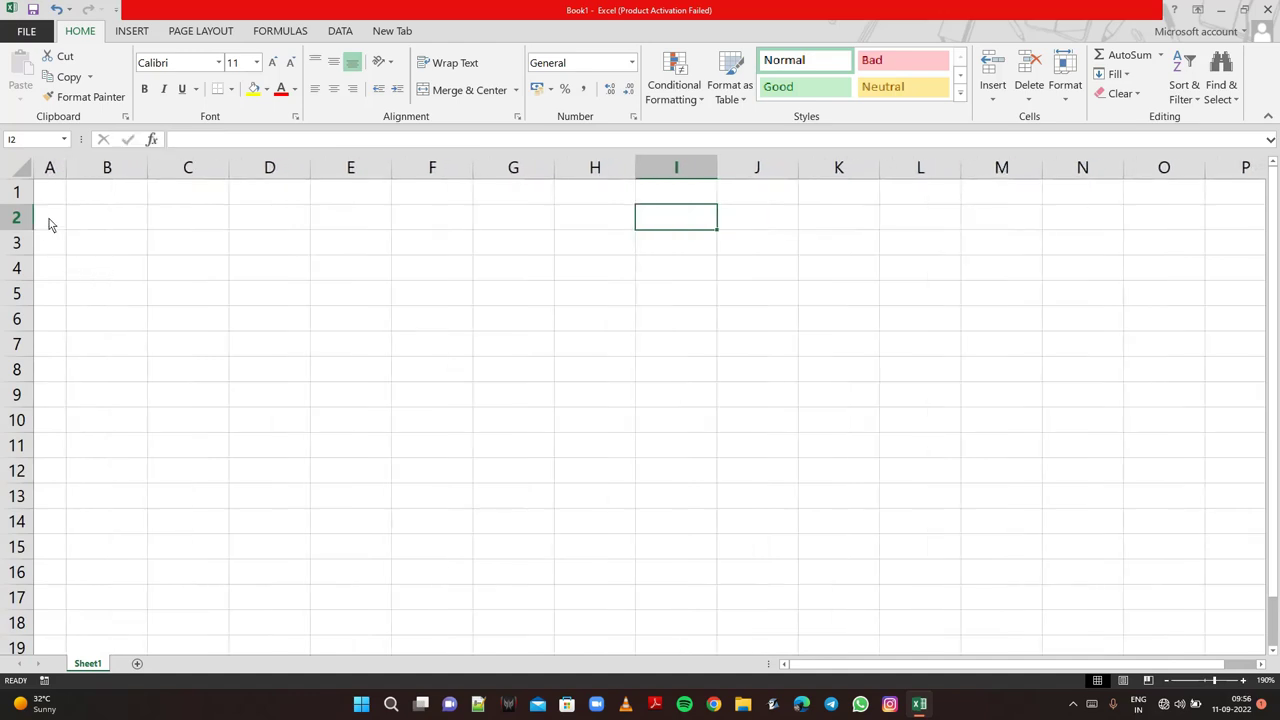
# - Merge and centre the range B2:M3 for the title
pyautogui.moveTo(120, 219)
pyautogui.mouseDown()
pyautogui.moveTo(306, 250)
pyautogui.moveTo(569, 246)
pyautogui.mouseUp()
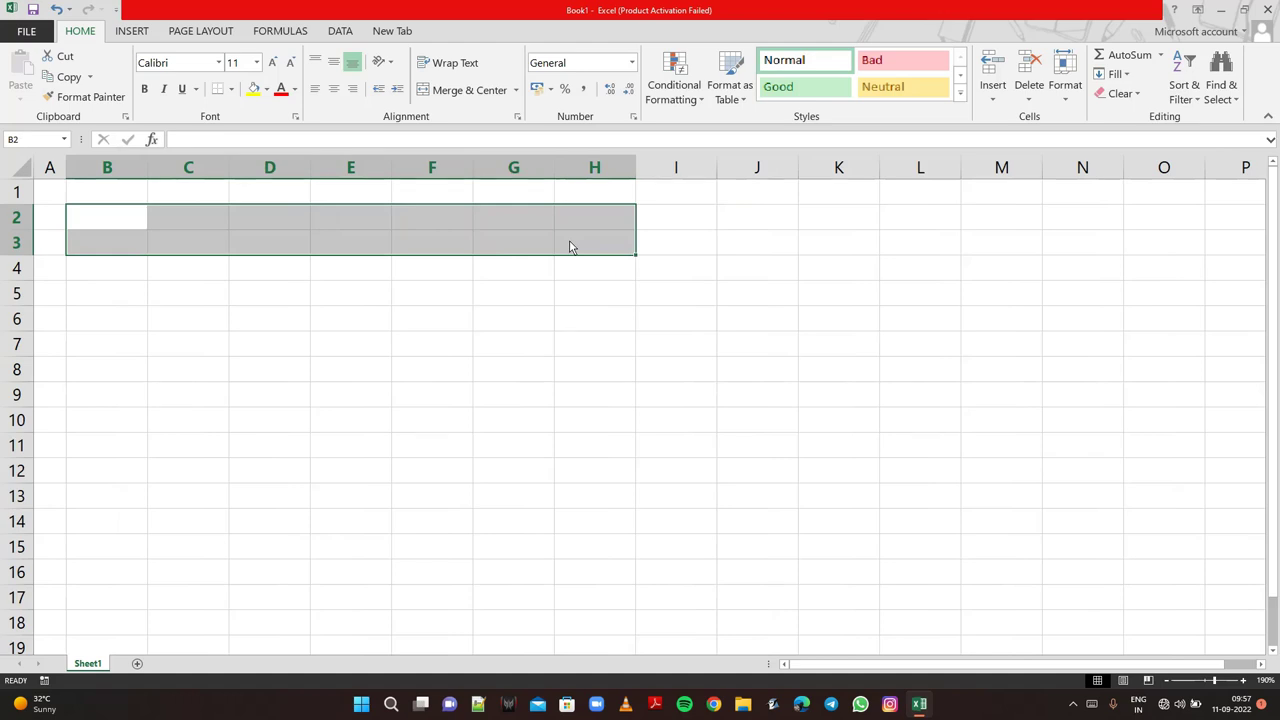
pyautogui.hotkey('shift', 'Right')
pyautogui.hotkey('shift', 'Right')
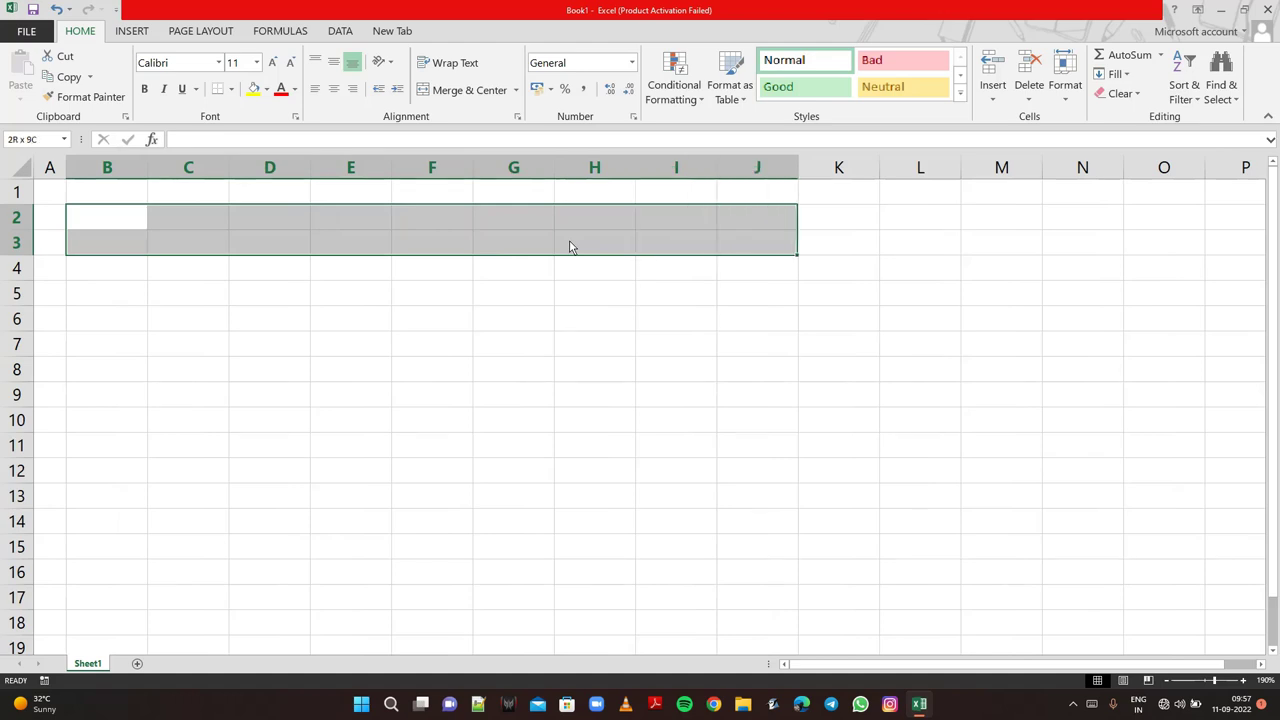
pyautogui.hotkey('shift', 'Right')
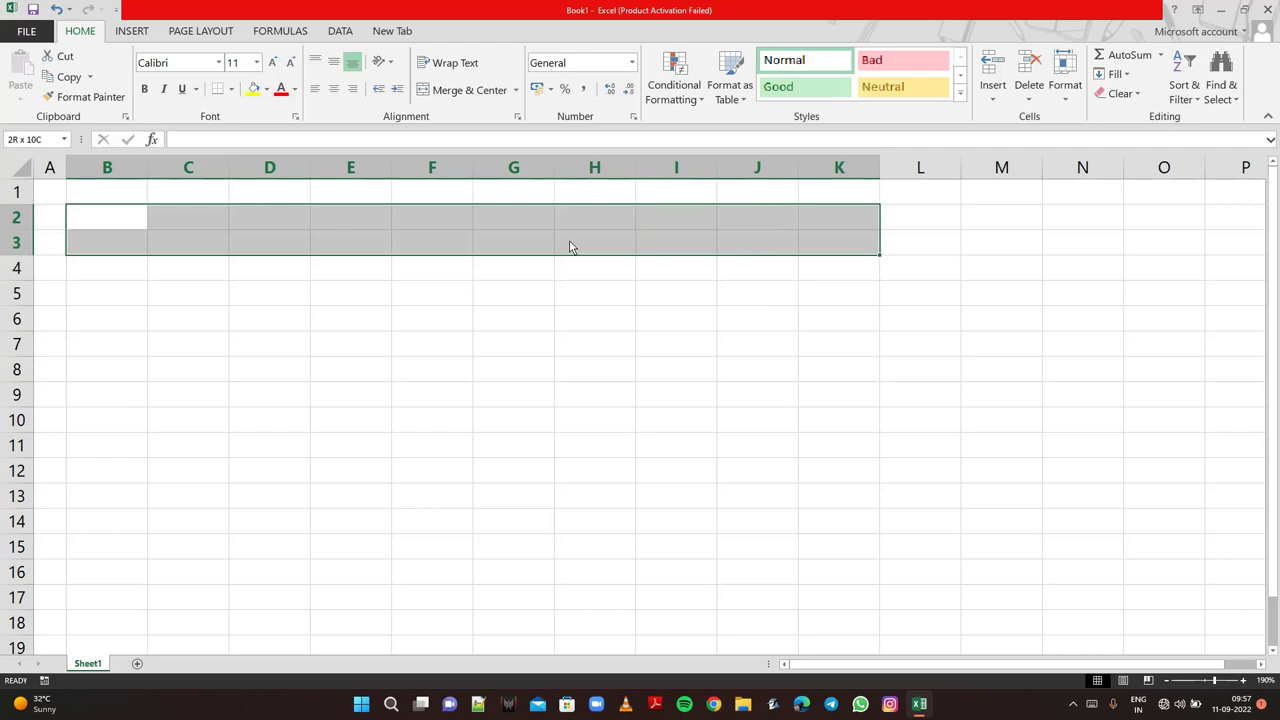
pyautogui.hotkey('shift', 'Right')
pyautogui.hotkey('shift', 'Right')
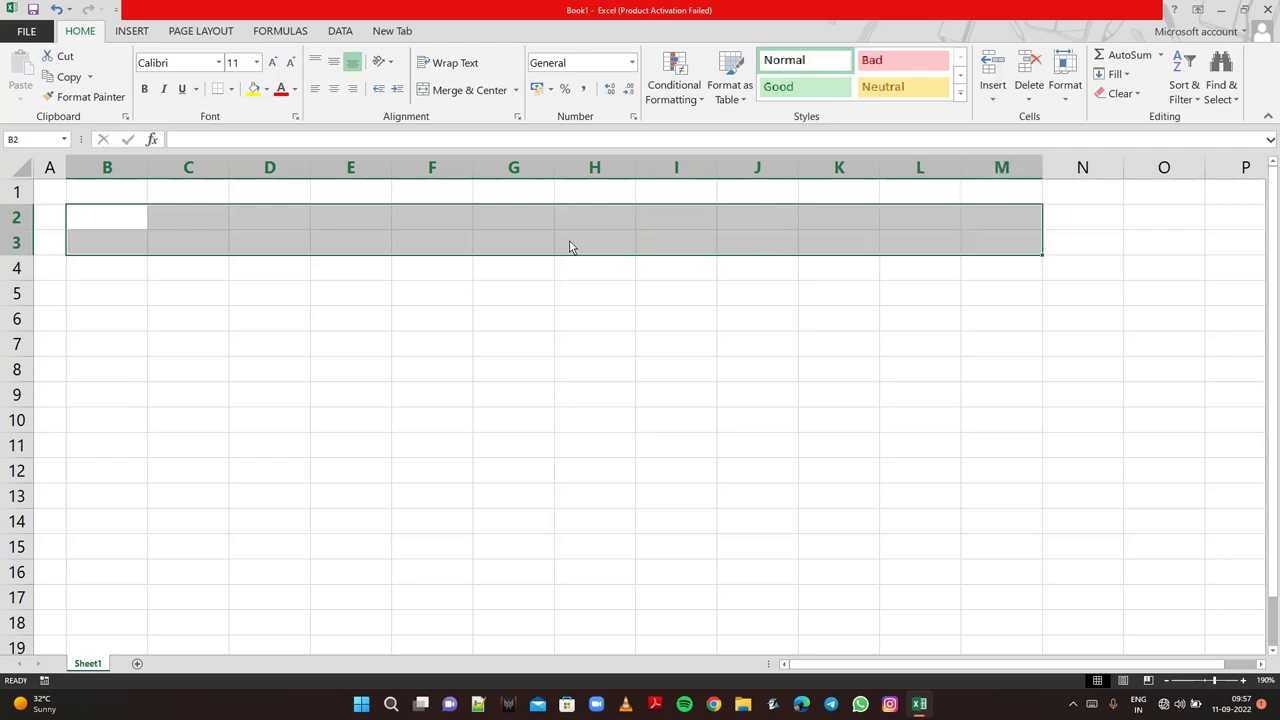
pyautogui.click(441, 90)
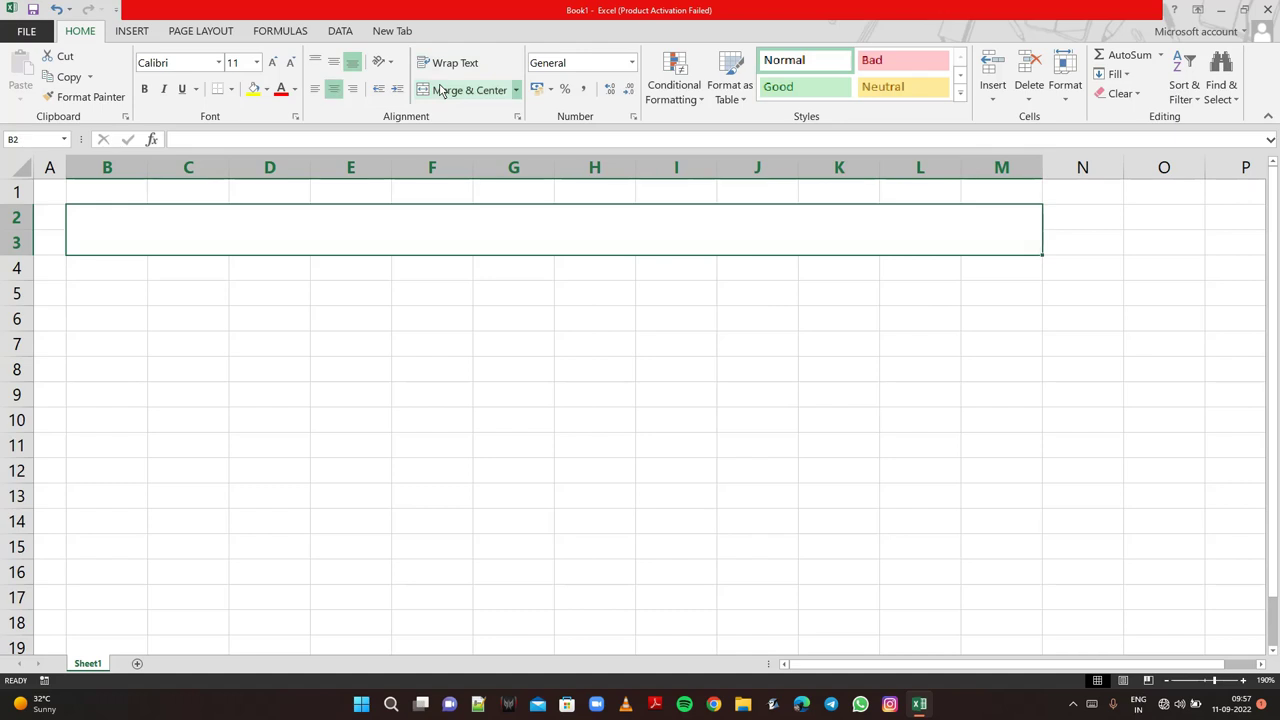
# - Type the title 'Day Book Account Entry' into the merged cell
pyautogui.write('Day ')
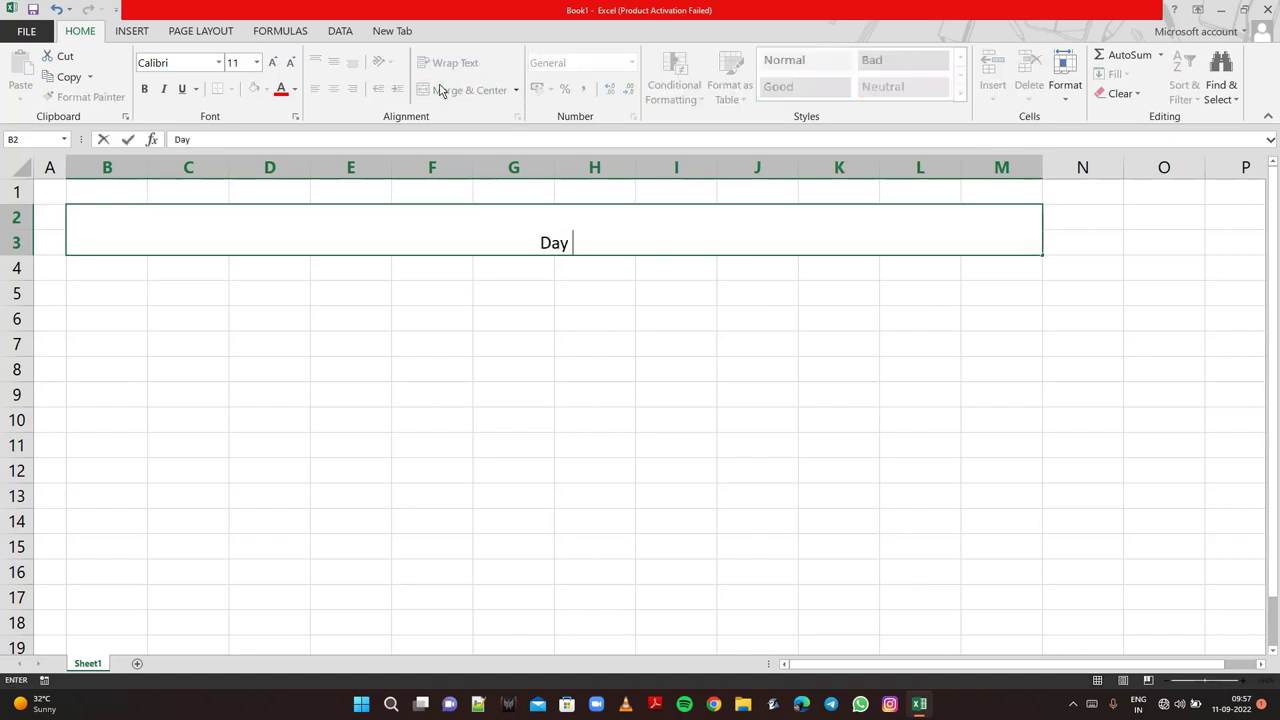
pyautogui.write('Bookk')
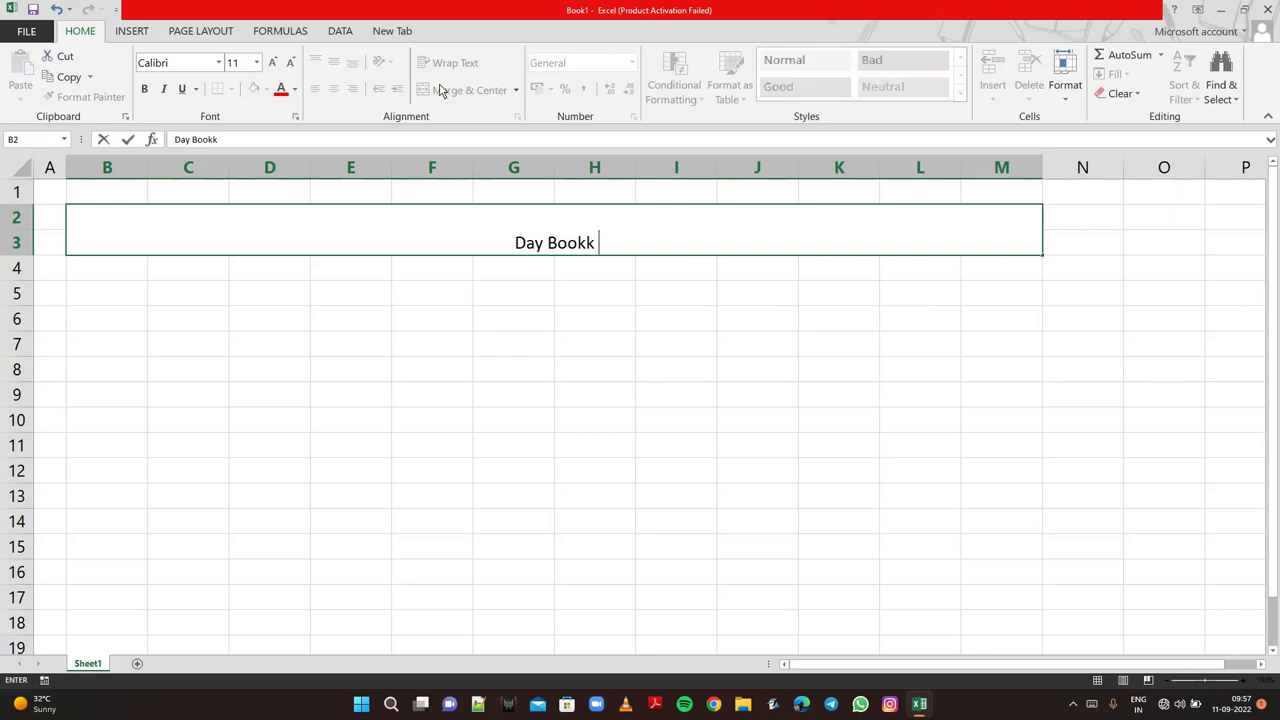
pyautogui.press('BackSpace')
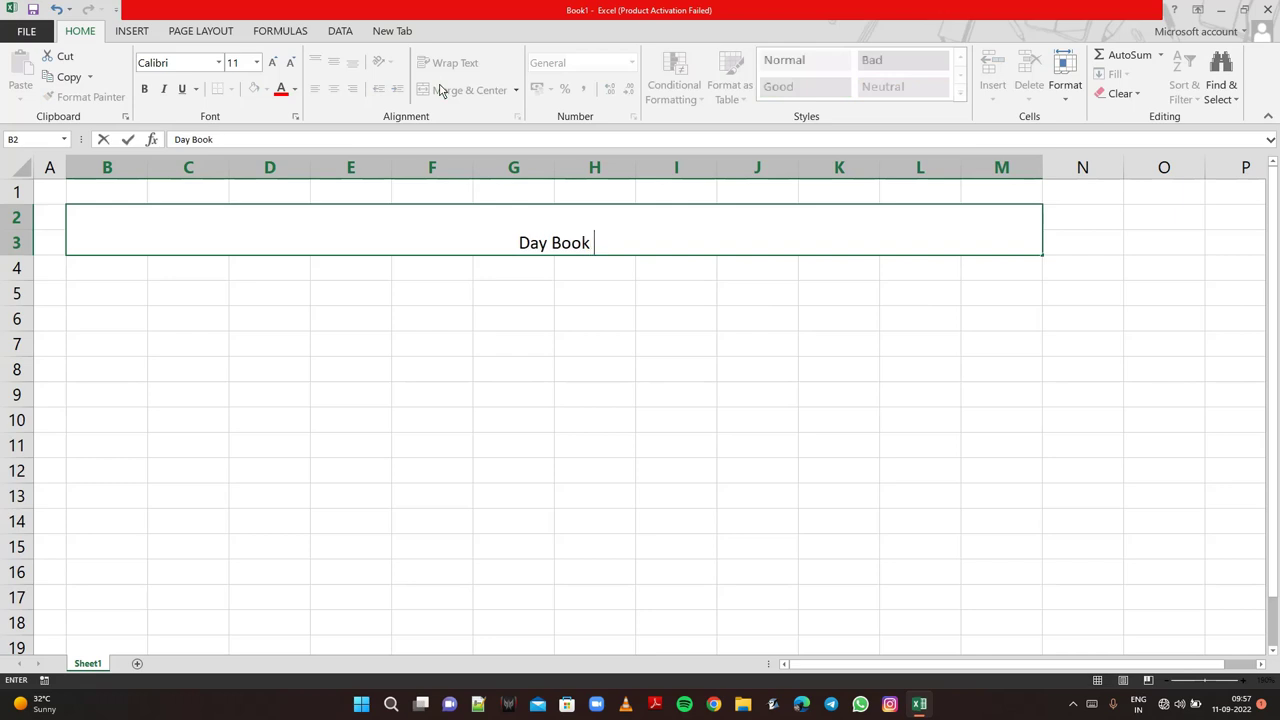
pyautogui.write('Acco')
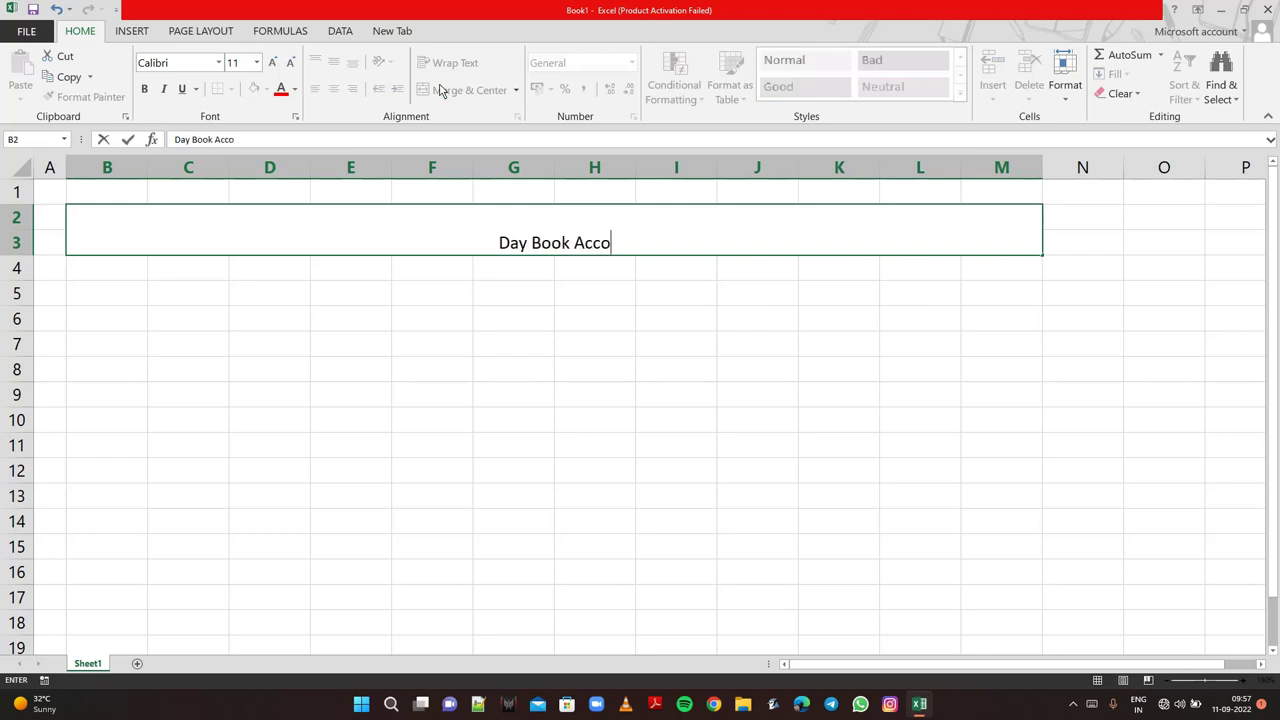
pyautogui.write('unt')
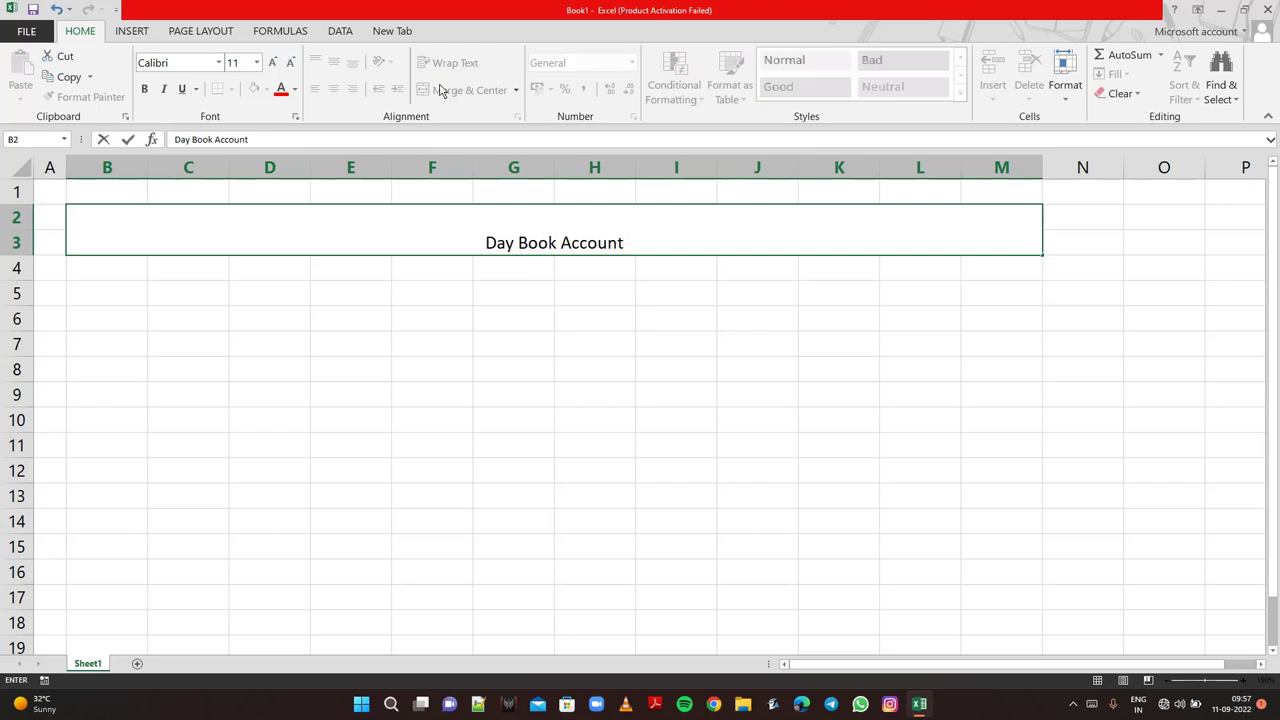
pyautogui.write(' Entr')
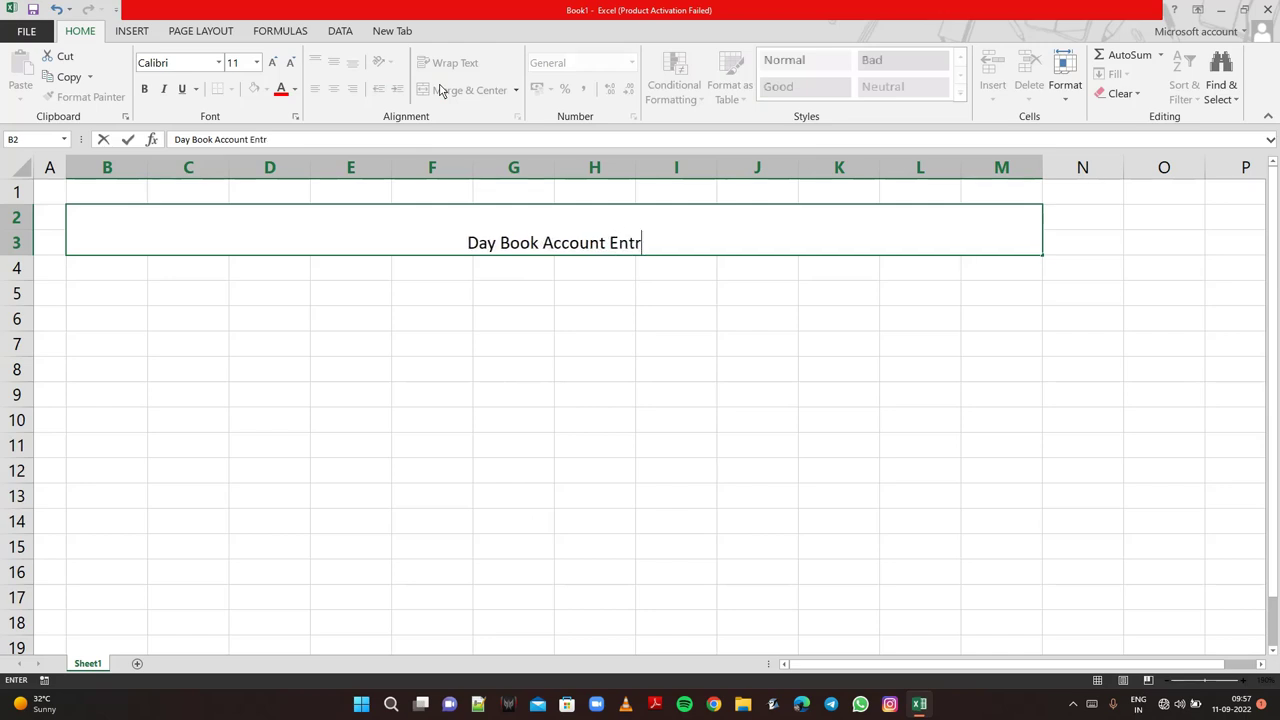
pyautogui.write('y')
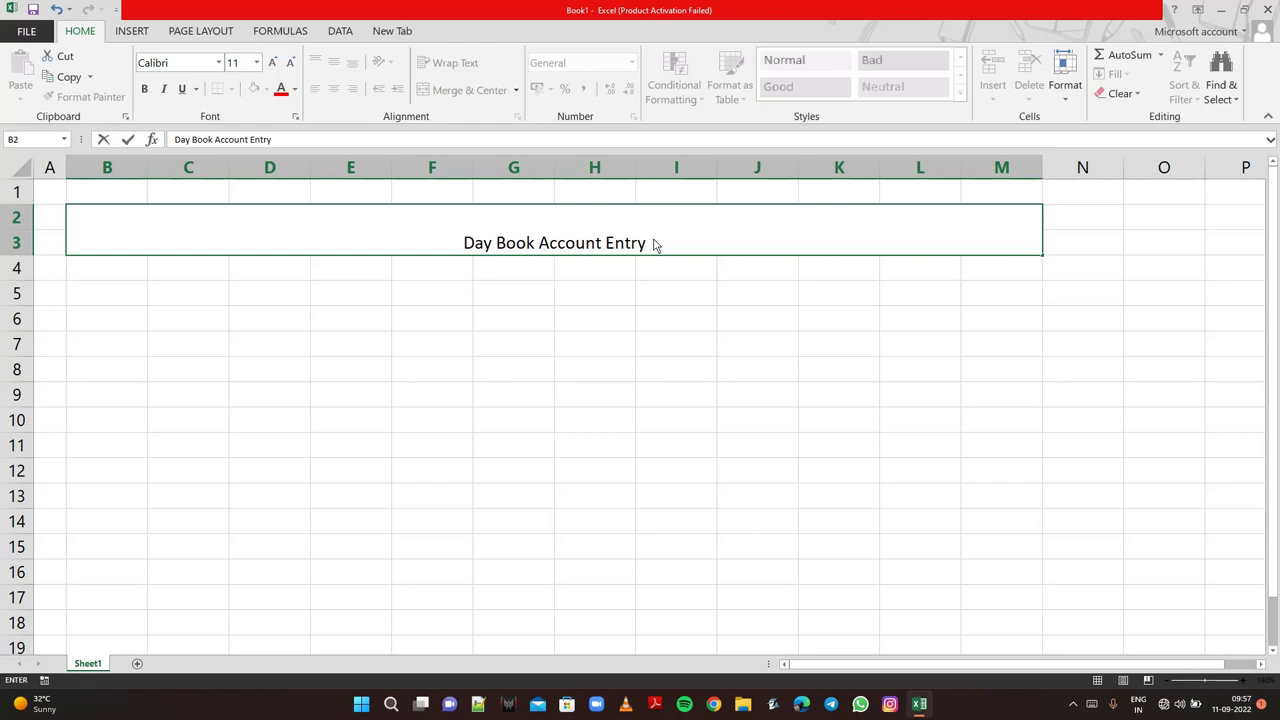
# - Make the title text bold at 24 pt
pyautogui.moveTo(655, 244); pyautogui.dragTo(460, 243)
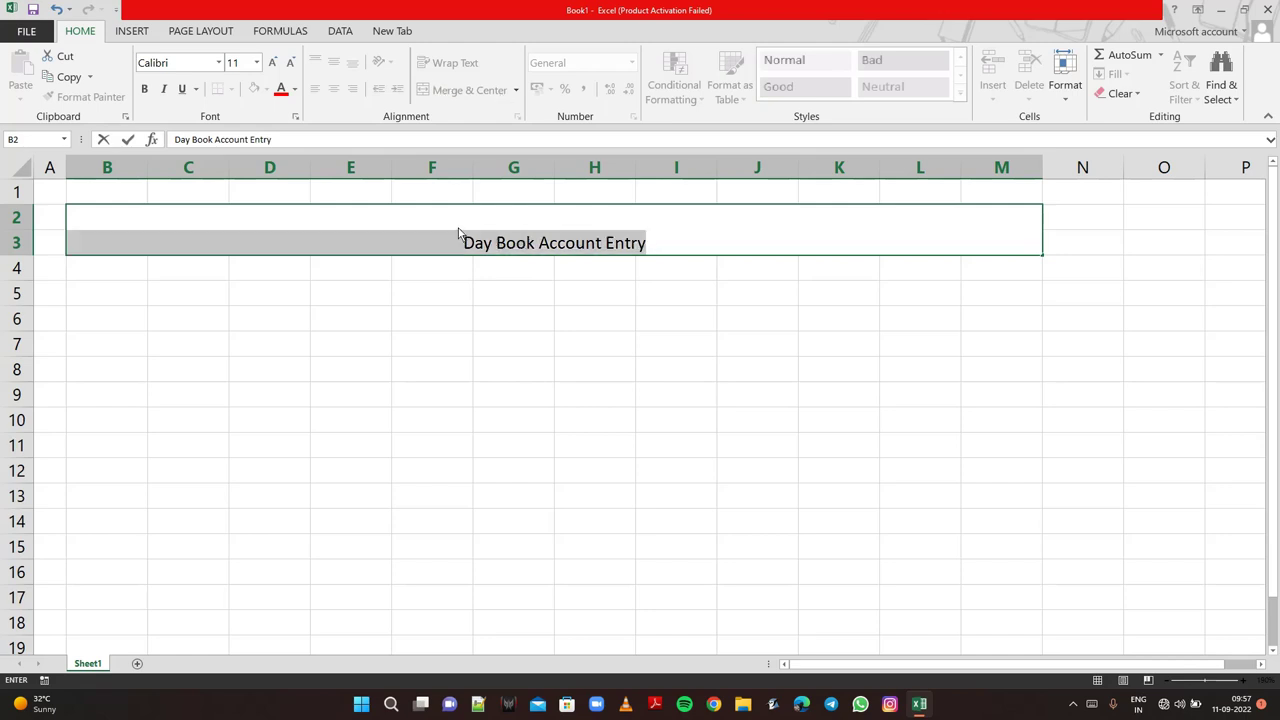
pyautogui.click(144, 89)
pyautogui.click(271, 63)
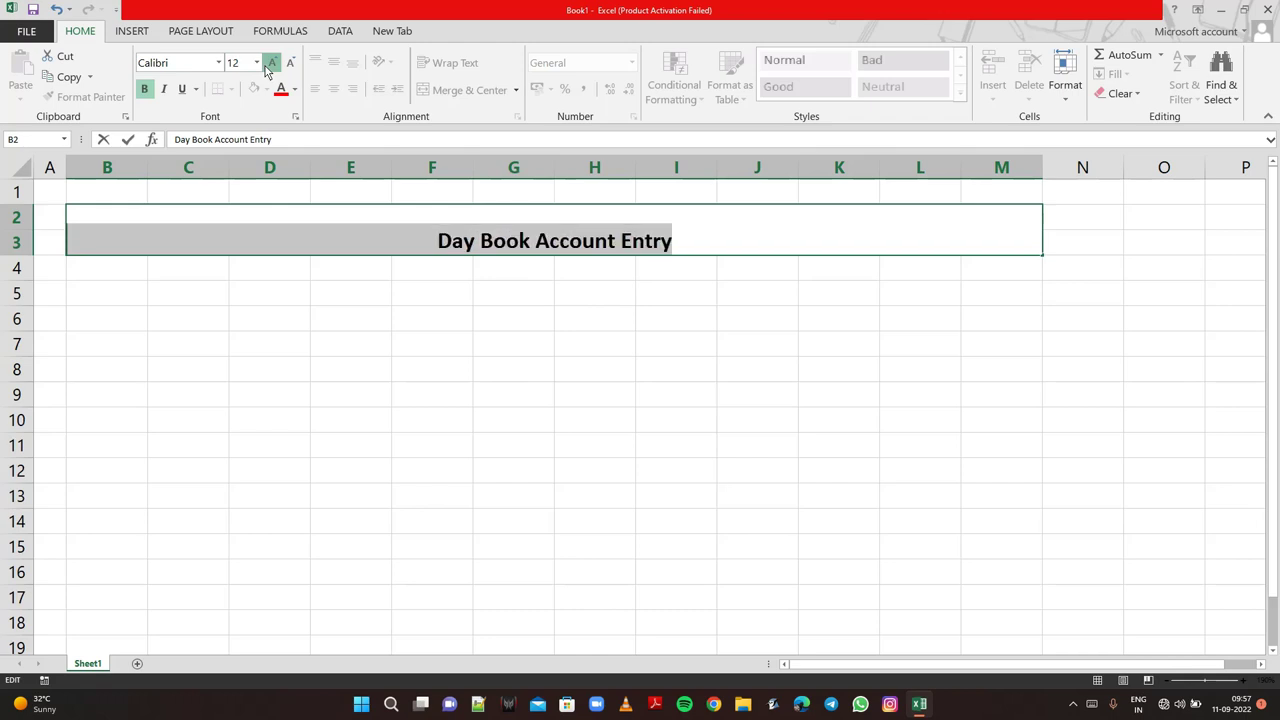
pyautogui.doubleClick(271, 63)
pyautogui.doubleClick(271, 63)
pyautogui.doubleClick(271, 63)
pyautogui.click(271, 63)
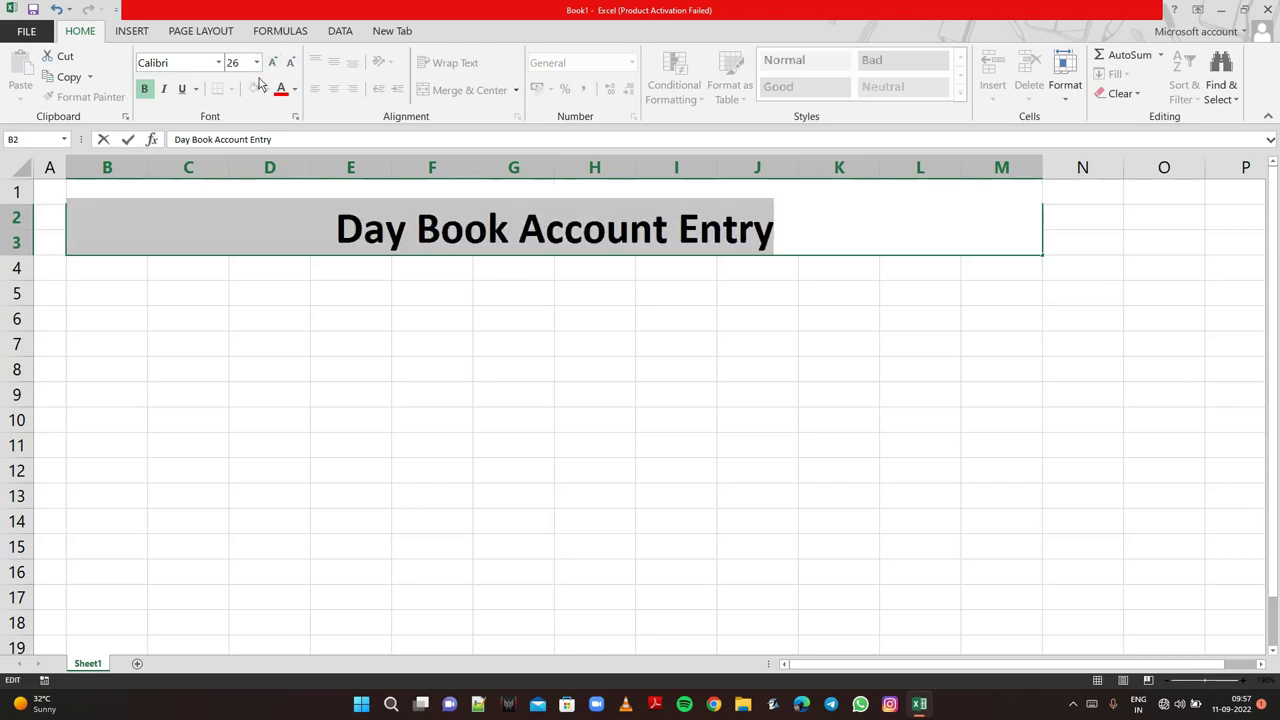
pyautogui.click(290, 63)
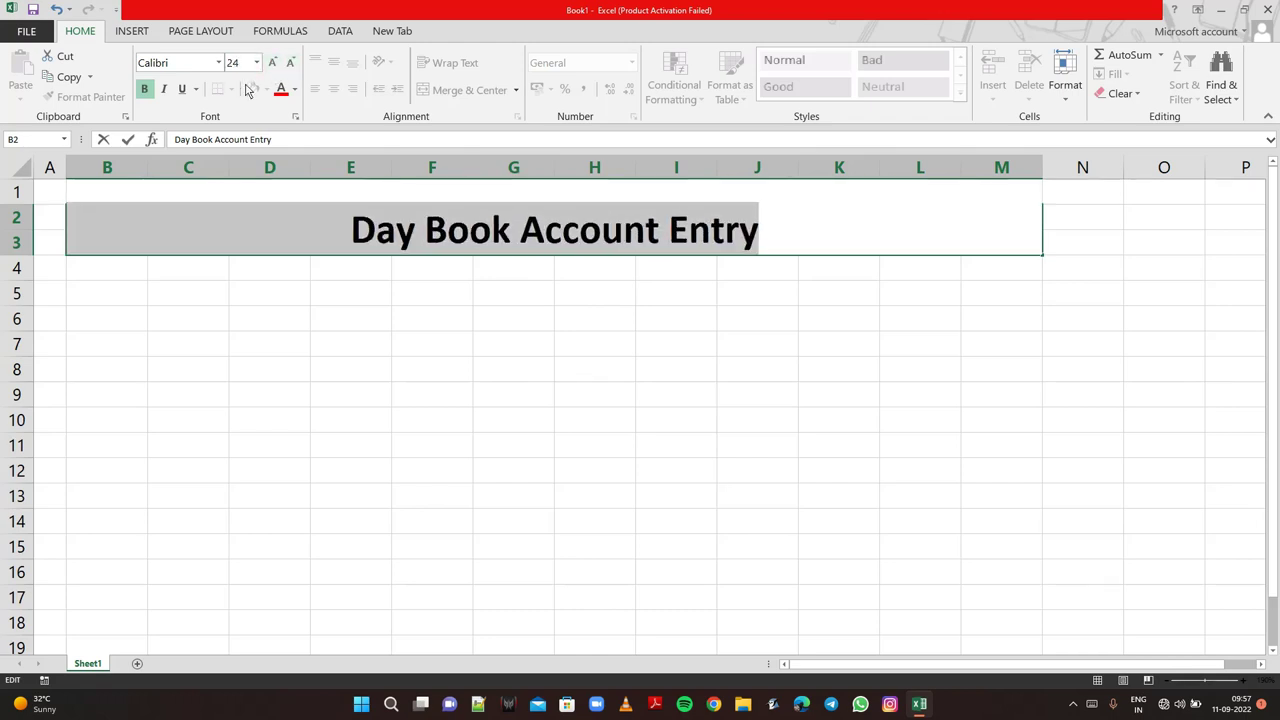
pyautogui.click(356, 280)
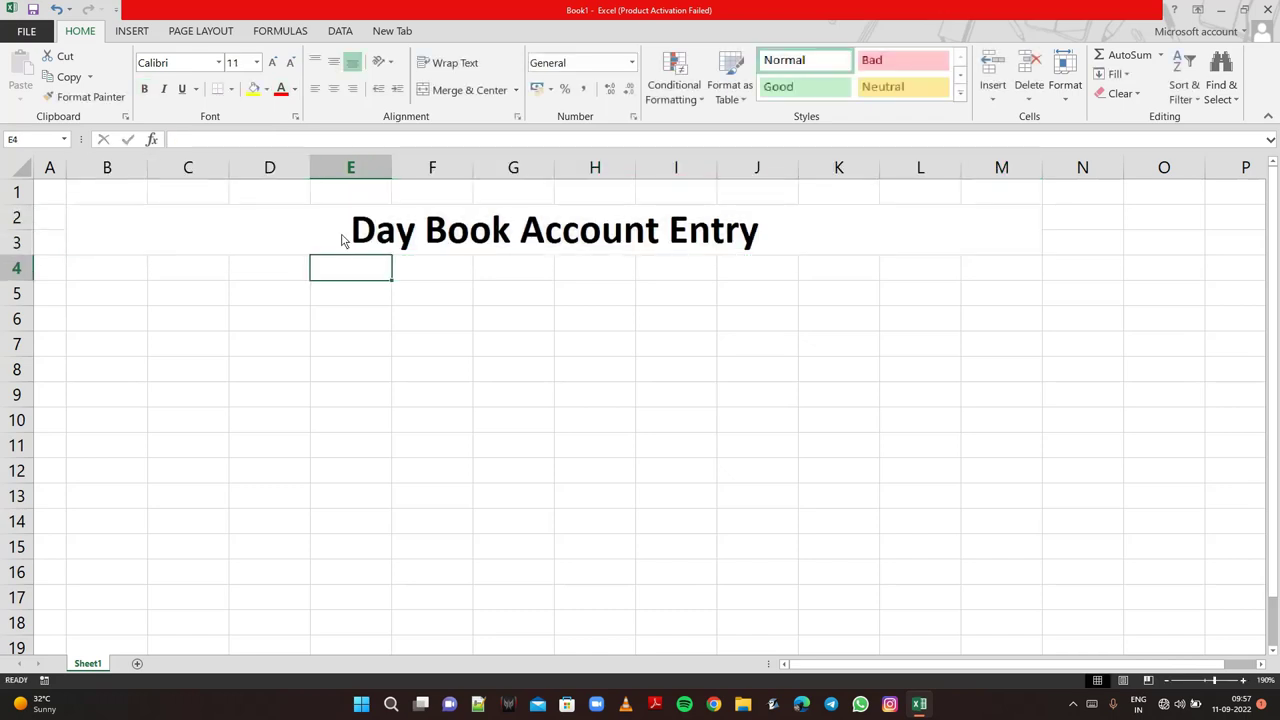
# - Give the merged title white text, a red fill and a thick box border
pyautogui.click(341, 240)
pyautogui.click(295, 90)
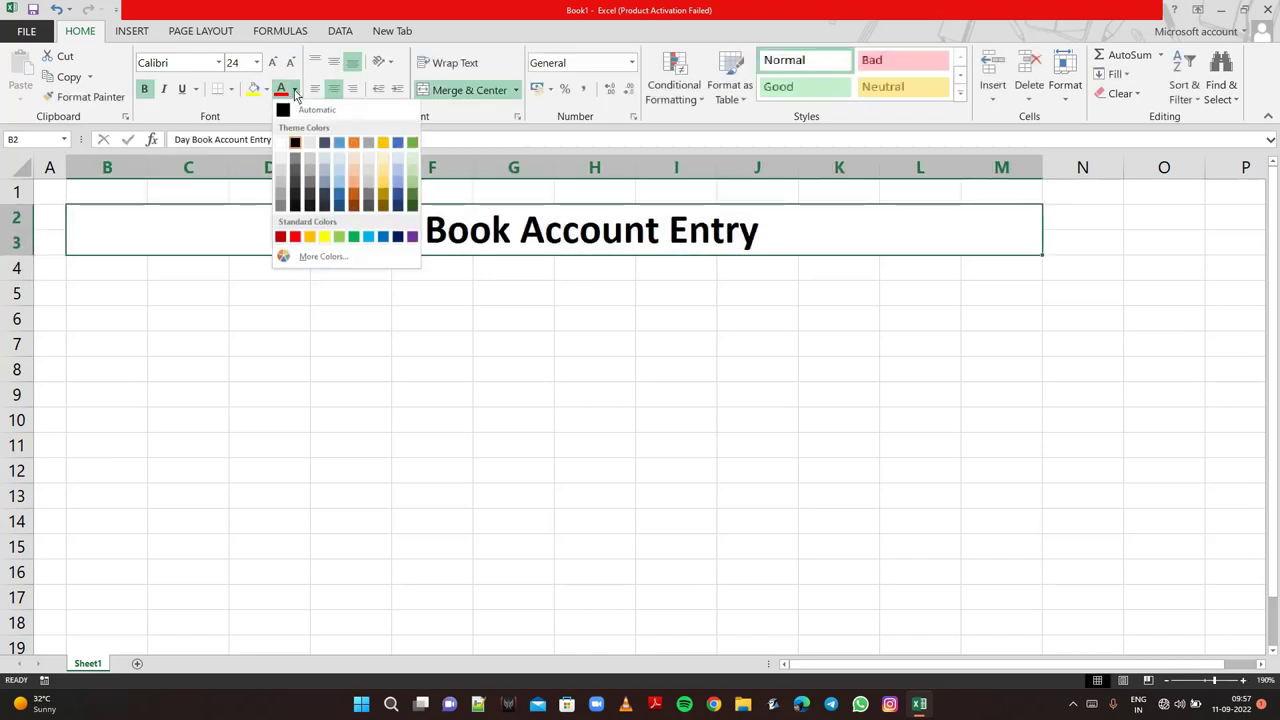
pyautogui.click(295, 142)
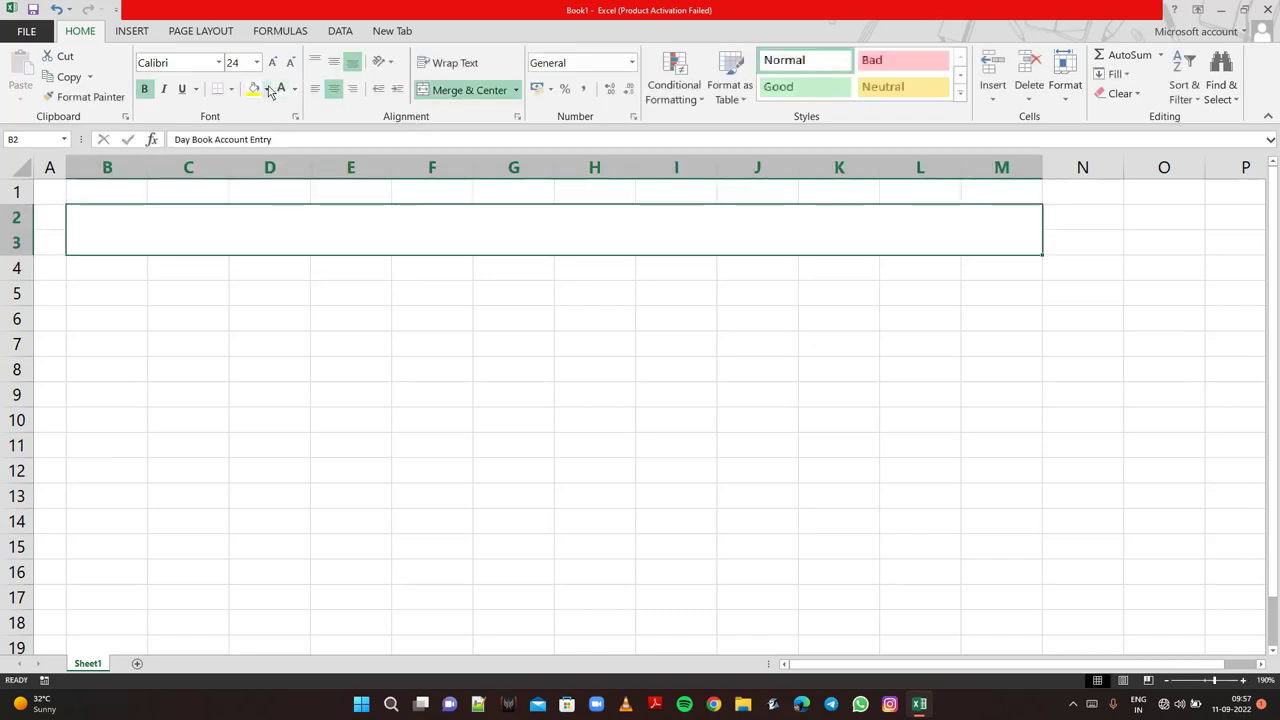
pyautogui.click(268, 90)
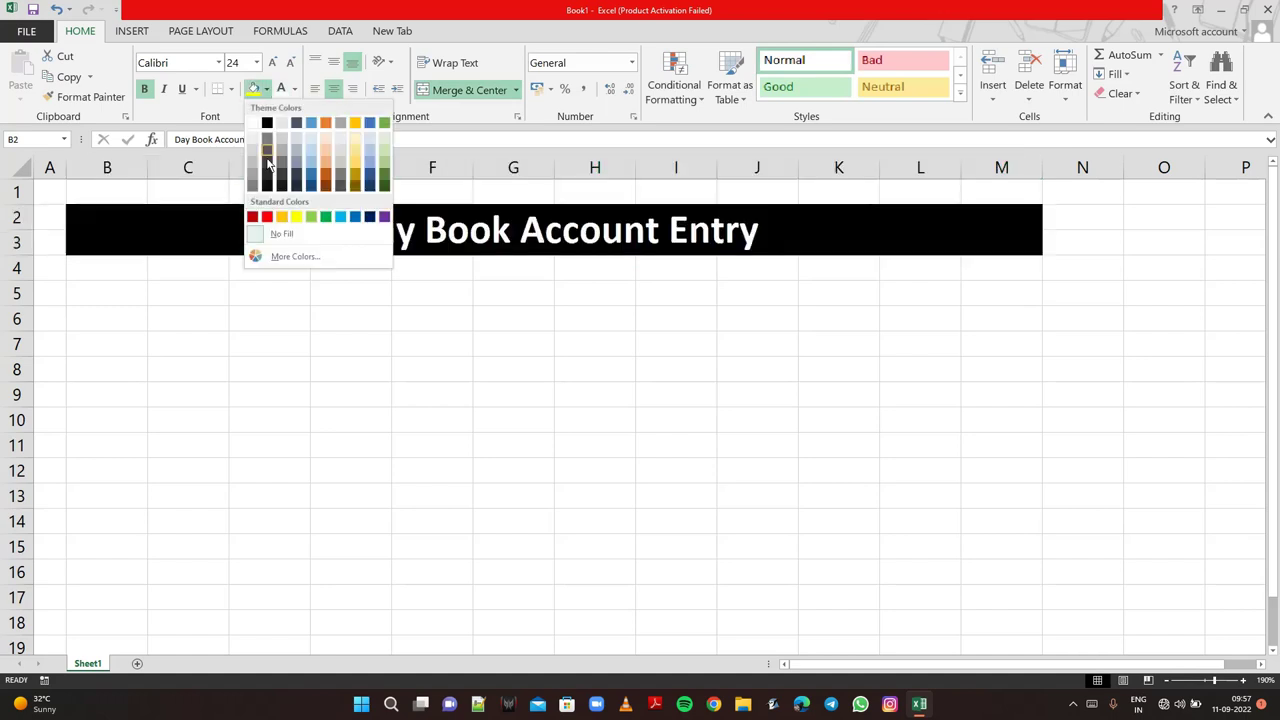
pyautogui.click(268, 218)
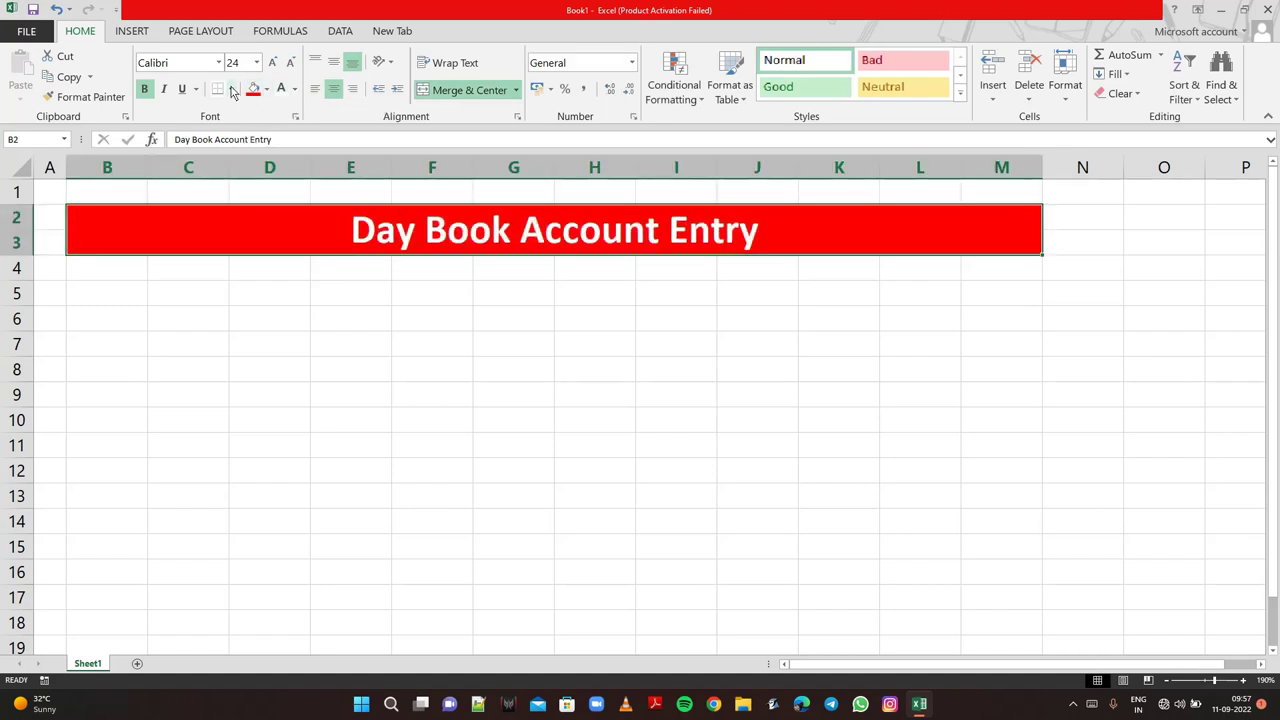
pyautogui.click(230, 89)
pyautogui.click(241, 236)
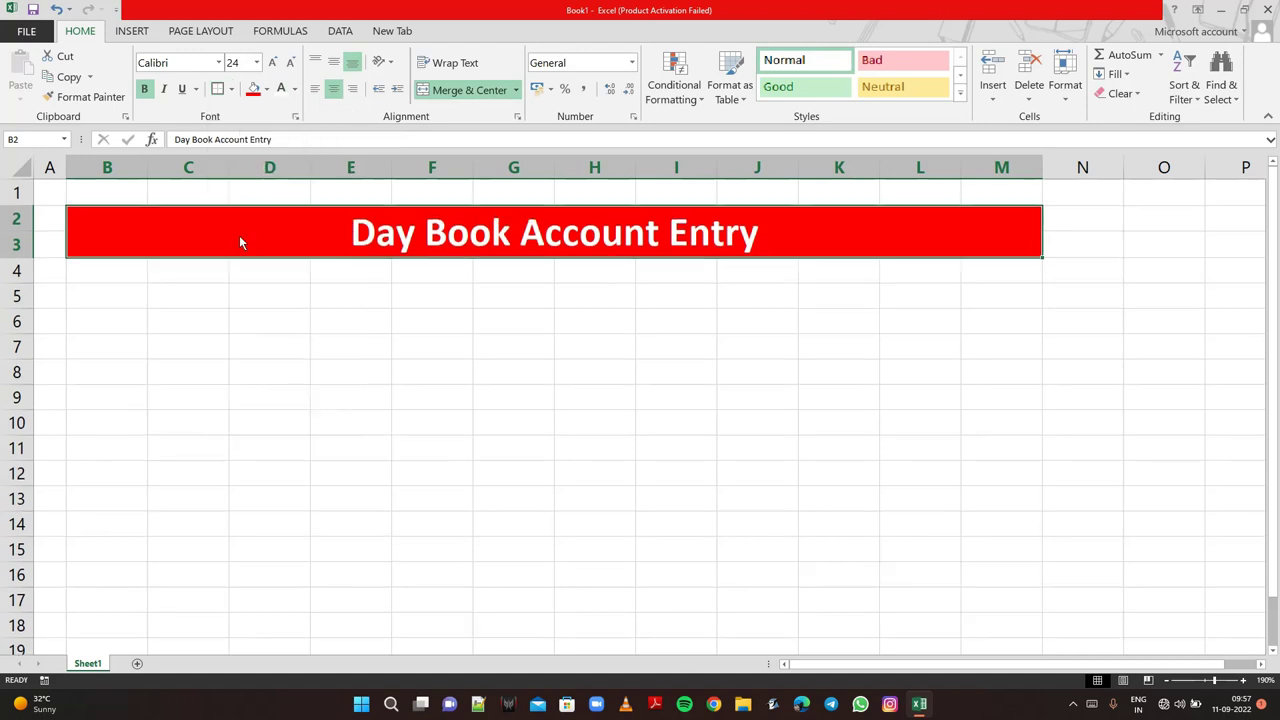
# - Enter headings S.No, Date, Party A/c Name, Pay Type, Ledger Type and Company in B5:G5
pyautogui.click(110, 297)
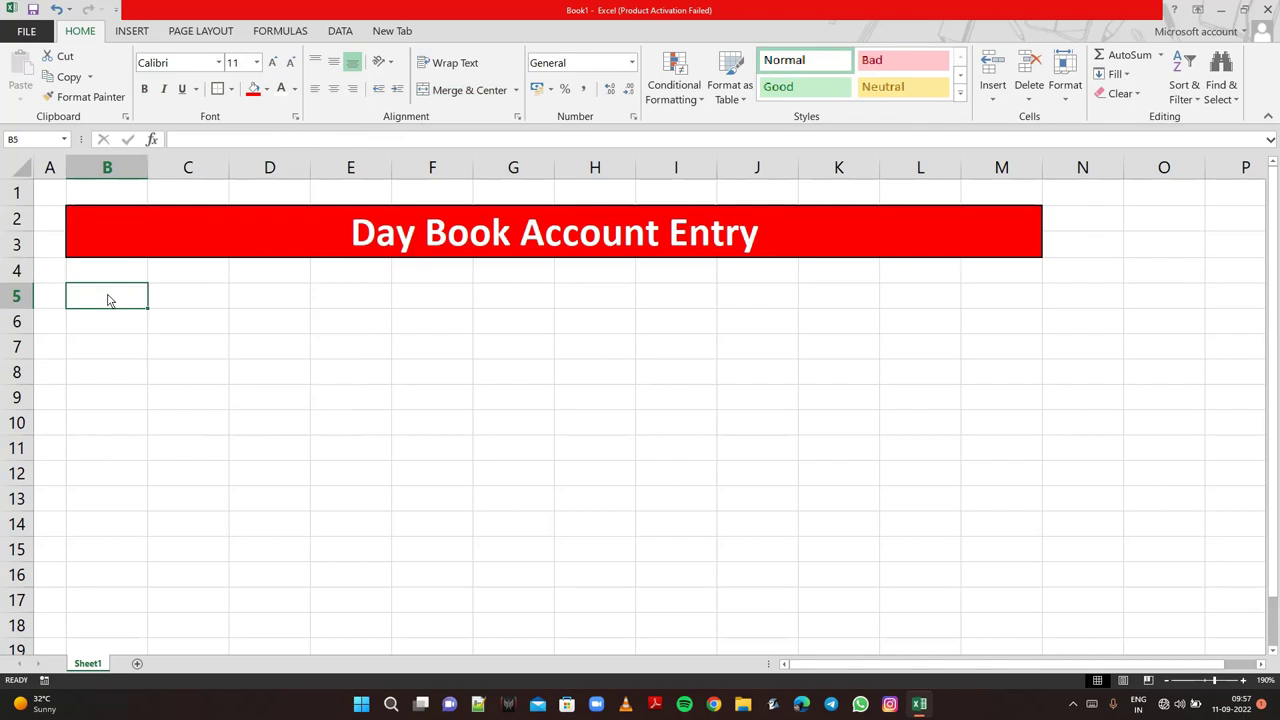
pyautogui.write('S')
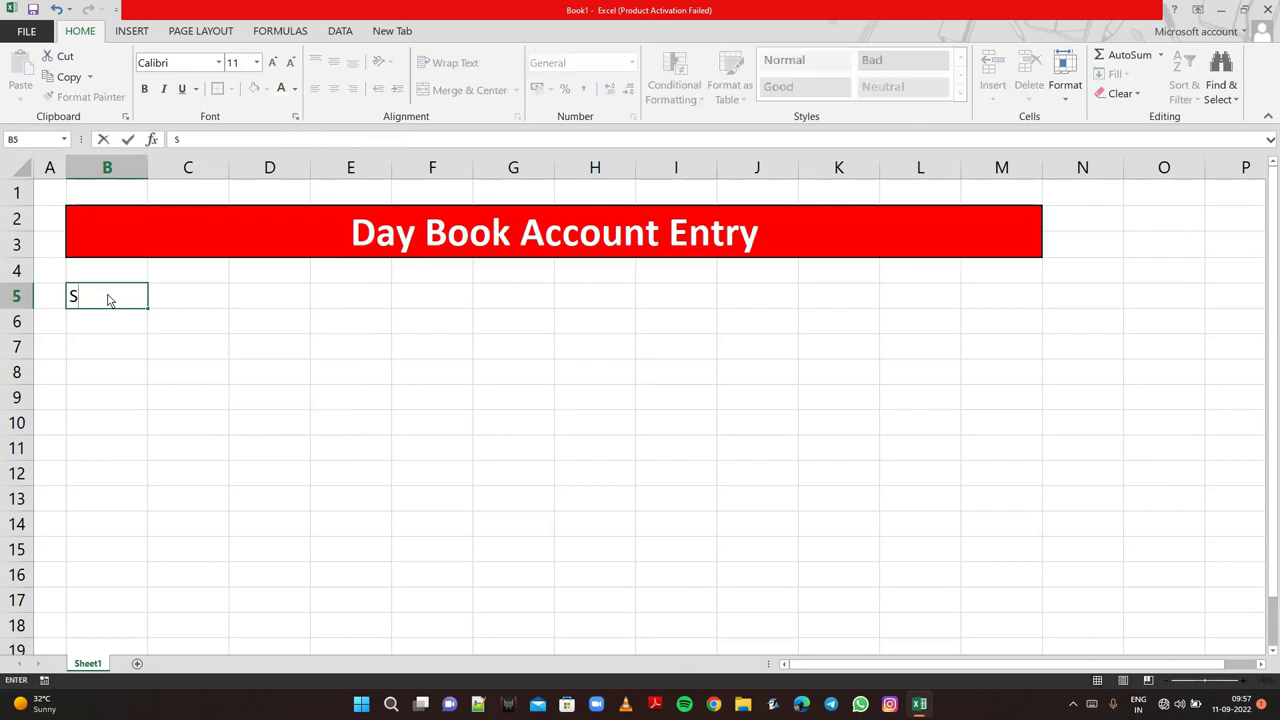
pyautogui.write('.N')
pyautogui.write('o.')
pyautogui.press('Tab')
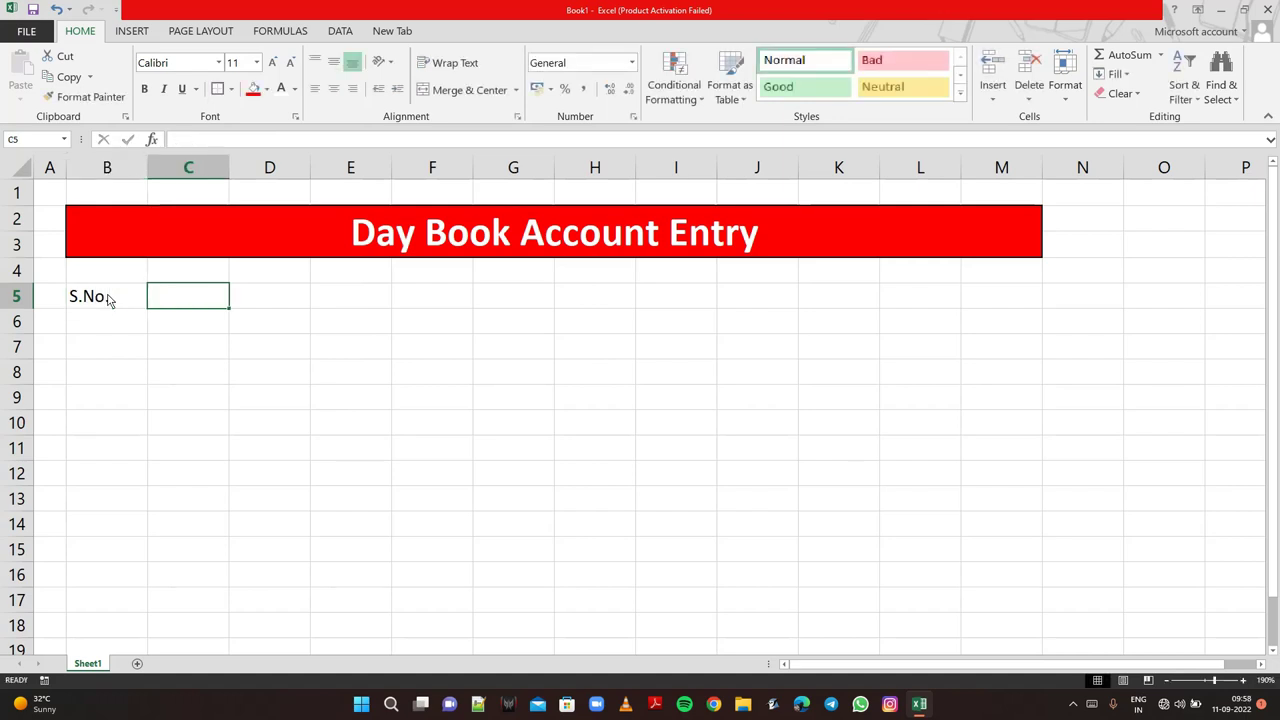
pyautogui.write('Date')
pyautogui.press('Tab')
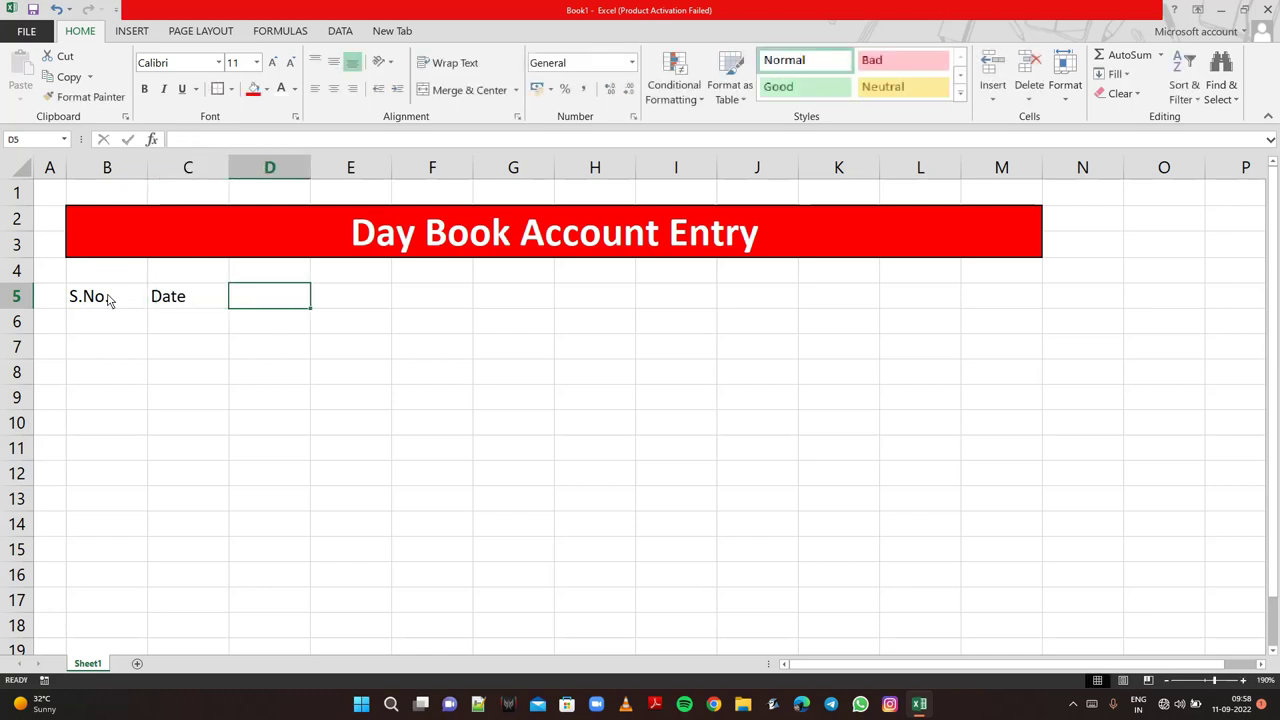
pyautogui.write('Part')
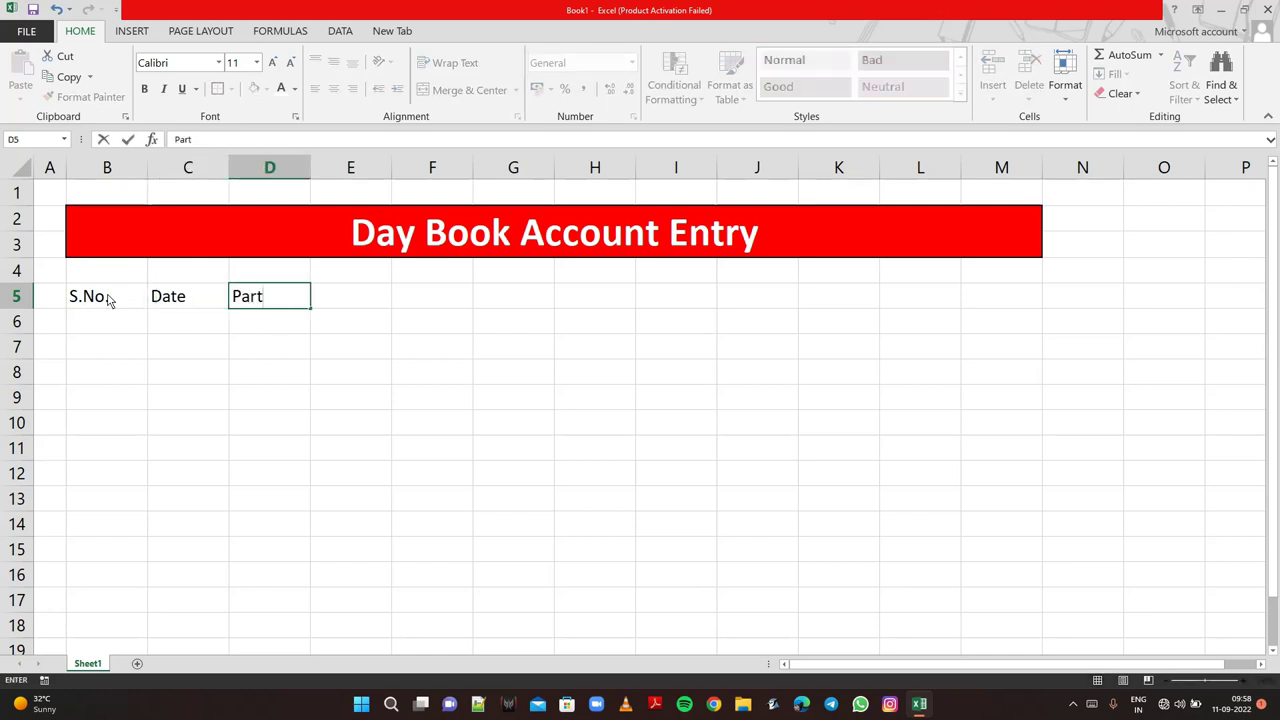
pyautogui.write('y A')
pyautogui.write('/c')
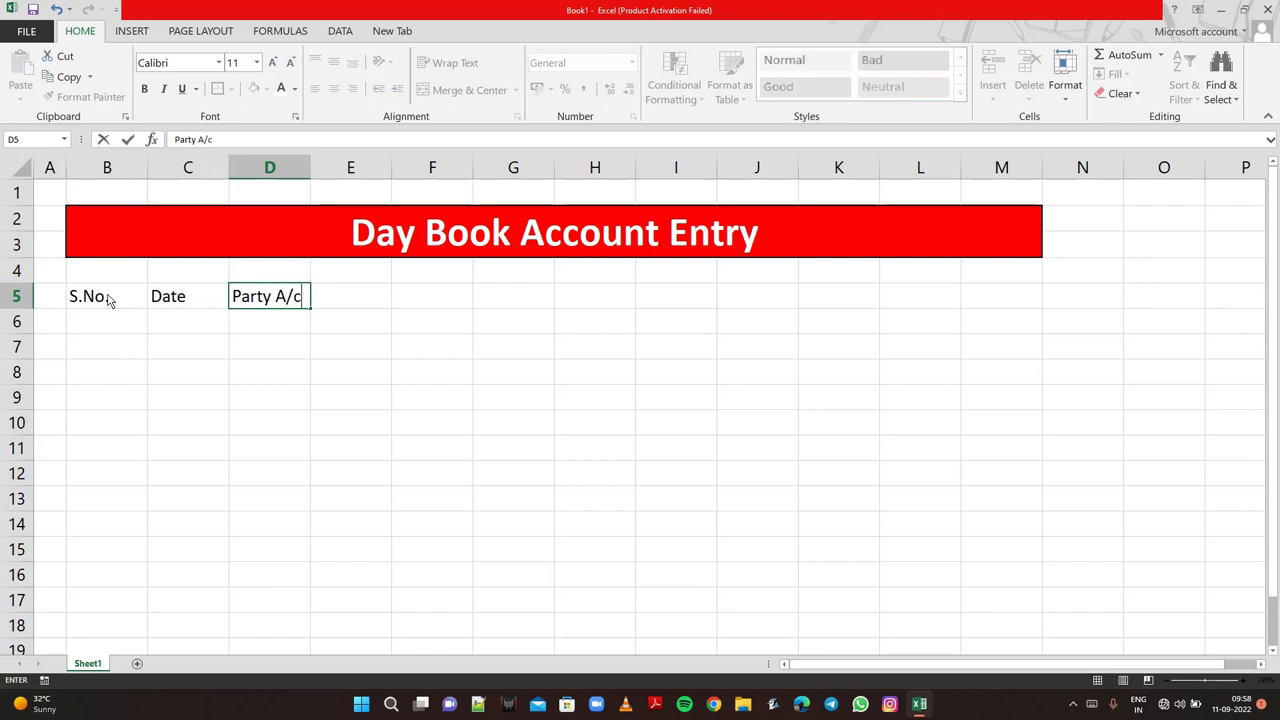
pyautogui.write(' Nam')
pyautogui.write('e')
pyautogui.press('Tab')
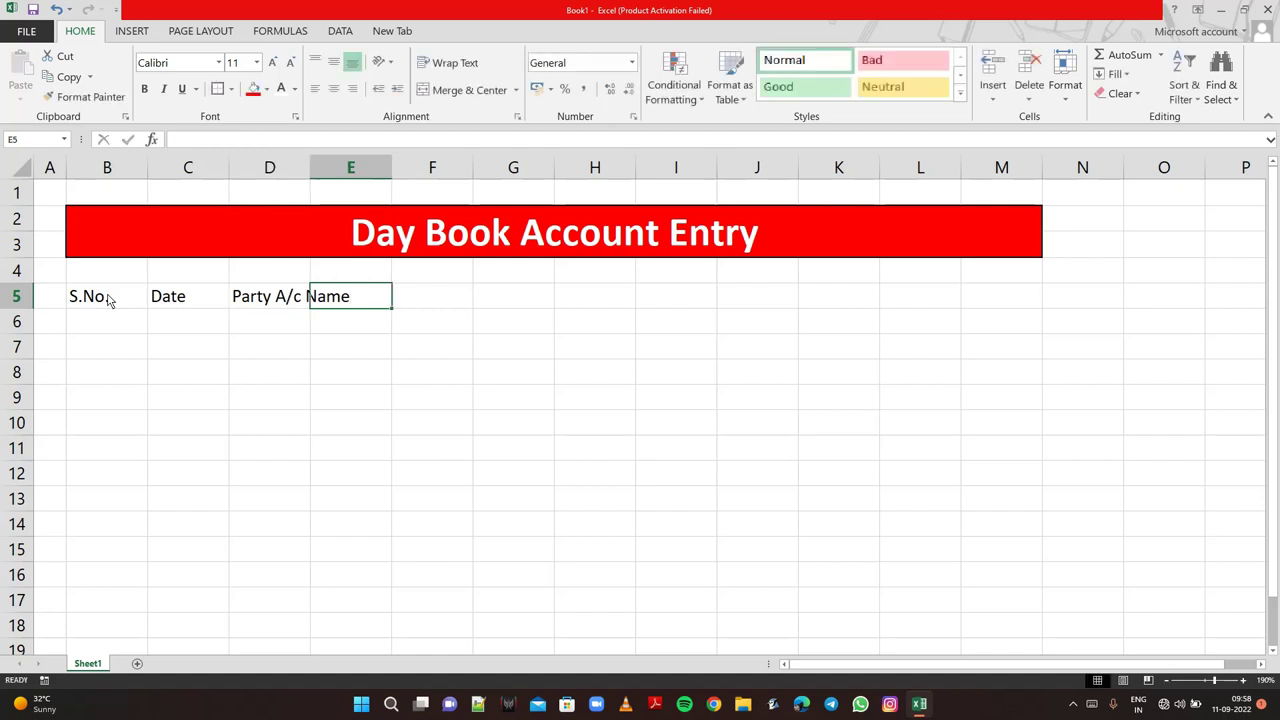
pyautogui.write('Pay ')
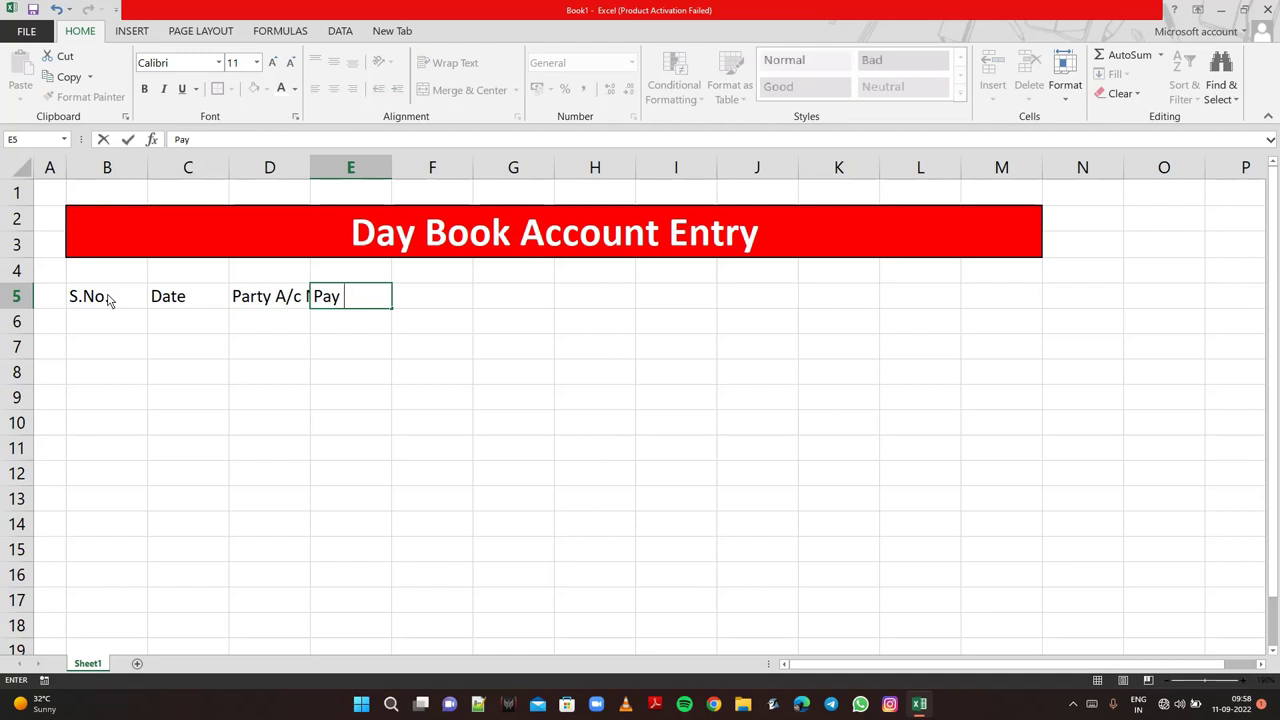
pyautogui.write('Type')
pyautogui.press('Tab')
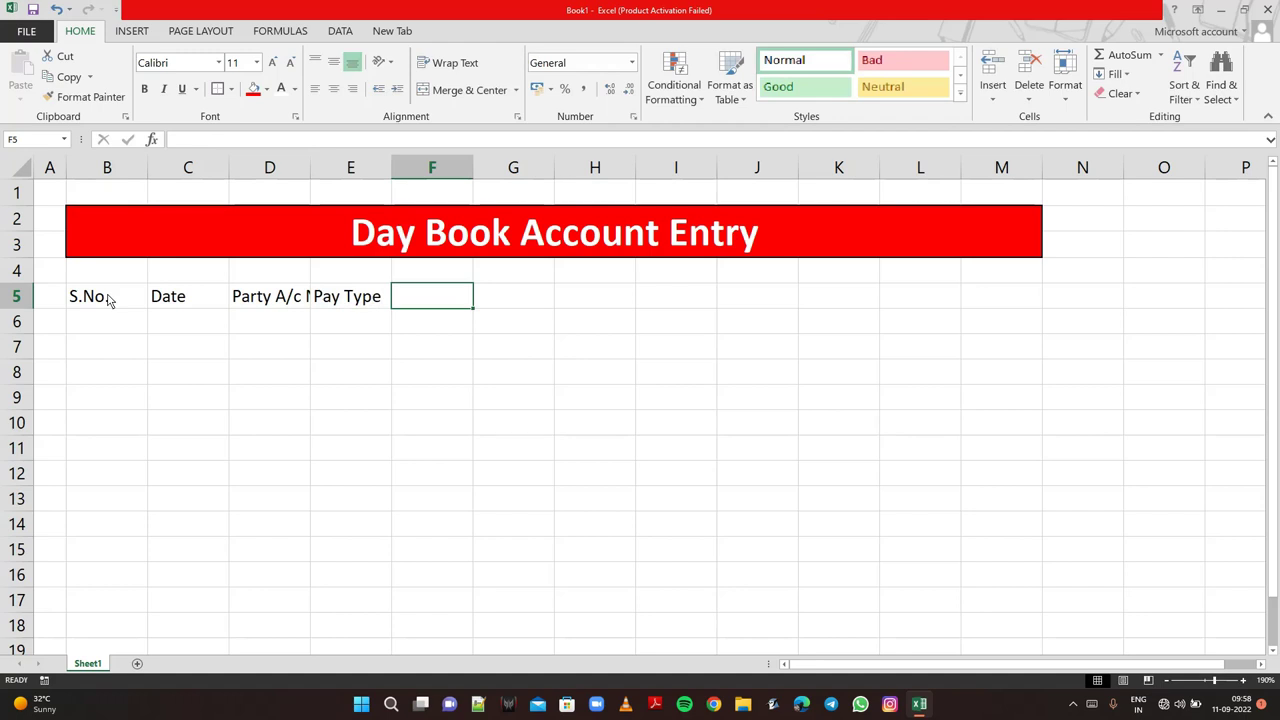
pyautogui.write('Led')
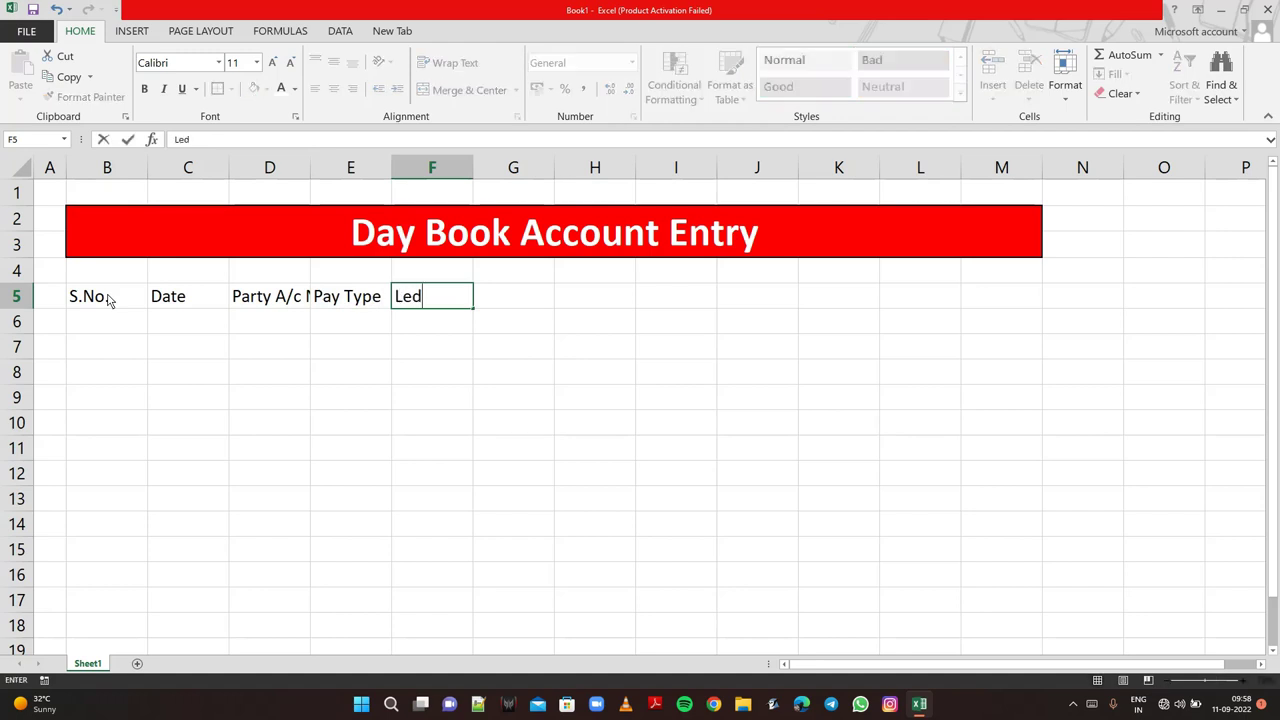
pyautogui.write('ger Ty')
pyautogui.write('pe')
pyautogui.press('Tab')
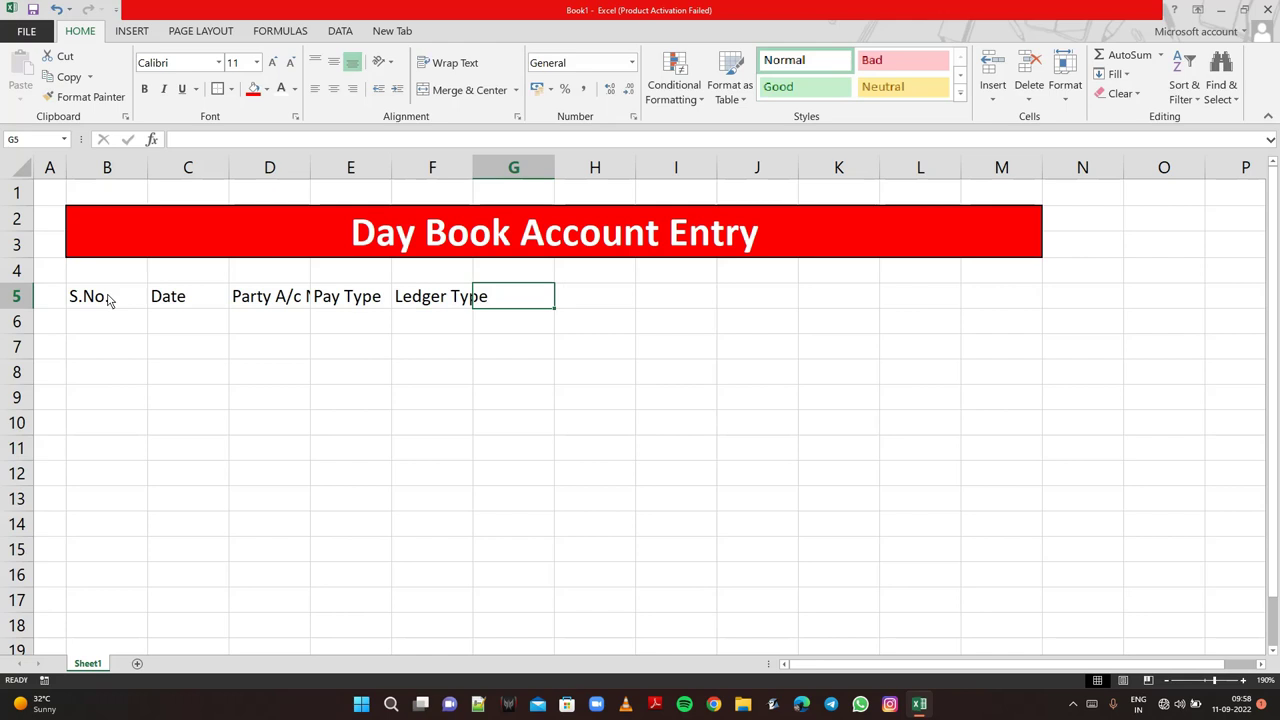
pyautogui.write('Comp')
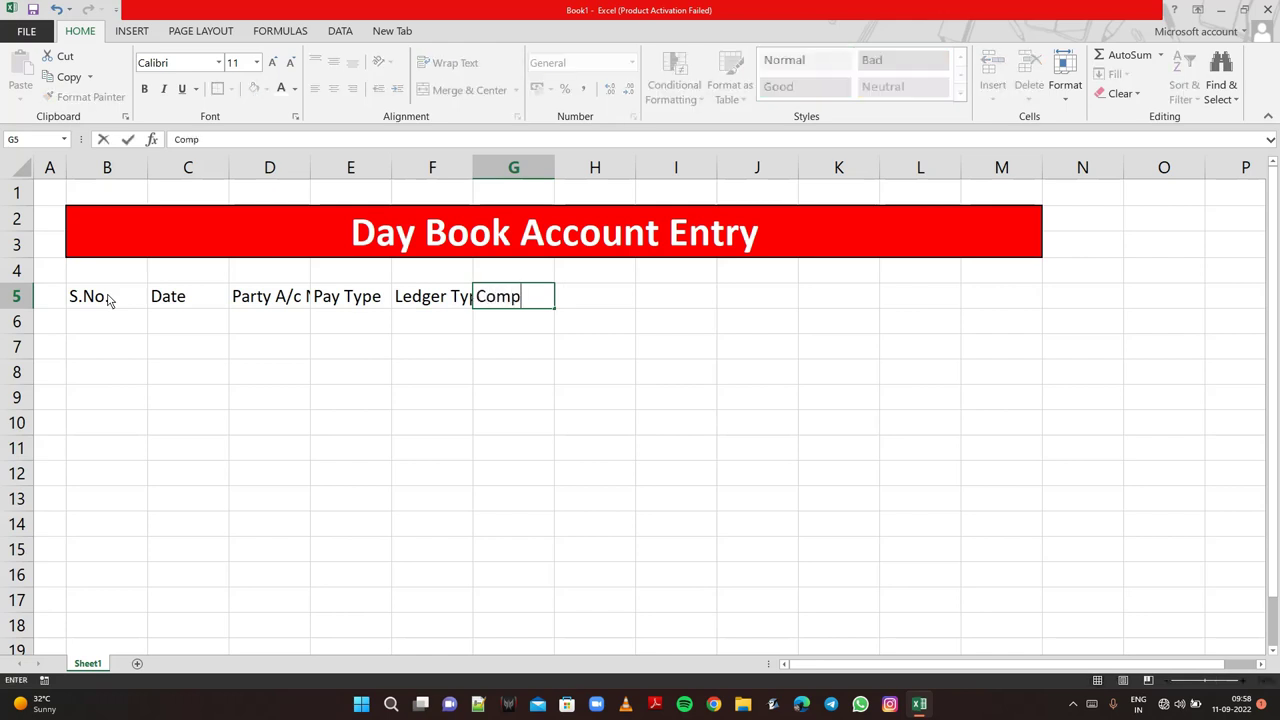
pyautogui.write('ant')
pyautogui.press('BackSpace')
pyautogui.write('y')
pyautogui.press('Tab')
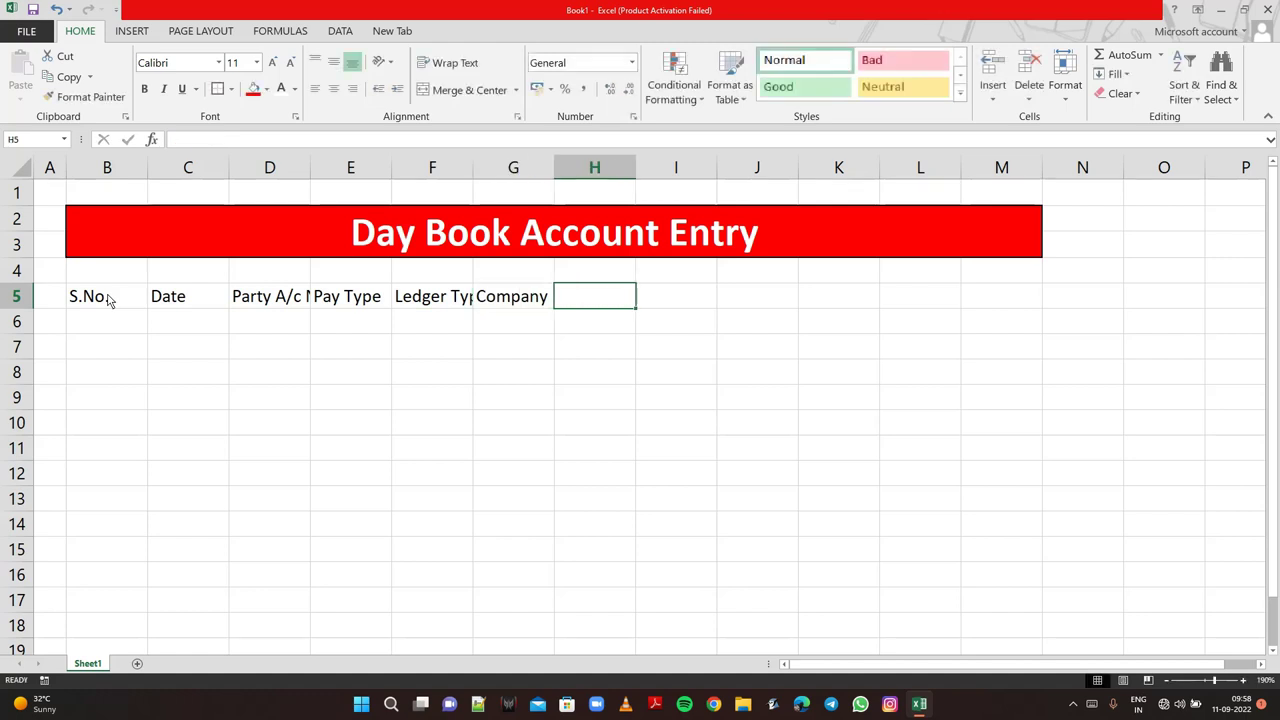
# - Enter headings Products, Description, Units, Quantity, Rate and Amount in H5:M5
pyautogui.write('Prod')
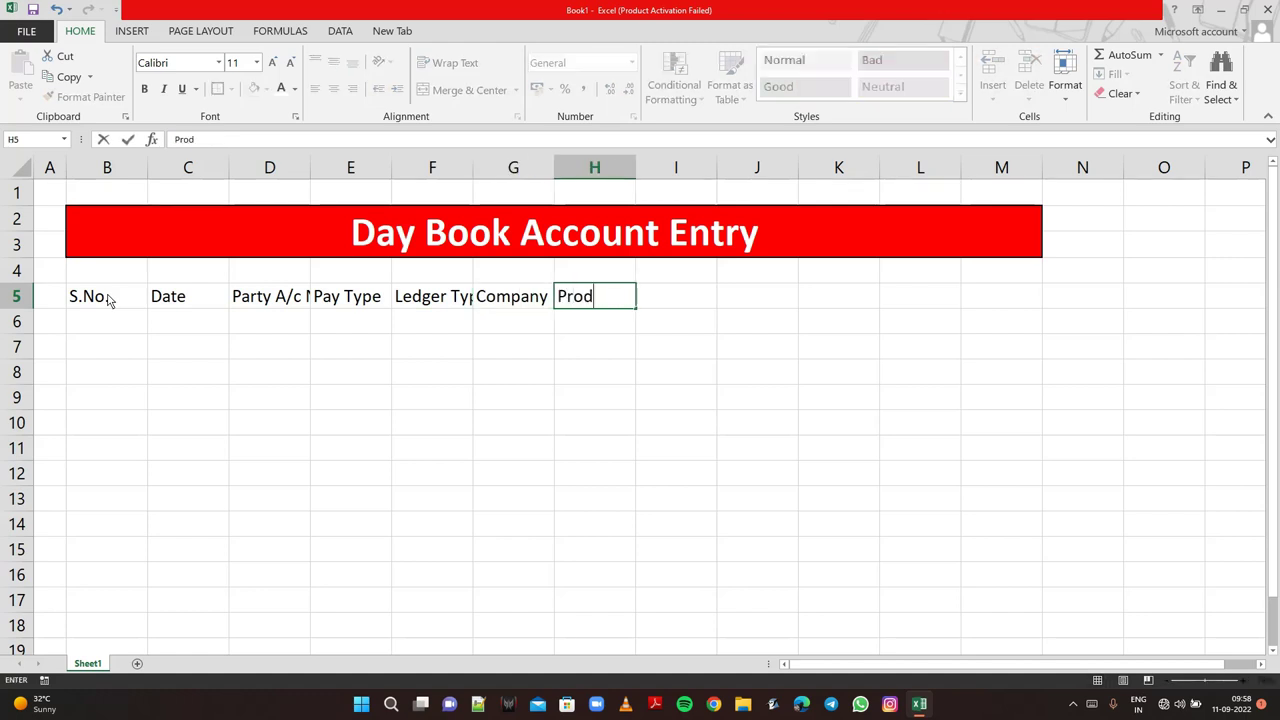
pyautogui.write('ucts')
pyautogui.press('Tab')
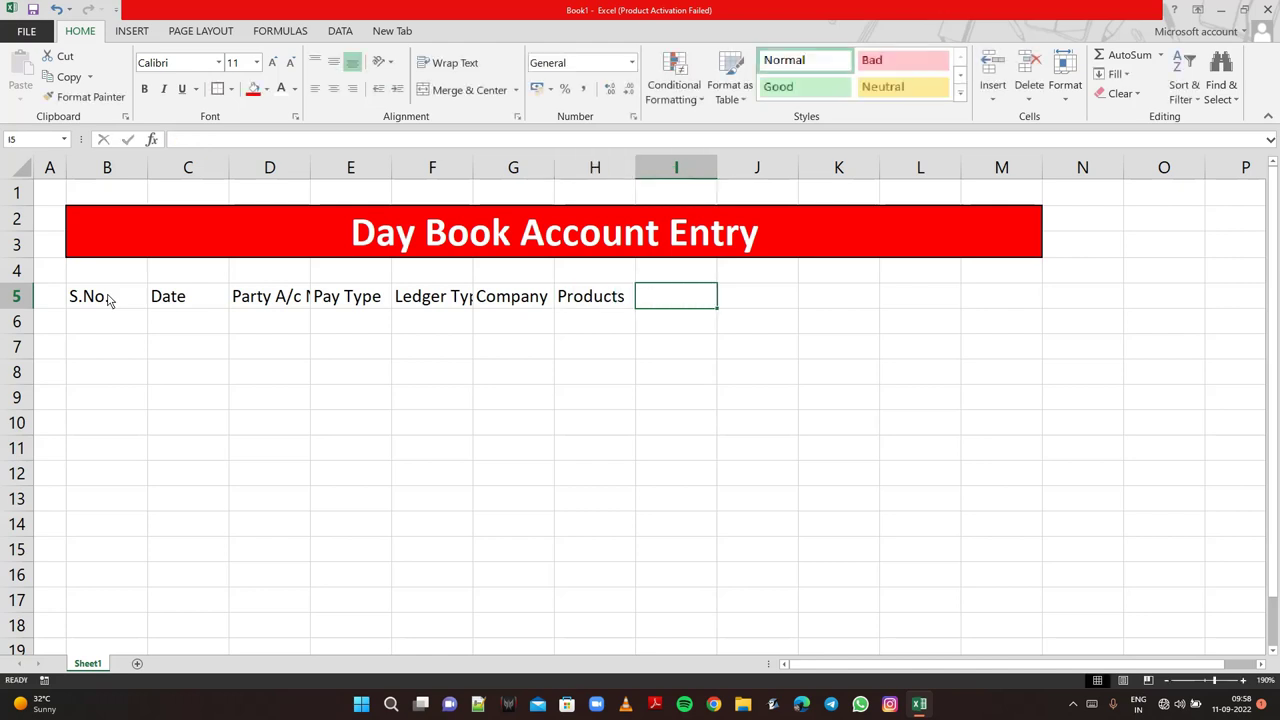
pyautogui.write('De')
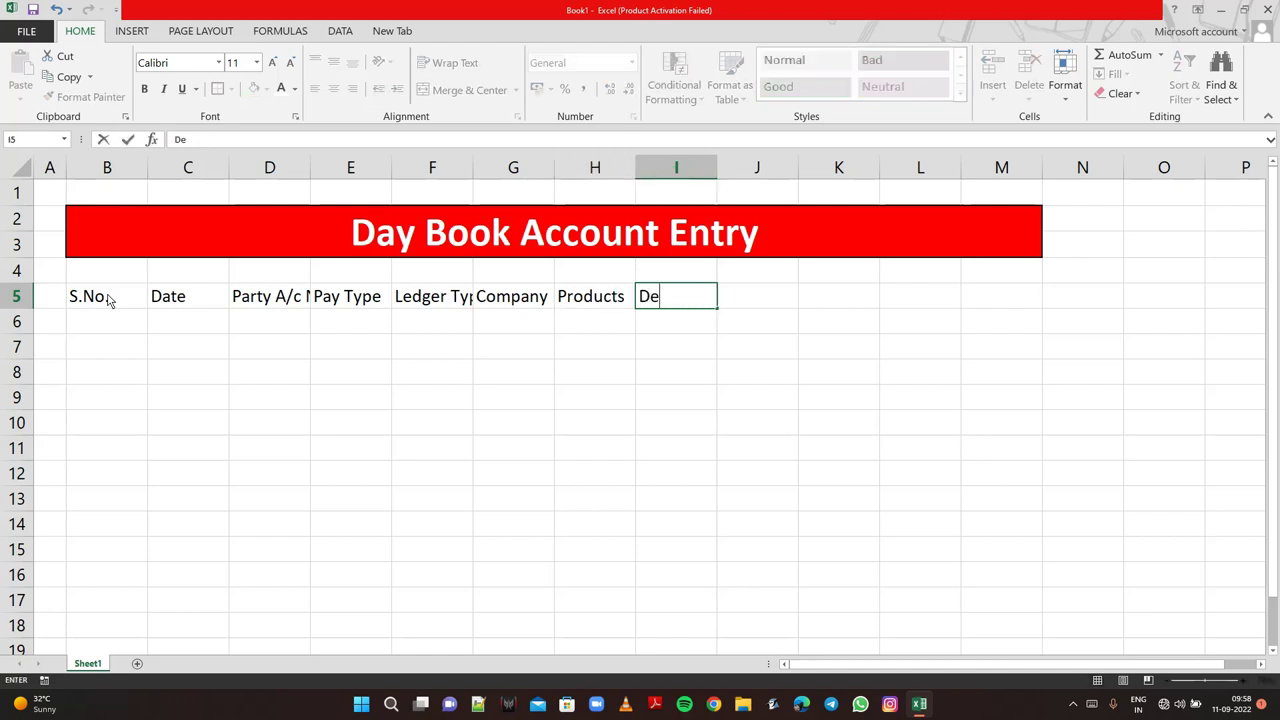
pyautogui.write('scrip')
pyautogui.write('tion')
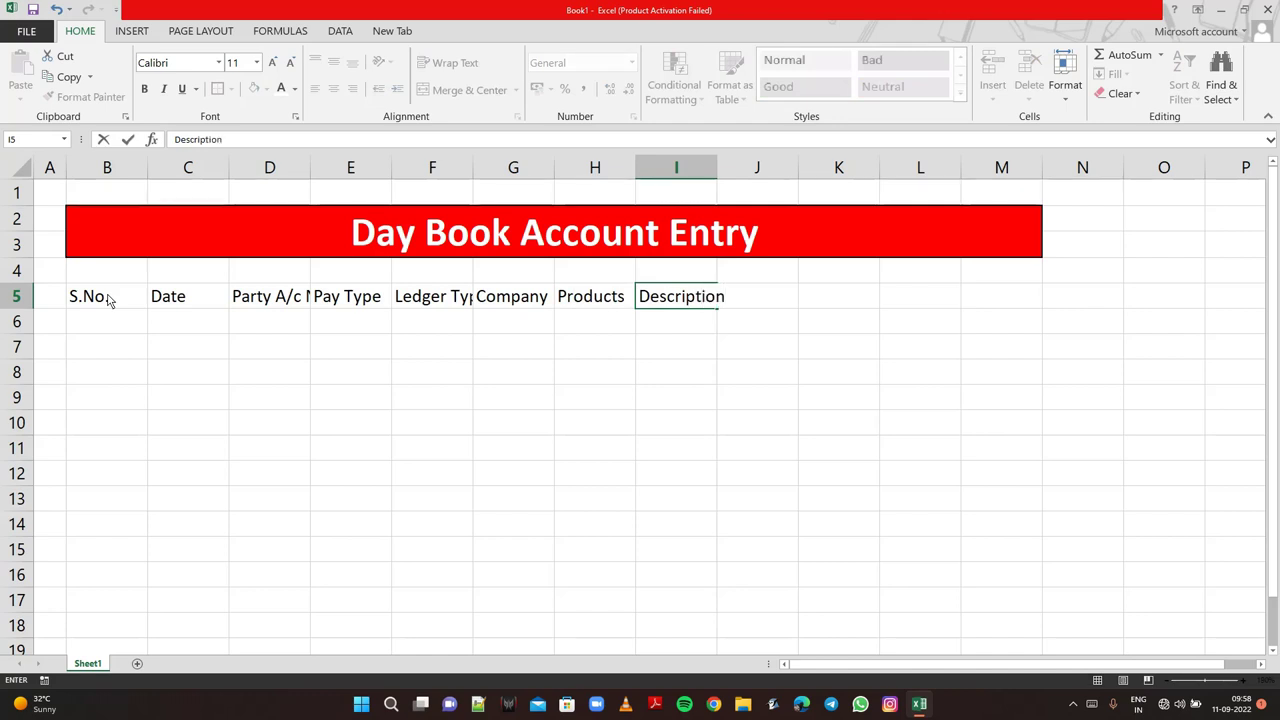
pyautogui.press('Tab')
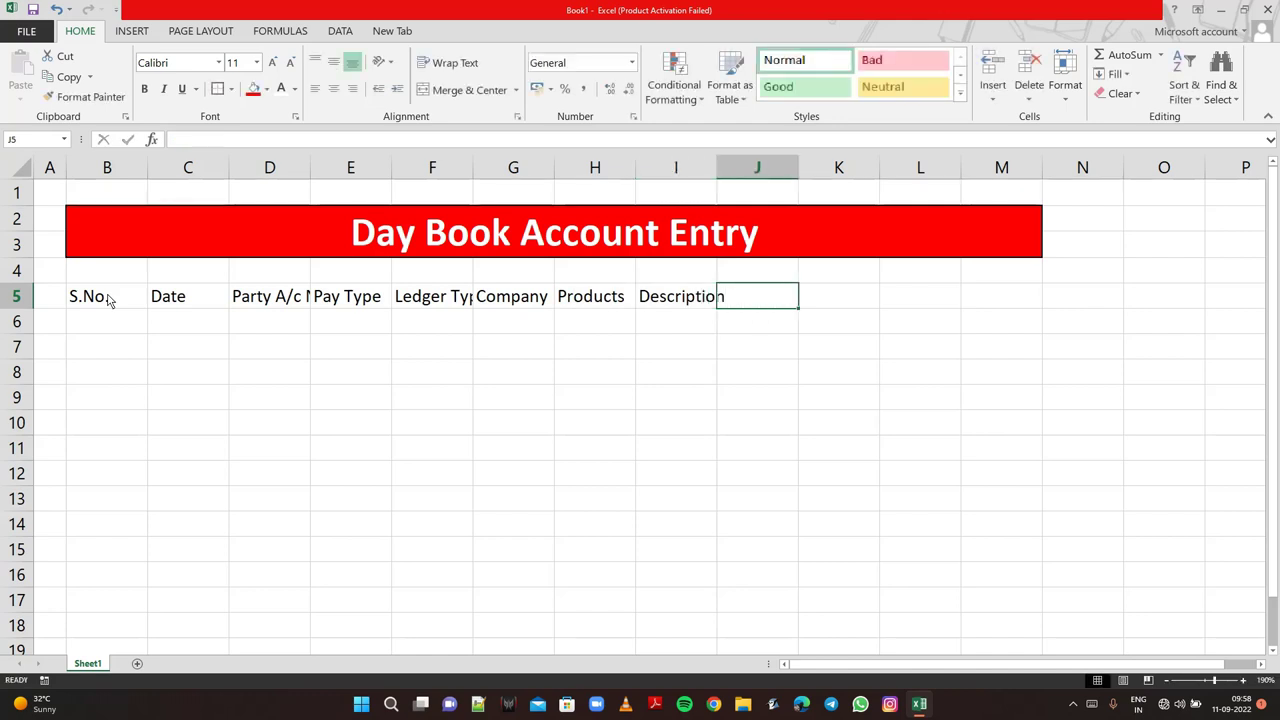
pyautogui.write('Units')
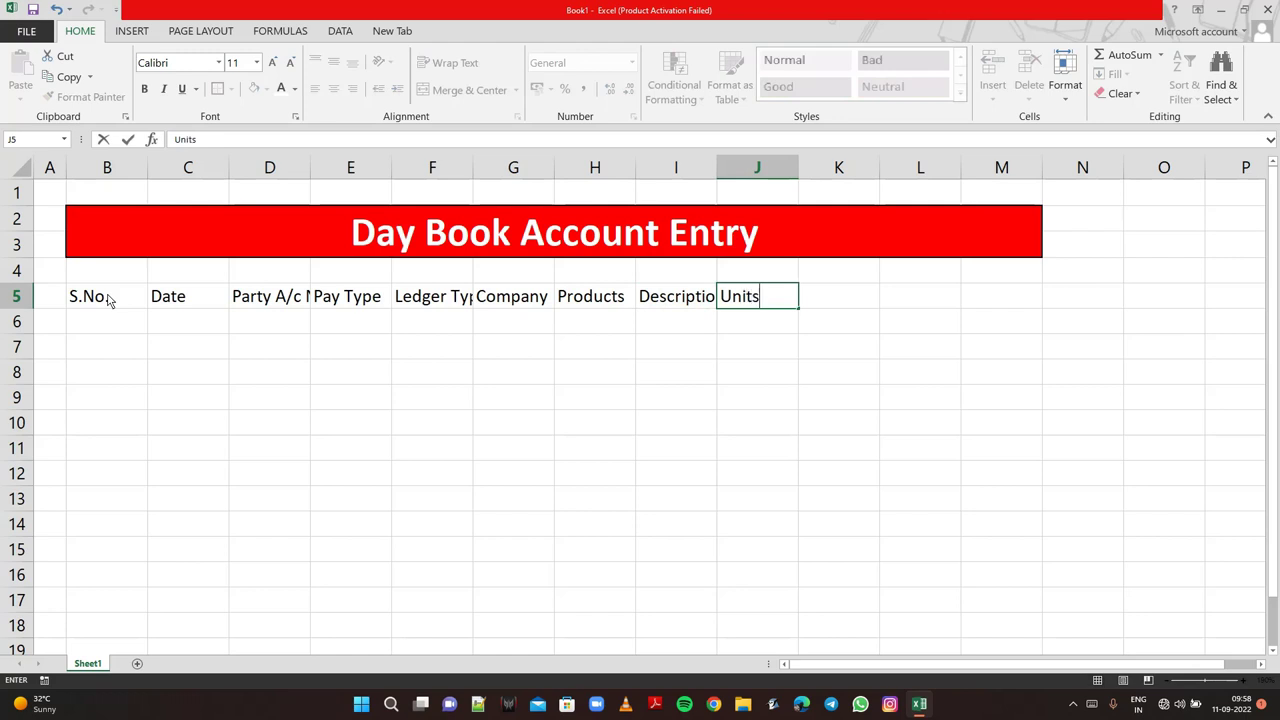
pyautogui.press('Tab')
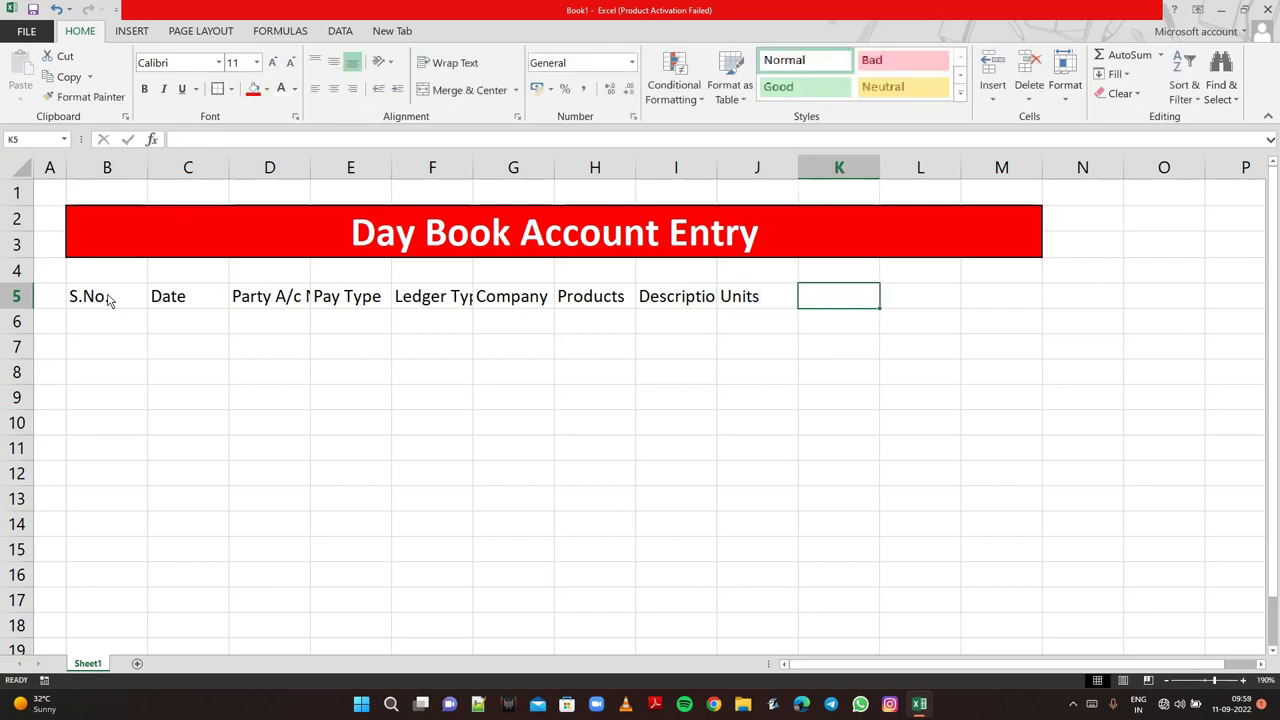
pyautogui.write('Q')
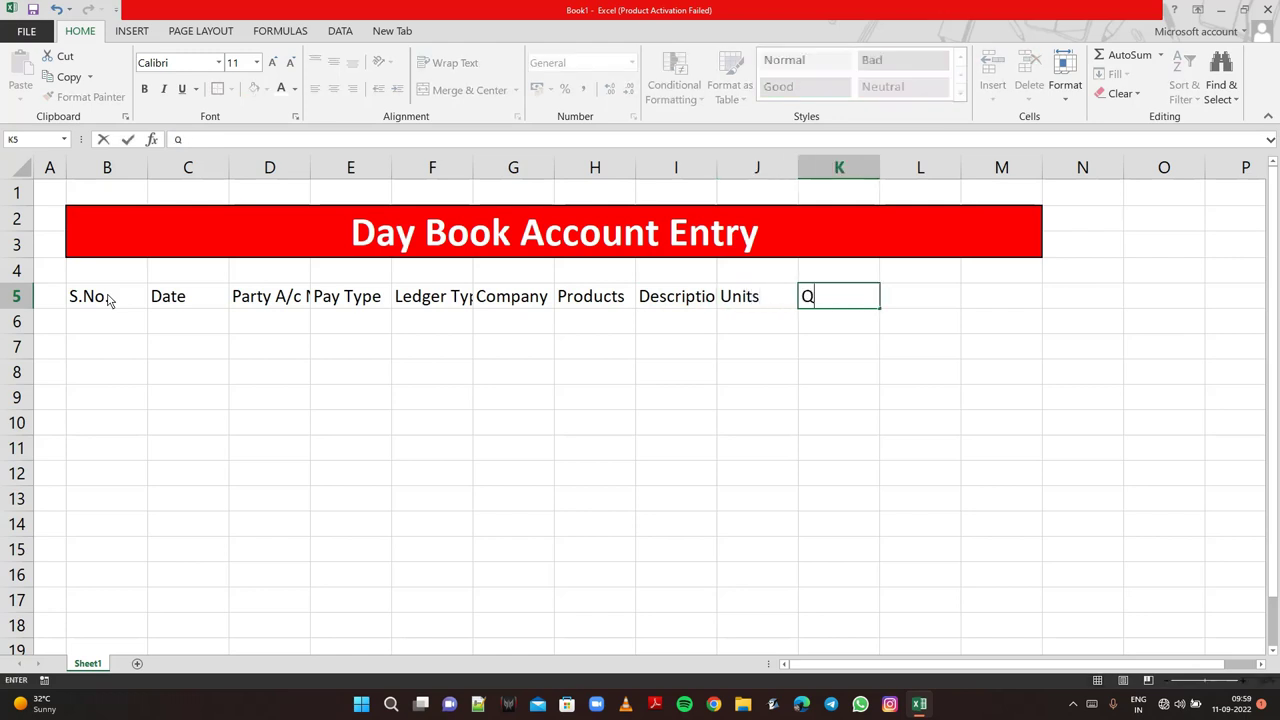
pyautogui.write('uant')
pyautogui.write('ity')
pyautogui.press('Tab')
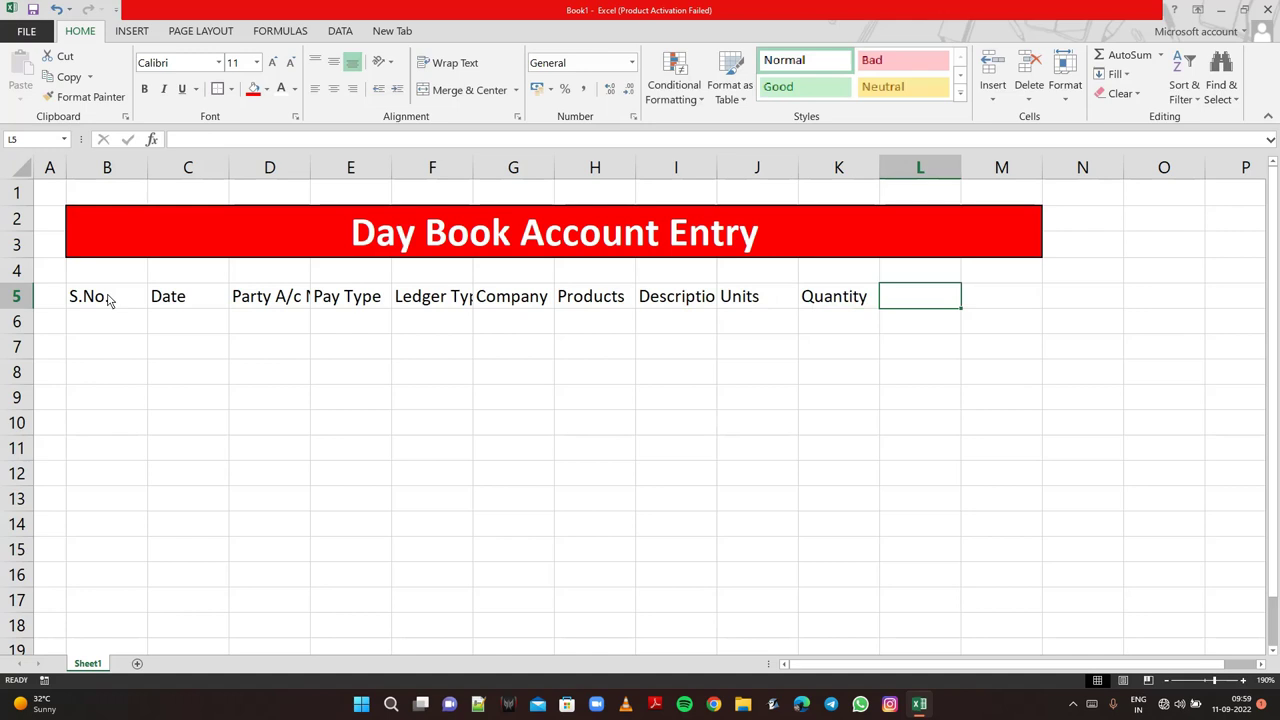
pyautogui.write('Rate')
pyautogui.press('Tab')
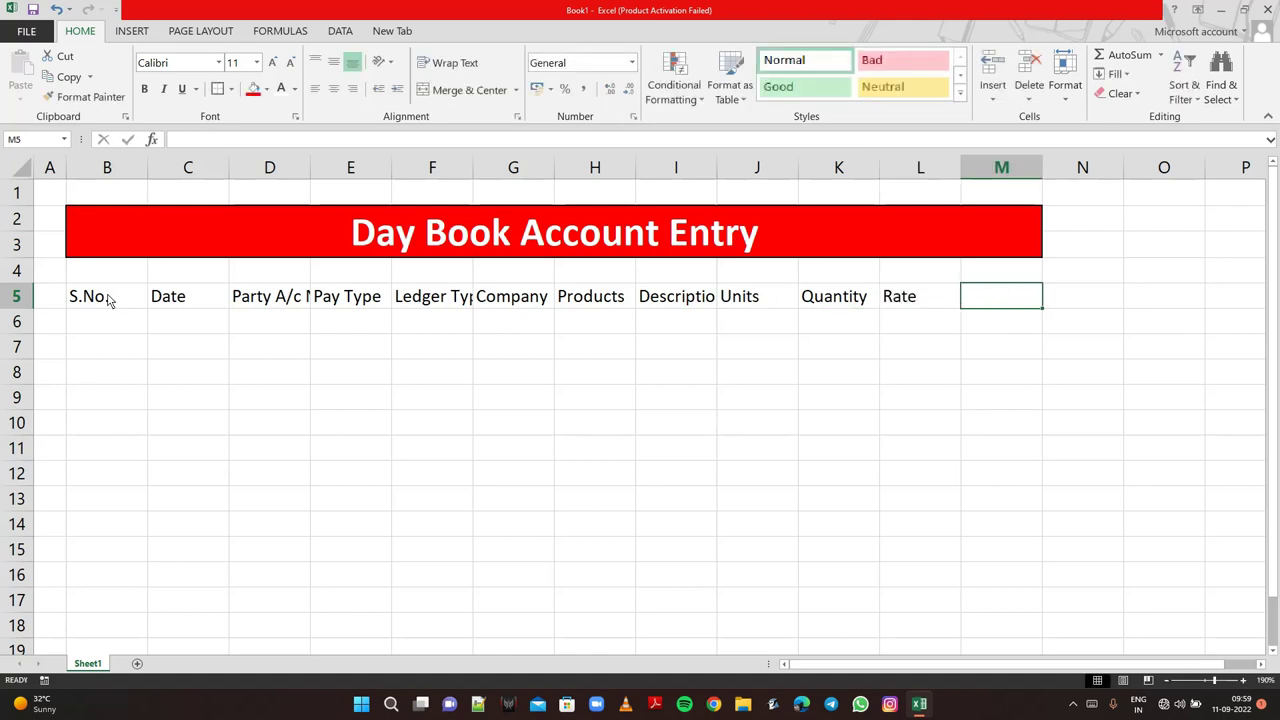
pyautogui.write('Amon')
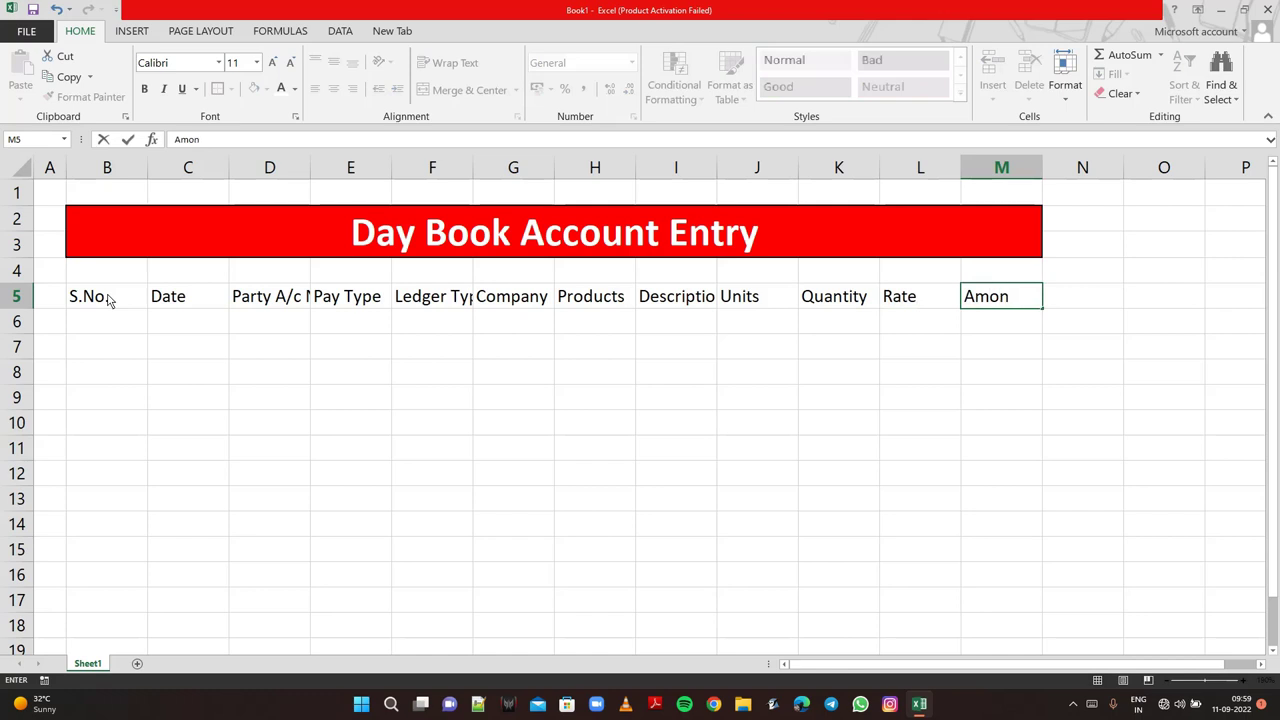
pyautogui.press('BackSpace')
pyautogui.write('unt')
pyautogui.press('Return')
pyautogui.press('Left')
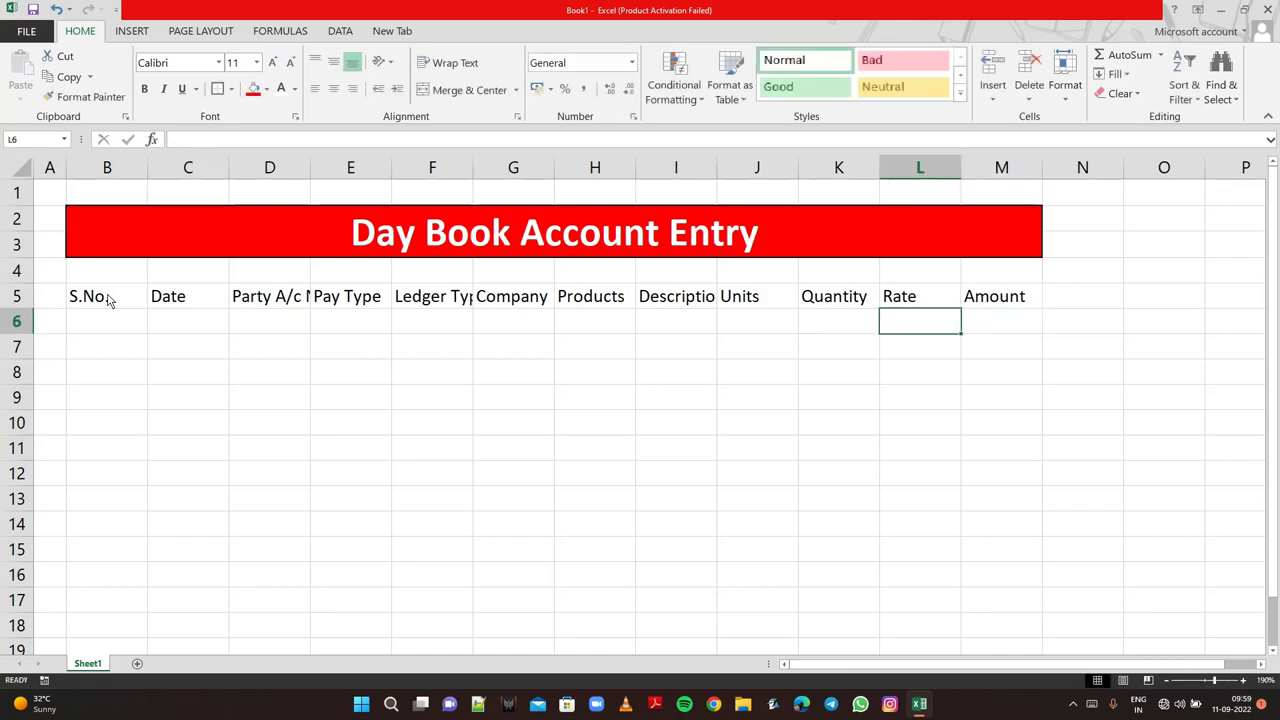
pyautogui.press('Left')
pyautogui.press('Home')
pyautogui.press('Right')
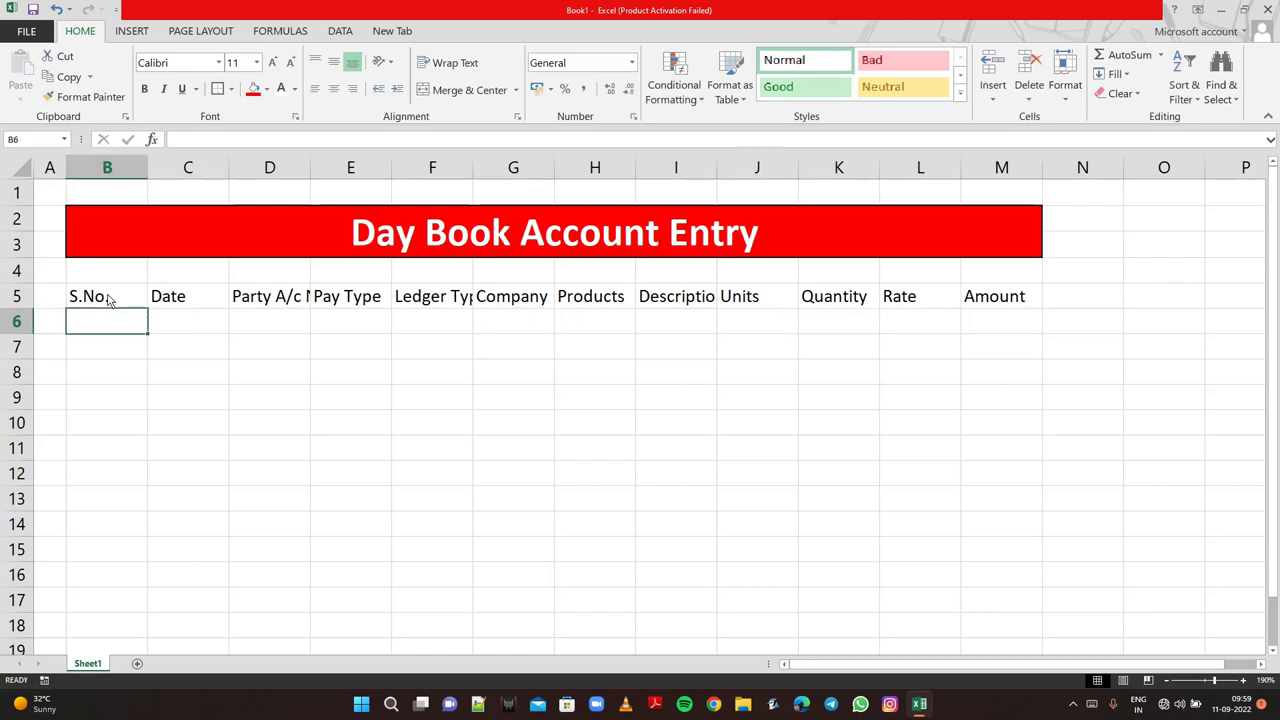
# - Enter serial numbers 1 and 2 in B6:B7 and extend the series to 10
pyautogui.write('1')
pyautogui.press('Return')
pyautogui.write('2')
pyautogui.press('Return')
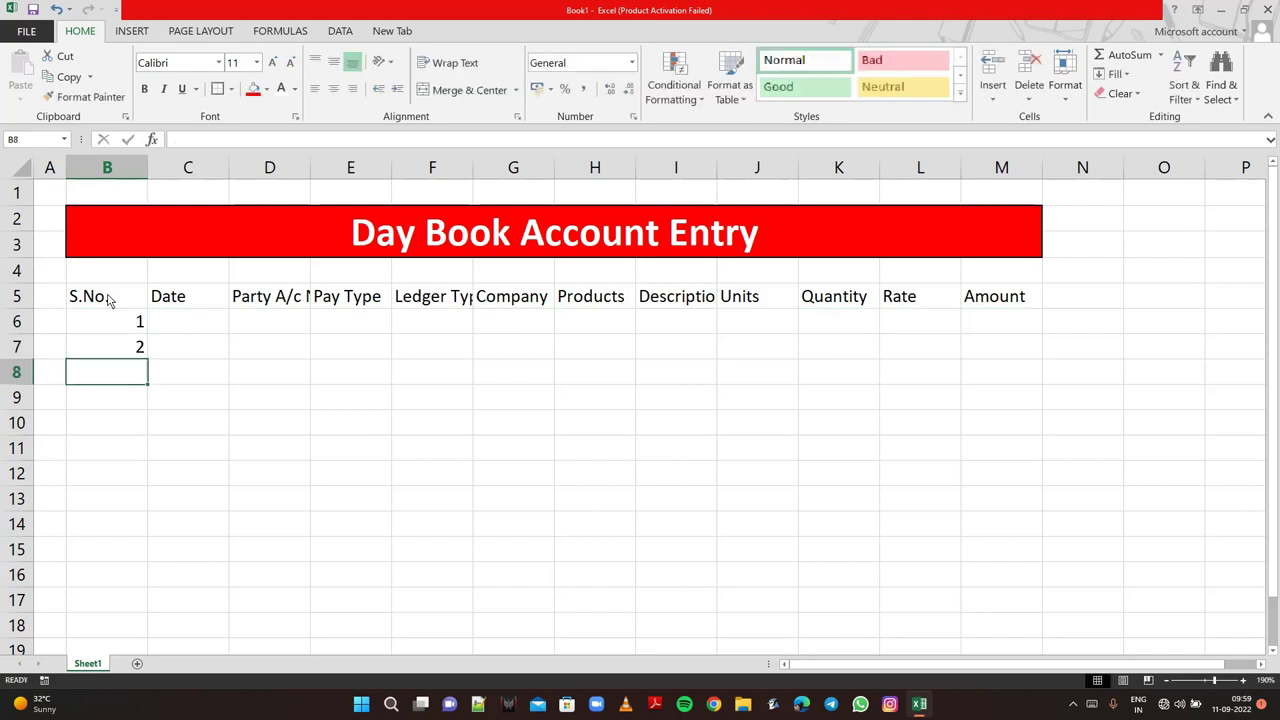
pyautogui.moveTo(117, 326); pyautogui.dragTo(142, 560)
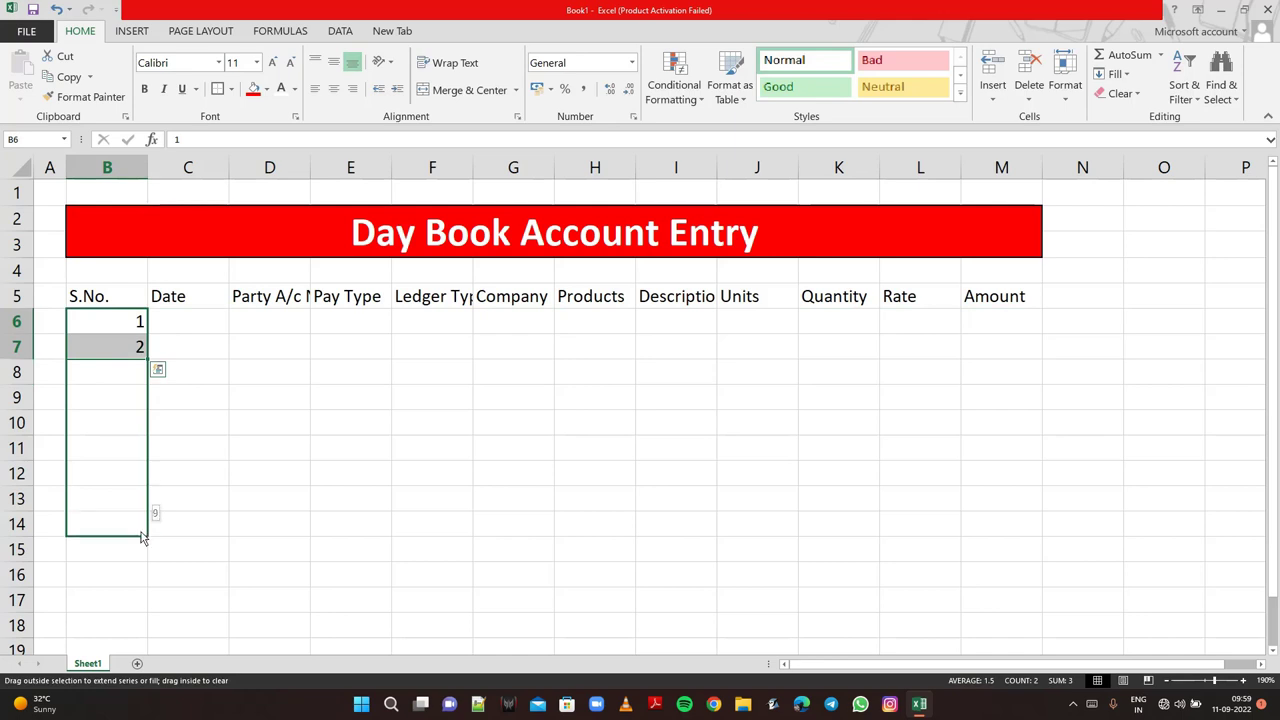
# - Enter 1-1-2022 in C6 and fill consecutive dates down to C15
pyautogui.click(182, 324)
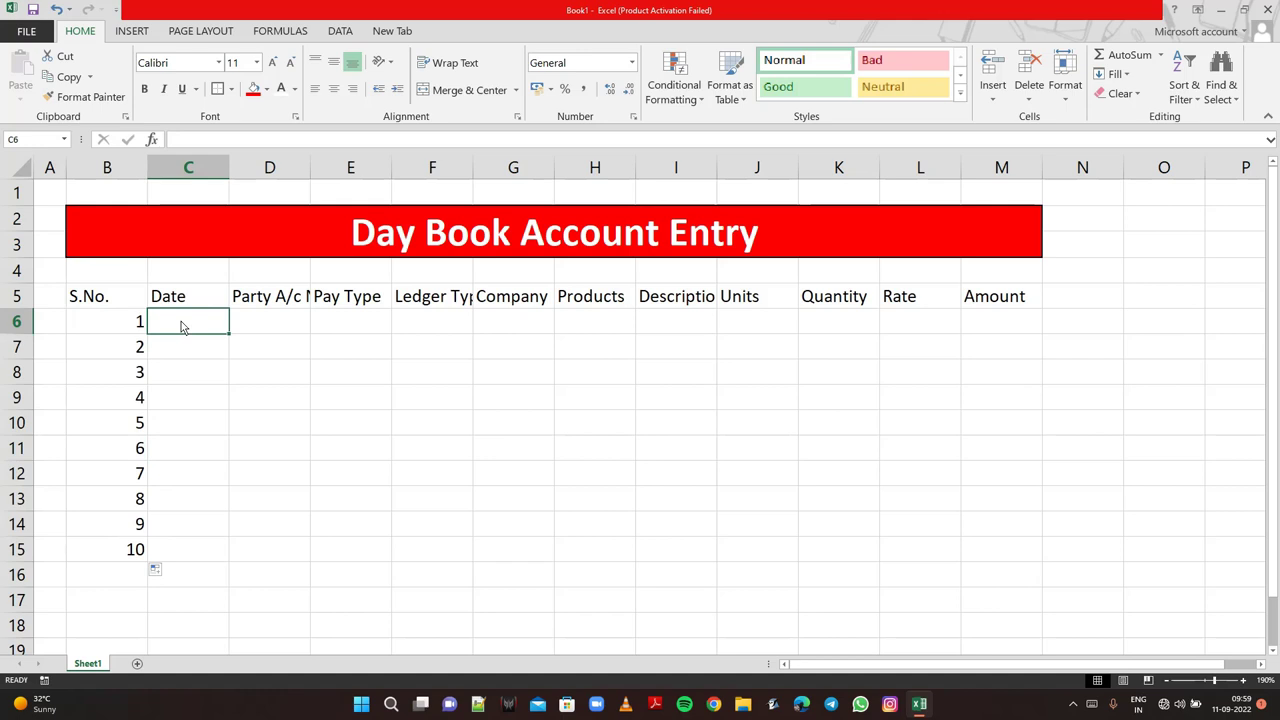
pyautogui.write('1')
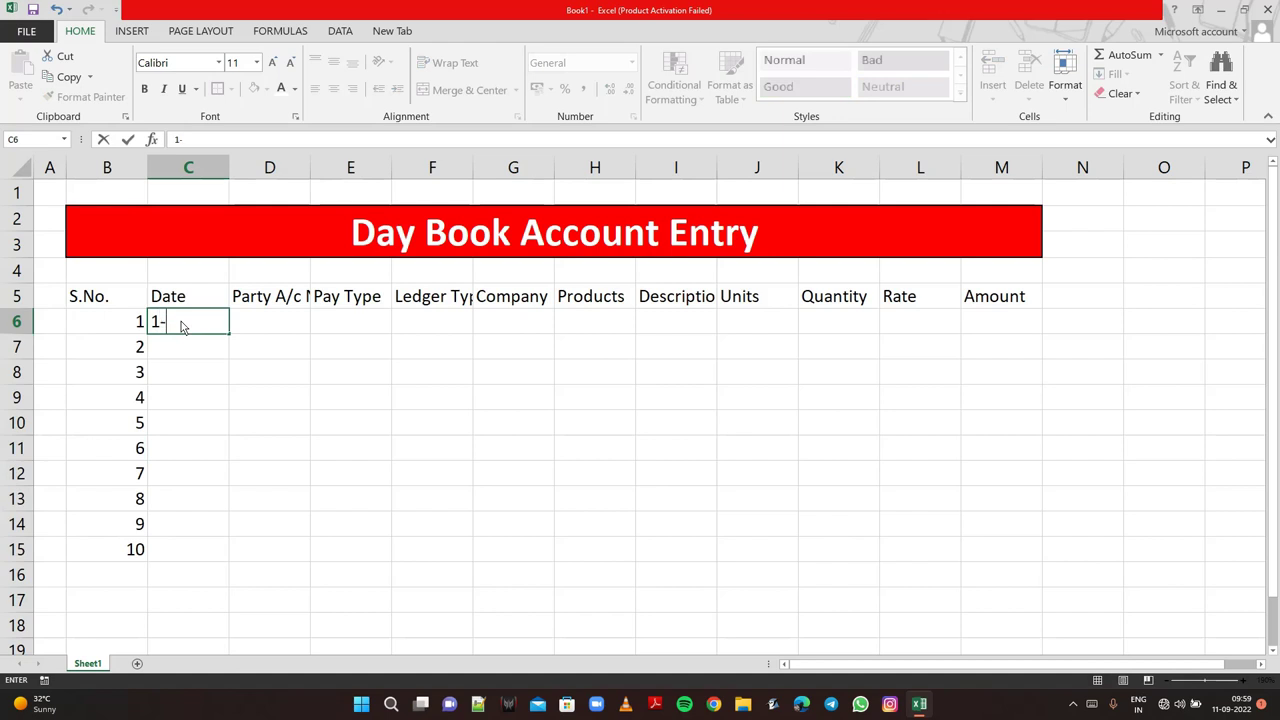
pyautogui.write('-1-')
pyautogui.write('2022')
pyautogui.press('Return')
pyautogui.click(186, 328)
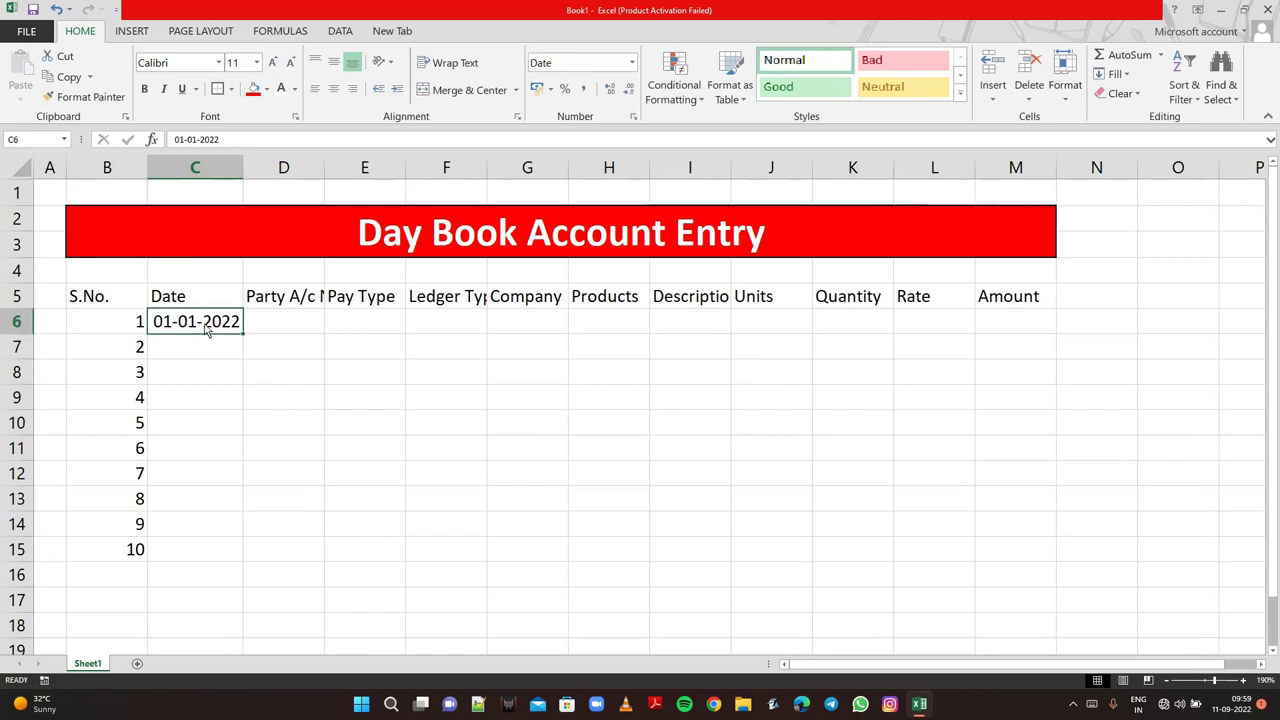
pyautogui.moveTo(244, 334); pyautogui.dragTo(242, 563)
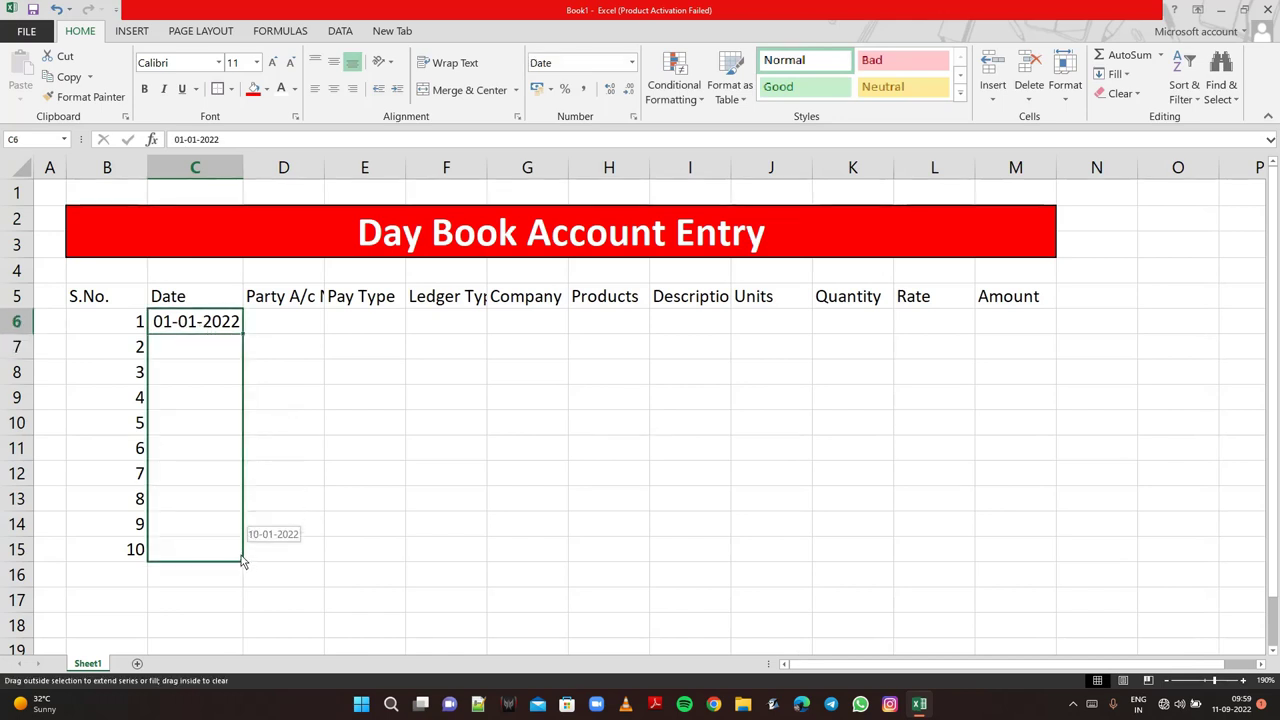
pyautogui.moveTo(242, 563); pyautogui.dragTo(242, 563)
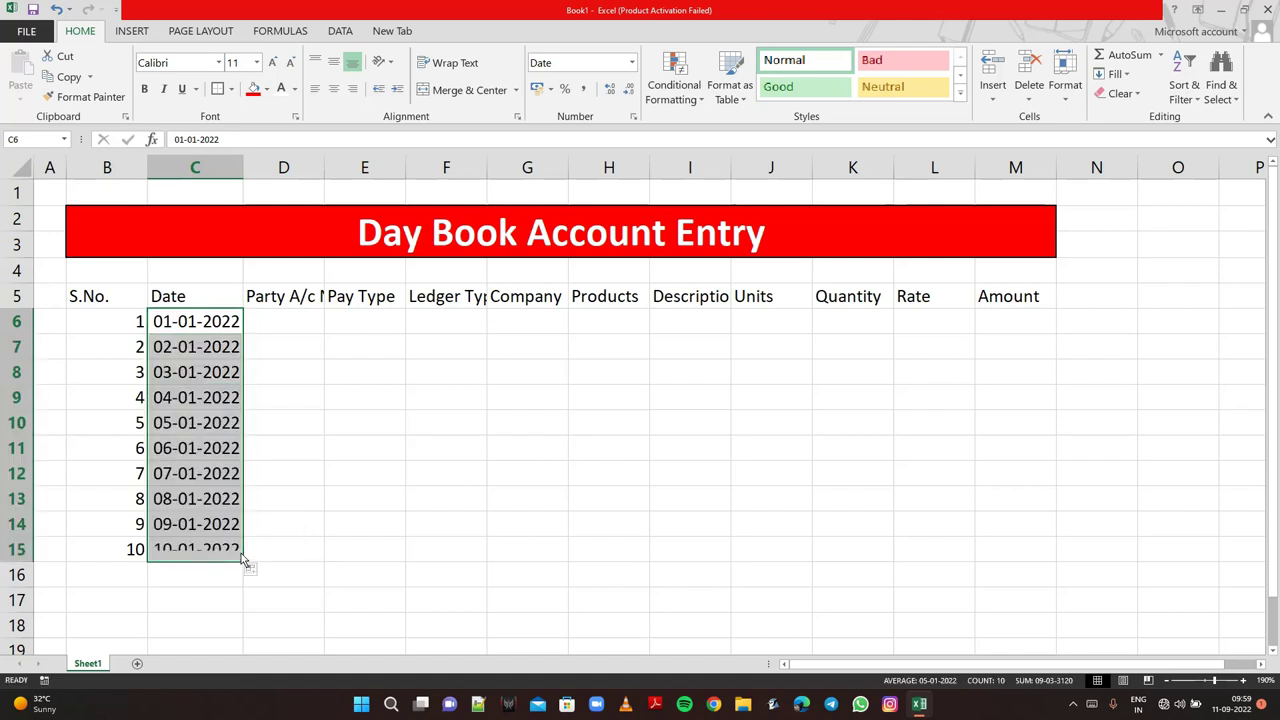
pyautogui.doubleClick(171, 352)
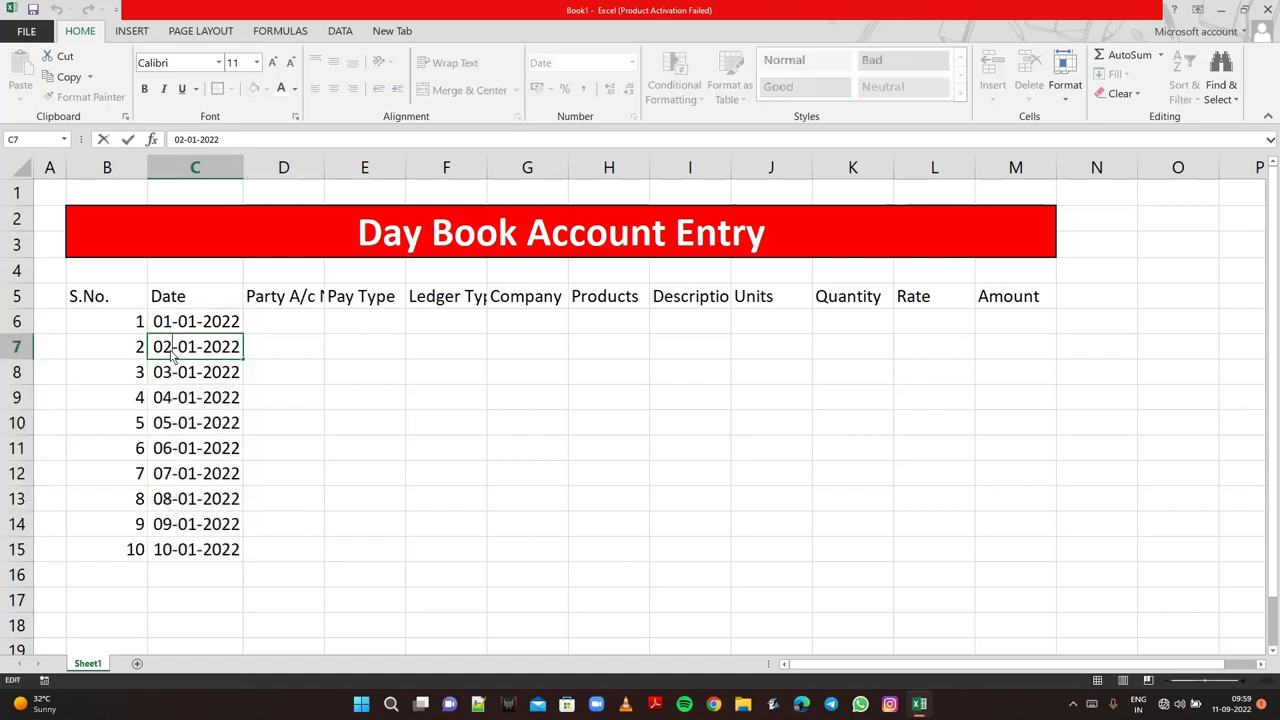
# - Change the dates in C7:C10 to 01-01-2022
pyautogui.press('BackSpace')
pyautogui.write('1')
pyautogui.click(172, 372)
pyautogui.doubleClick(172, 372)
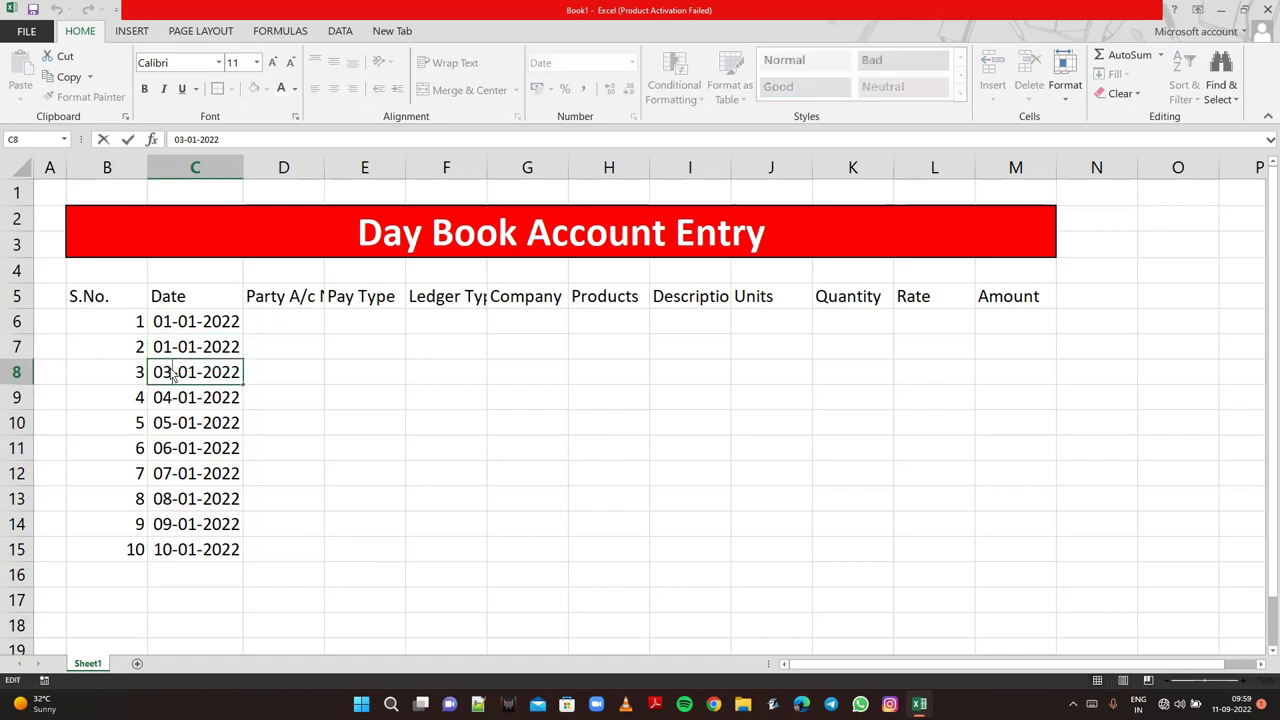
pyautogui.press('BackSpace')
pyautogui.write('1')
pyautogui.doubleClick(172, 398)
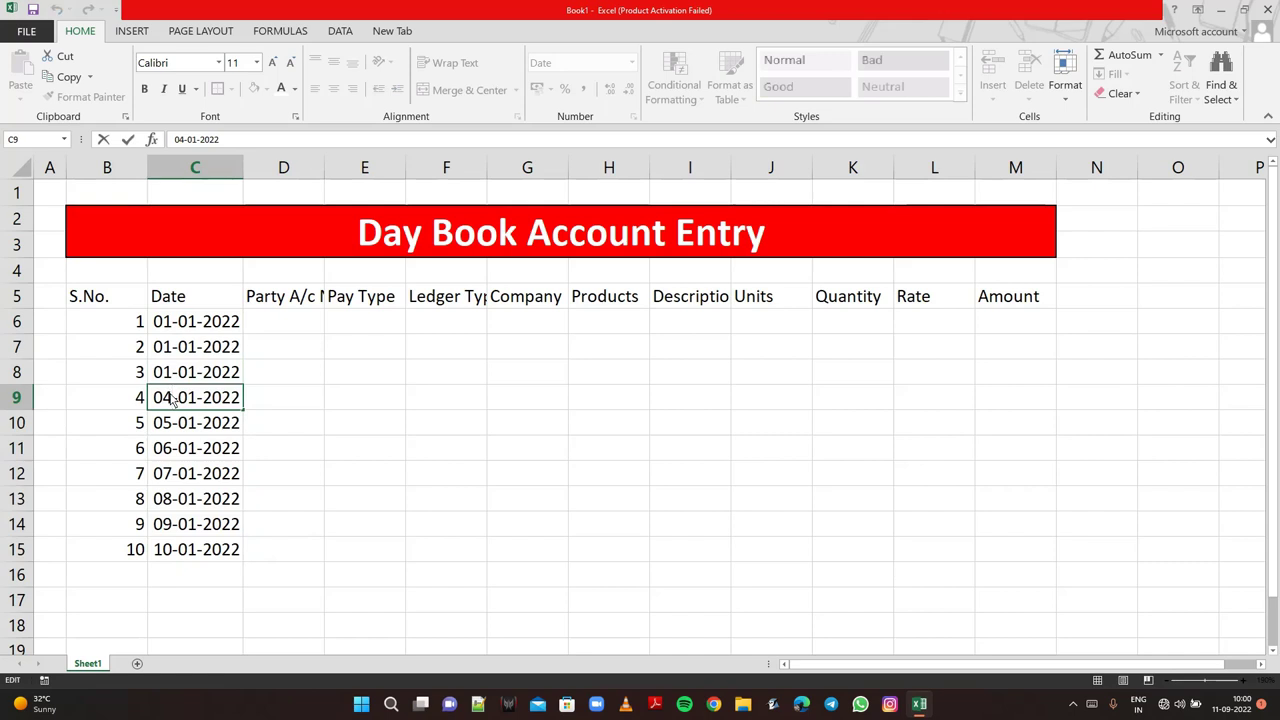
pyautogui.press('BackSpace')
pyautogui.write('1')
pyautogui.doubleClick(173, 424)
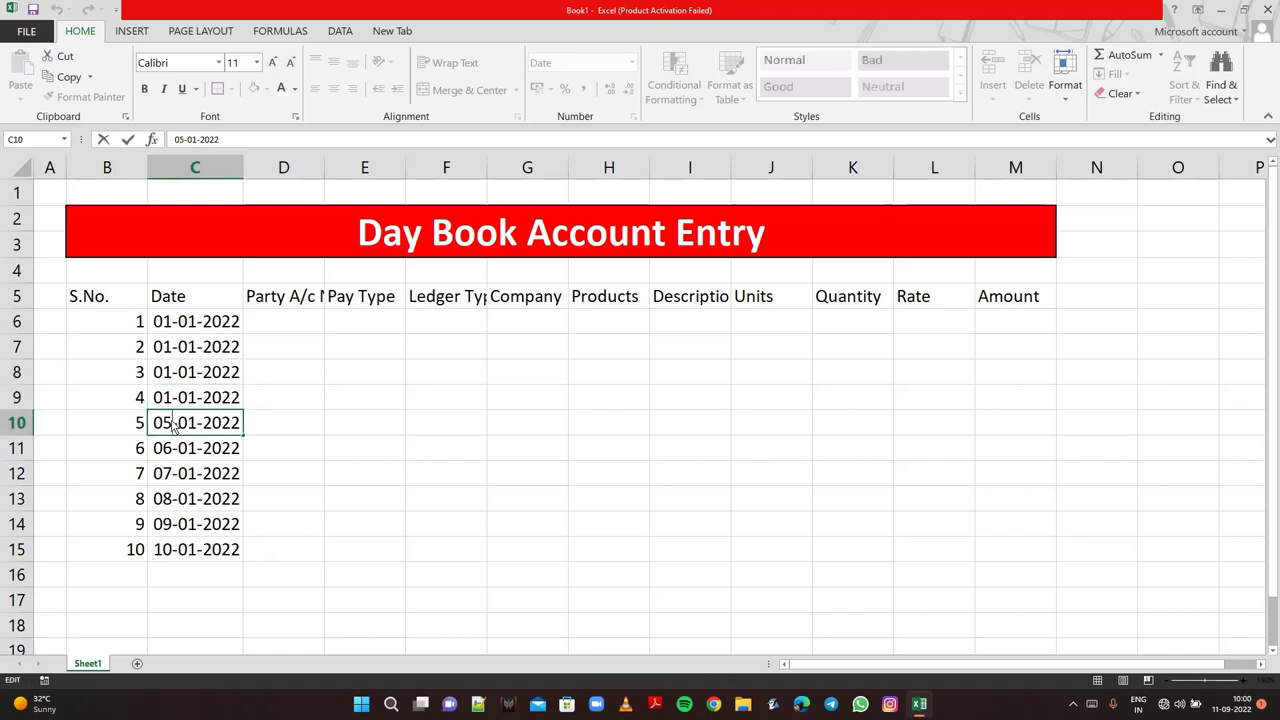
pyautogui.press('BackSpace')
pyautogui.write('1')
# - Set C11:C12 to 03-01-2022 and C13:C15 to 04-01-2022
pyautogui.doubleClick(174, 450)
pyautogui.press('BackSpace')
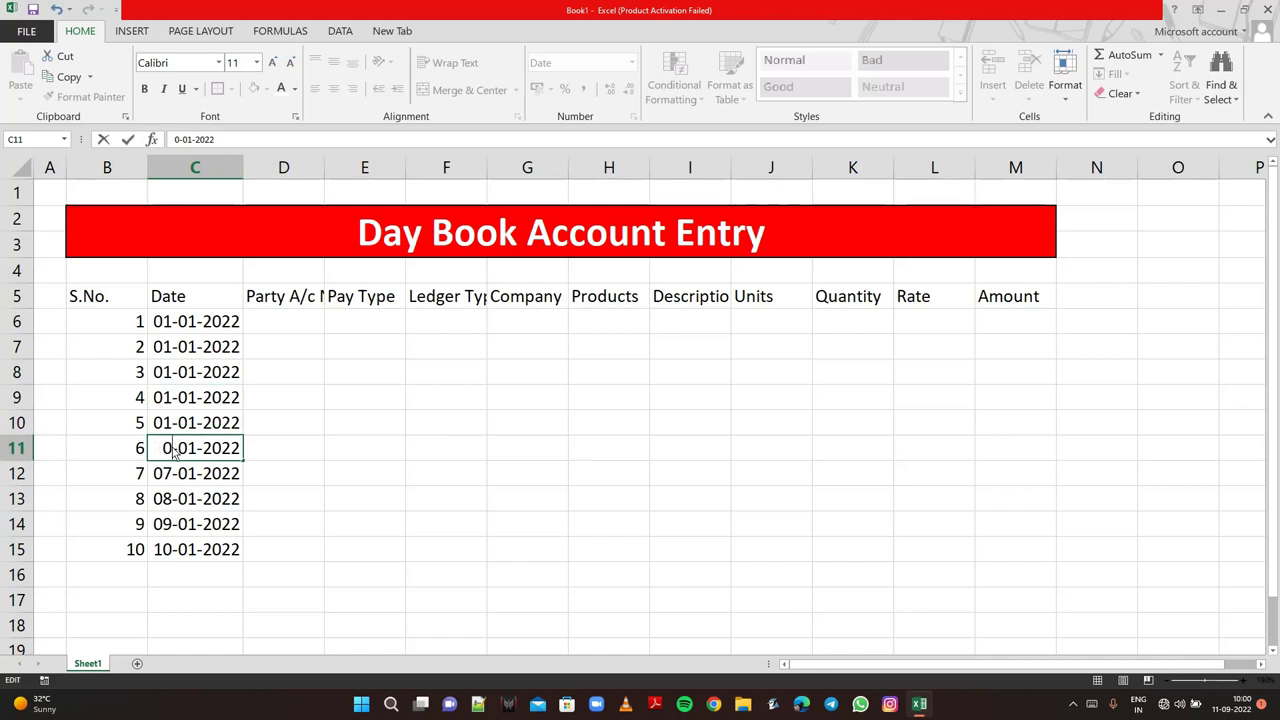
pyautogui.write('3')
pyautogui.doubleClick(174, 475)
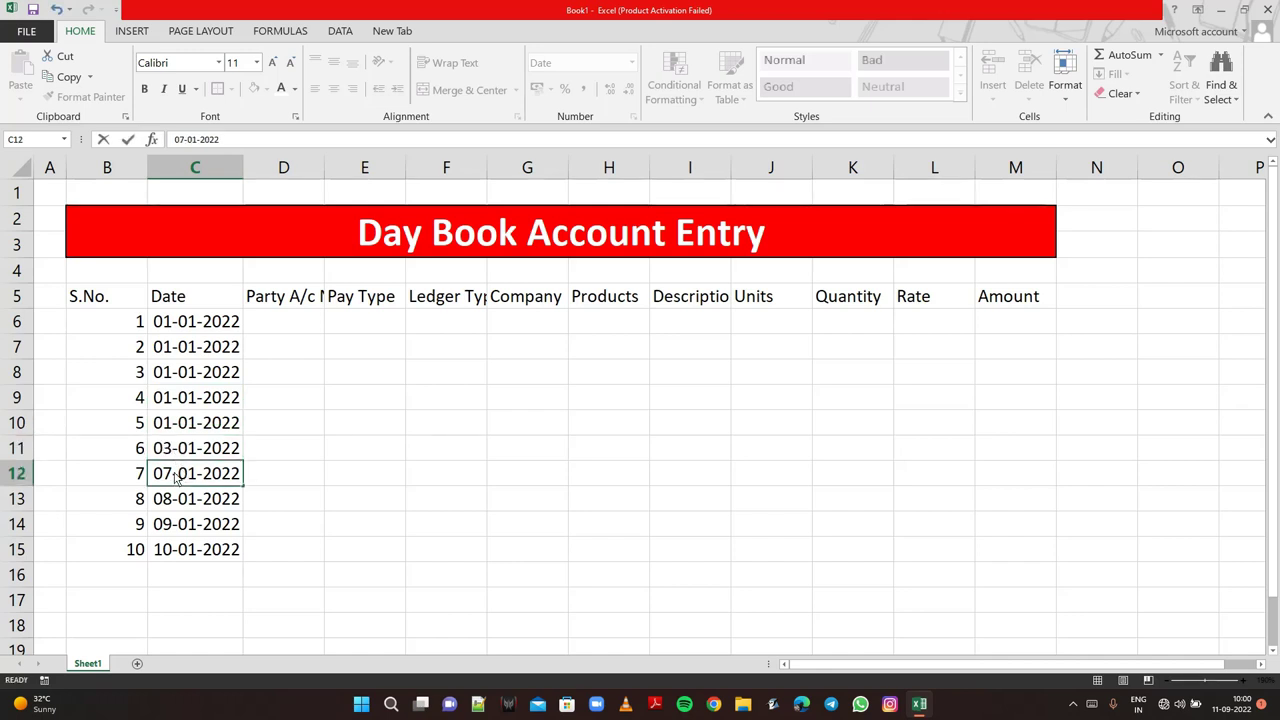
pyautogui.press('BackSpace')
pyautogui.write('3')
pyautogui.click(172, 500)
pyautogui.doubleClick(172, 500)
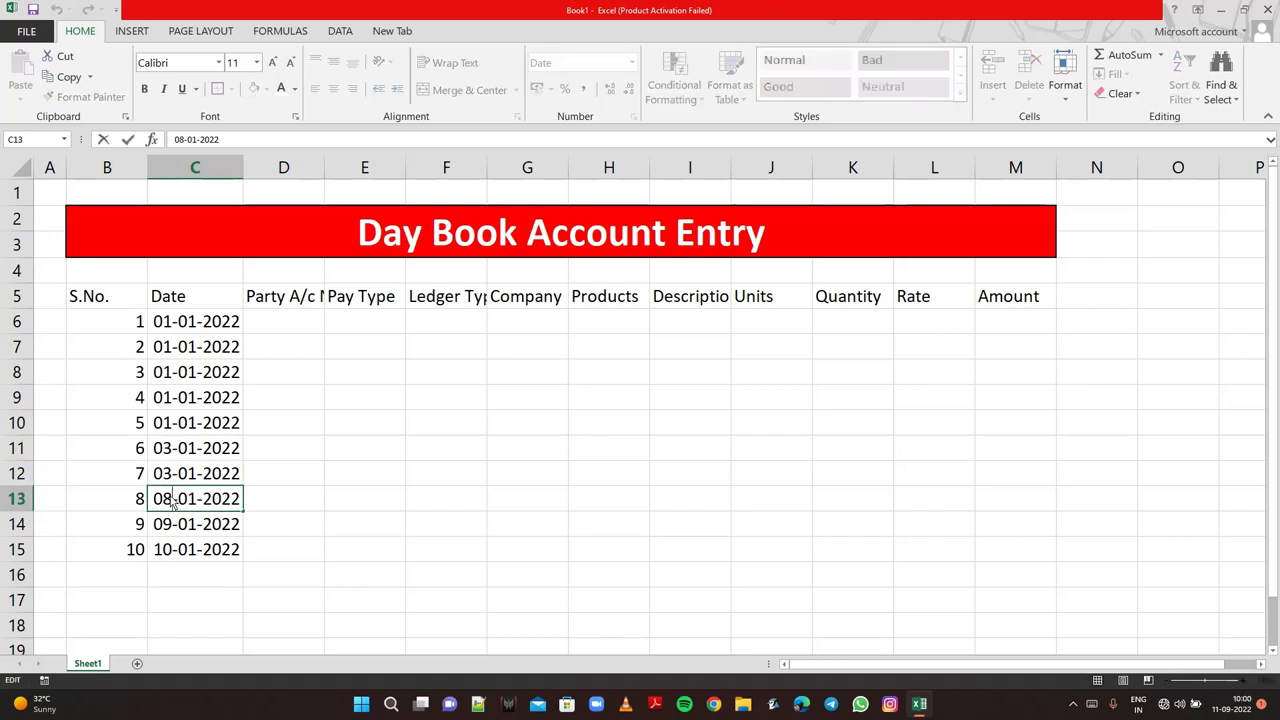
pyautogui.write('4')
pyautogui.press('BackSpace')
pyautogui.press('BackSpace')
pyautogui.write('4')
pyautogui.click(175, 530)
pyautogui.doubleClick(175, 530)
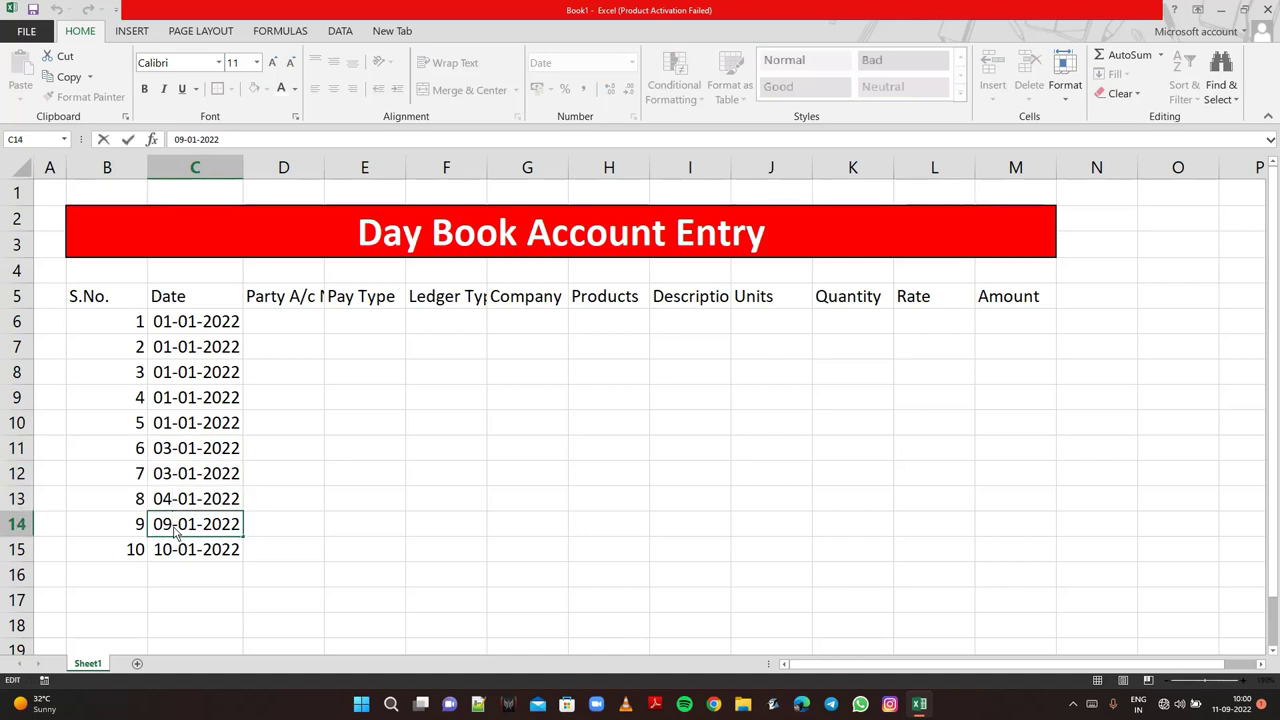
pyautogui.press('BackSpace')
pyautogui.write('4')
pyautogui.click(173, 553)
pyautogui.doubleClick(173, 553)
pyautogui.press('BackSpace')
pyautogui.press('BackSpace')
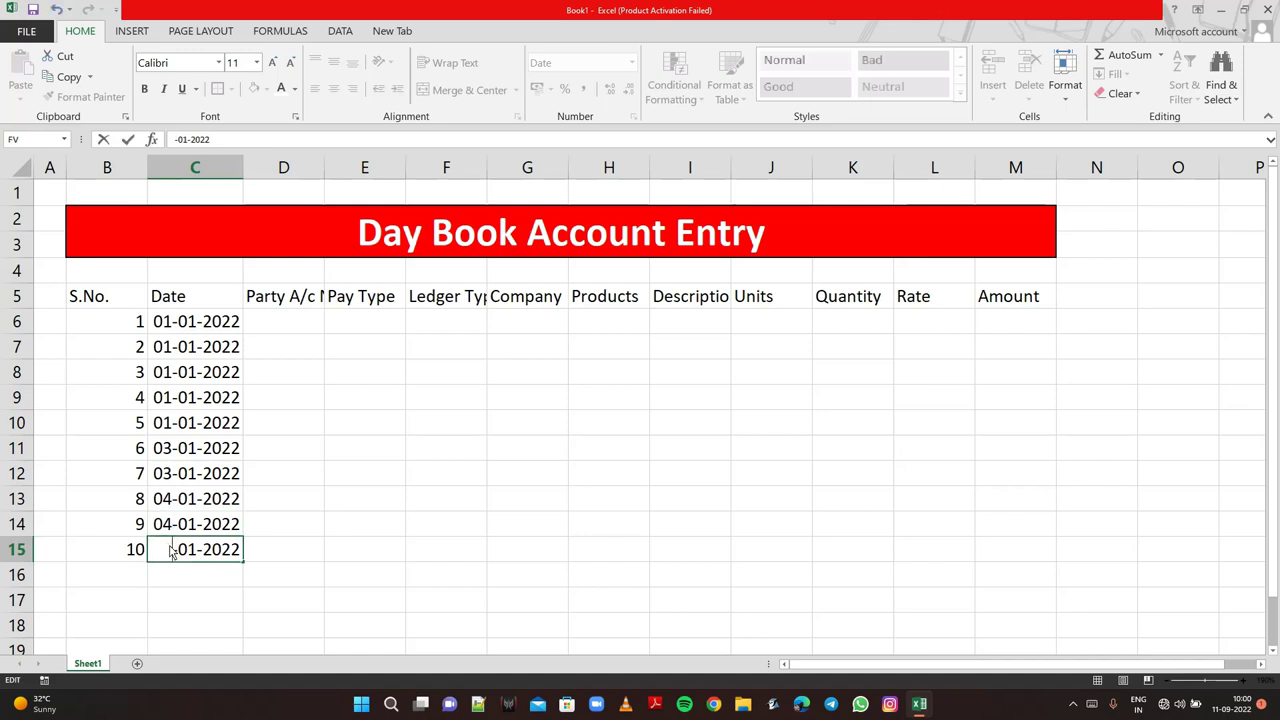
pyautogui.write('04')
pyautogui.press('Return')
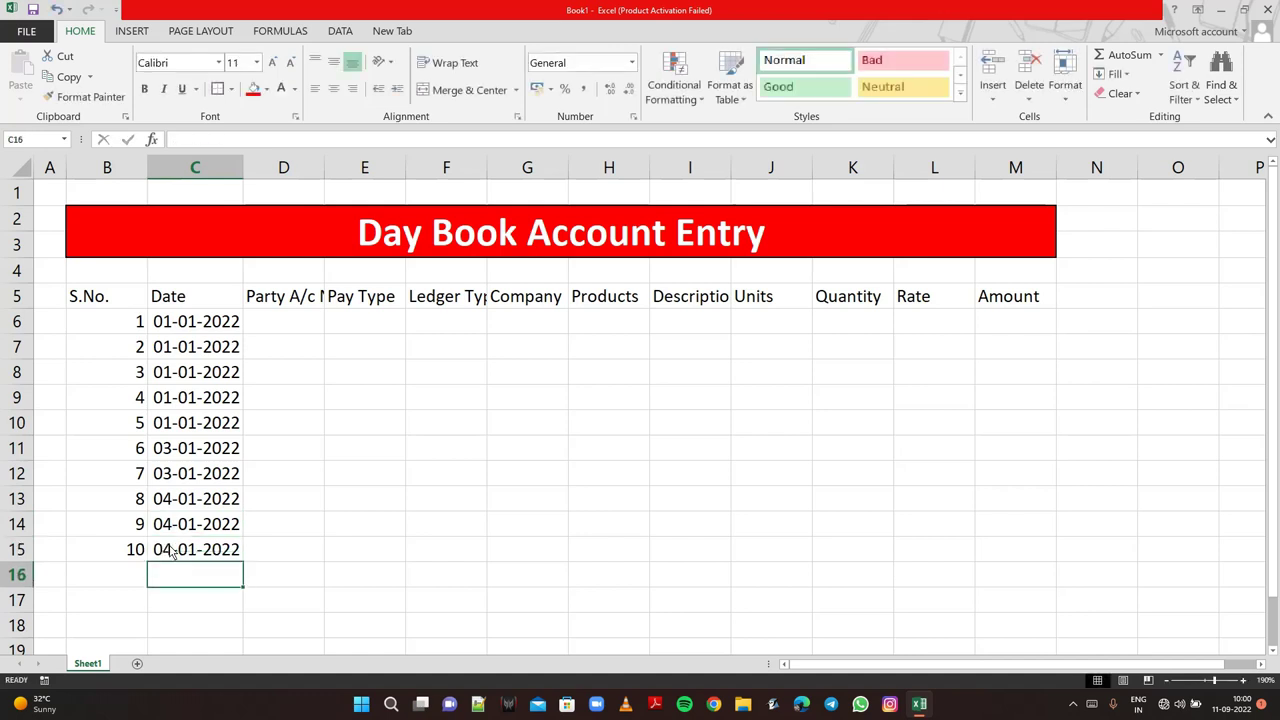
# - Widen column D and enter Pk, Ak, Sk and Rk Pvt. Ltd. in D6:D9
pyautogui.click(289, 320)
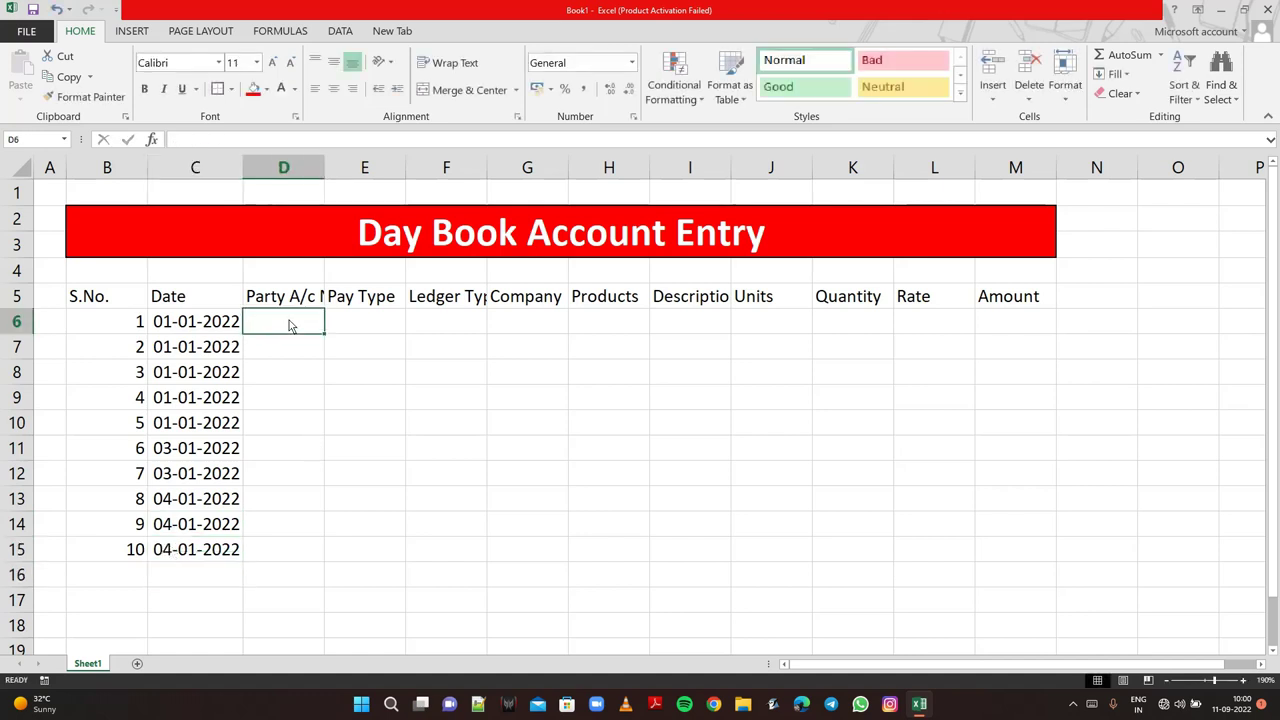
pyautogui.moveTo(325, 183); pyautogui.dragTo(398, 185)
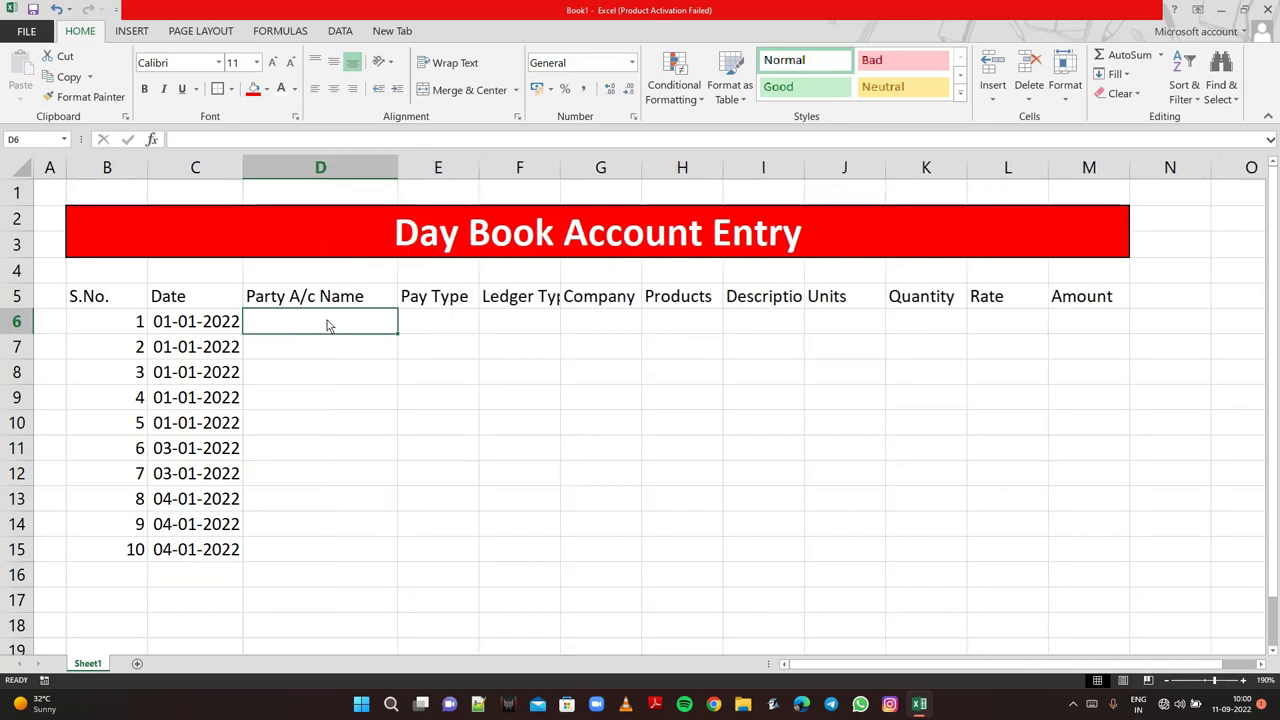
pyautogui.write('Pk')
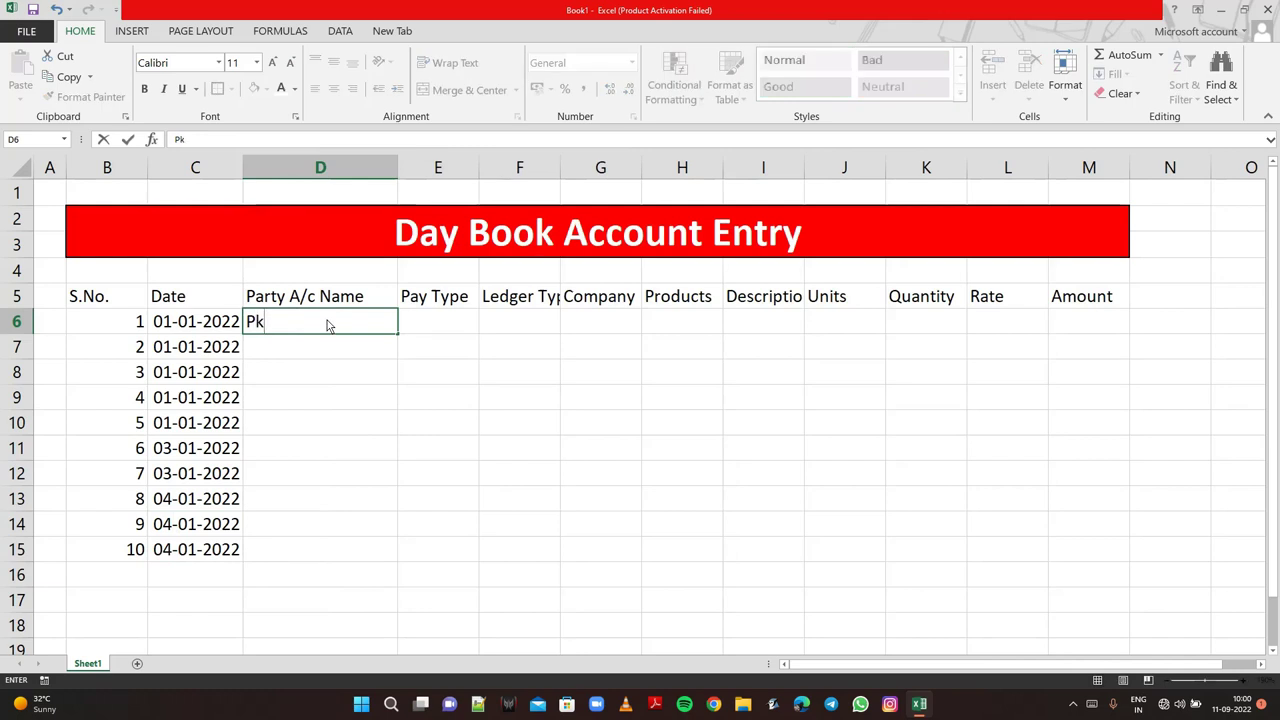
pyautogui.write(' P')
pyautogui.write('vt. ')
pyautogui.write('Ltd.')
pyautogui.press('Return')
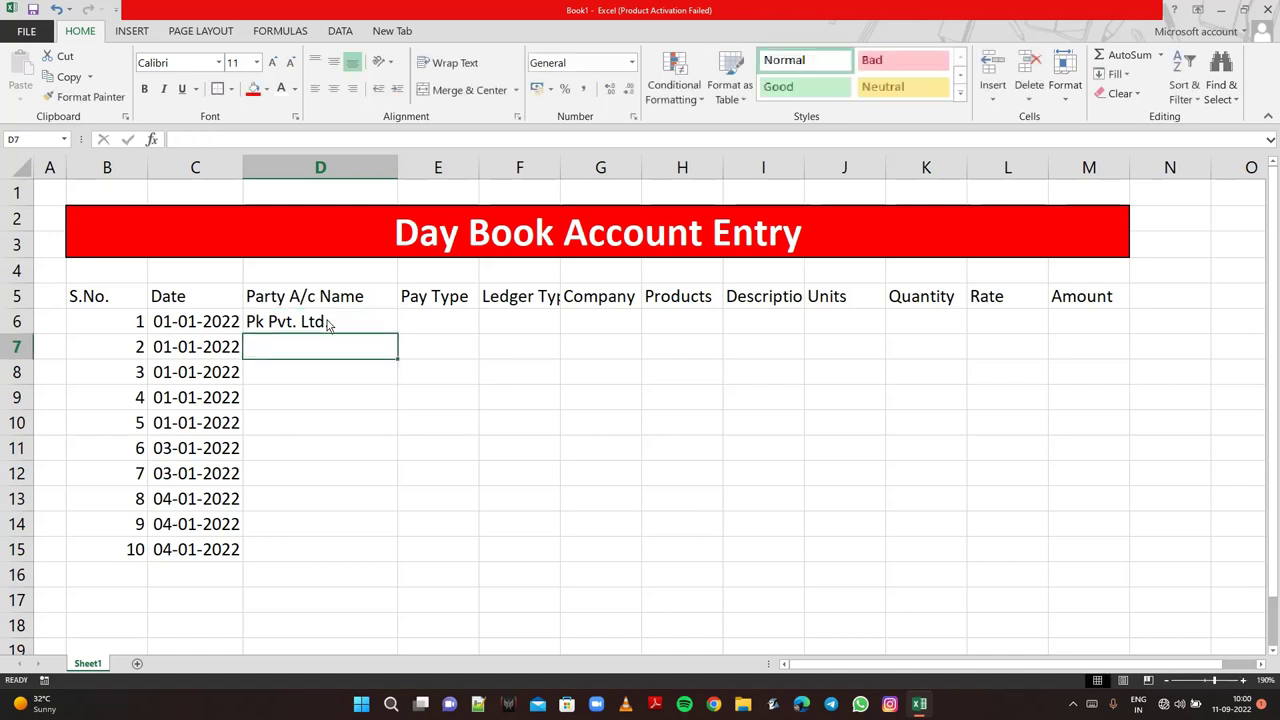
pyautogui.write('A')
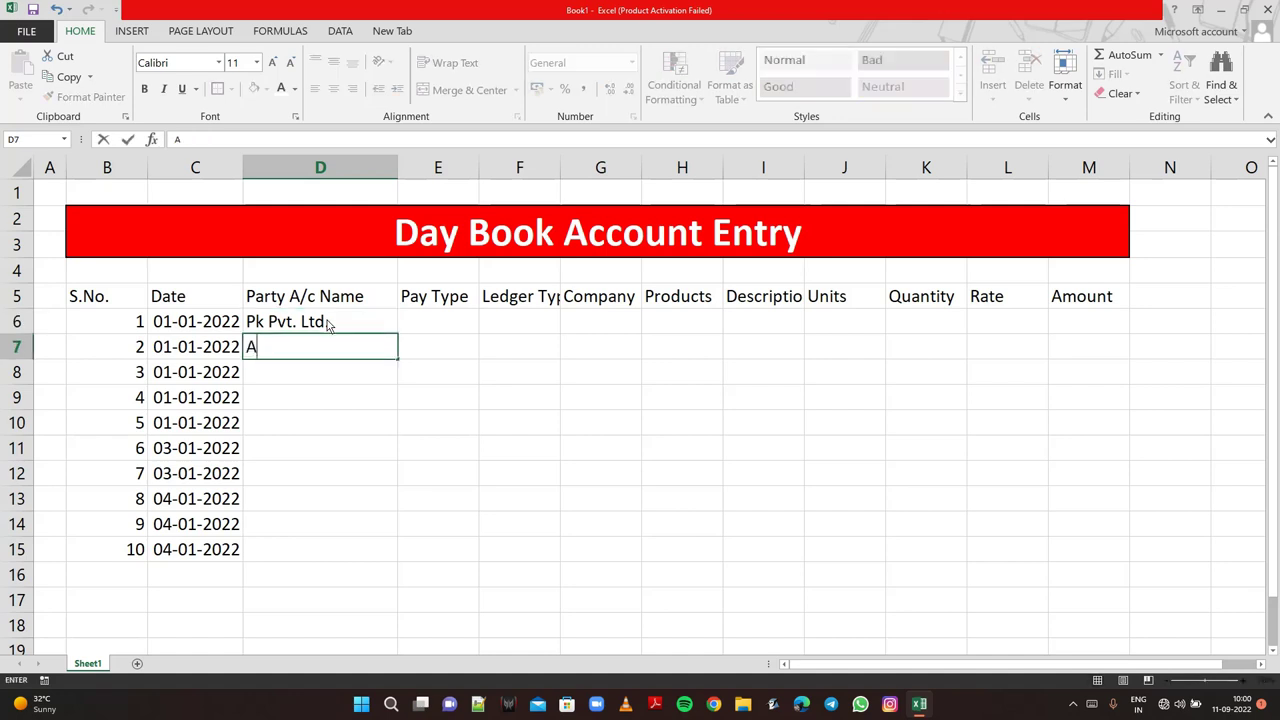
pyautogui.write('k P')
pyautogui.write('vt.')
pyautogui.write(' Ltd')
pyautogui.write('.')
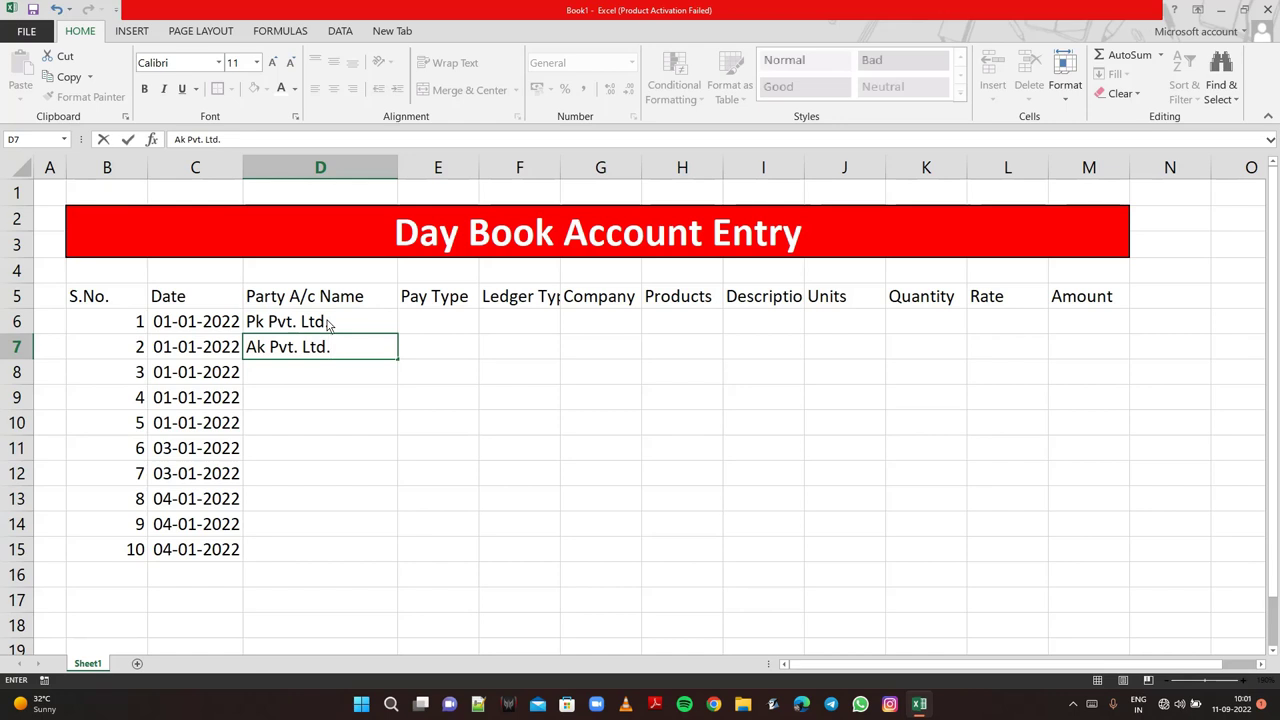
pyautogui.press('Return')
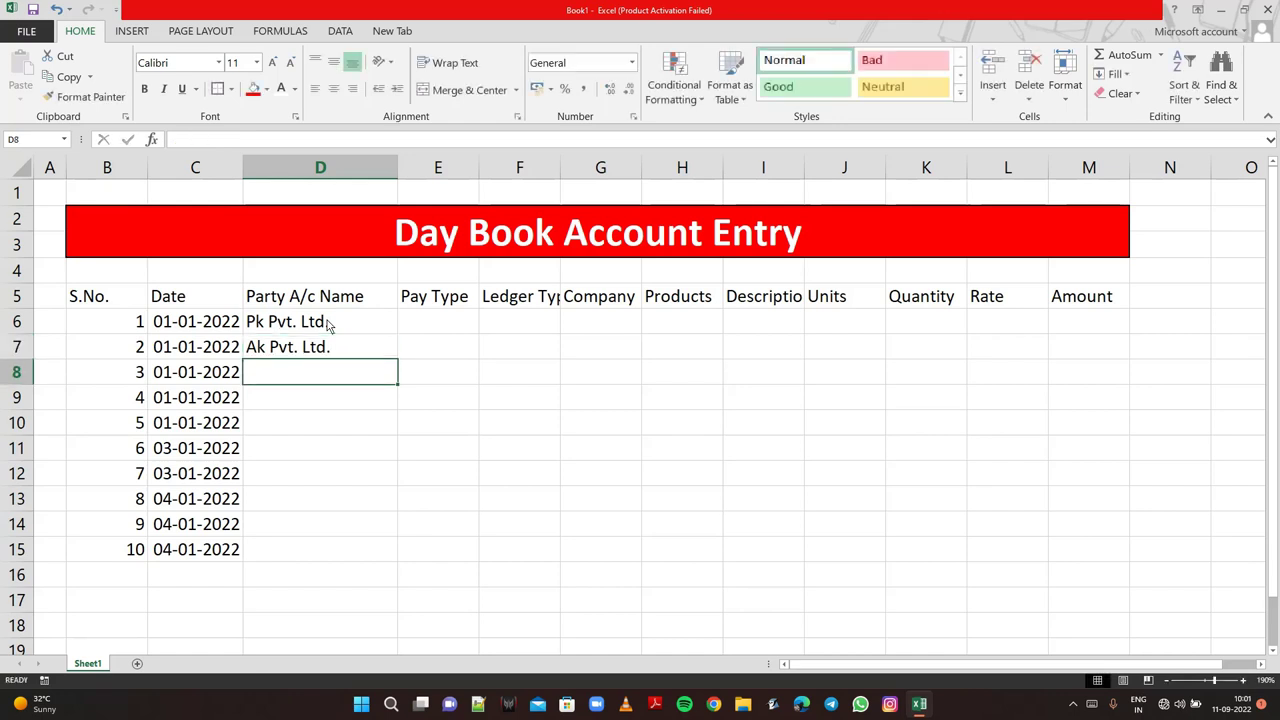
pyautogui.write('Sk')
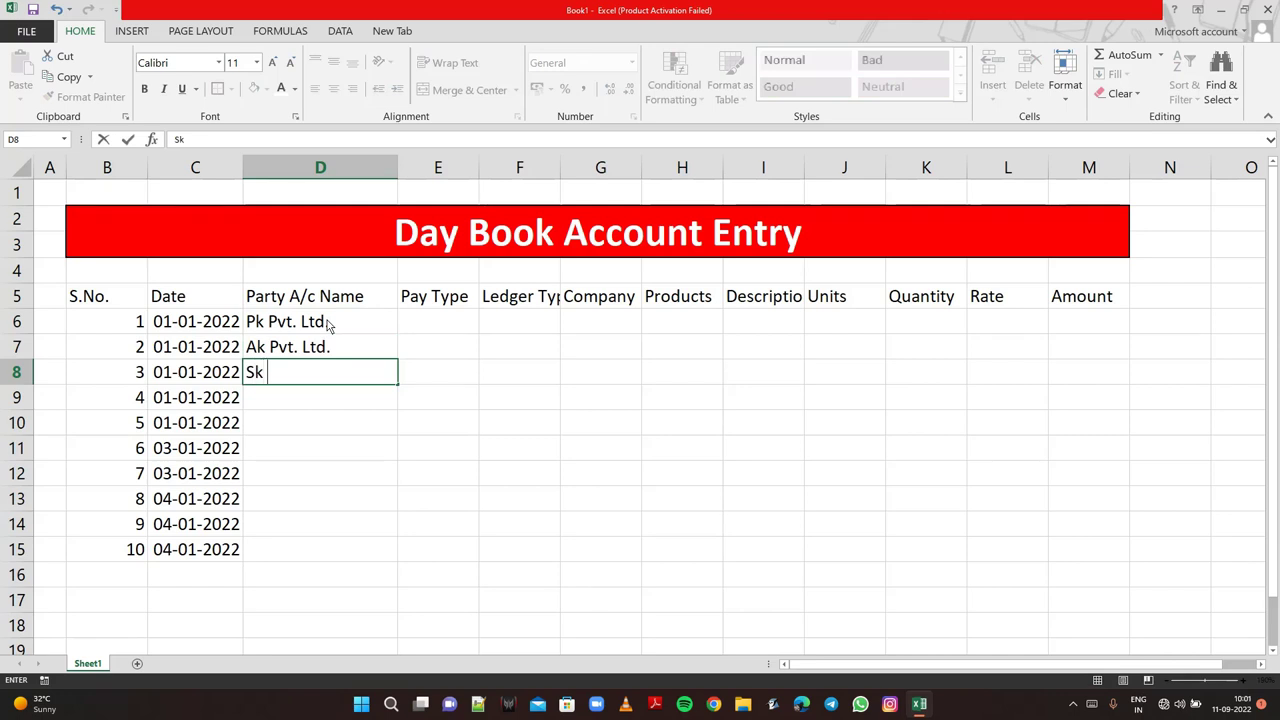
pyautogui.write(' Pvt')
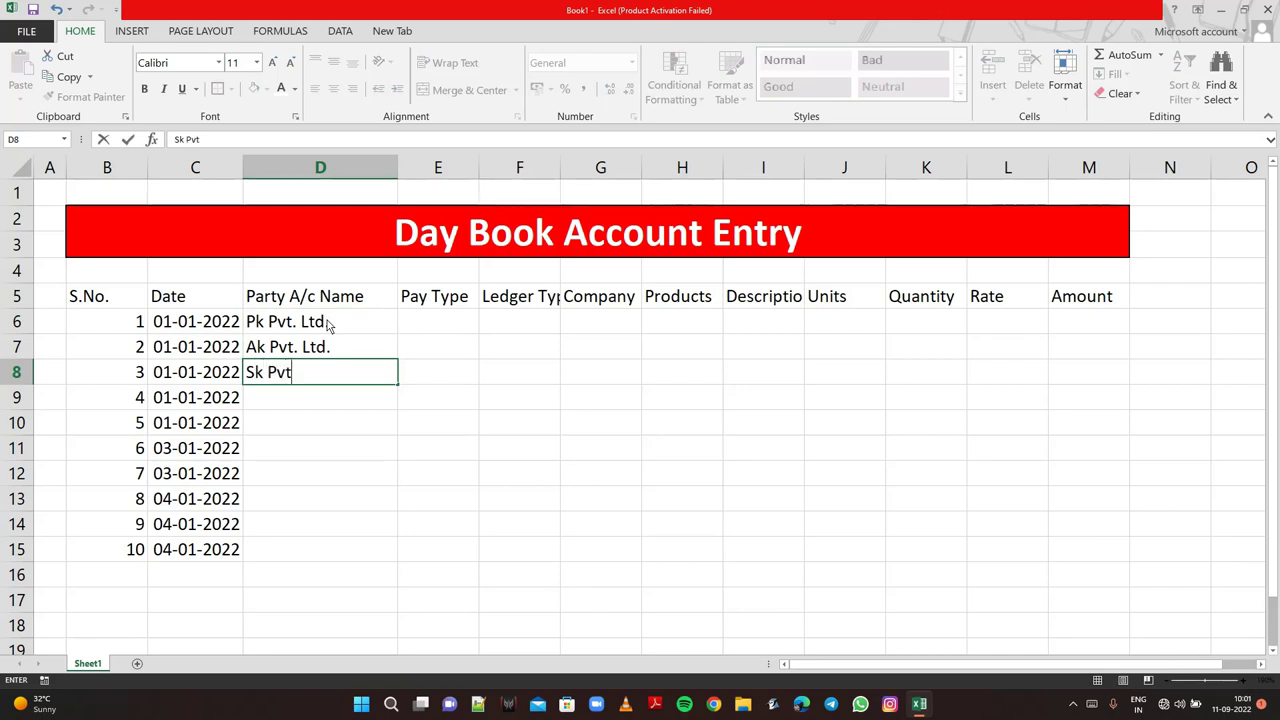
pyautogui.write('. Ltd')
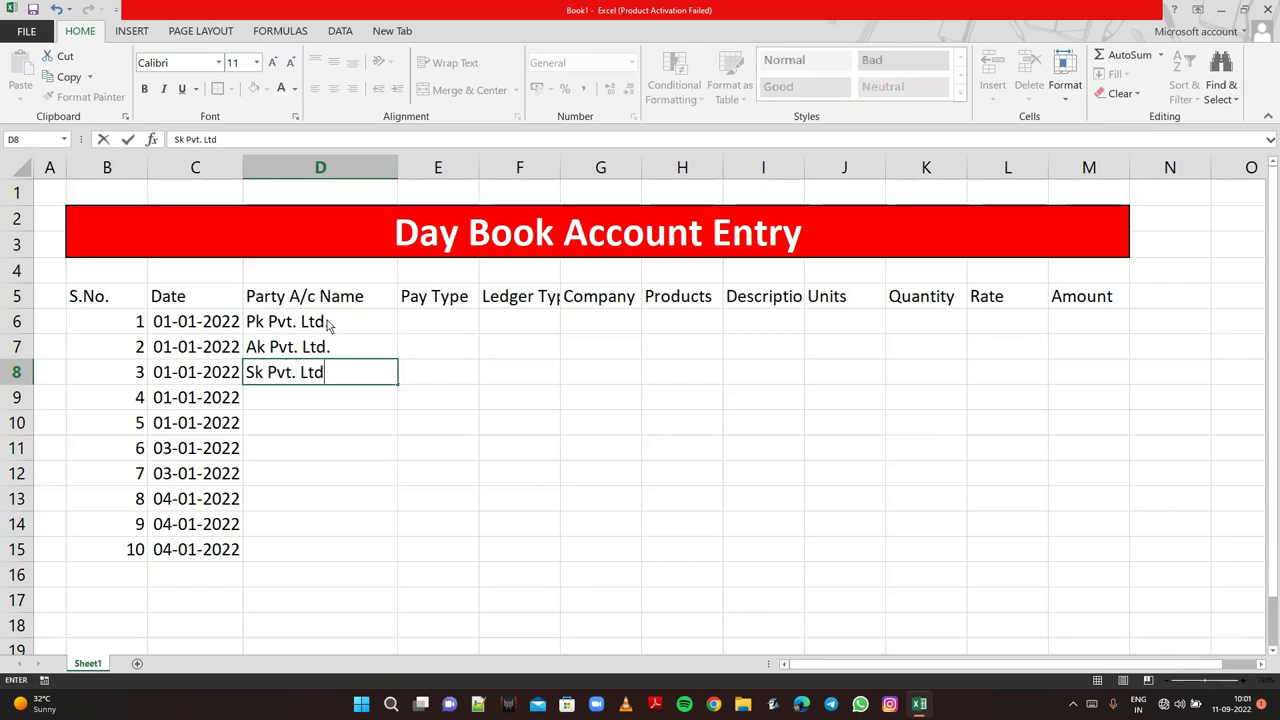
pyautogui.write('.')
pyautogui.press('Return')
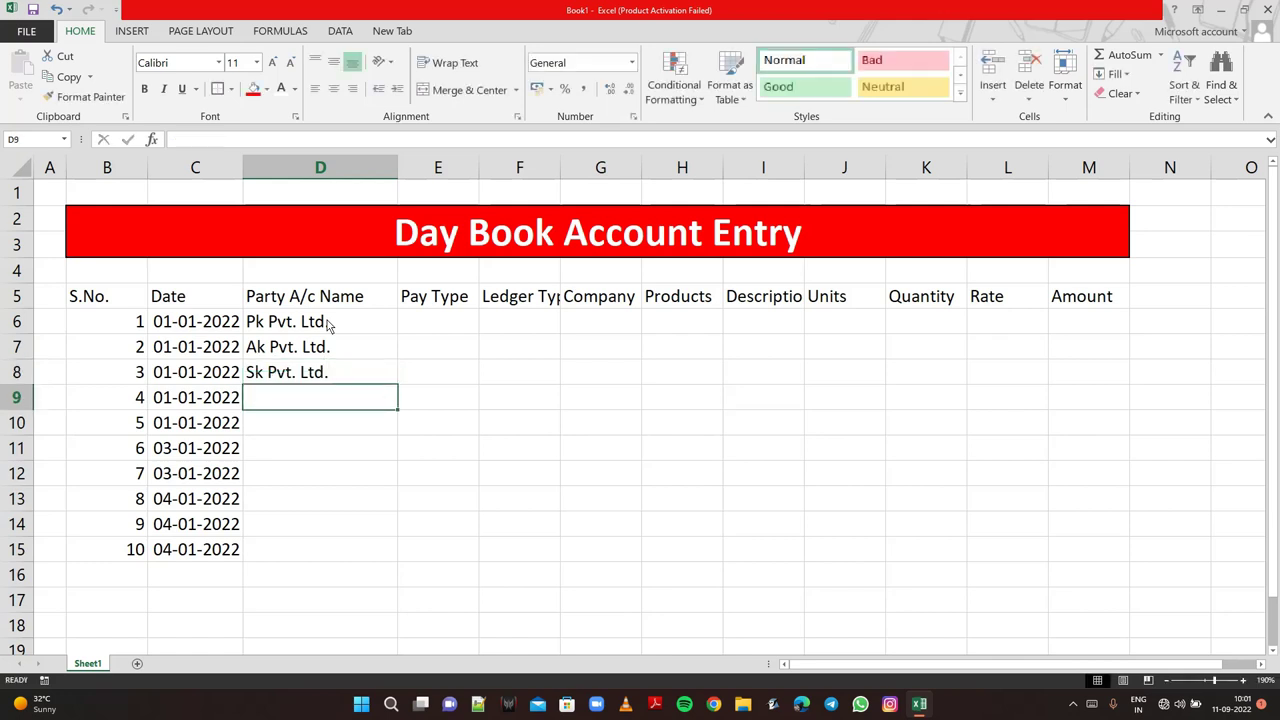
pyautogui.write('Rk')
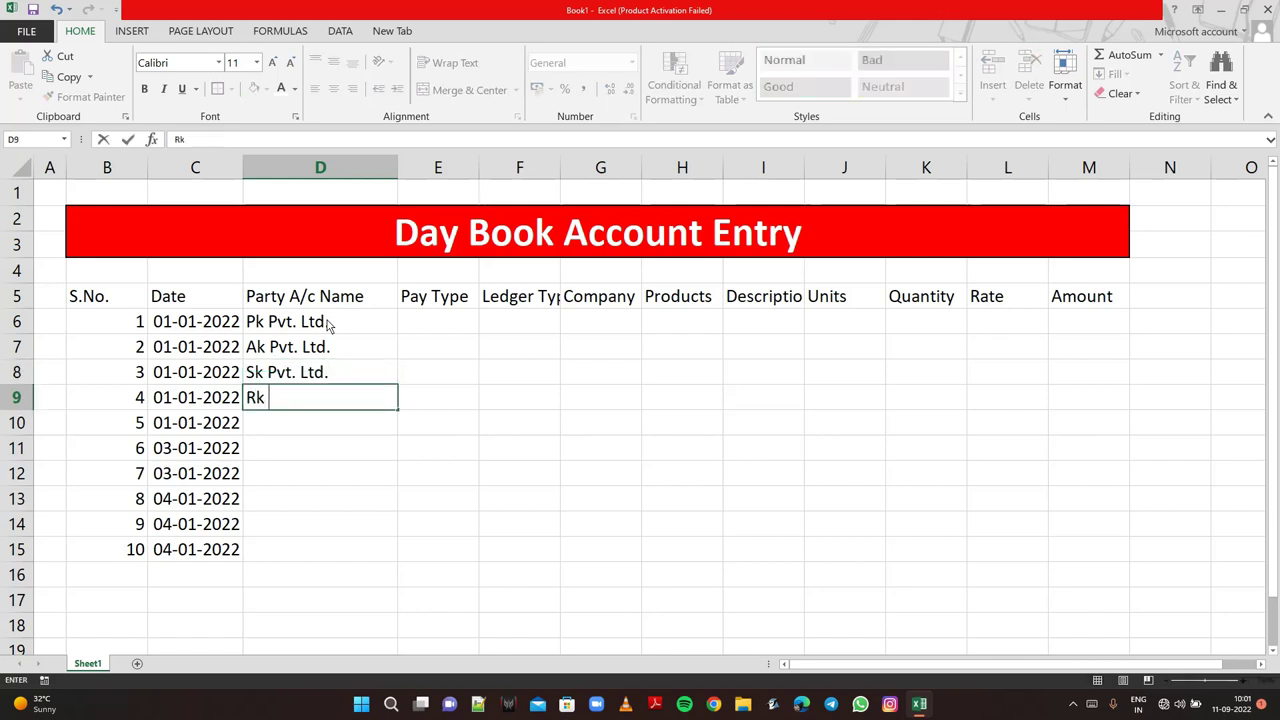
pyautogui.write(' Pvt. ')
pyautogui.write('Ltd')
pyautogui.write('.')
pyautogui.press('Return')
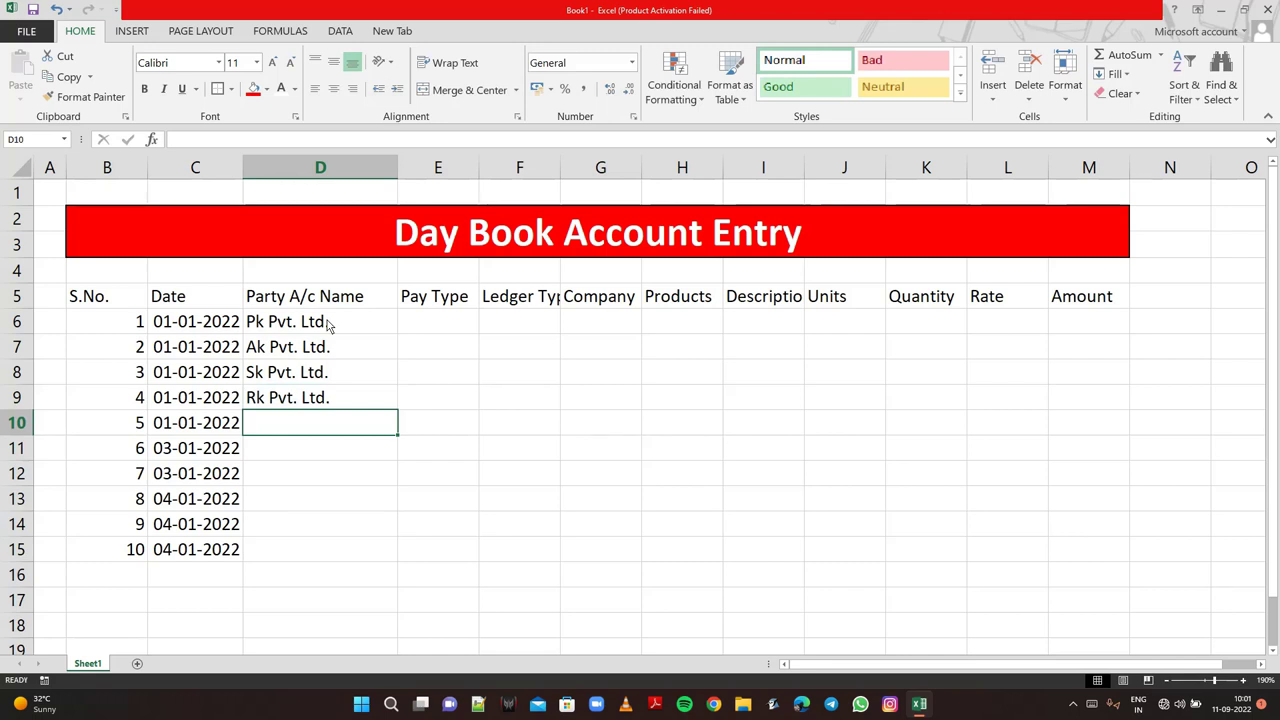
# - Fill D10:D15 with Ak, Pk, Sk, Sk, Rk and Pk Pvt. Ltd. using AutoComplete
pyautogui.write('A')
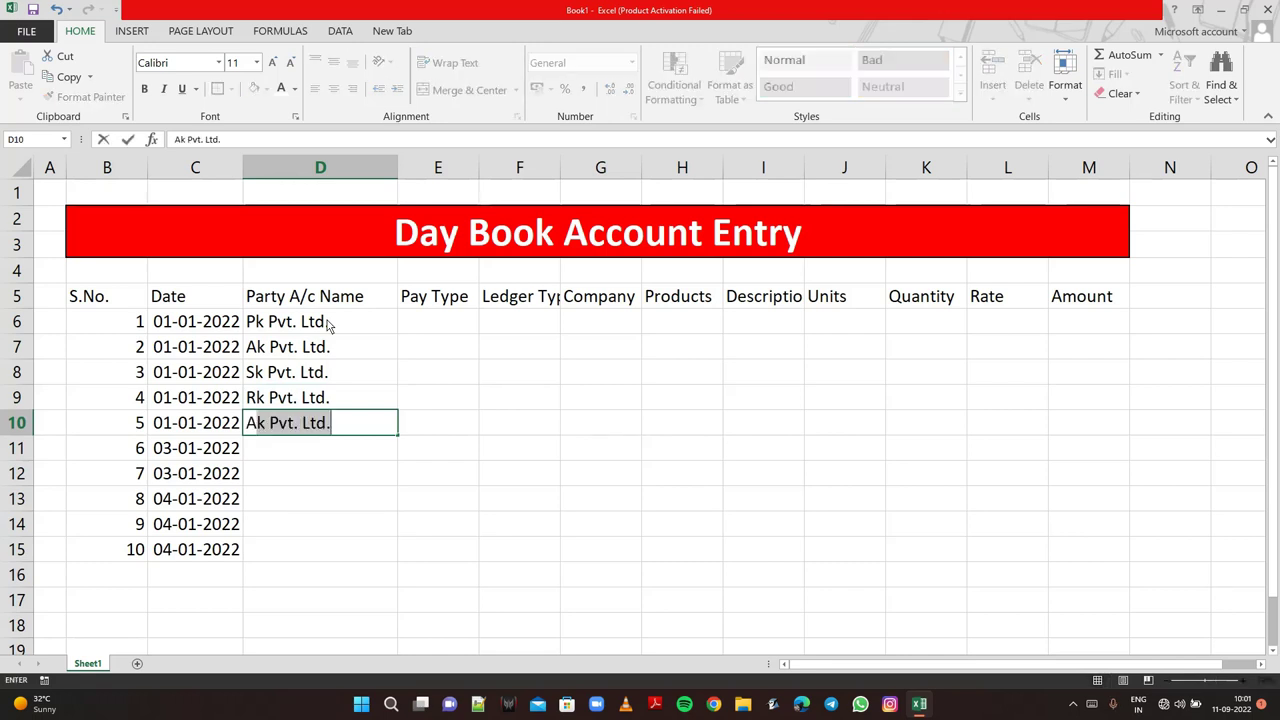
pyautogui.press('Return')
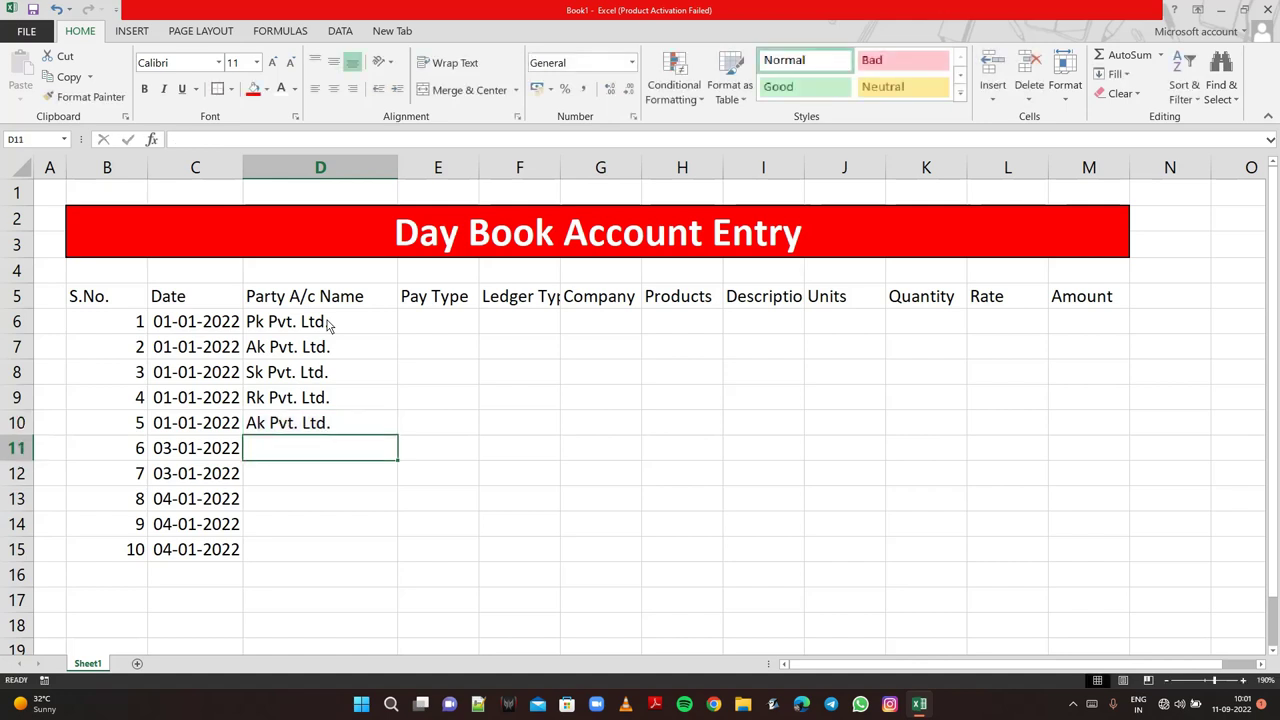
pyautogui.write('Pk Pvt. Ltd.')
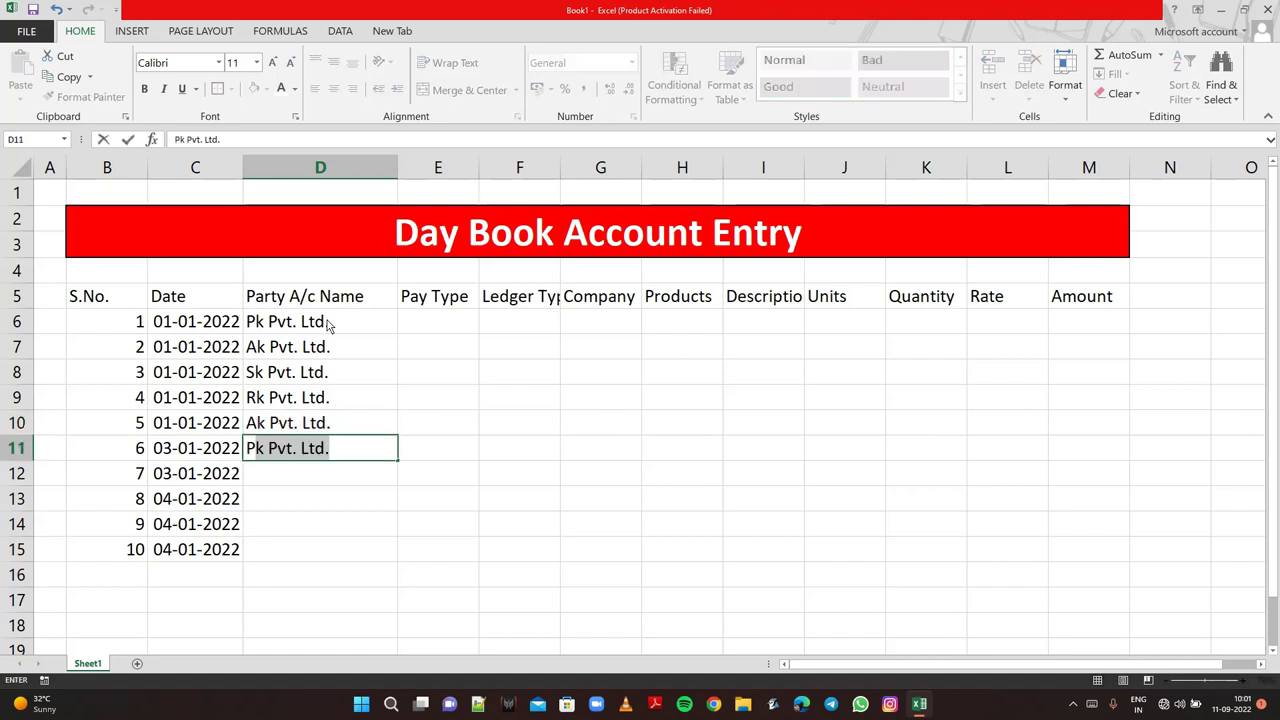
pyautogui.press('Return')
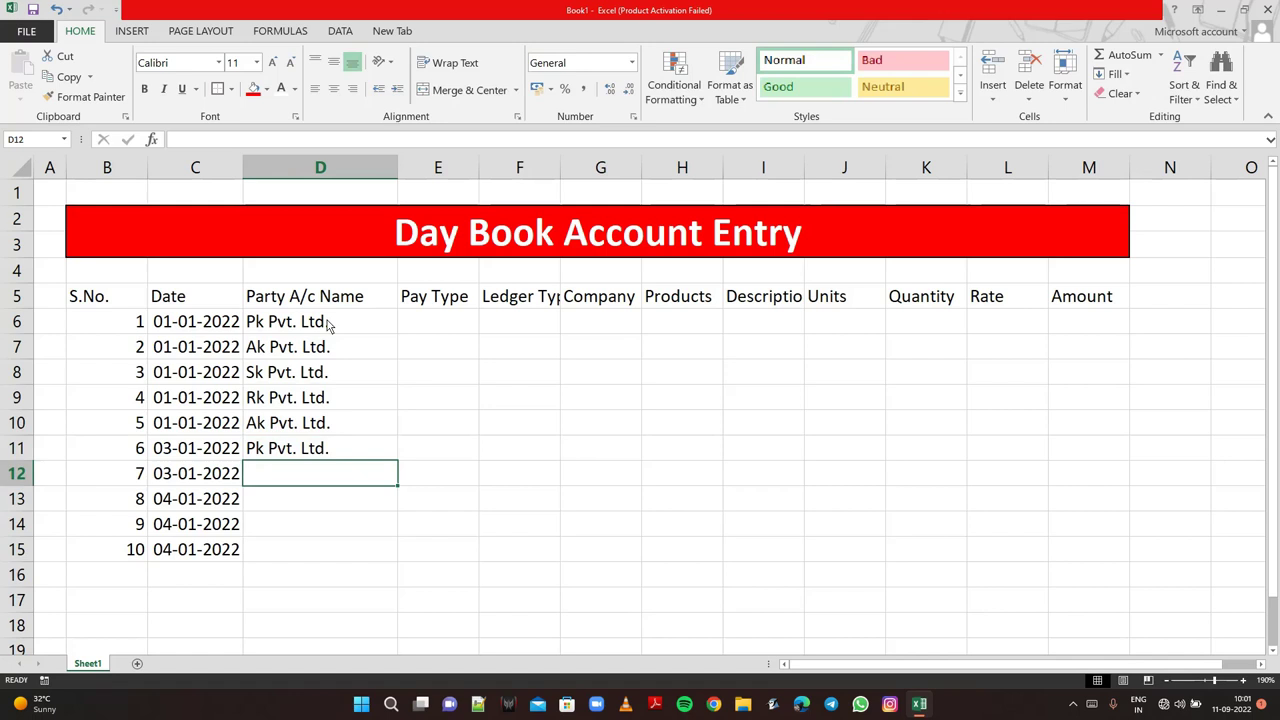
pyautogui.write('S')
pyautogui.press('Return')
pyautogui.write('S')
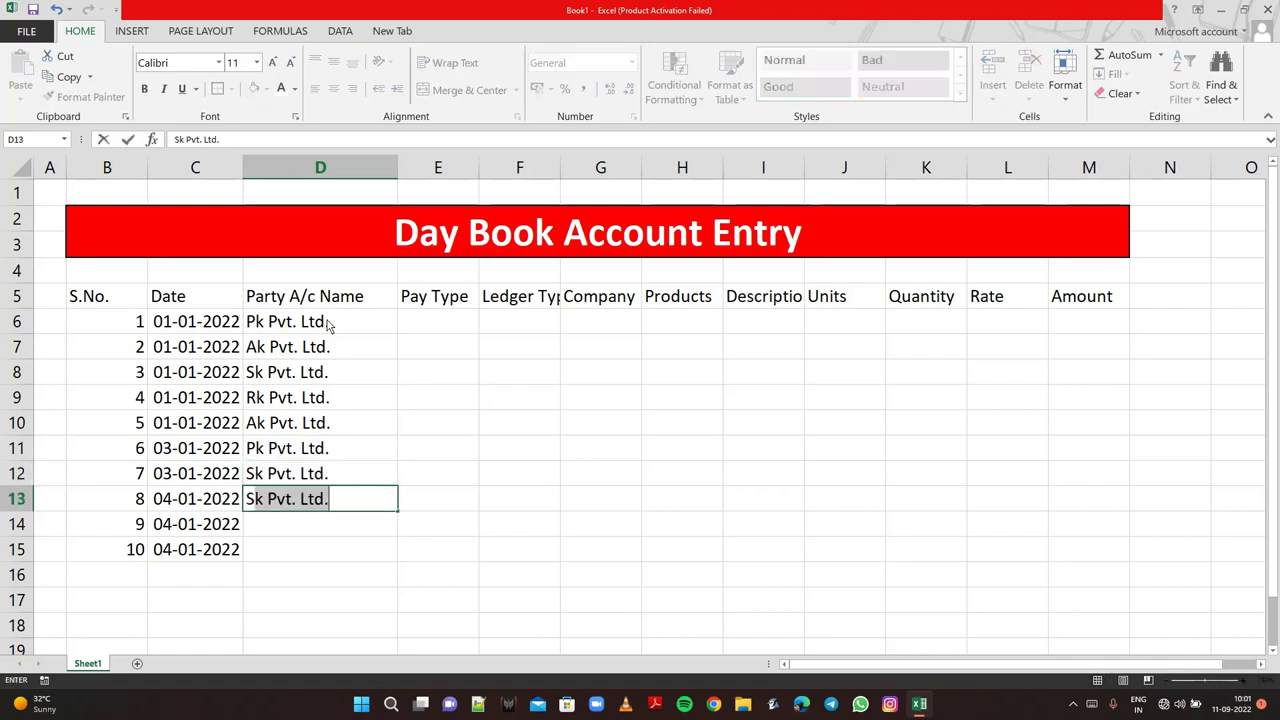
pyautogui.press('Return')
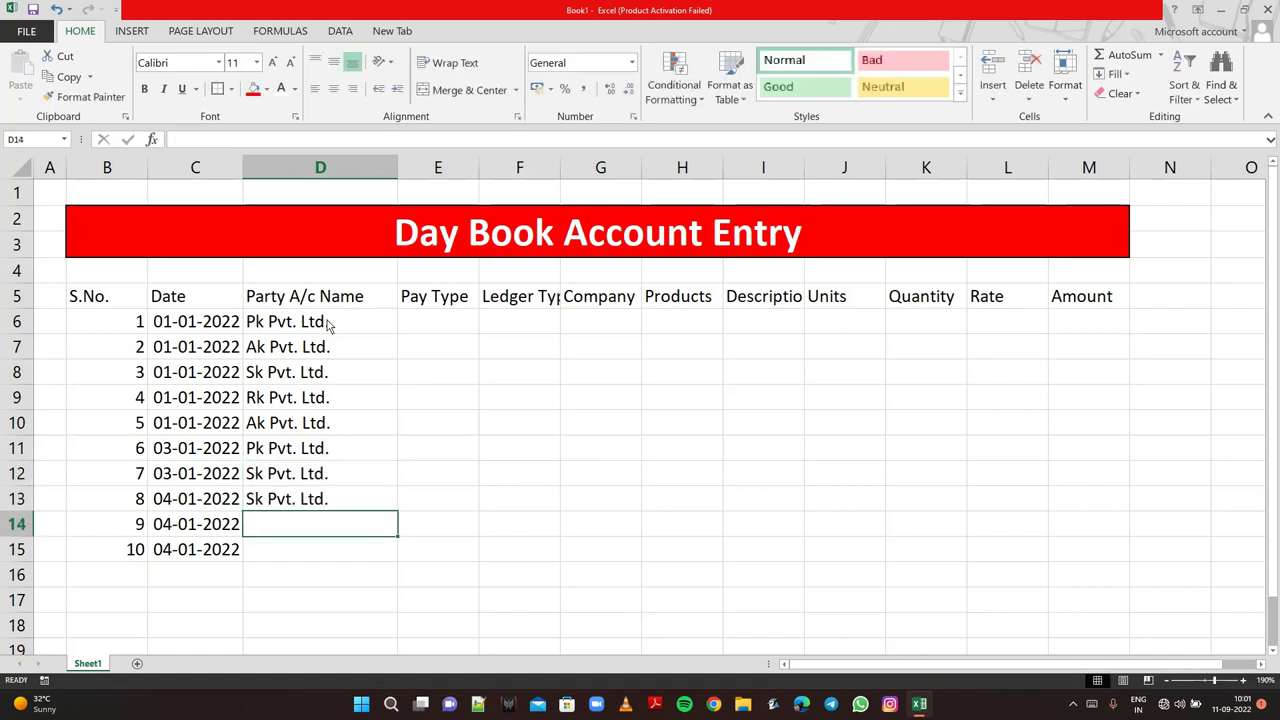
pyautogui.write('R')
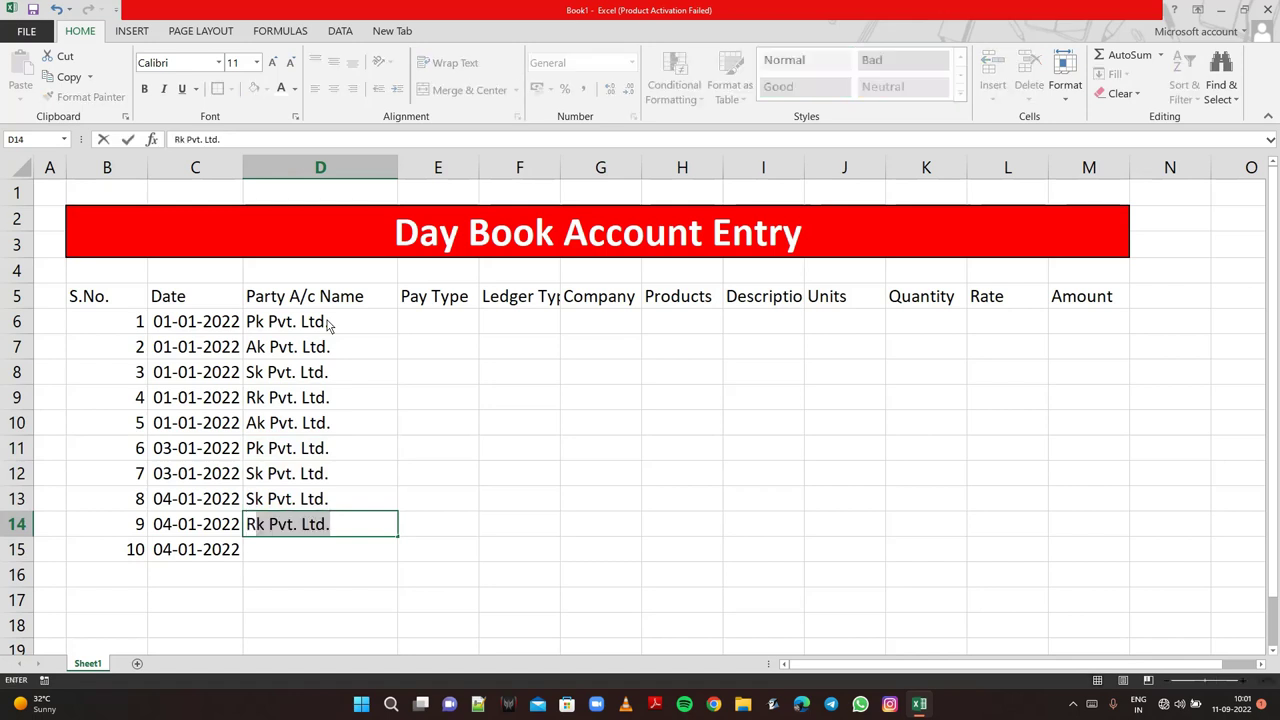
pyautogui.press('Return')
pyautogui.write('Pk Pvt. Ltd.')
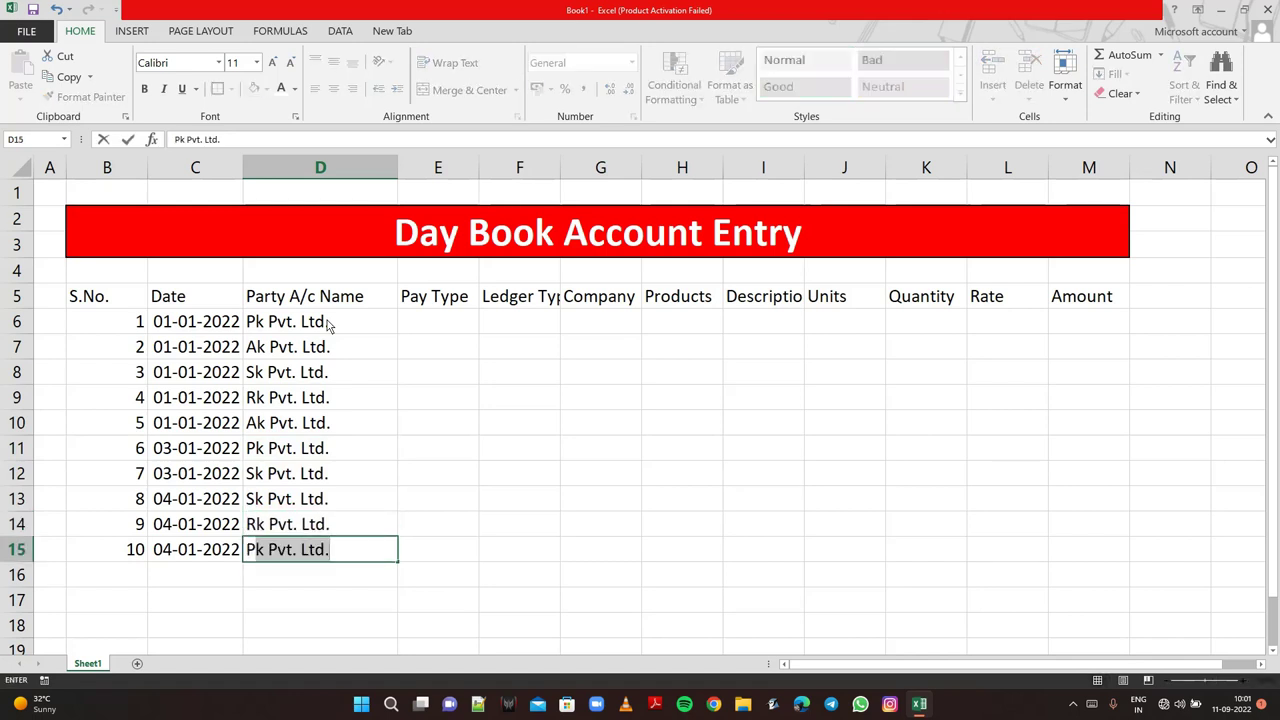
pyautogui.press('Return')
pyautogui.press('Up')
pyautogui.press('Right')
pyautogui.press('Up')
pyautogui.press('Up')
pyautogui.press('Up')
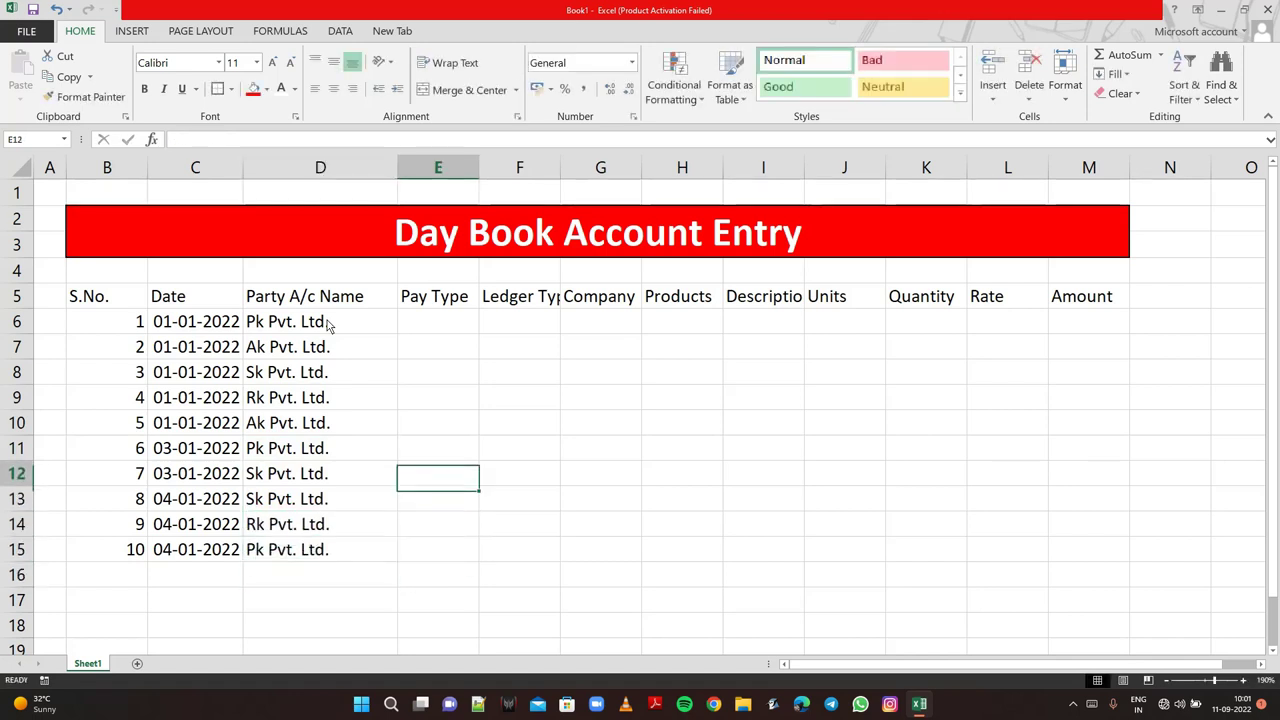
pyautogui.press('Up')
pyautogui.press('Up')
pyautogui.press('Up')
pyautogui.press('Up')
pyautogui.press('Up')
pyautogui.press('Up')
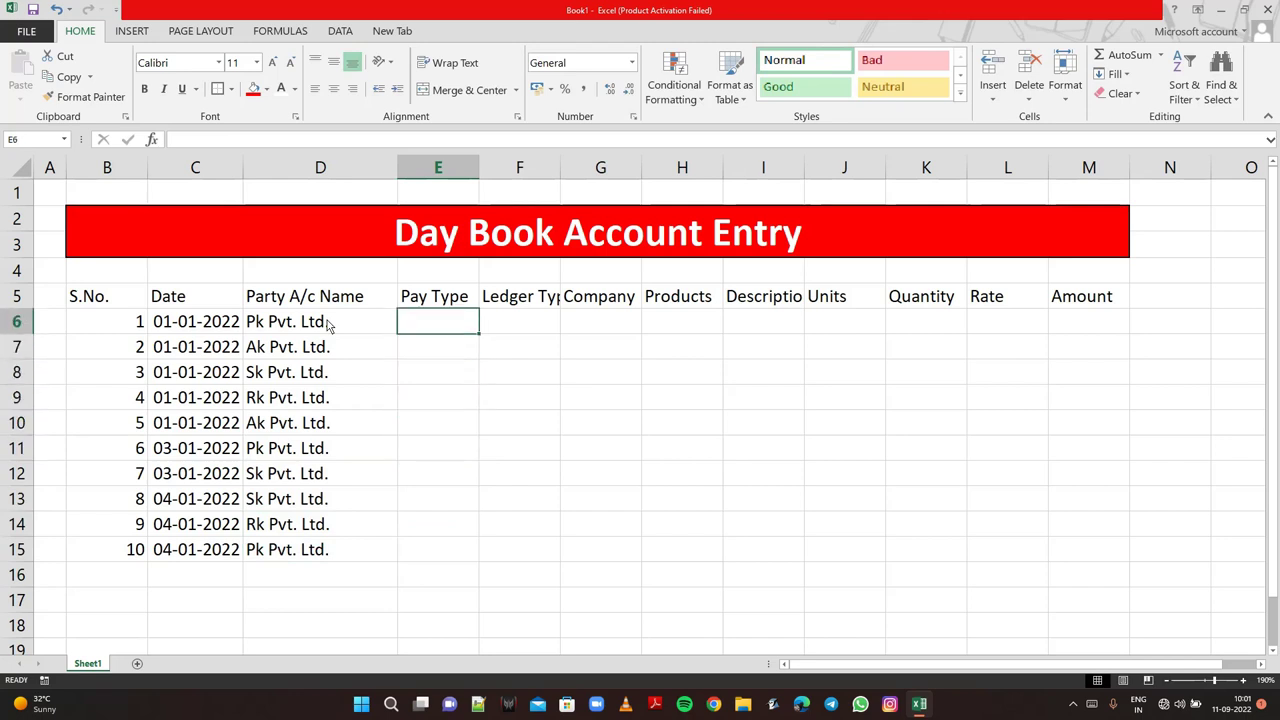
# - Enter Pay Types Cash, Pnb Bank, Cash, Cash, Cash for entries 1–5
pyautogui.write('cas')
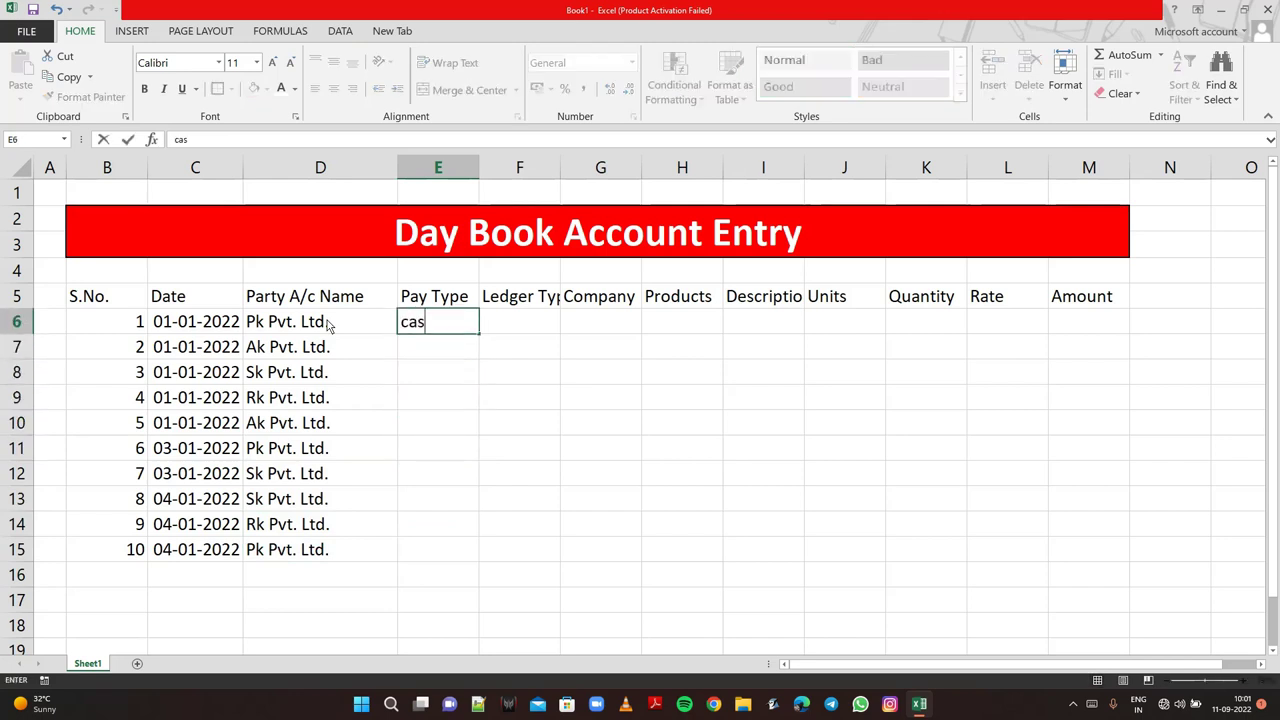
pyautogui.write('h')
pyautogui.press('BackSpace')
pyautogui.press('BackSpace')
pyautogui.press('BackSpace')
pyautogui.press('BackSpace')
pyautogui.write('Cash')
pyautogui.press('Return')
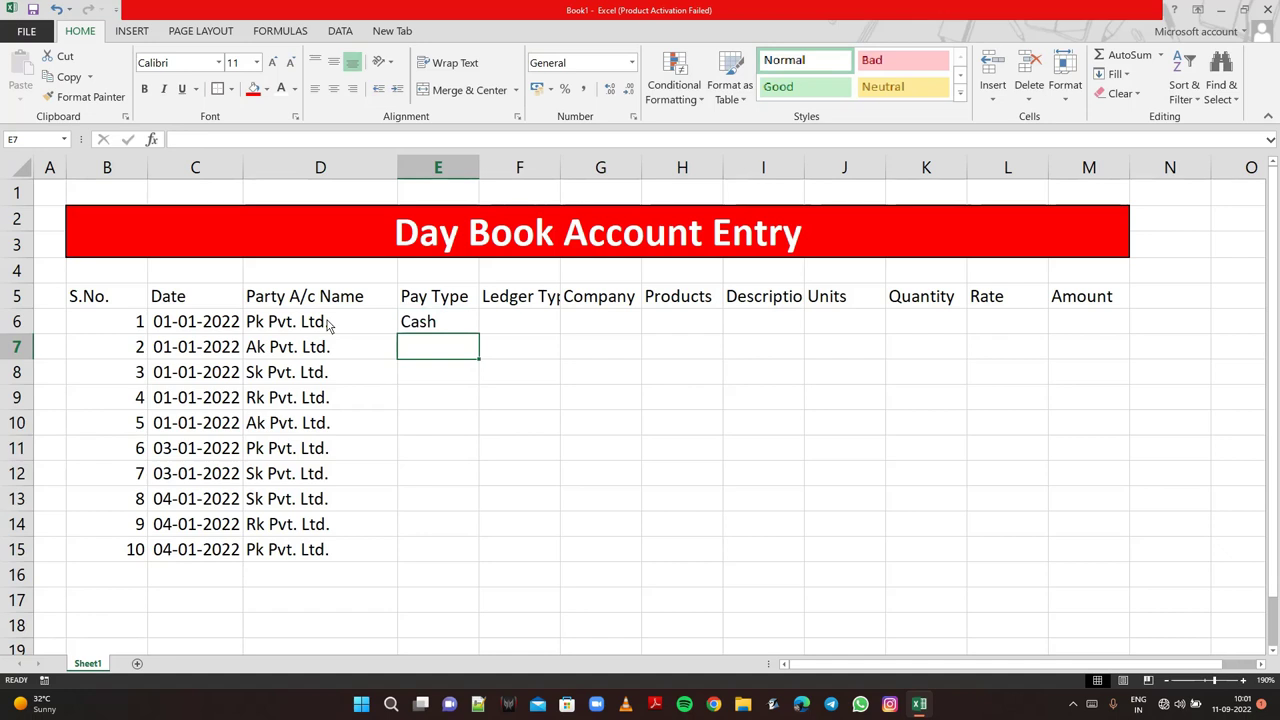
pyautogui.write('Pnb ')
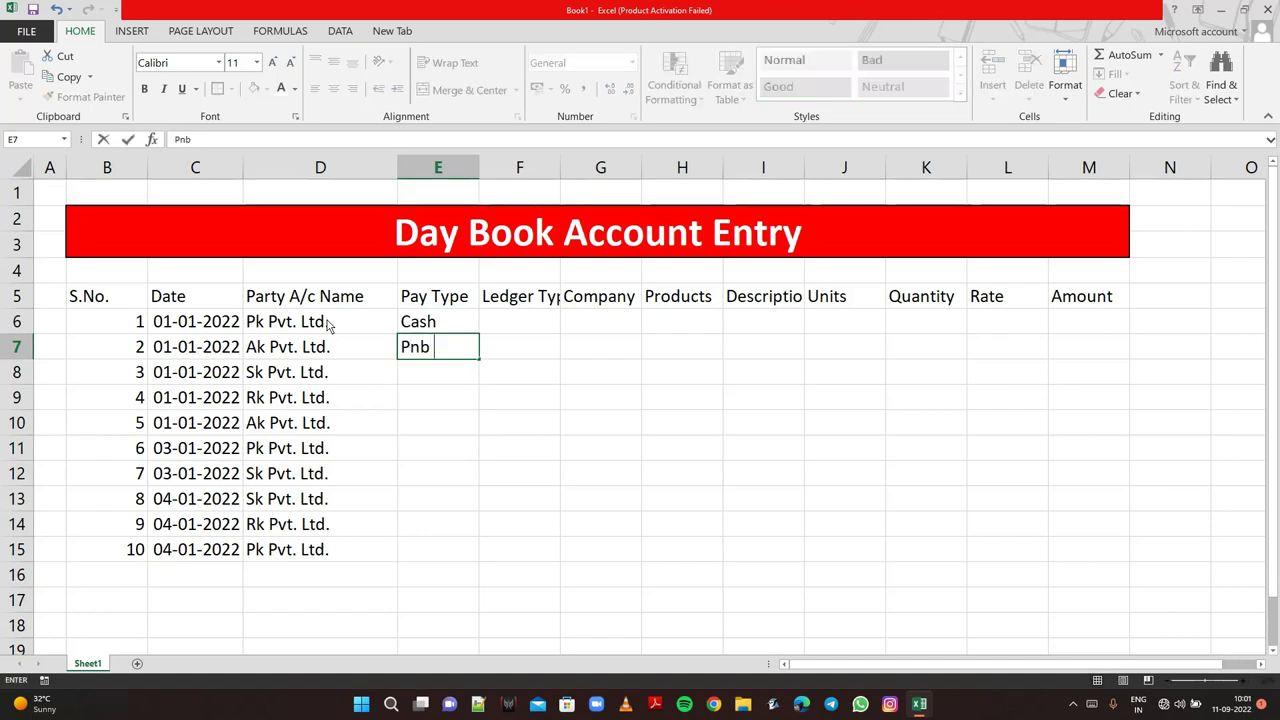
pyautogui.write('Bank')
pyautogui.press('Return')
pyautogui.write('C')
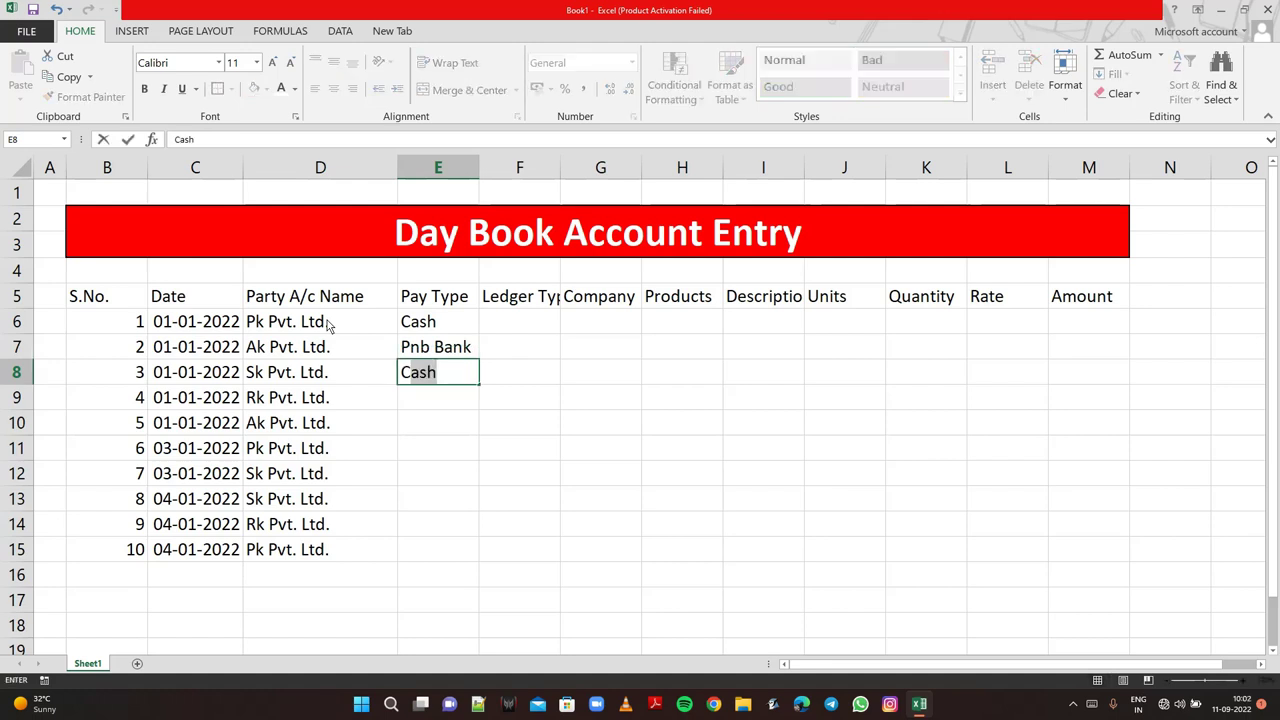
pyautogui.press('Return')
pyautogui.write('c')
pyautogui.press('Return')
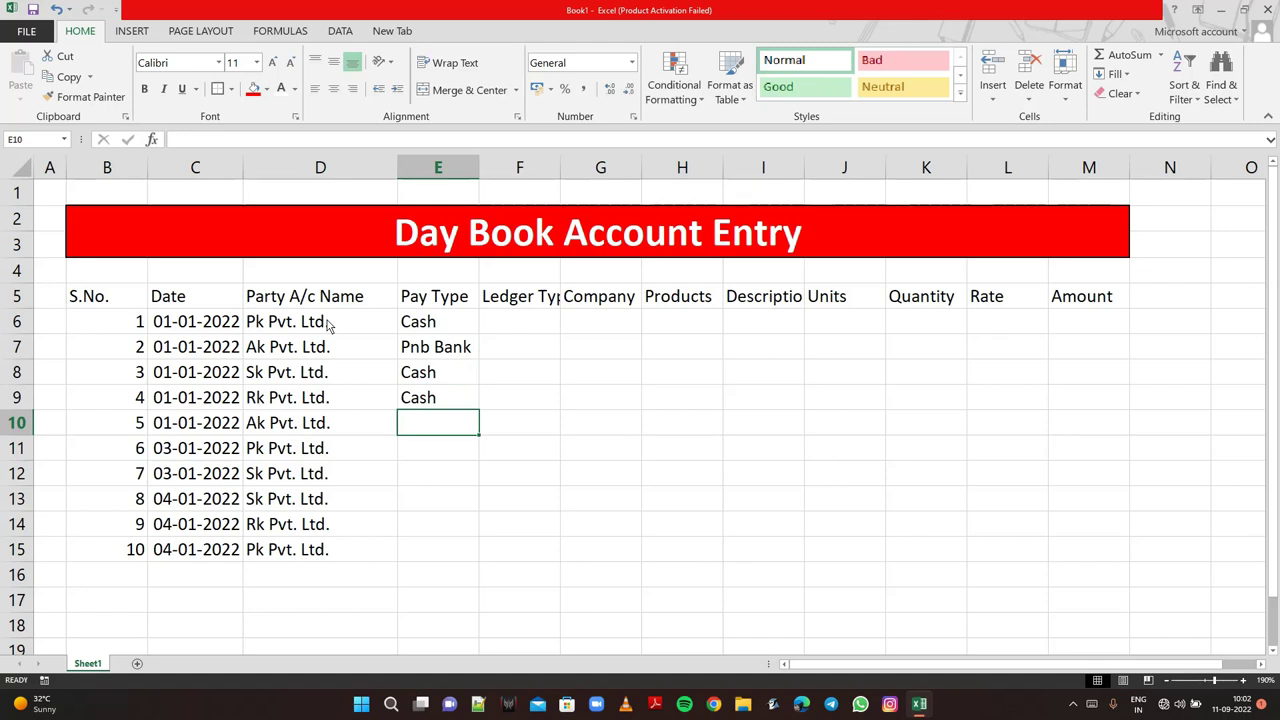
pyautogui.write('cash')
pyautogui.press('Return')
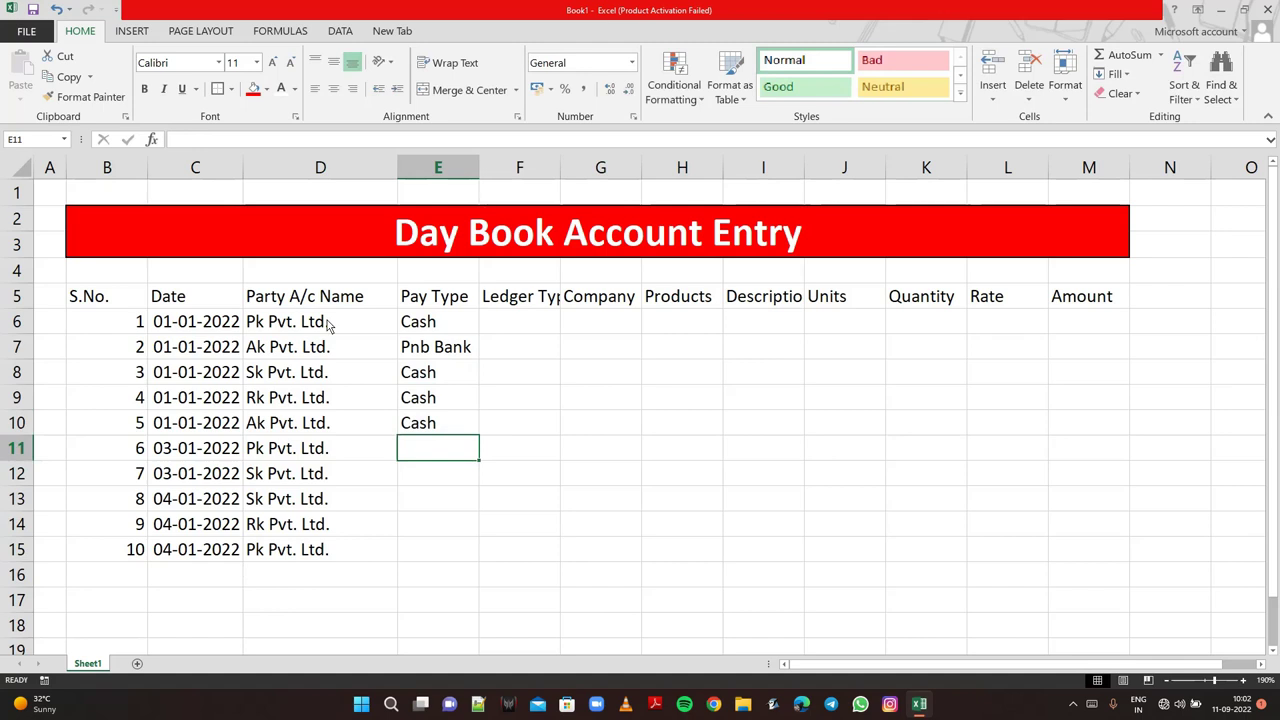
# - Enter Pay Types Cash, Sbi Bank, Cash, Cash, Cash for entries 6–10
pyautogui.write('cash')
pyautogui.press('Return')
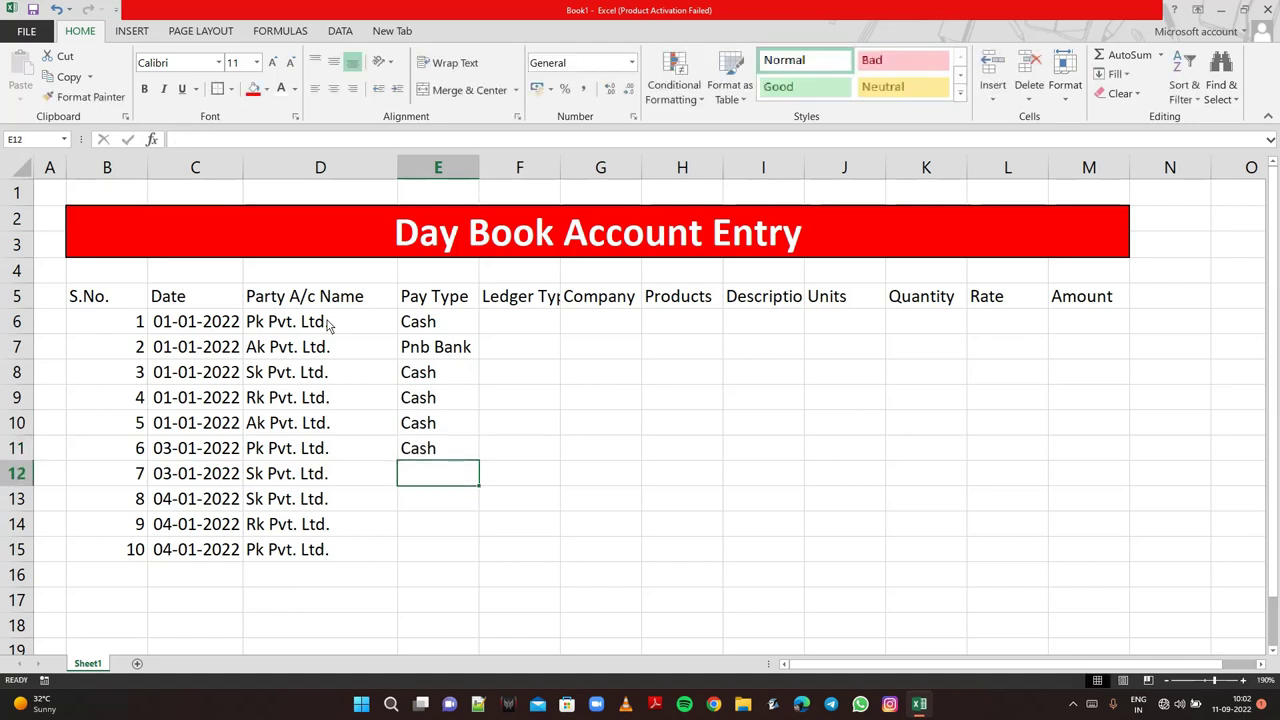
pyautogui.write('Sbi')
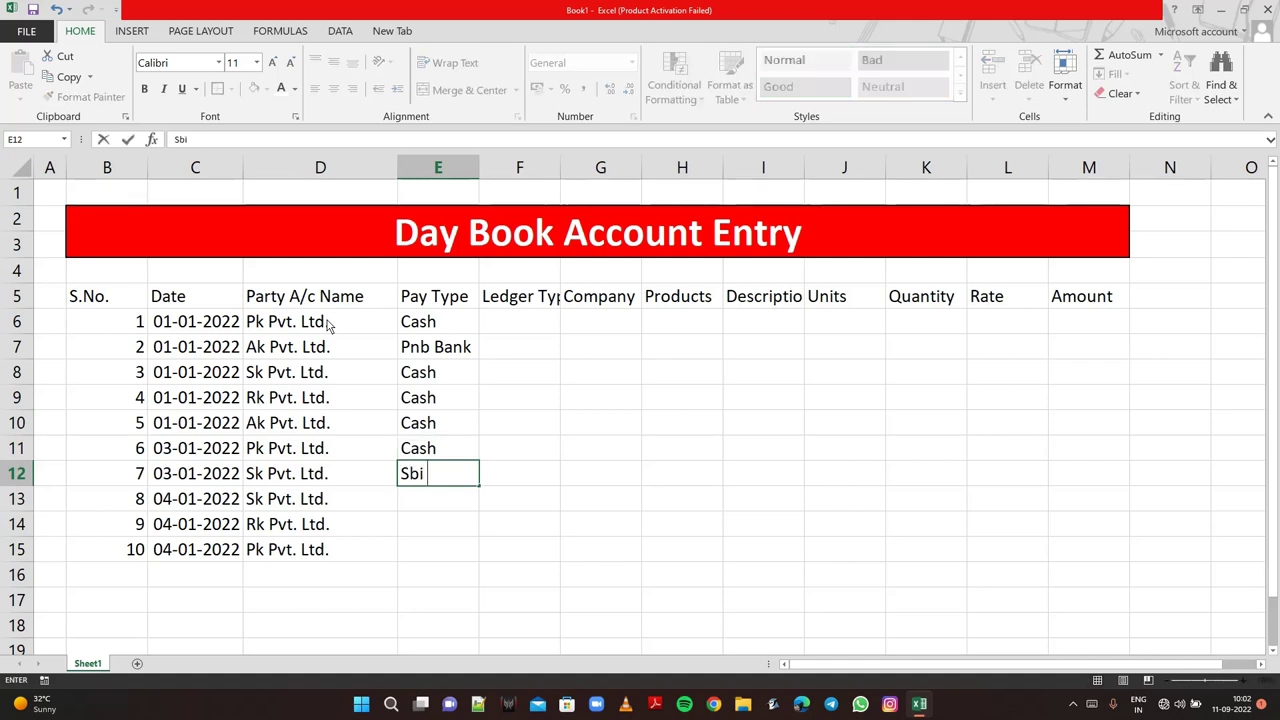
pyautogui.write(' Bank')
pyautogui.press('Return')
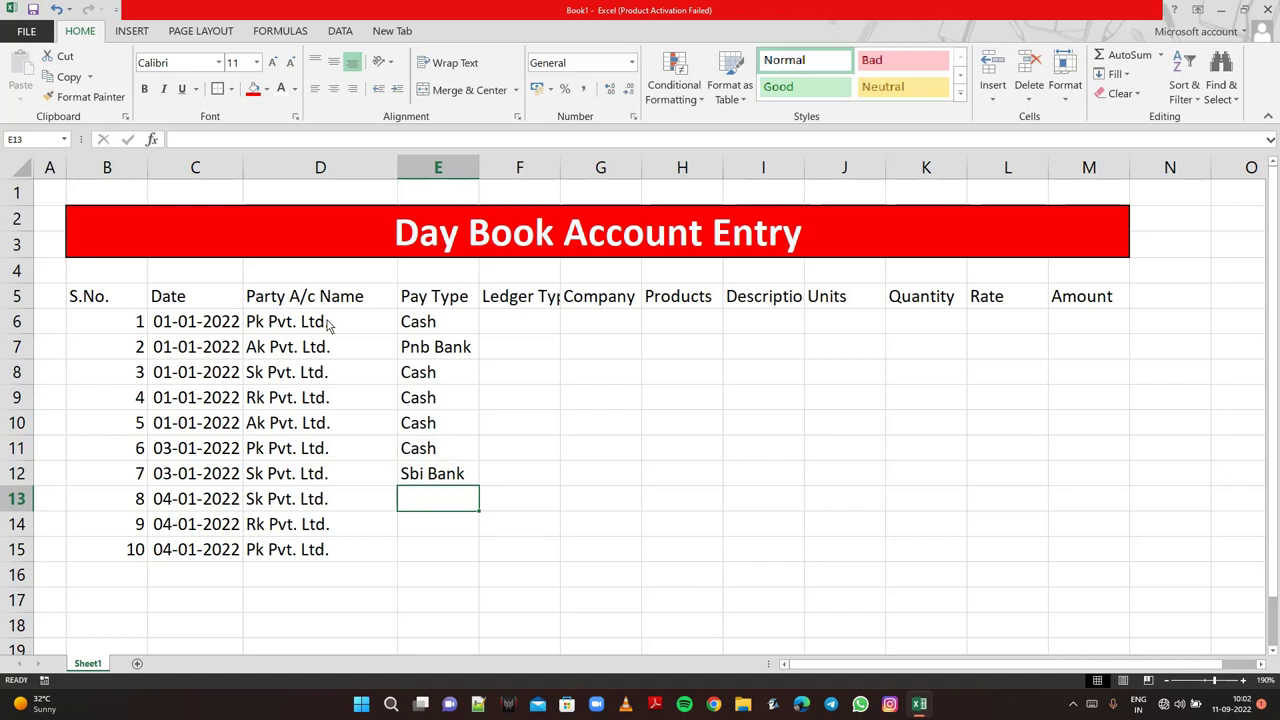
pyautogui.write('C')
pyautogui.press('Return')
pyautogui.write('c')
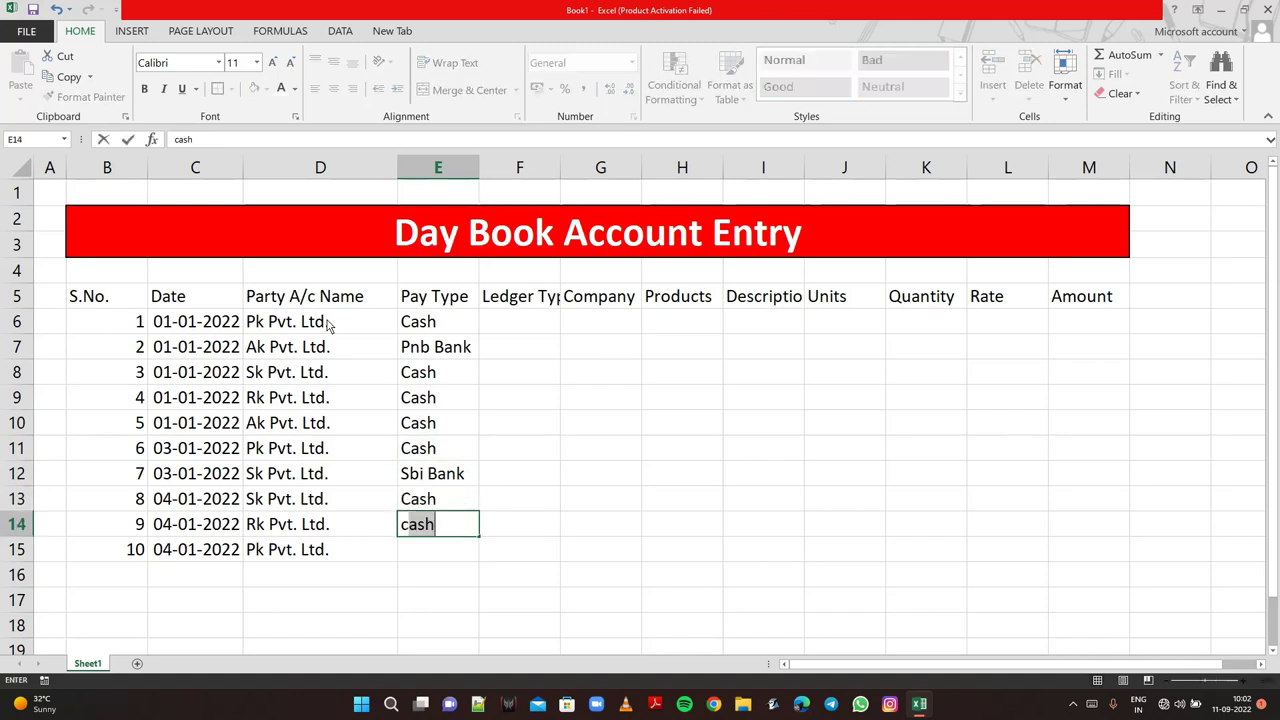
pyautogui.press('Return')
pyautogui.write('c')
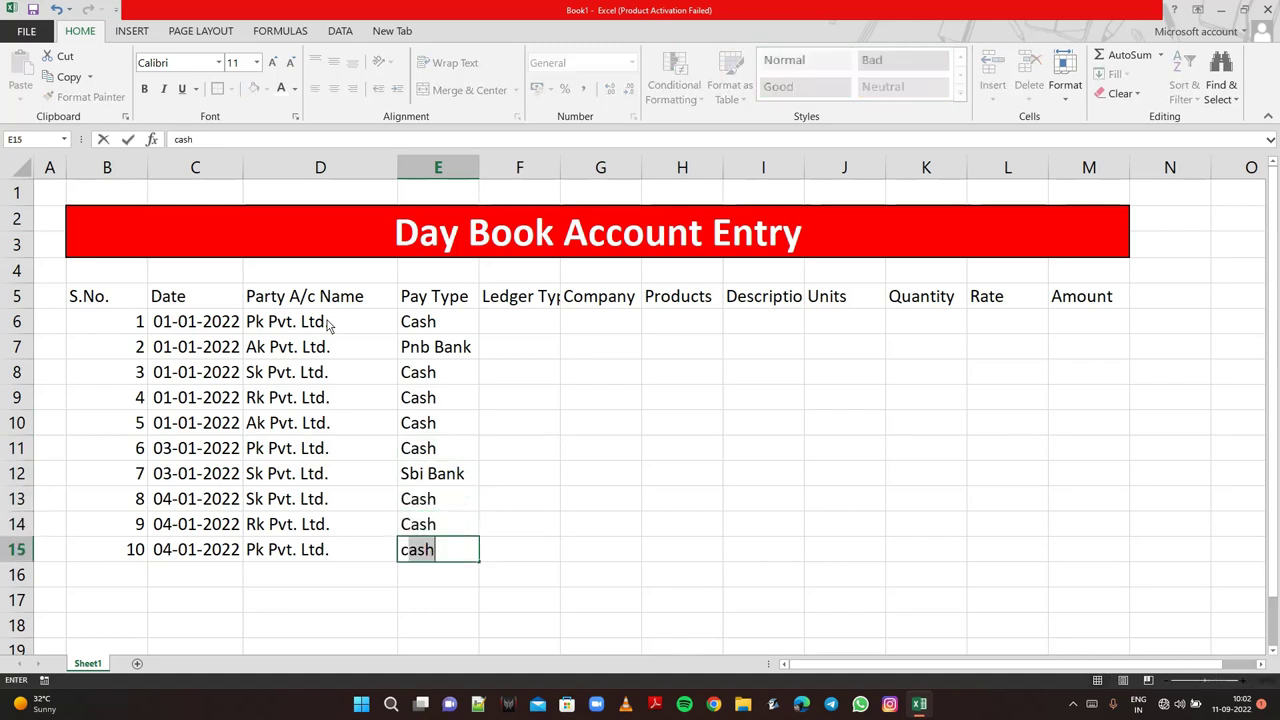
pyautogui.press('Return')
pyautogui.press('Up')
pyautogui.press('Right')
pyautogui.press('Up')
pyautogui.press('Up')
pyautogui.press('Up')
pyautogui.press('Up')
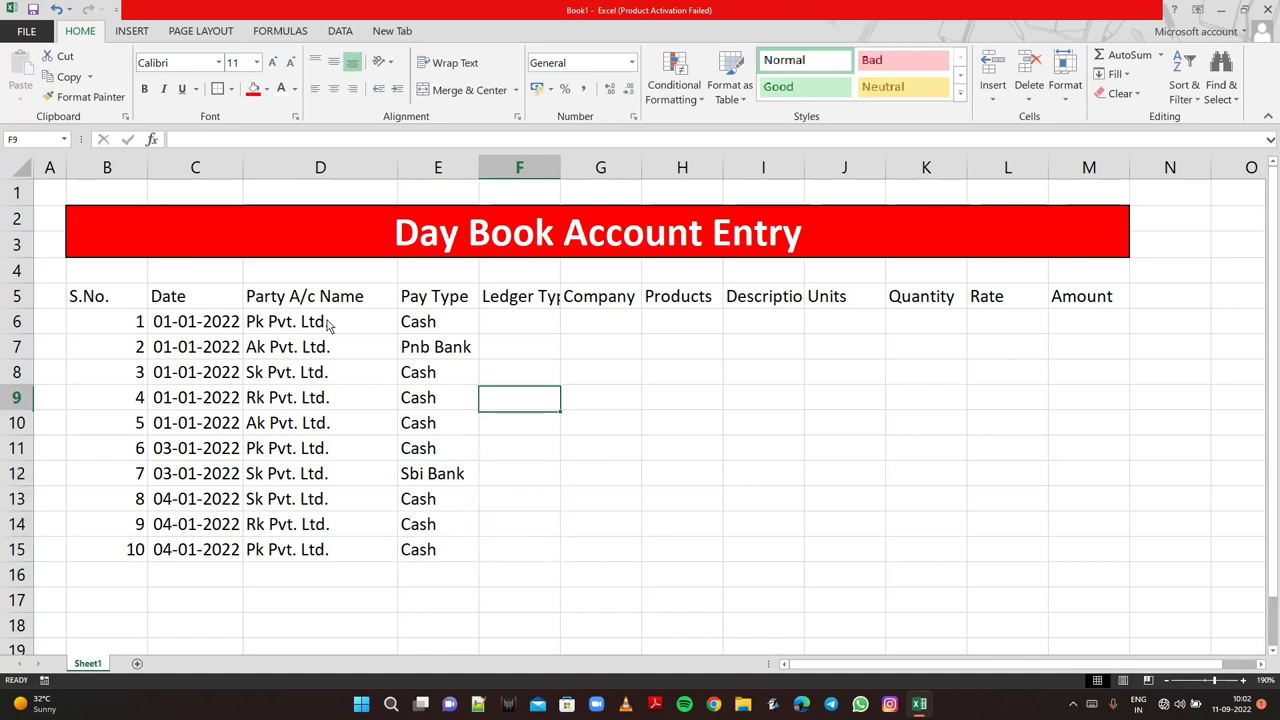
pyautogui.press('Up')
pyautogui.press('Up')
pyautogui.press('Up')
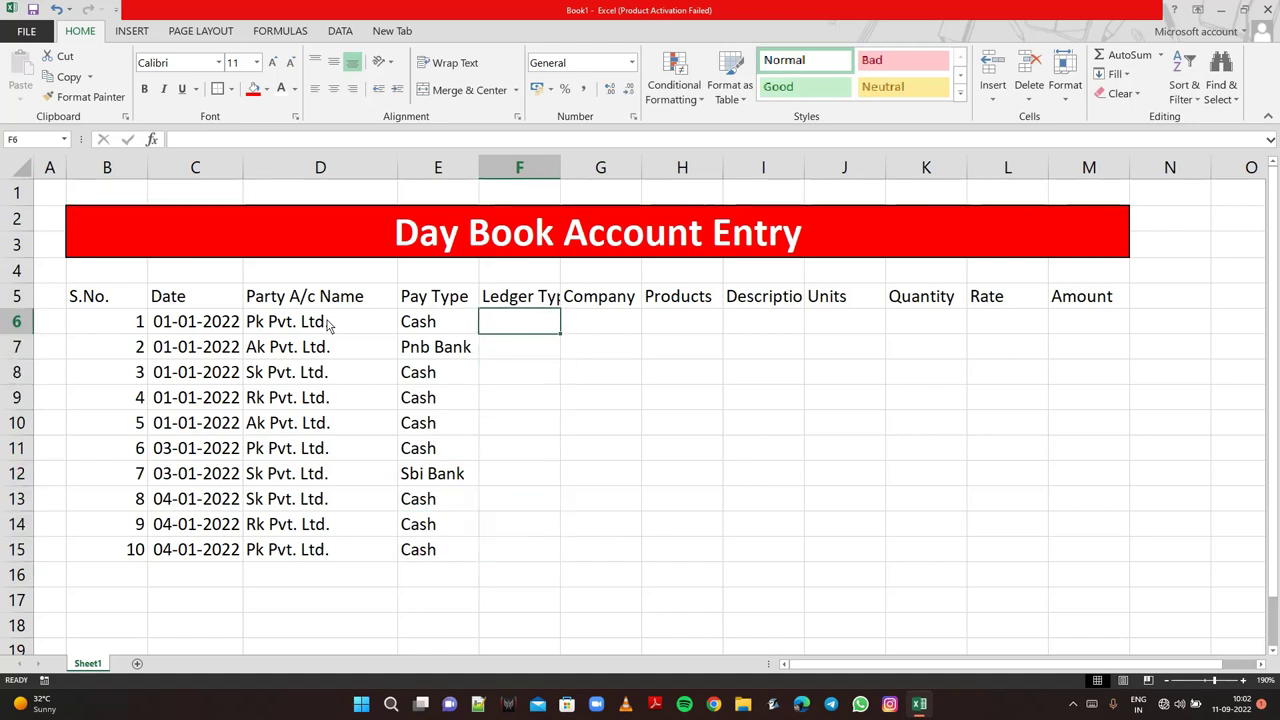
# - Widen column F and enter Purchase, Purchase, Sales, Sales as the first four ledger types
pyautogui.moveTo(560, 178); pyautogui.dragTo(588, 178)
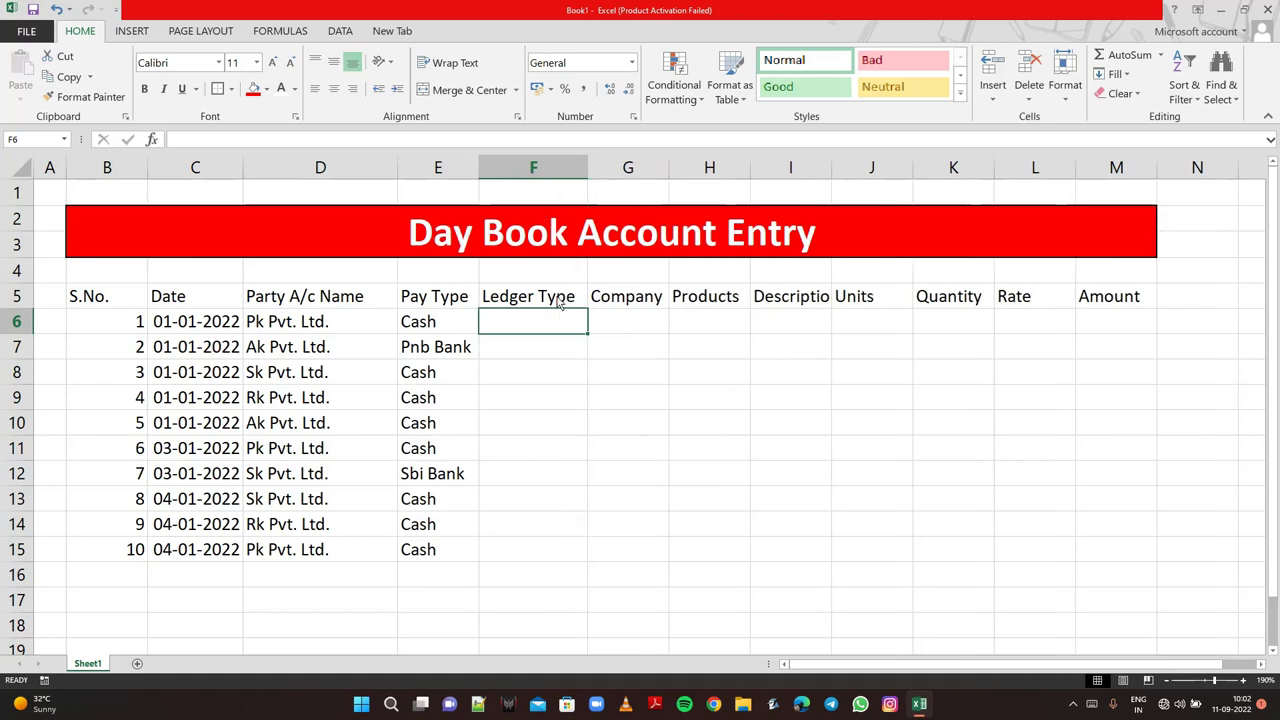
pyautogui.write('Purc')
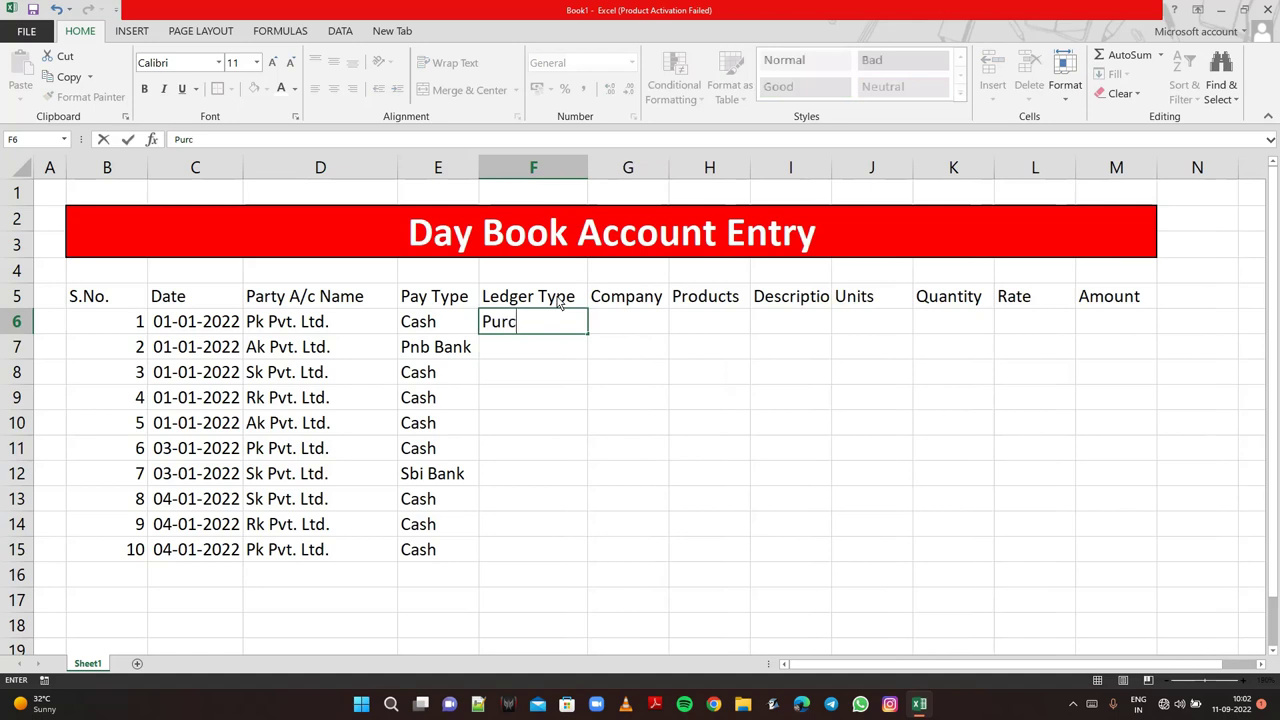
pyautogui.write('hase')
pyautogui.press('Return')
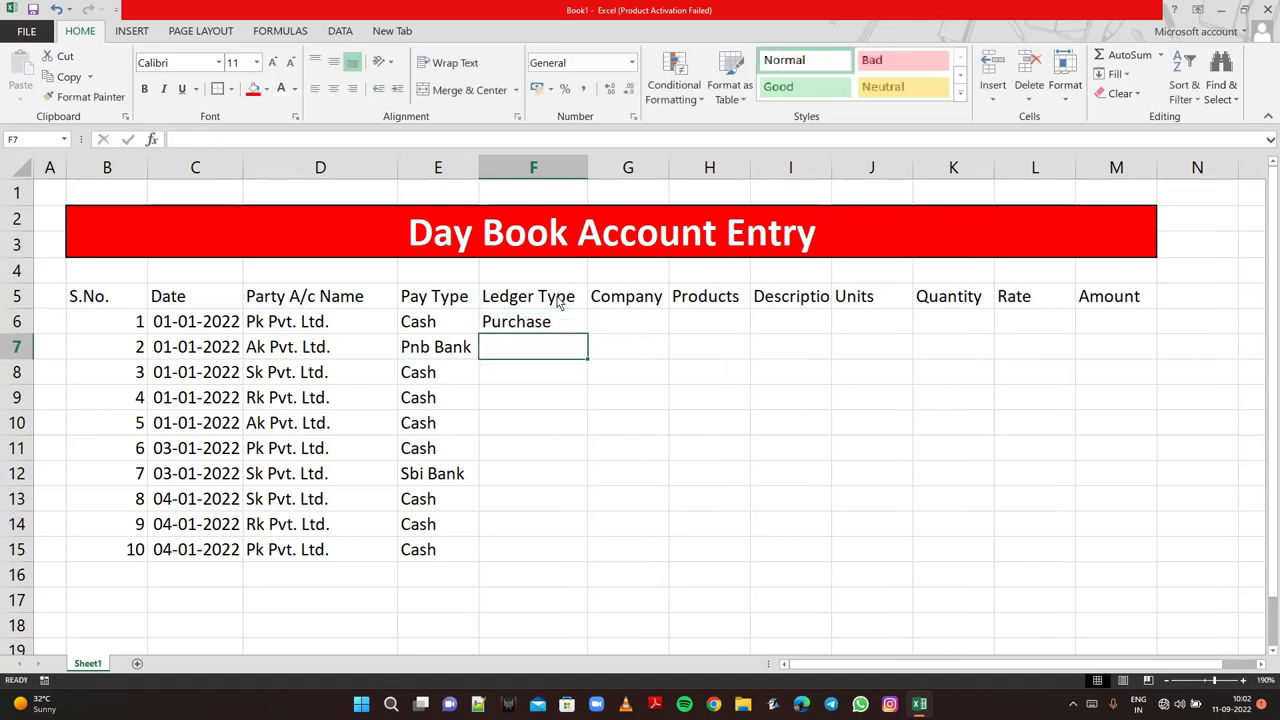
pyautogui.write('purchase')
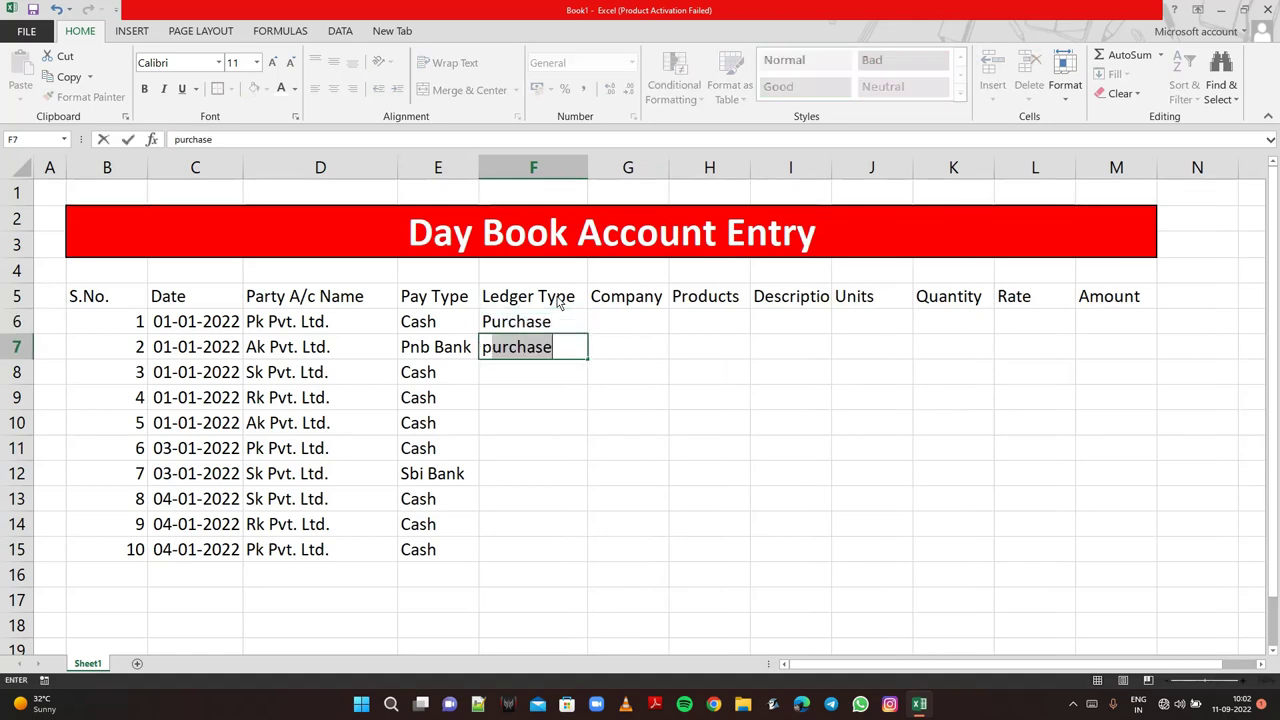
pyautogui.press('Return')
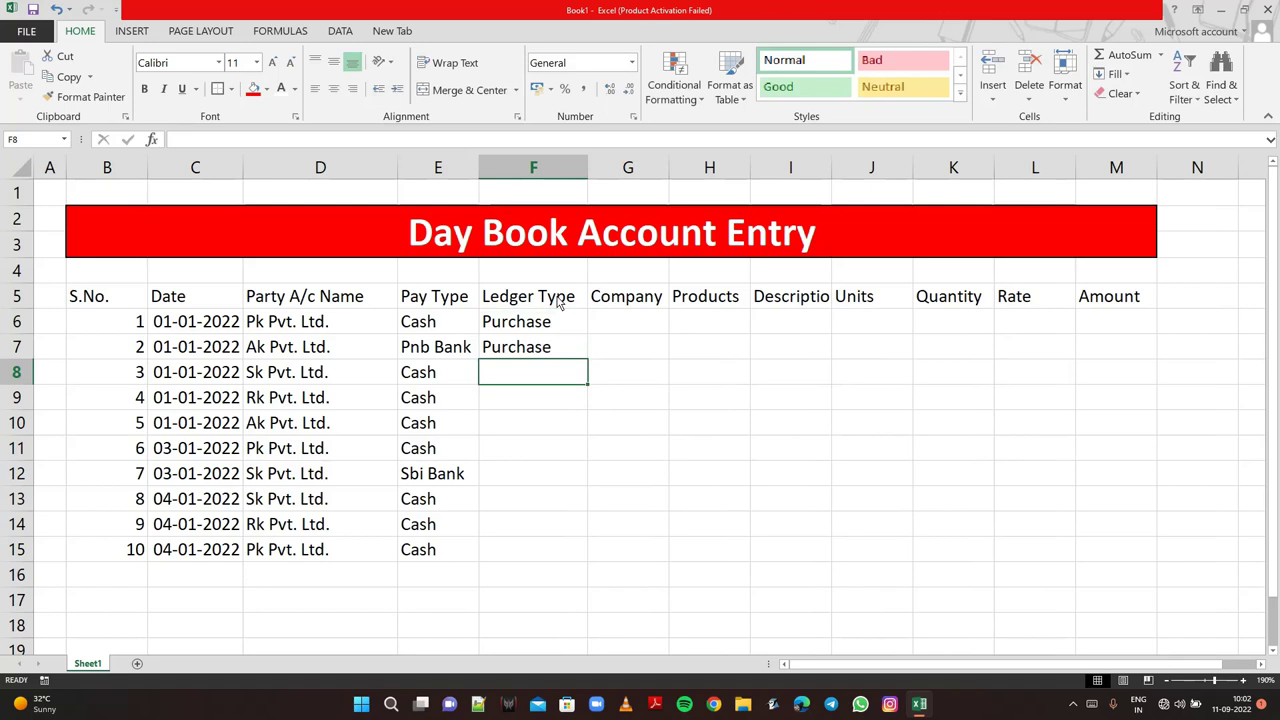
pyautogui.write('Sales')
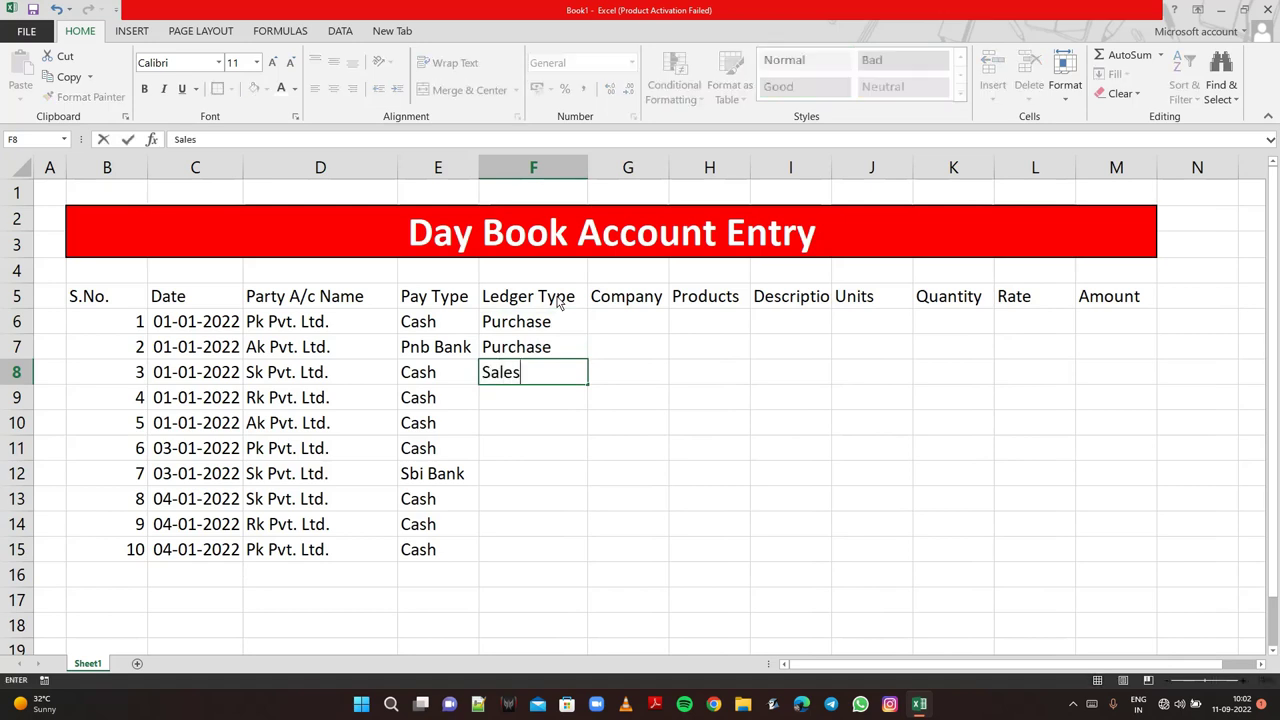
pyautogui.press('Return')
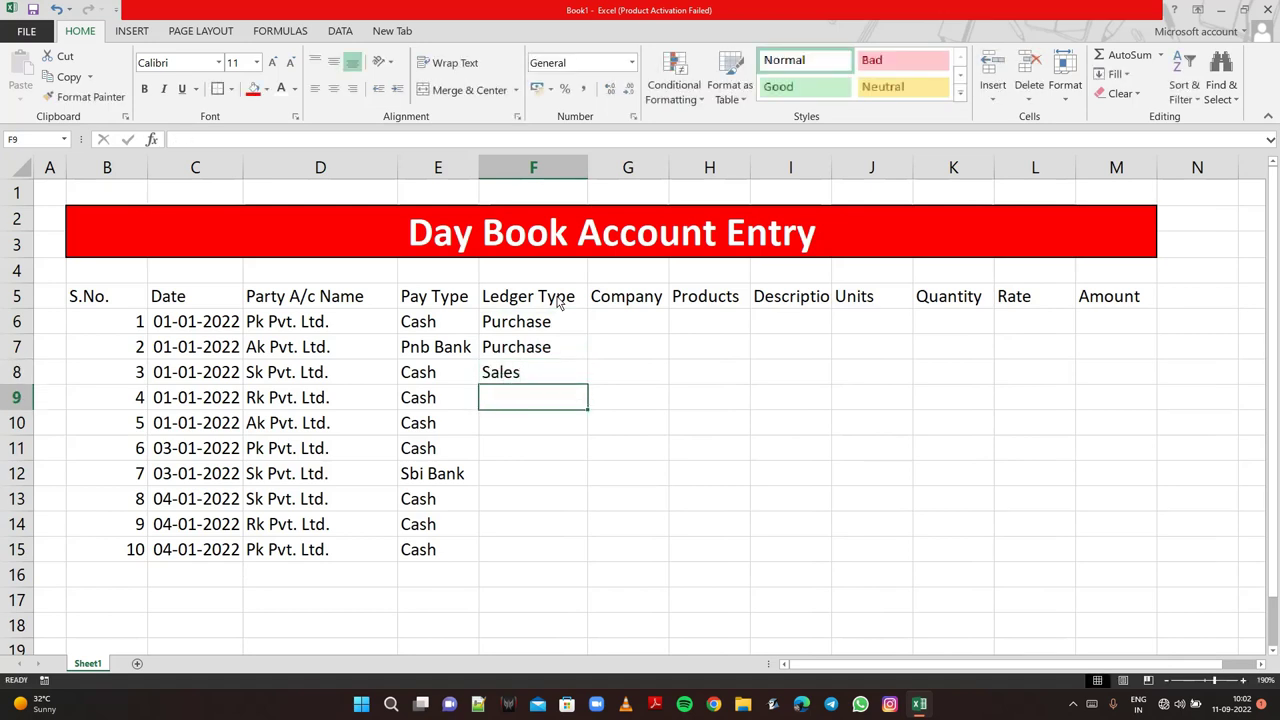
pyautogui.write('s')
pyautogui.press('Return')
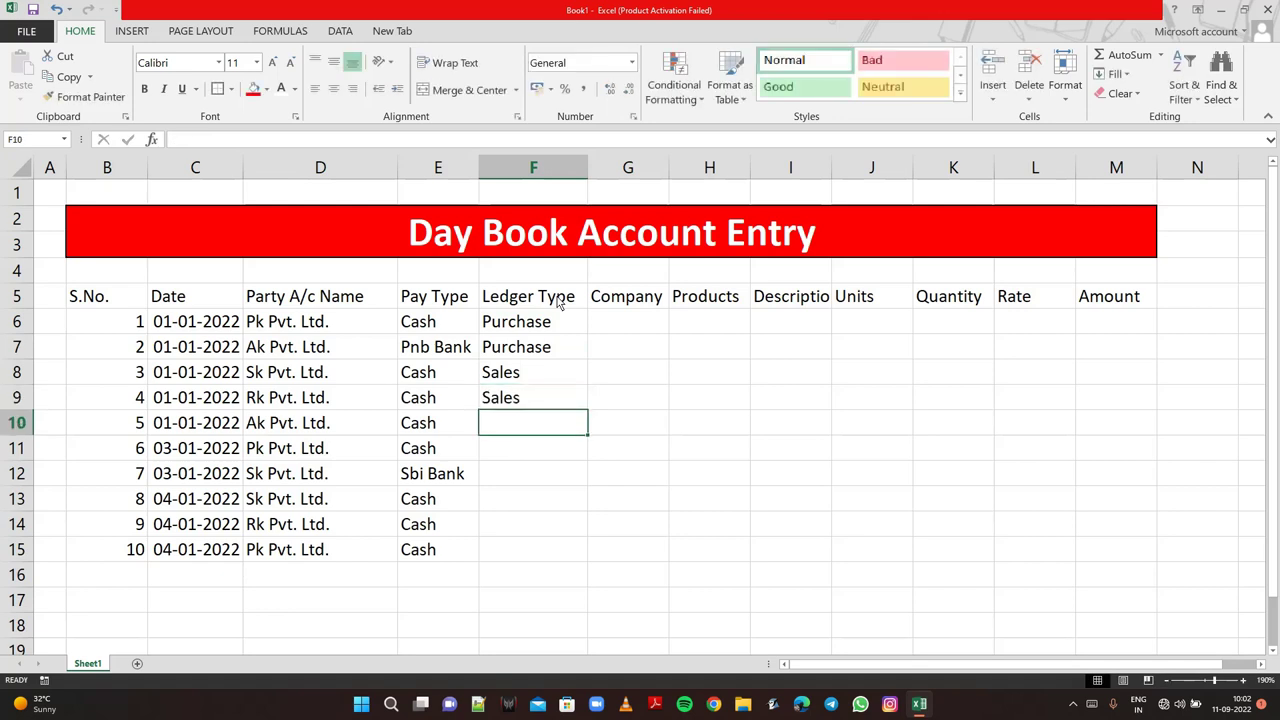
# - Enter ledger types Purchase, Purchase, Sales, Sales, Sales, Purchase for entries 5–10
pyautogui.write('purchase')
pyautogui.press('Return')
pyautogui.write('p')
pyautogui.press('Return')
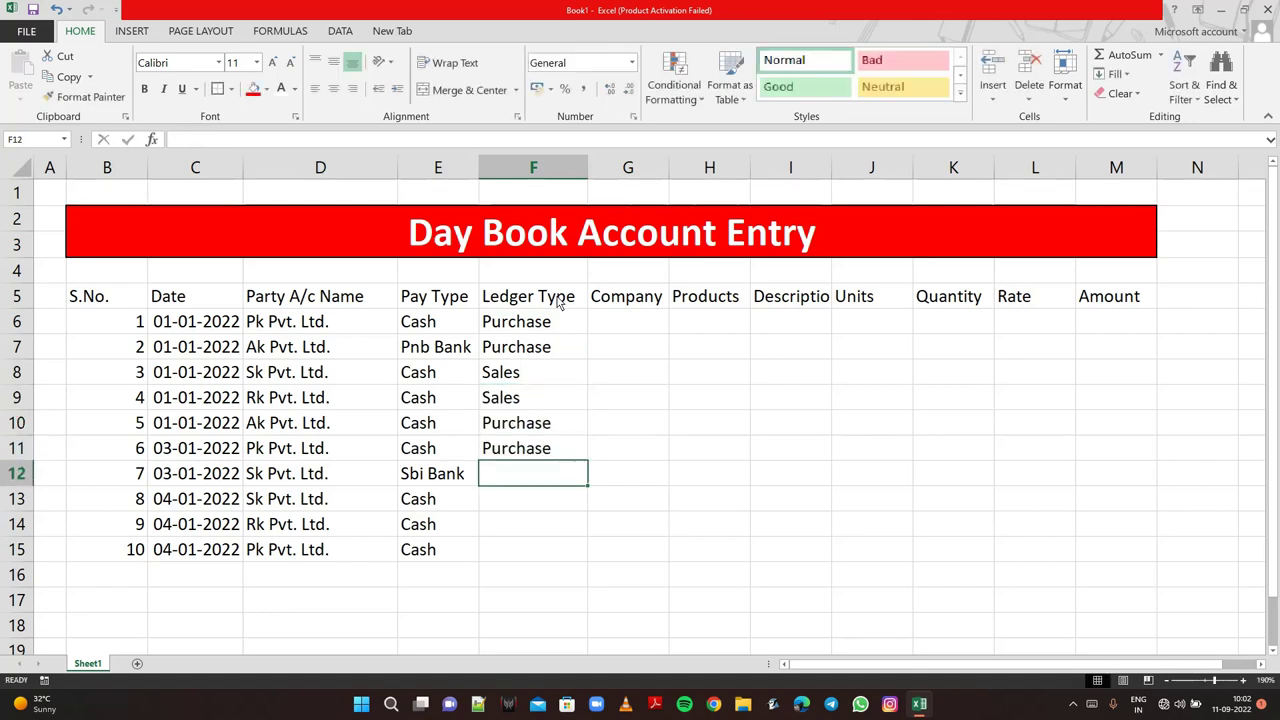
pyautogui.write('sales')
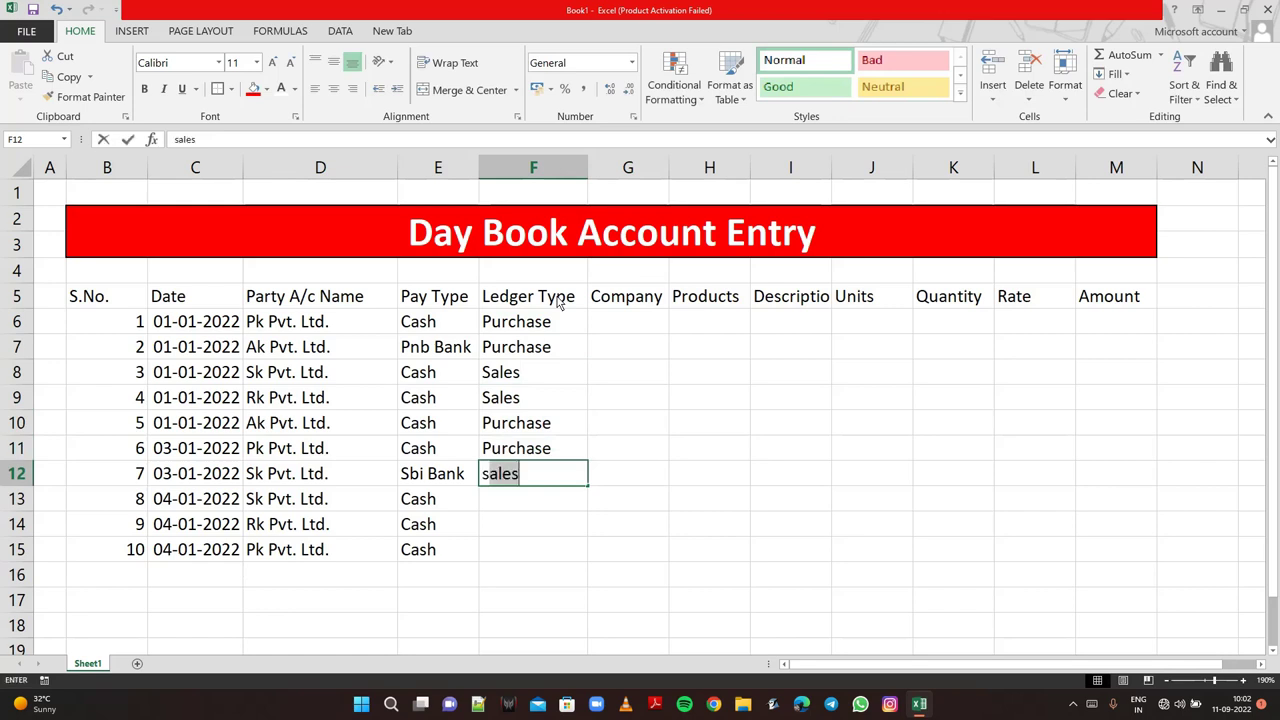
pyautogui.press('Return')
pyautogui.write('s')
pyautogui.press('Return')
pyautogui.write('s')
pyautogui.press('Return')
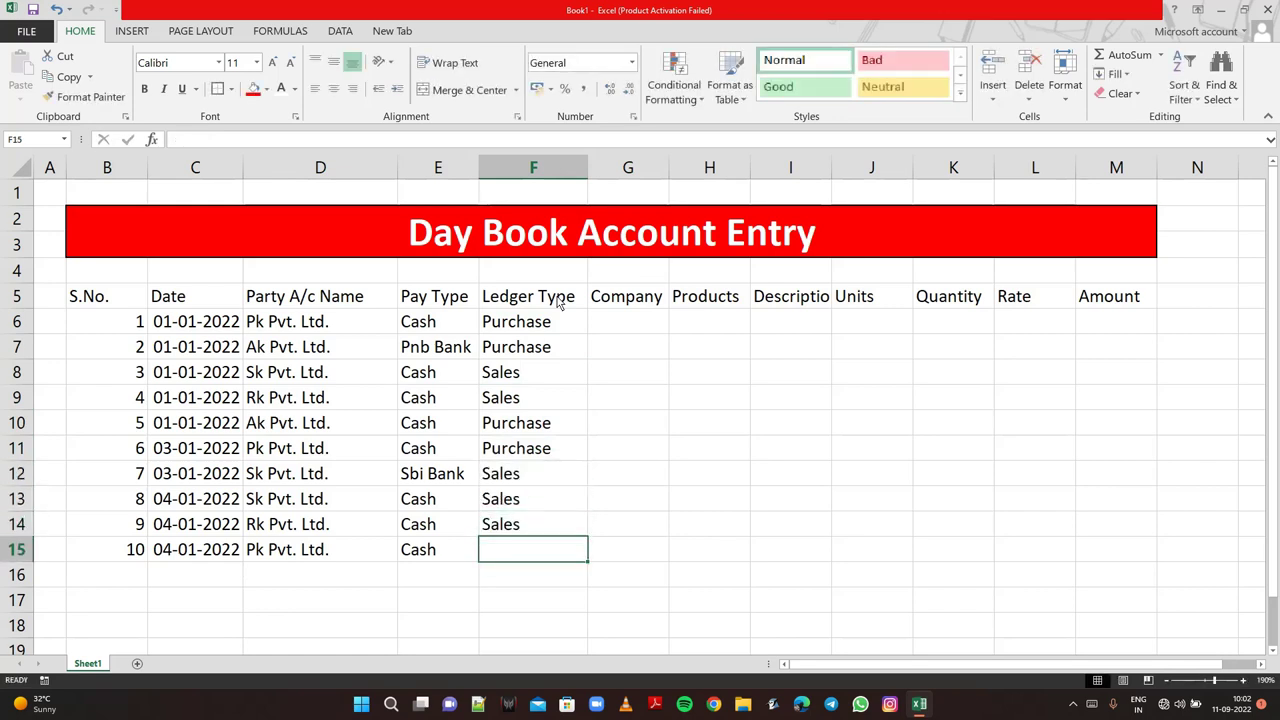
pyautogui.write('p')
pyautogui.press('Return')
pyautogui.press('Up')
pyautogui.press('Right')
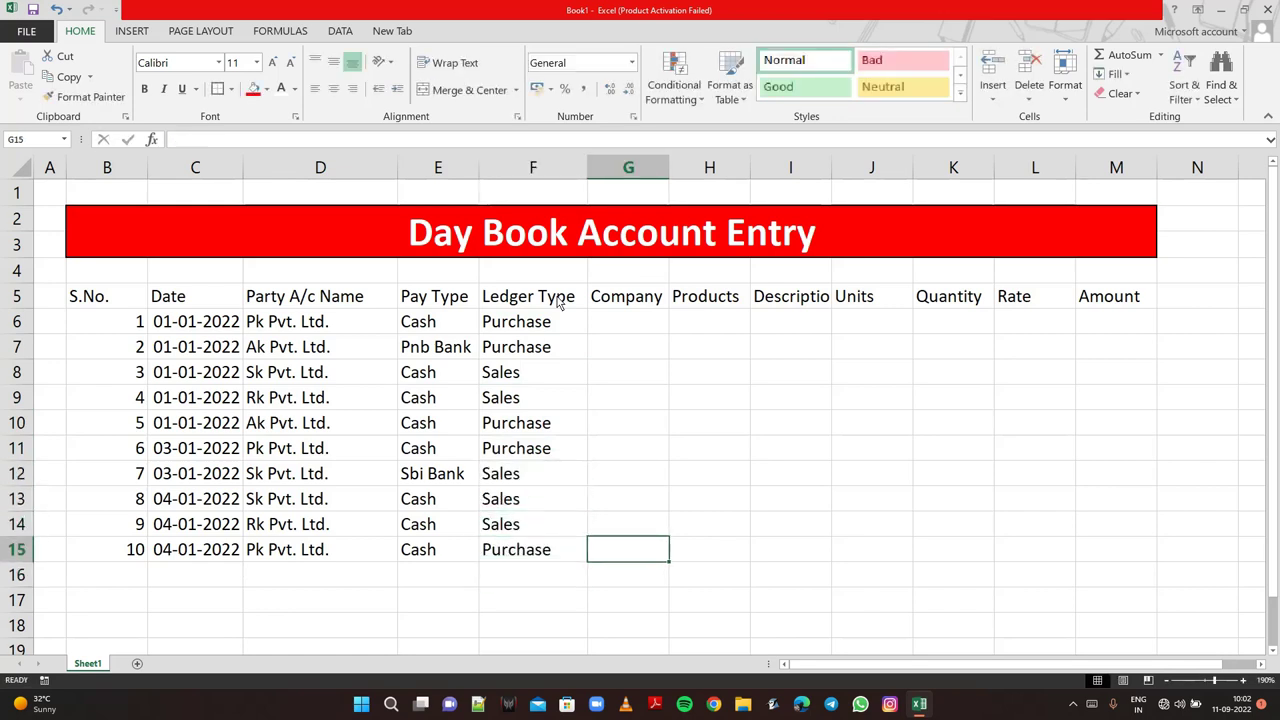
pyautogui.press('Up')
pyautogui.press('Up')
pyautogui.press('Up')
pyautogui.press('Up')
pyautogui.press('Up')
pyautogui.press('Up')
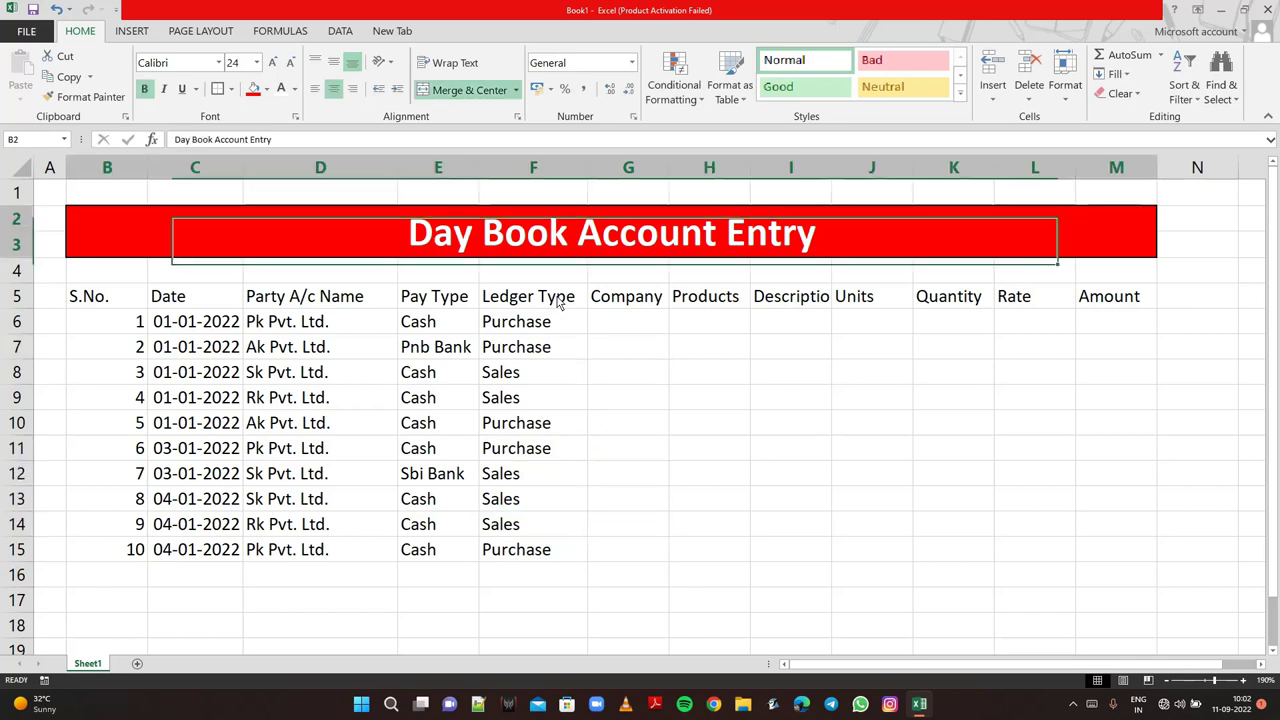
pyautogui.press('Down')
pyautogui.press('Down')
pyautogui.press('Down')
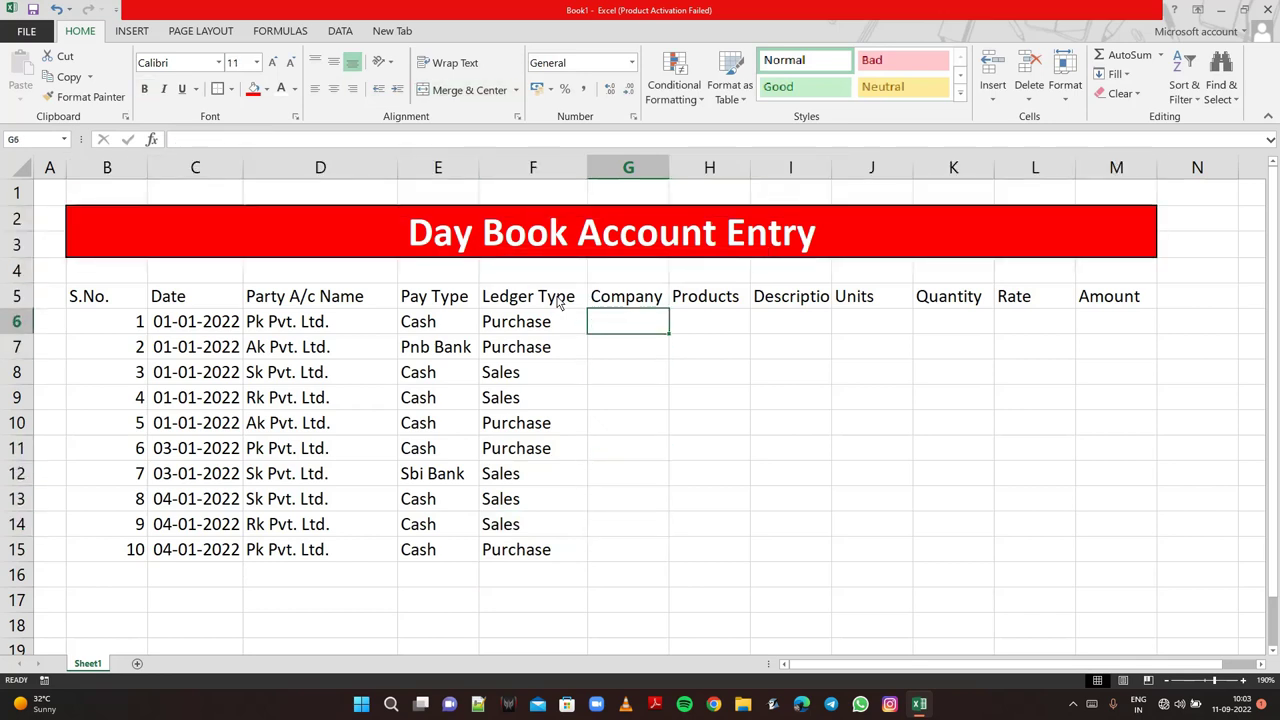
# - Enter companies Bpl, Samsung, Bpl, Bpl in G6:G9
pyautogui.write('B')
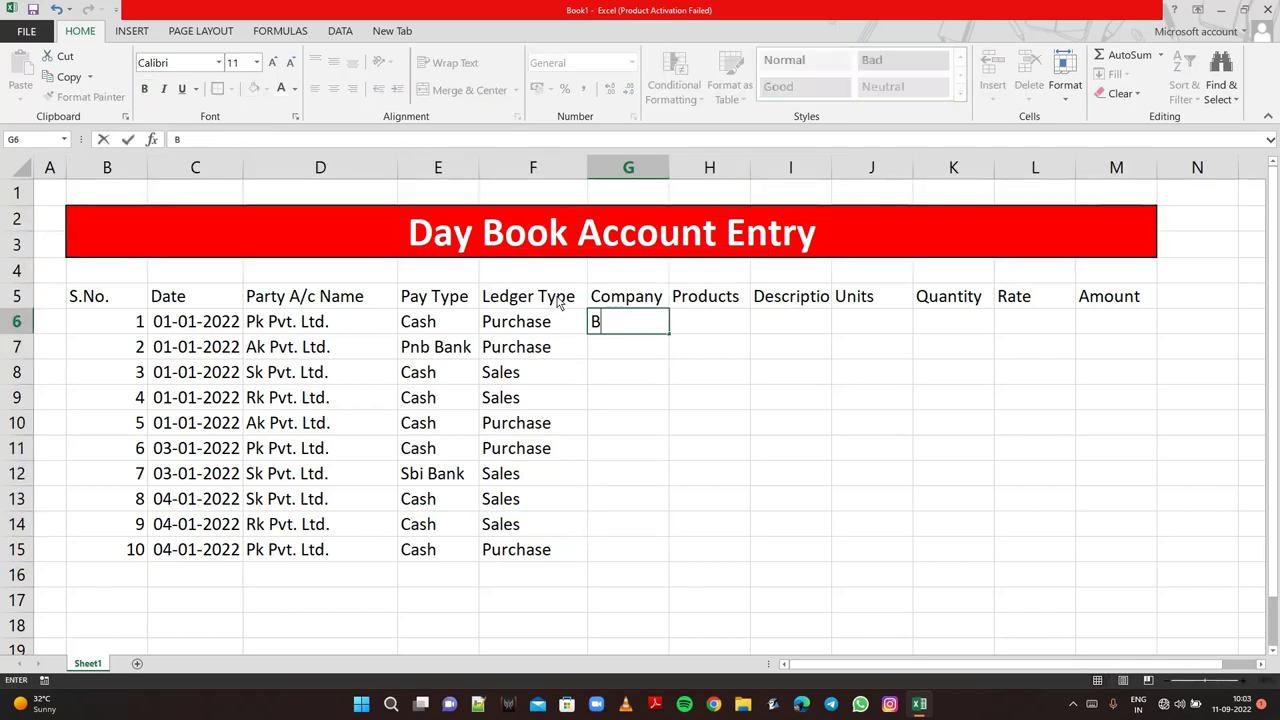
pyautogui.write('pl')
pyautogui.press('Return')
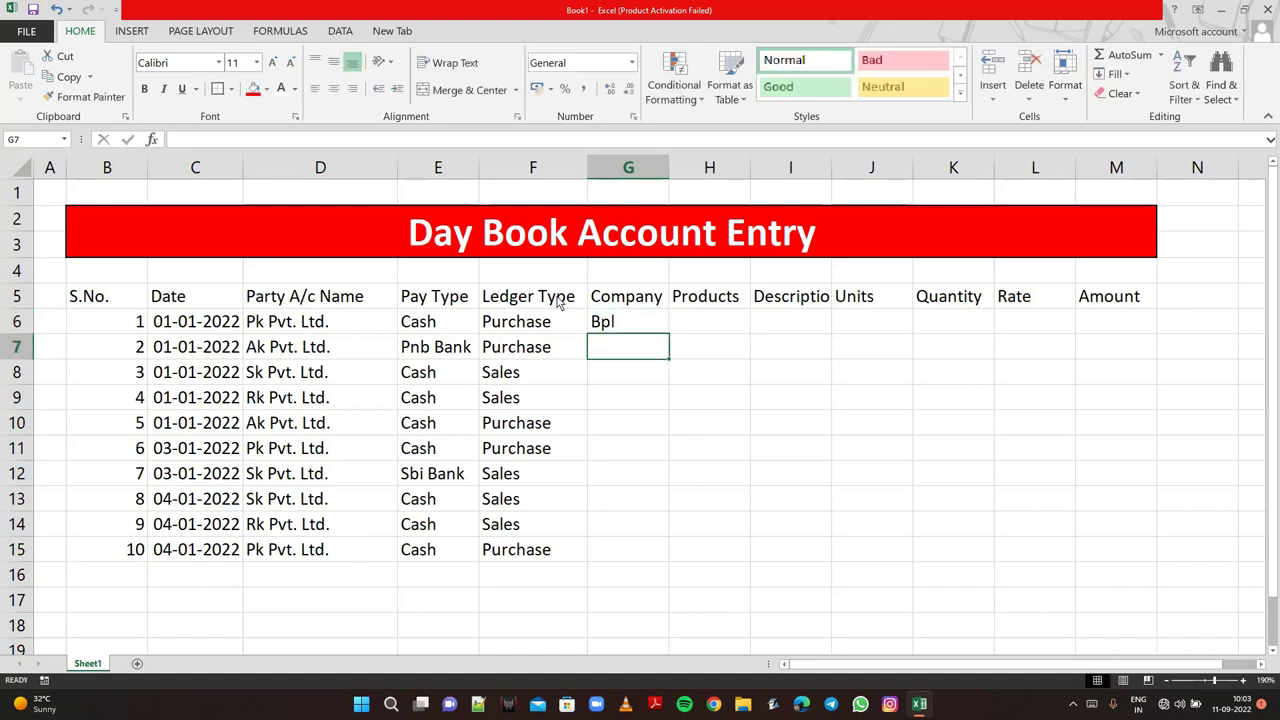
pyautogui.write('Sam')
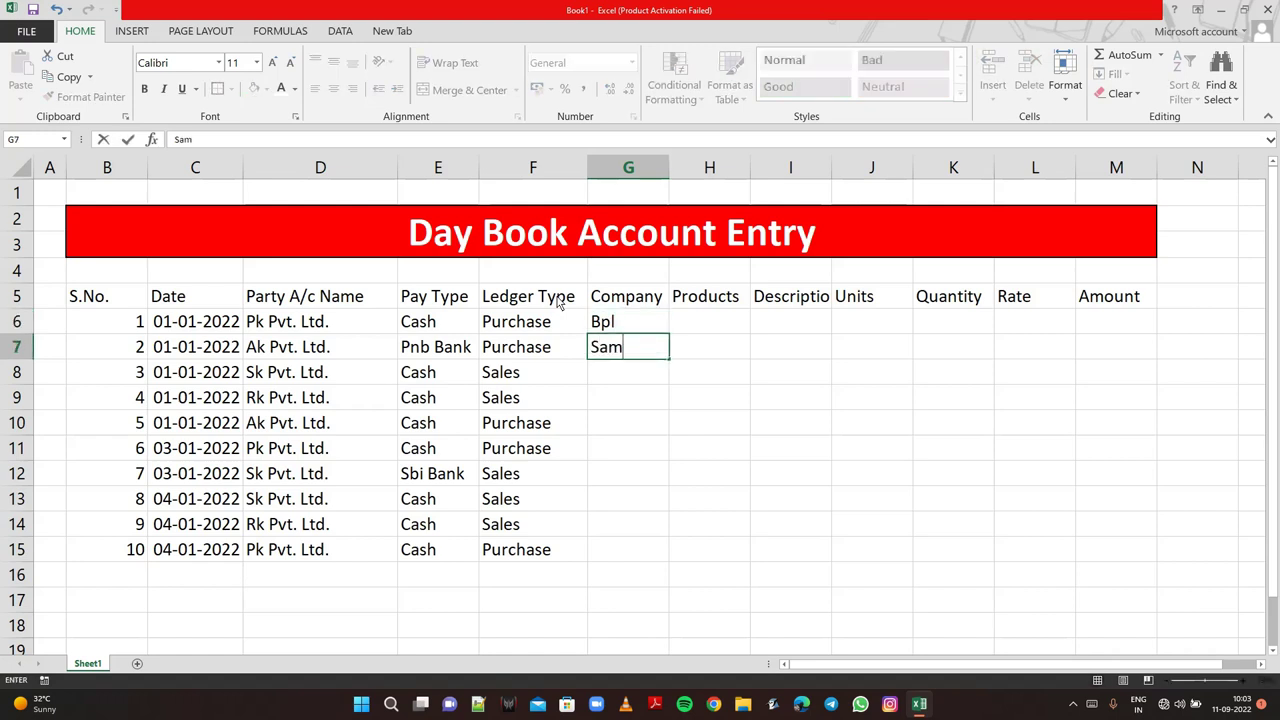
pyautogui.write('sung')
pyautogui.press('Return')
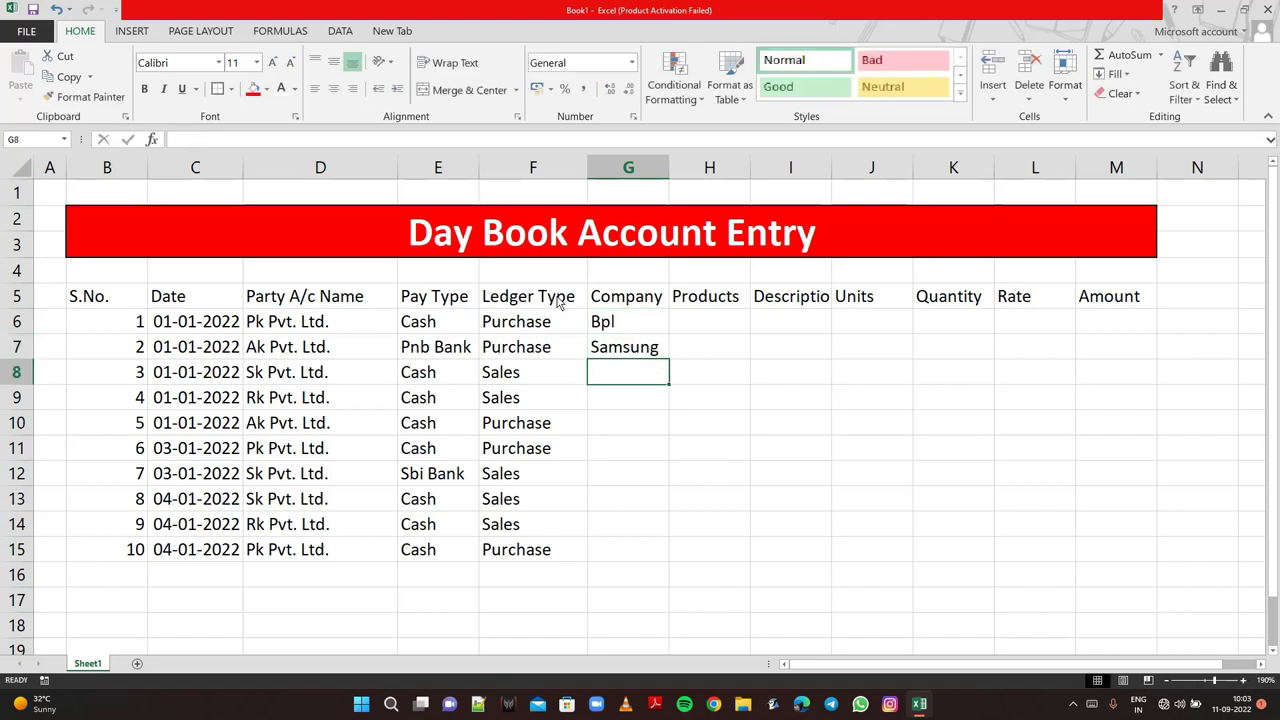
pyautogui.write('bpl')
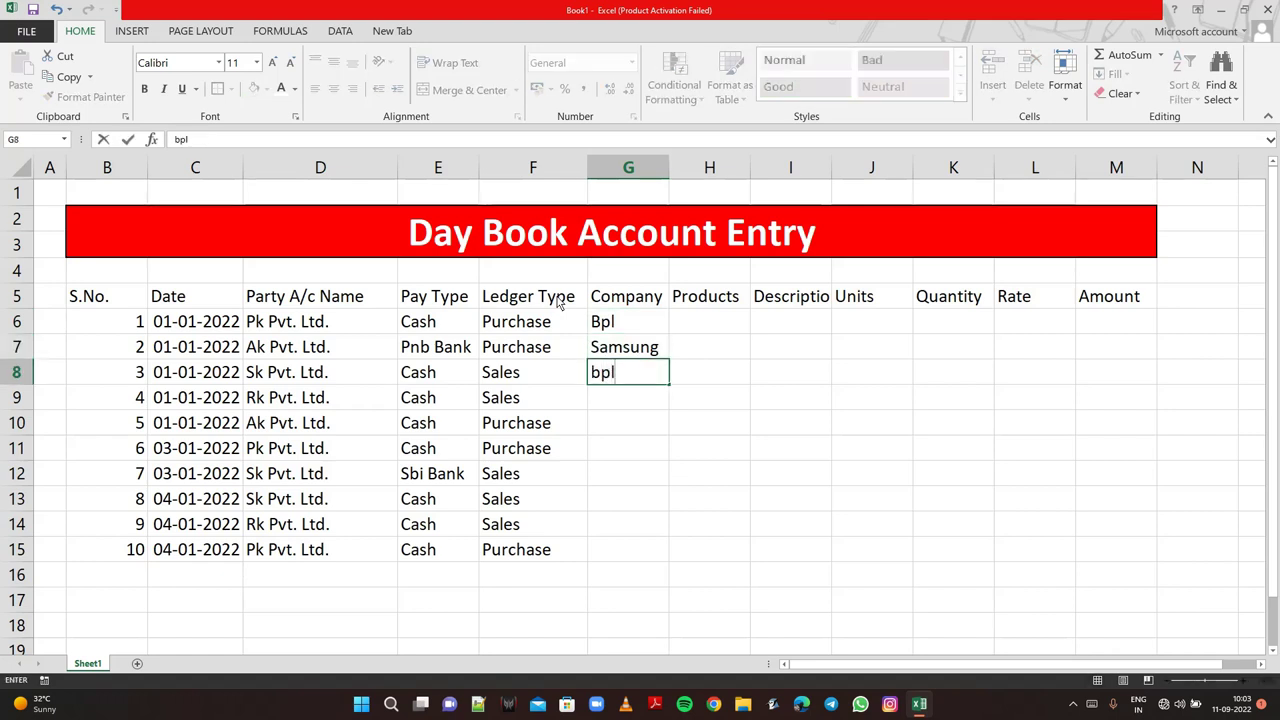
pyautogui.press('BackSpace')
pyautogui.press('BackSpace')
pyautogui.press('BackSpace')
pyautogui.write('Bp')
pyautogui.write('l')
pyautogui.press('Return')
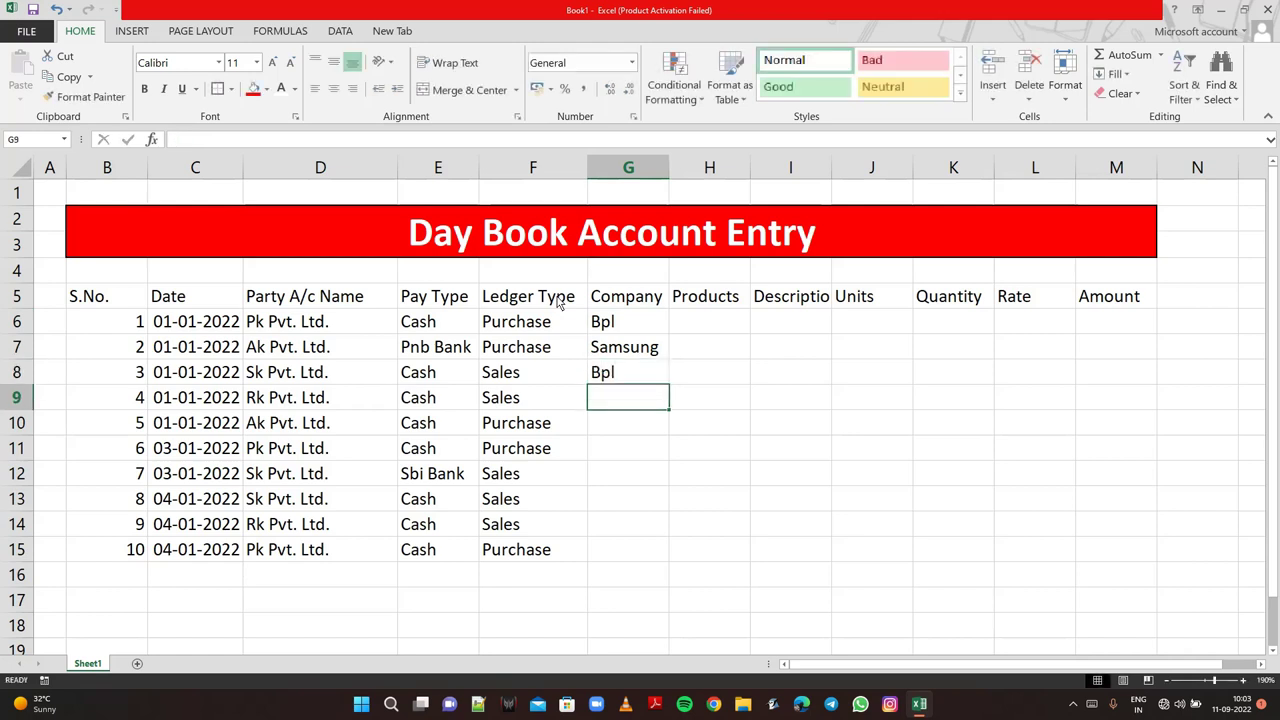
pyautogui.write('B')
pyautogui.press('Return')
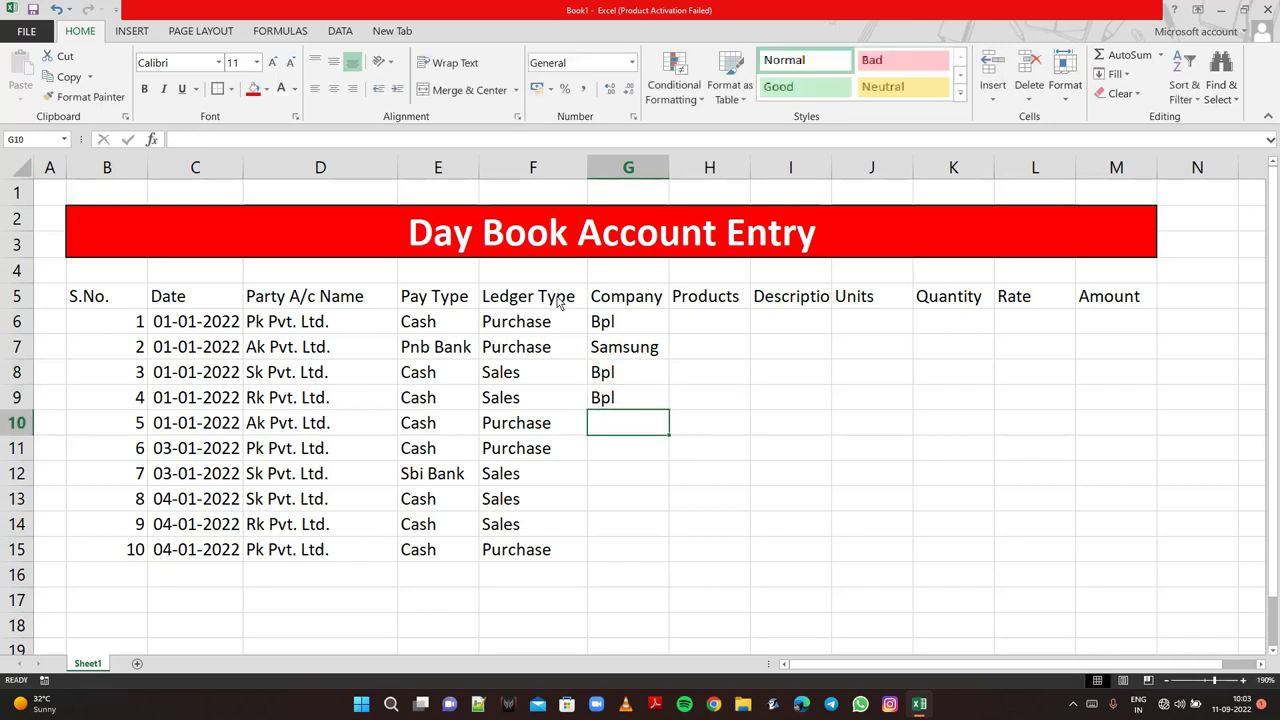
# - Enter companies Samsung, Bpl, Samsung, Samsung, Bpl, Bpl in G10:G15
pyautogui.write('Samsung')
pyautogui.press('Return')
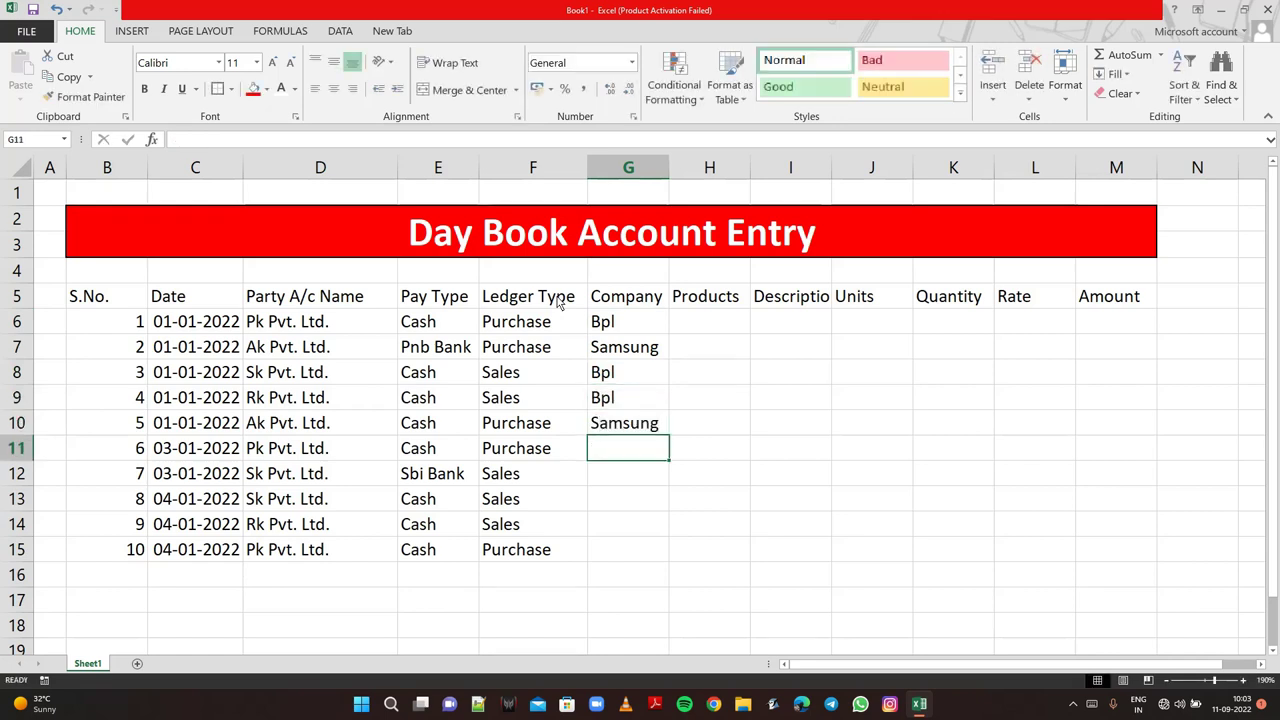
pyautogui.write('Bpl')
pyautogui.press('Return')
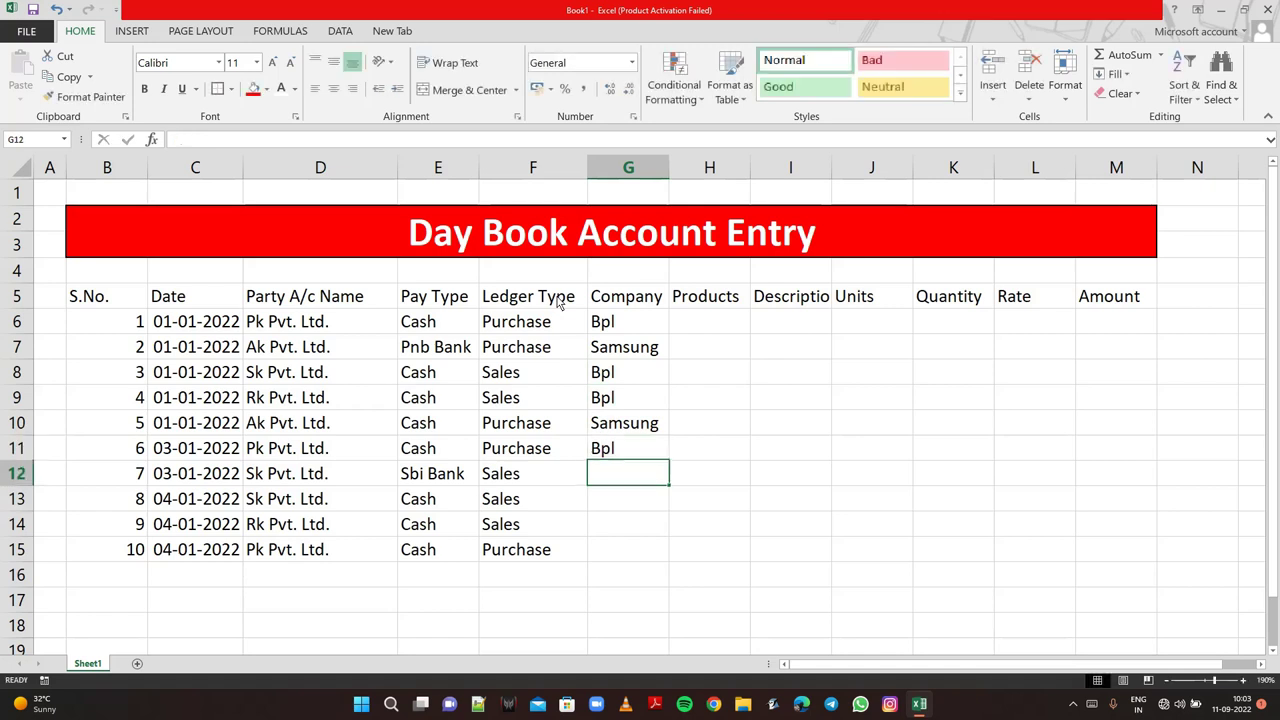
pyautogui.write('Samsung')
pyautogui.press('Return')
pyautogui.write('S')
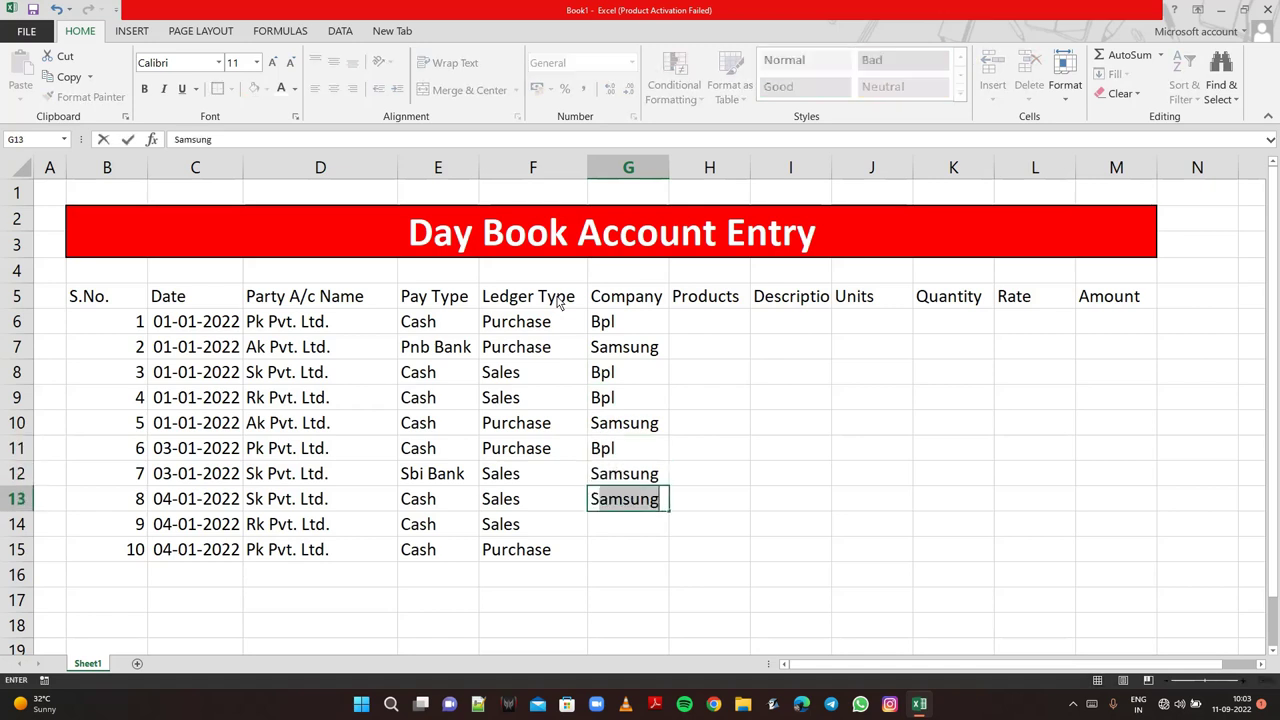
pyautogui.press('Return')
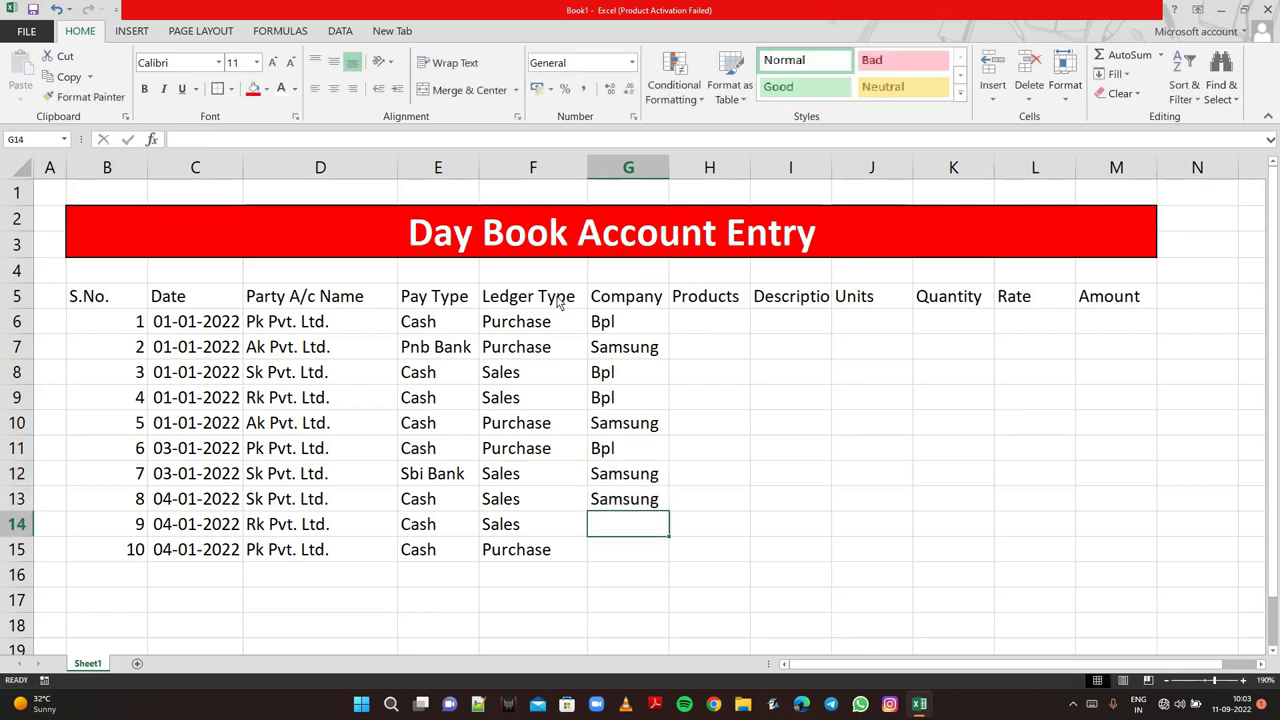
pyautogui.write('B')
pyautogui.press('Return')
pyautogui.write('bpl')
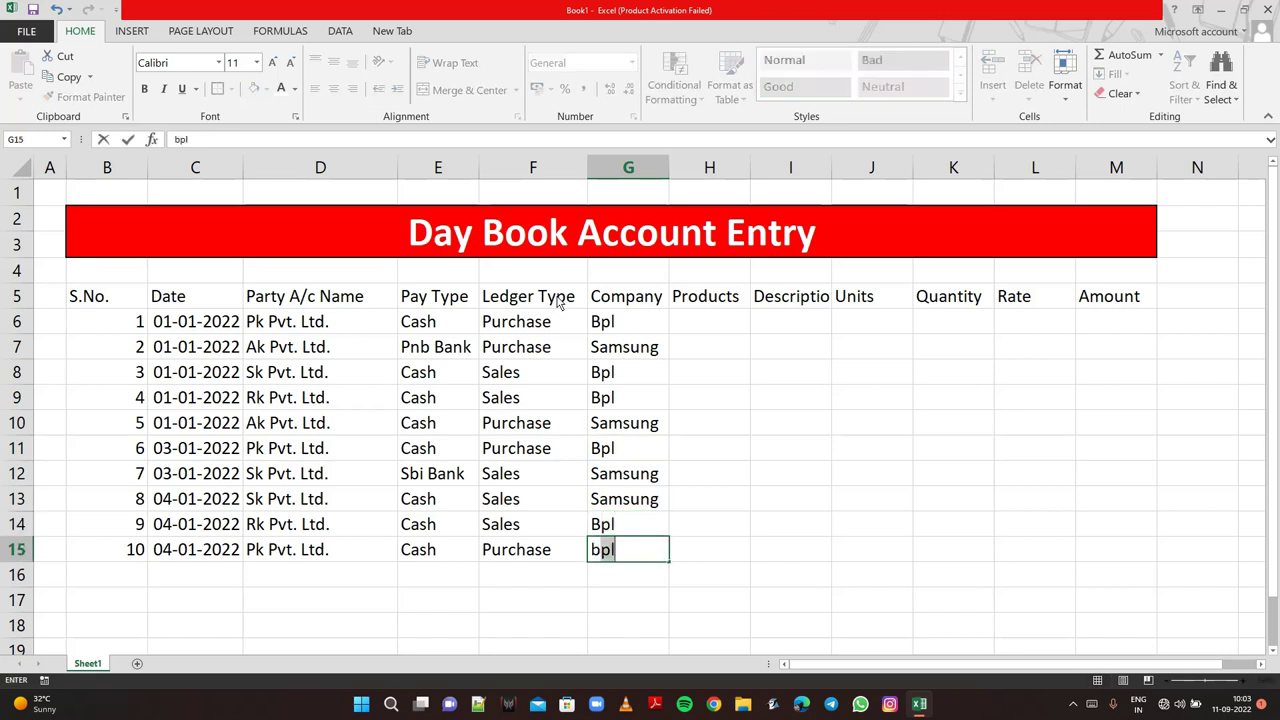
pyautogui.press('Return')
pyautogui.press('Right')
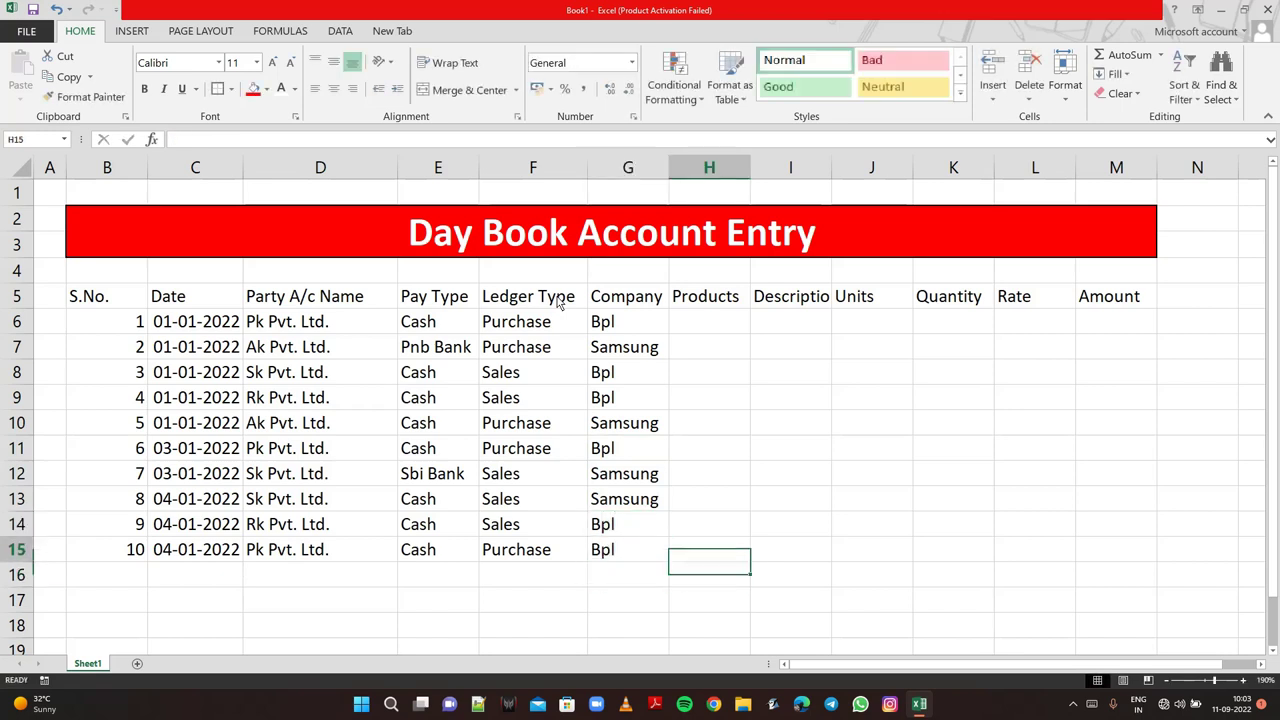
pyautogui.press('Up')
pyautogui.press('Up')
pyautogui.press('Up')
pyautogui.press('Up')
pyautogui.press('Up')
pyautogui.press('Up')
pyautogui.press('Up')
pyautogui.press('Up')
pyautogui.press('Up')
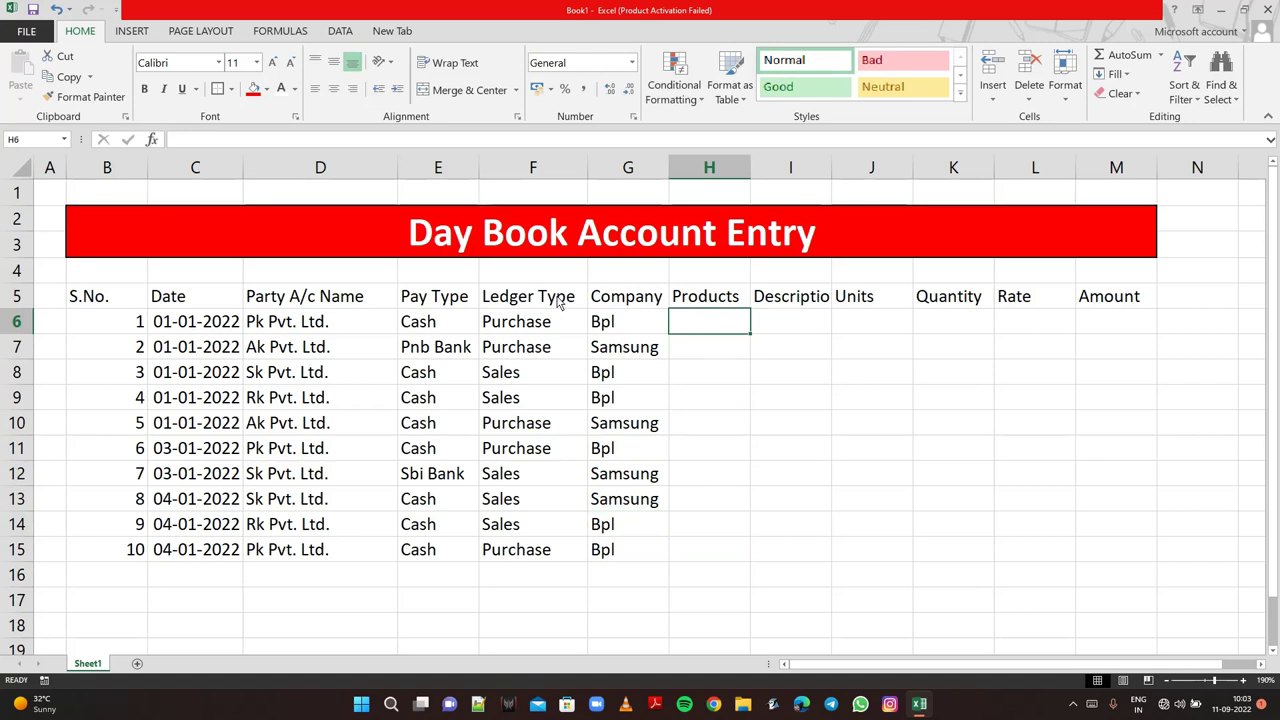
# - Enter products Tv, Dvd, Tv, Tv, Tv in H6:H10
pyautogui.press('BackSpace')
pyautogui.write('T')
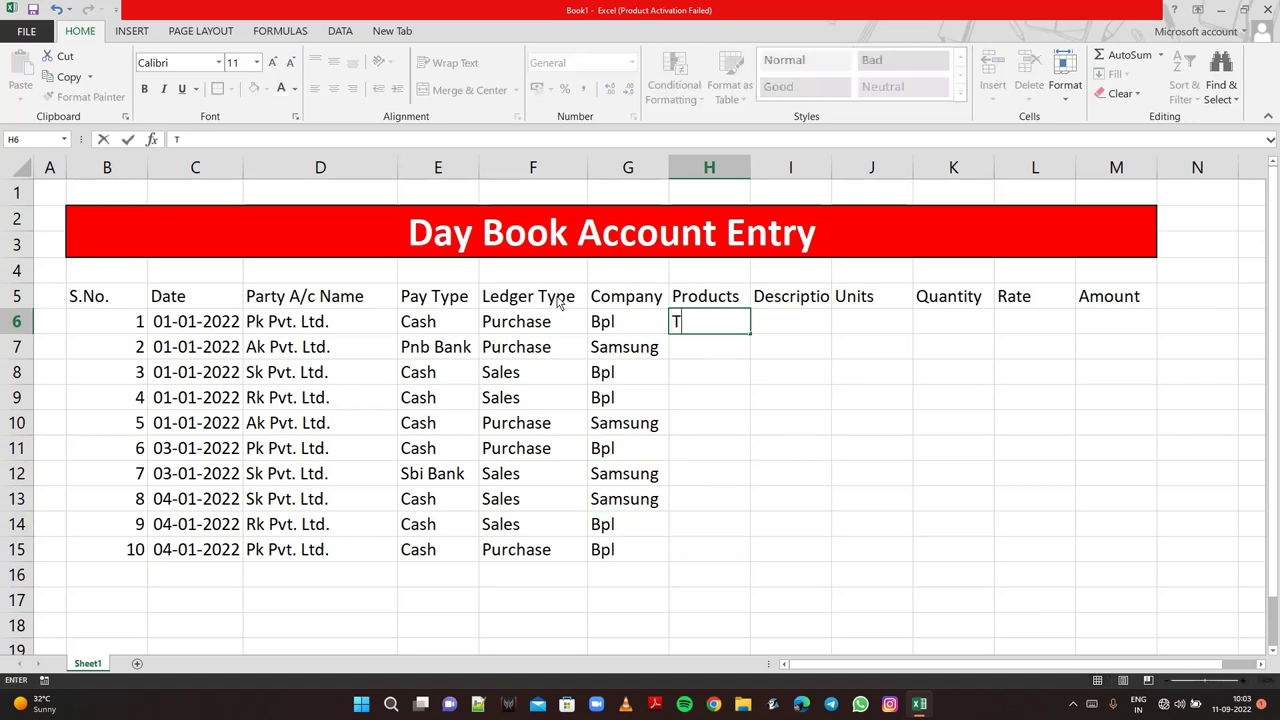
pyautogui.write('v')
pyautogui.press('Return')
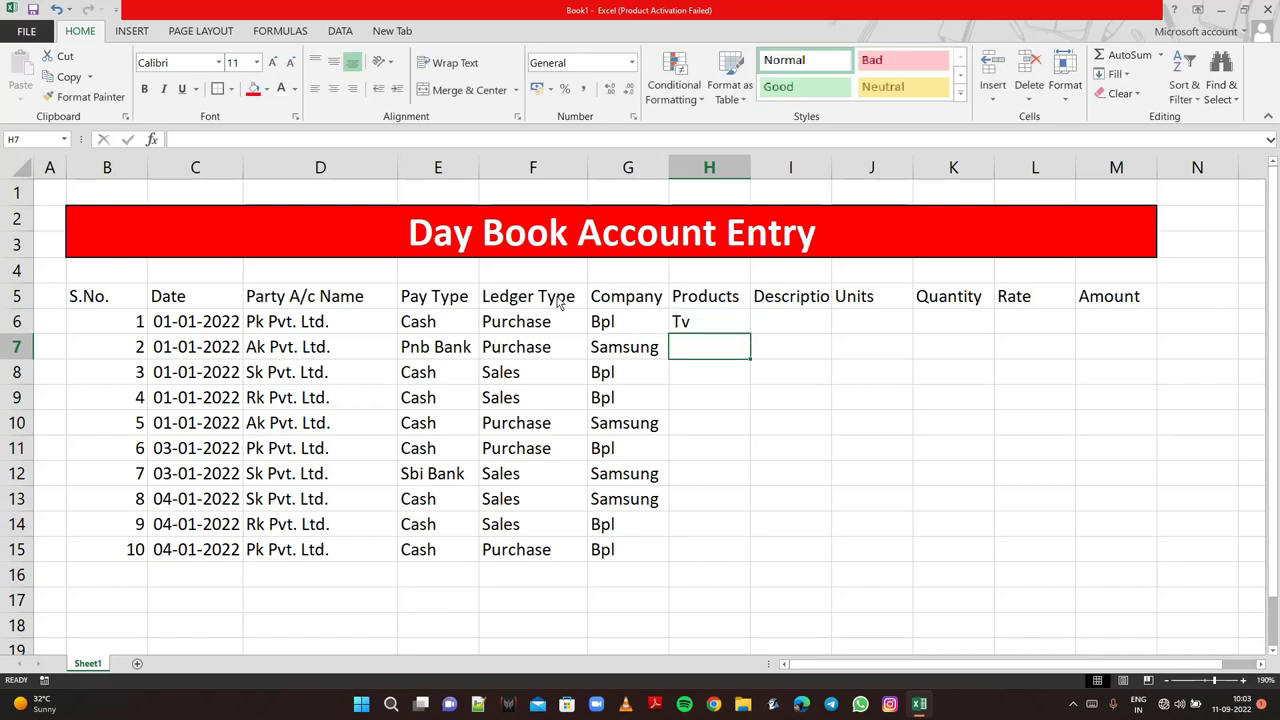
pyautogui.write('Dv')
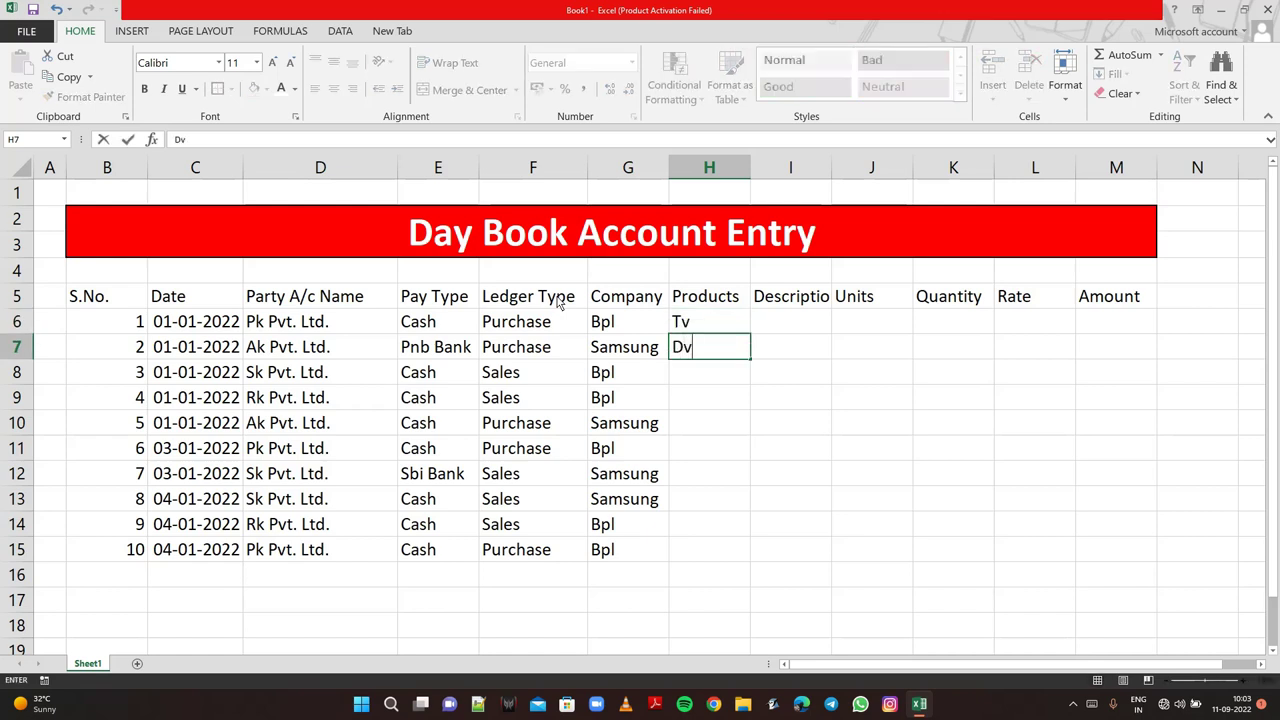
pyautogui.write('d')
pyautogui.press('Return')
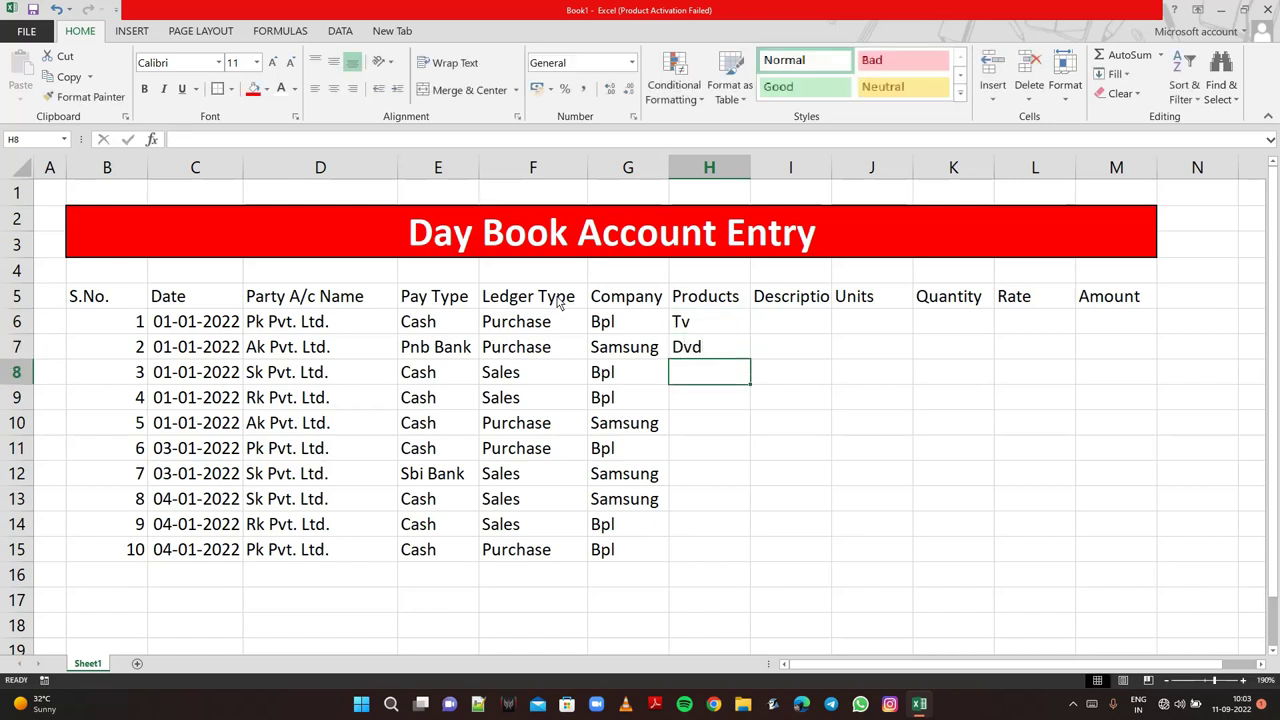
pyautogui.write('Tv')
pyautogui.press('Return')
pyautogui.write('Tv')
pyautogui.press('Return')
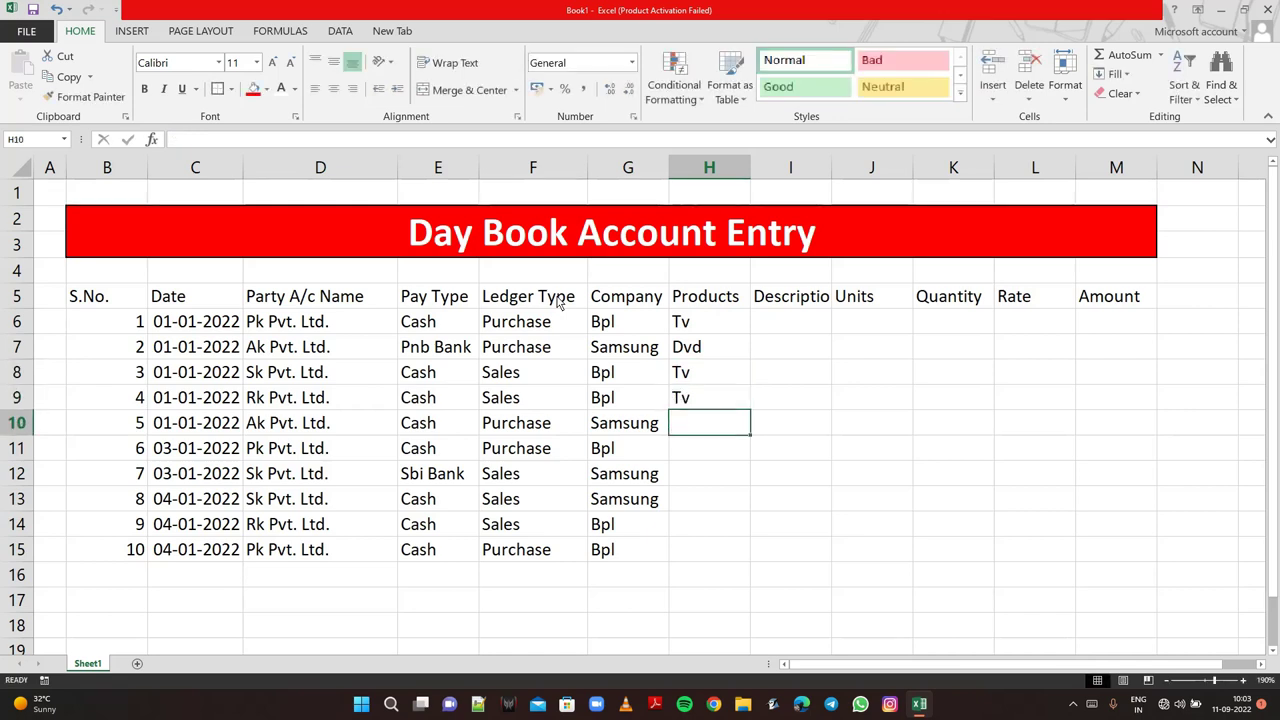
pyautogui.write('Tv')
pyautogui.press('Return')
# - Set H11 to Dvd, then enter Tv, Tv, Dvd, Tv in H12:H15
pyautogui.write('Tv')
pyautogui.press('Return')
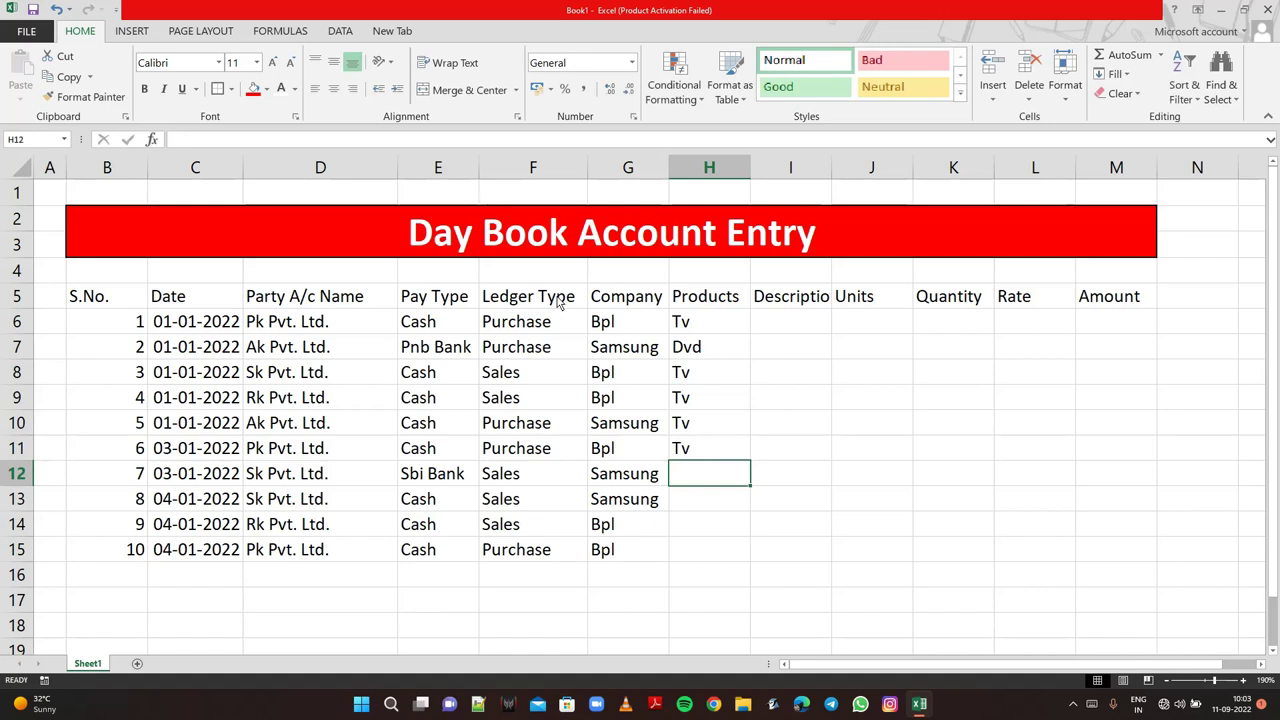
pyautogui.press('Up')
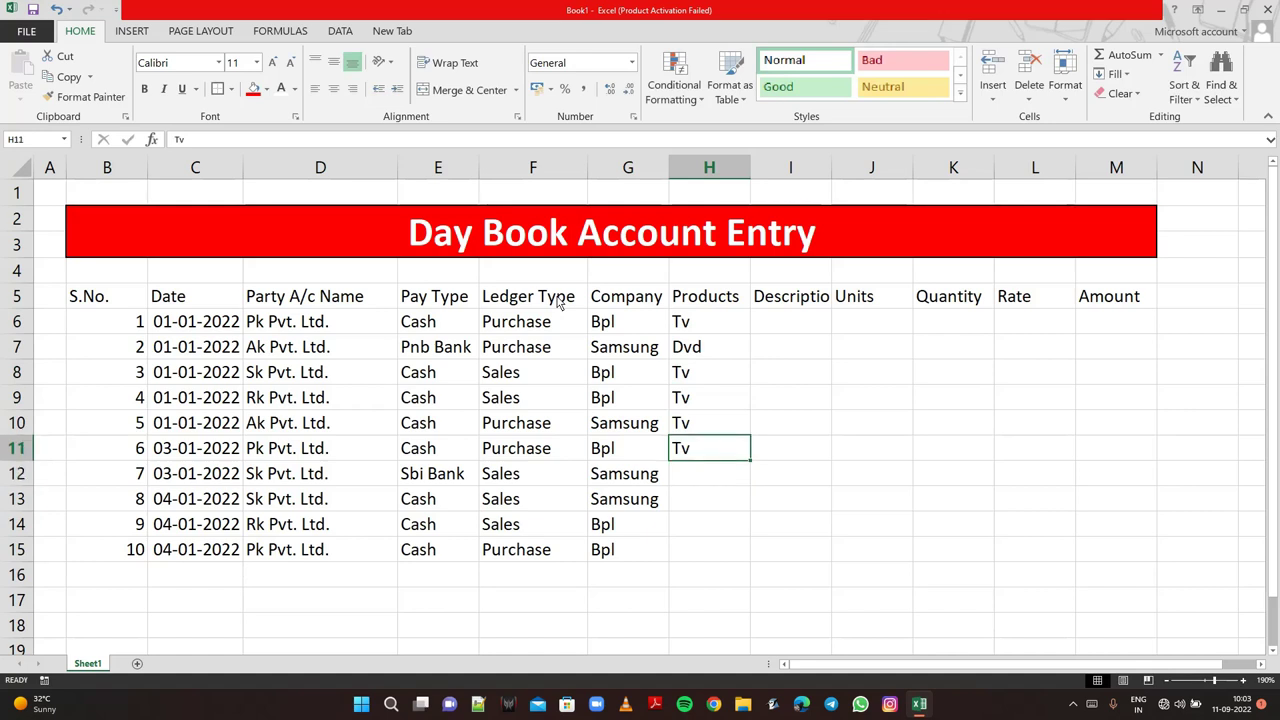
pyautogui.write('Dvd')
pyautogui.press('Return')
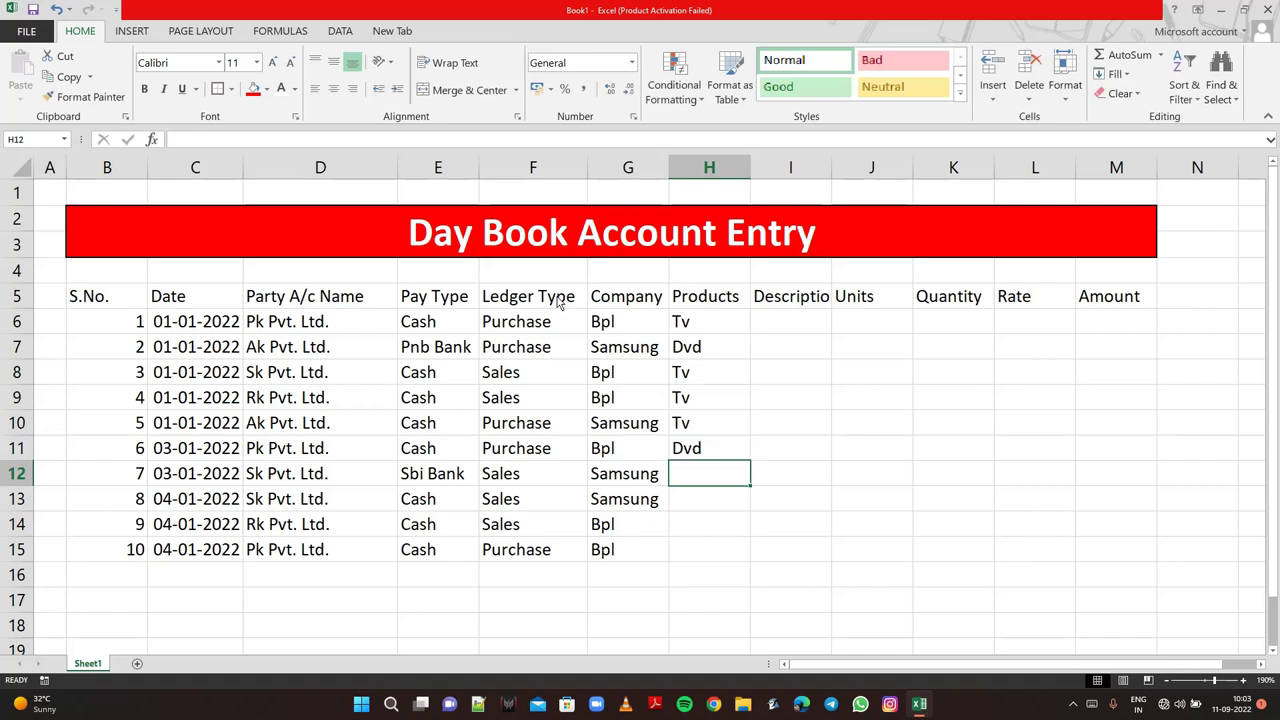
pyautogui.write('Tv')
pyautogui.press('Return')
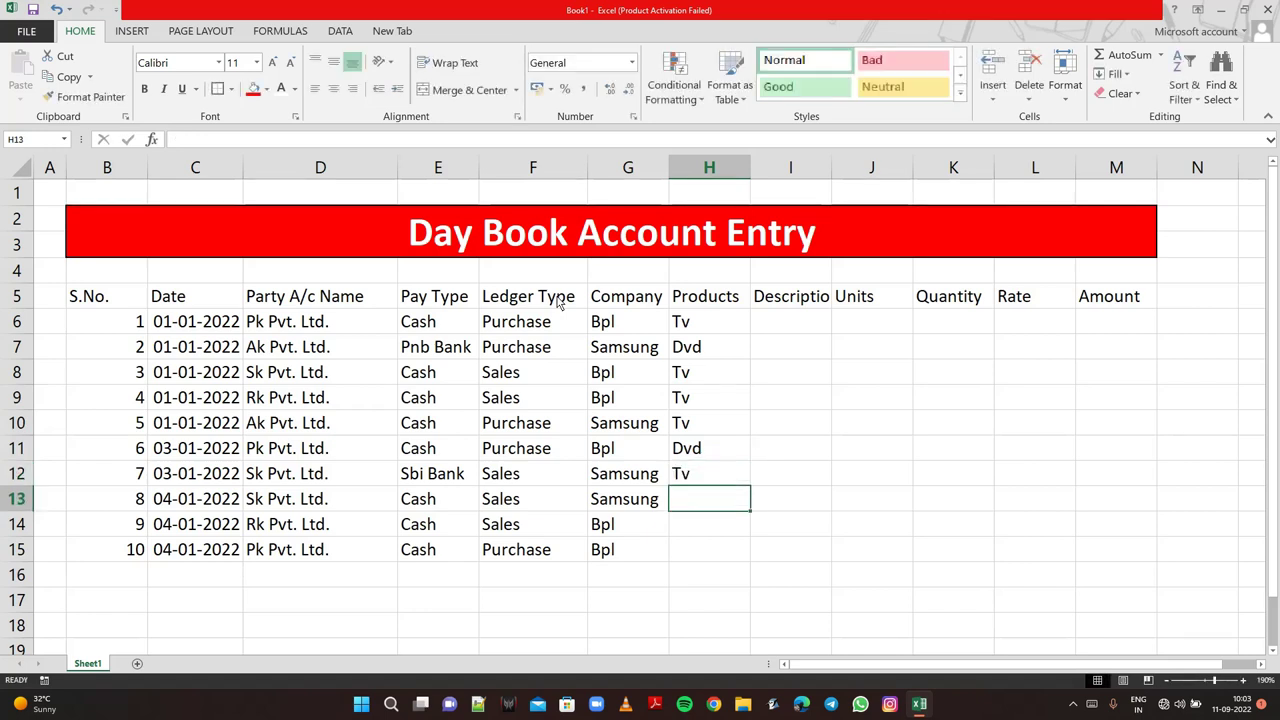
pyautogui.write('Tv')
pyautogui.press('Return')
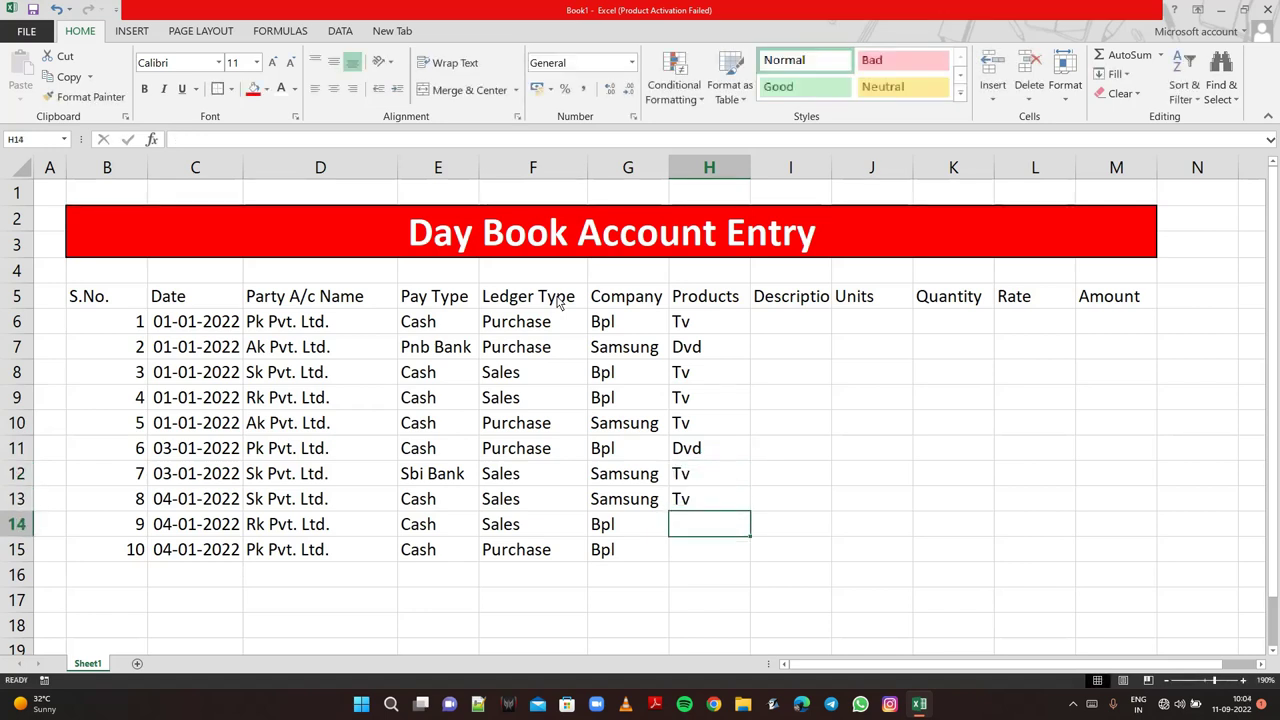
pyautogui.write('Dvd')
pyautogui.press('Return')
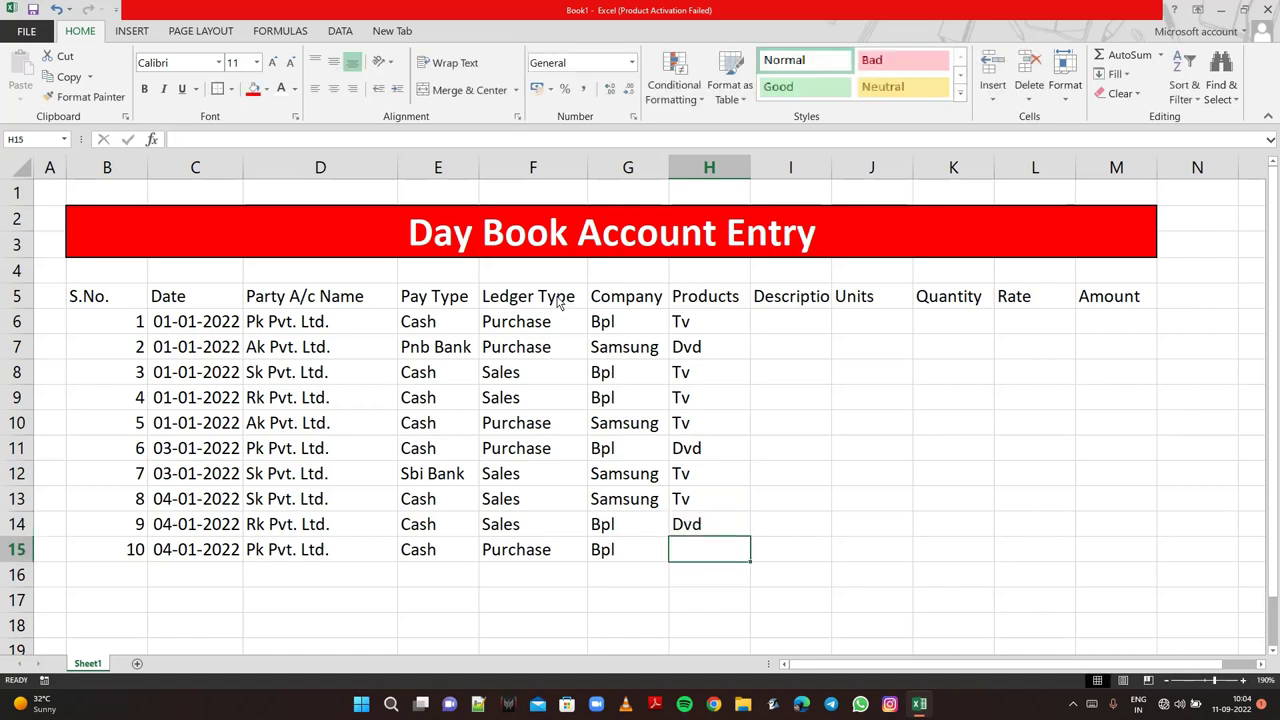
pyautogui.write('Tv')
pyautogui.press('Return')
pyautogui.press('Right')
pyautogui.press('Up')
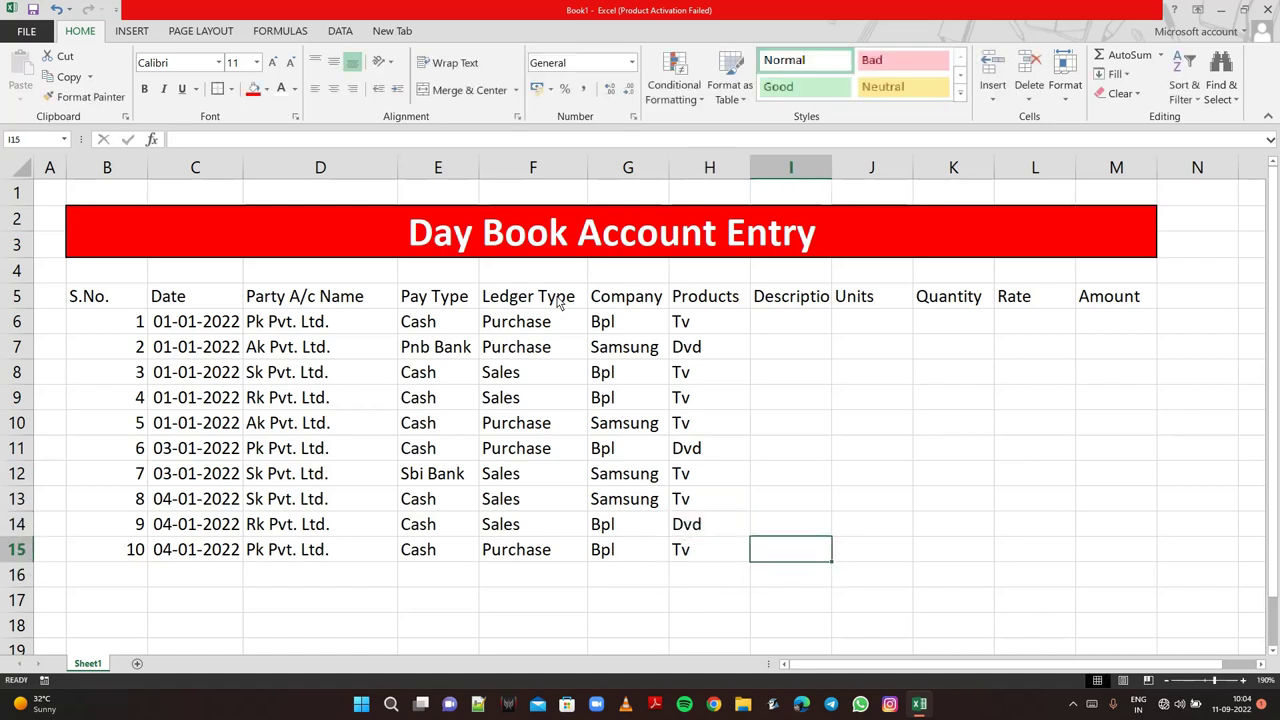
pyautogui.press('Up')
pyautogui.press('Up')
pyautogui.press('Up')
pyautogui.press('Up')
pyautogui.press('Up')
pyautogui.press('Up')
pyautogui.press('Up')
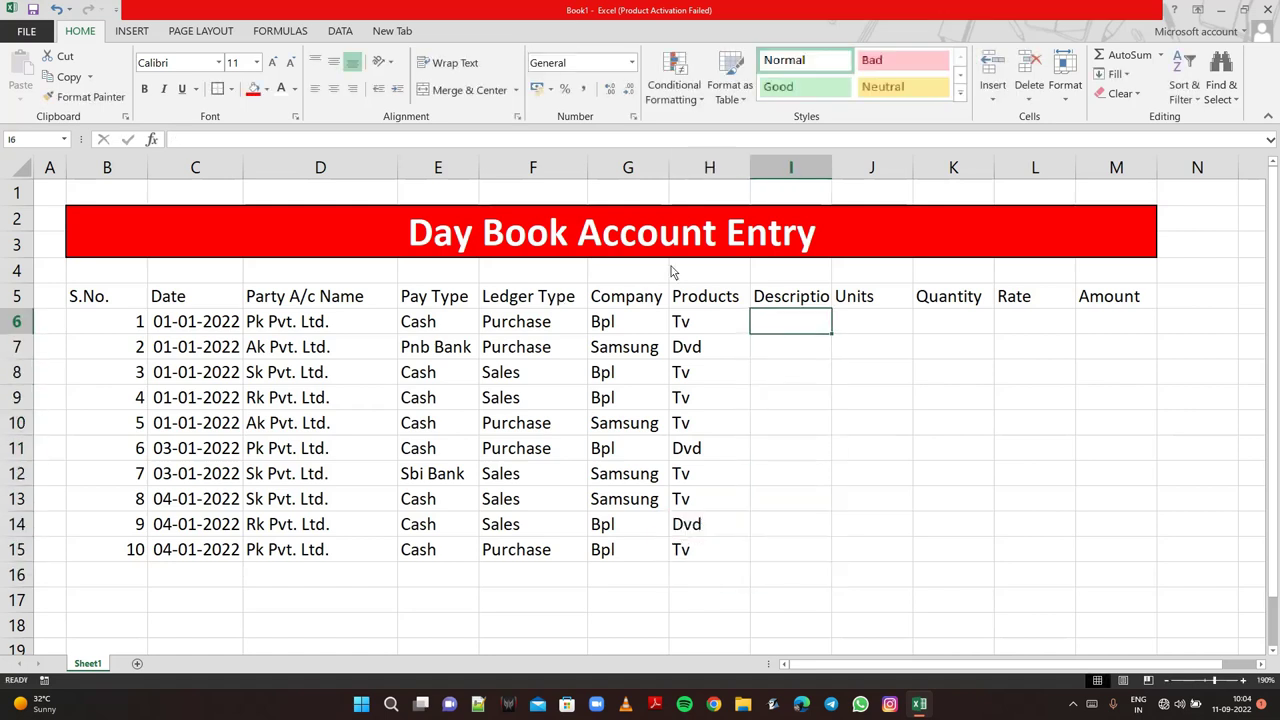
# - Widen column I and enter the first four descriptions, starting "21" Inch, Smart, "21" Inch
pyautogui.moveTo(832, 170); pyautogui.dragTo(856, 174)
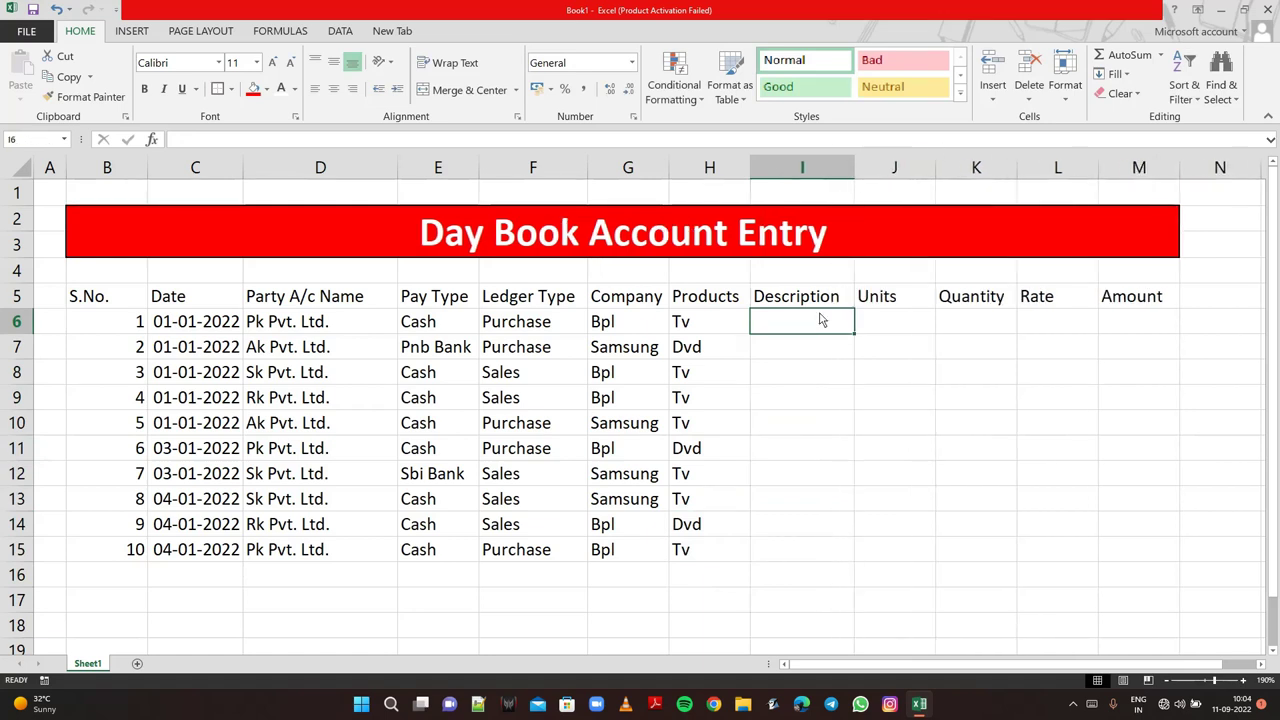
pyautogui.write('"')
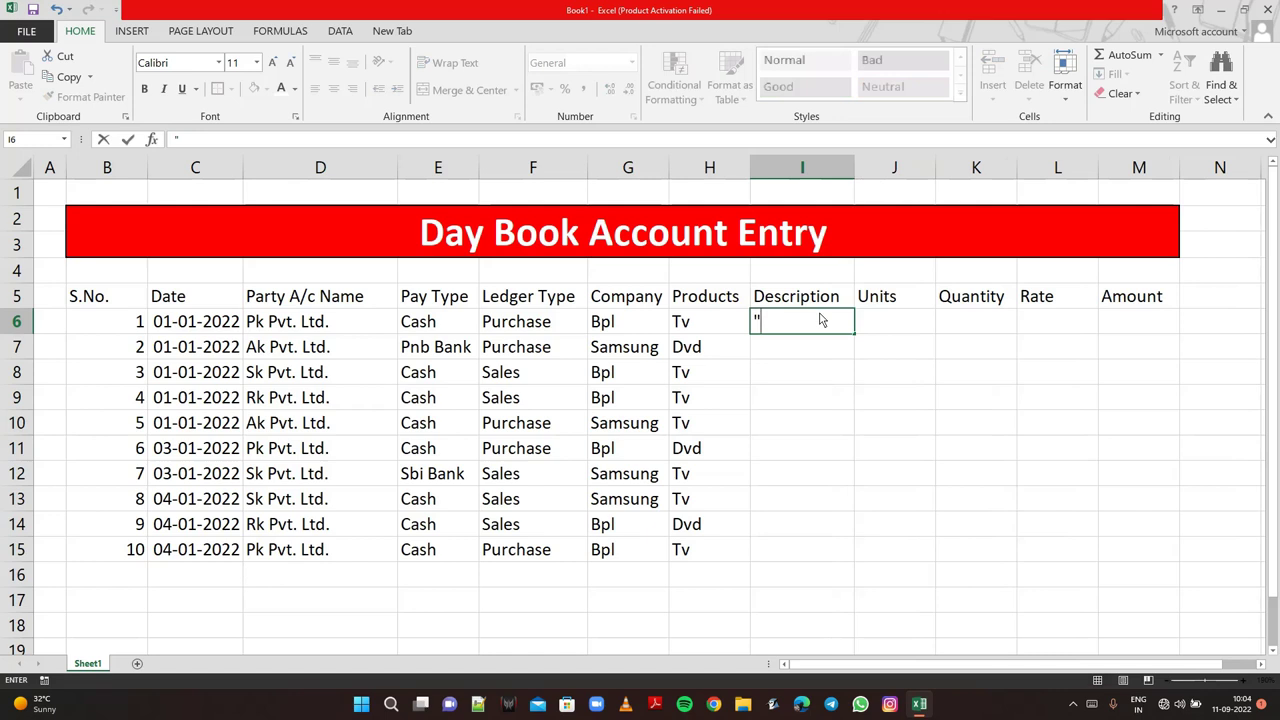
pyautogui.write('21')
pyautogui.write('"')
pyautogui.write(' In')
pyautogui.write('ch')
pyautogui.press('Return')
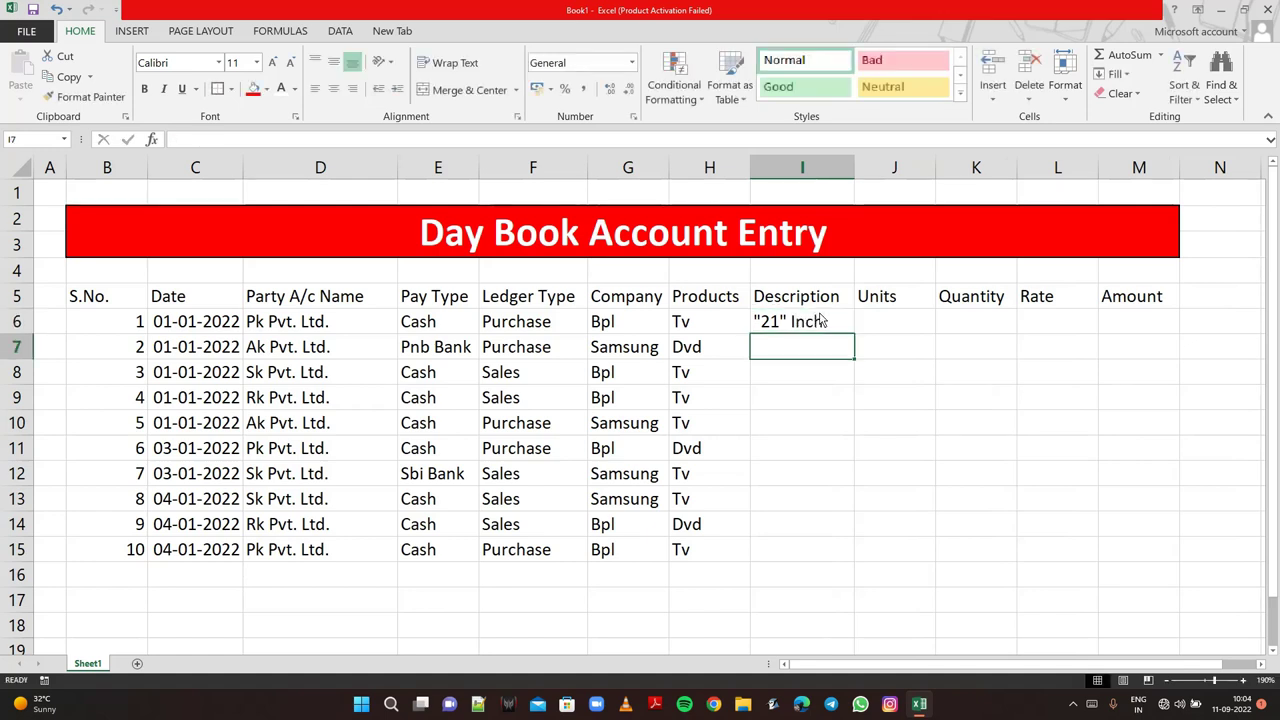
pyautogui.write('Smart')
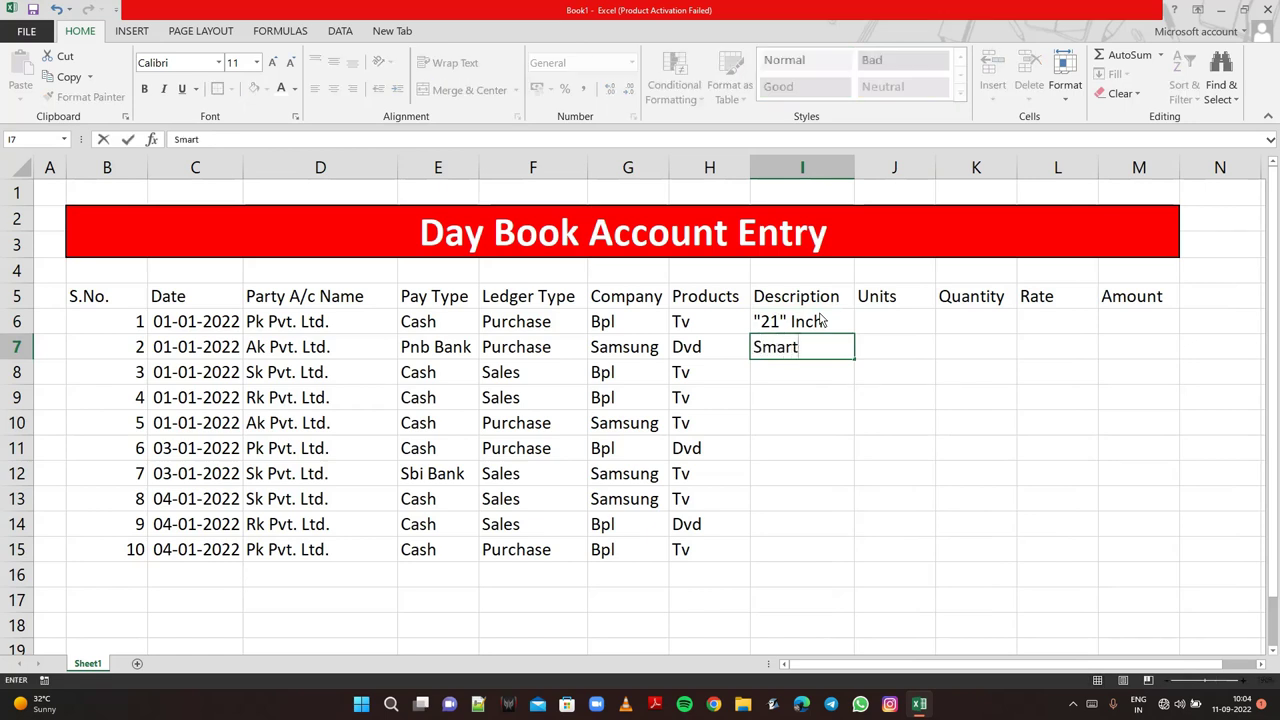
pyautogui.press('Return')
pyautogui.write('"')
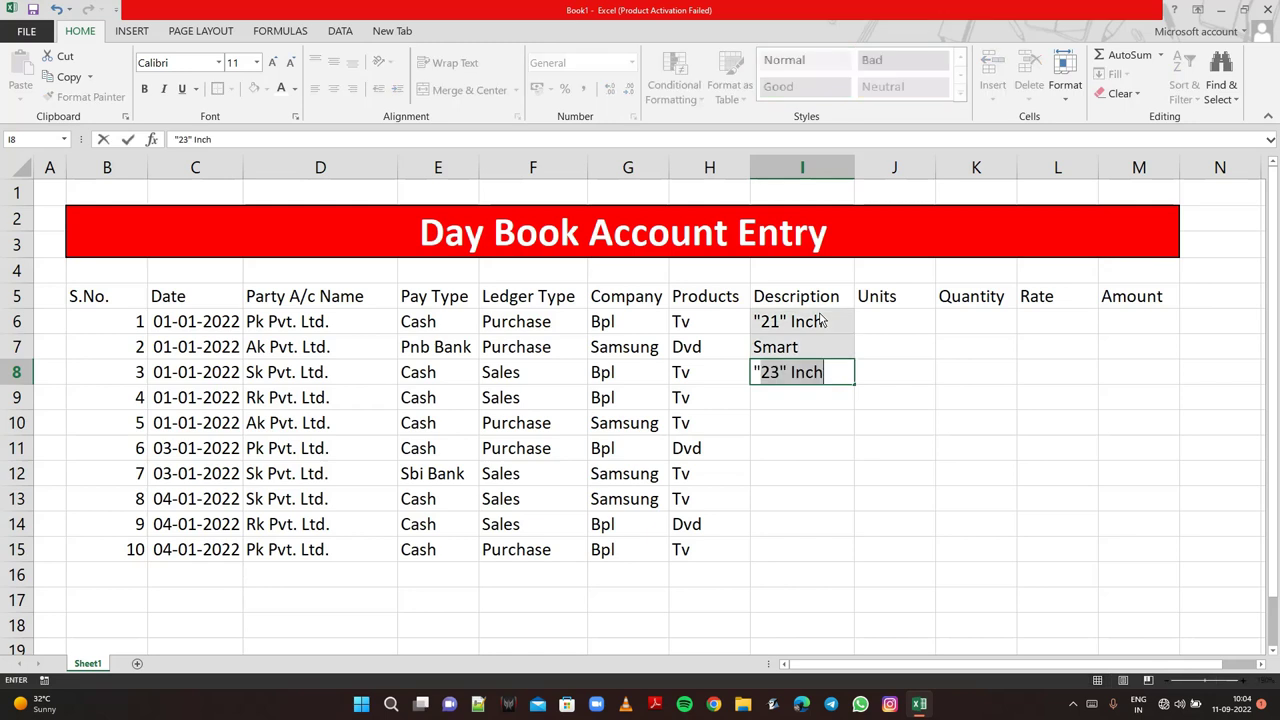
pyautogui.write('21"')
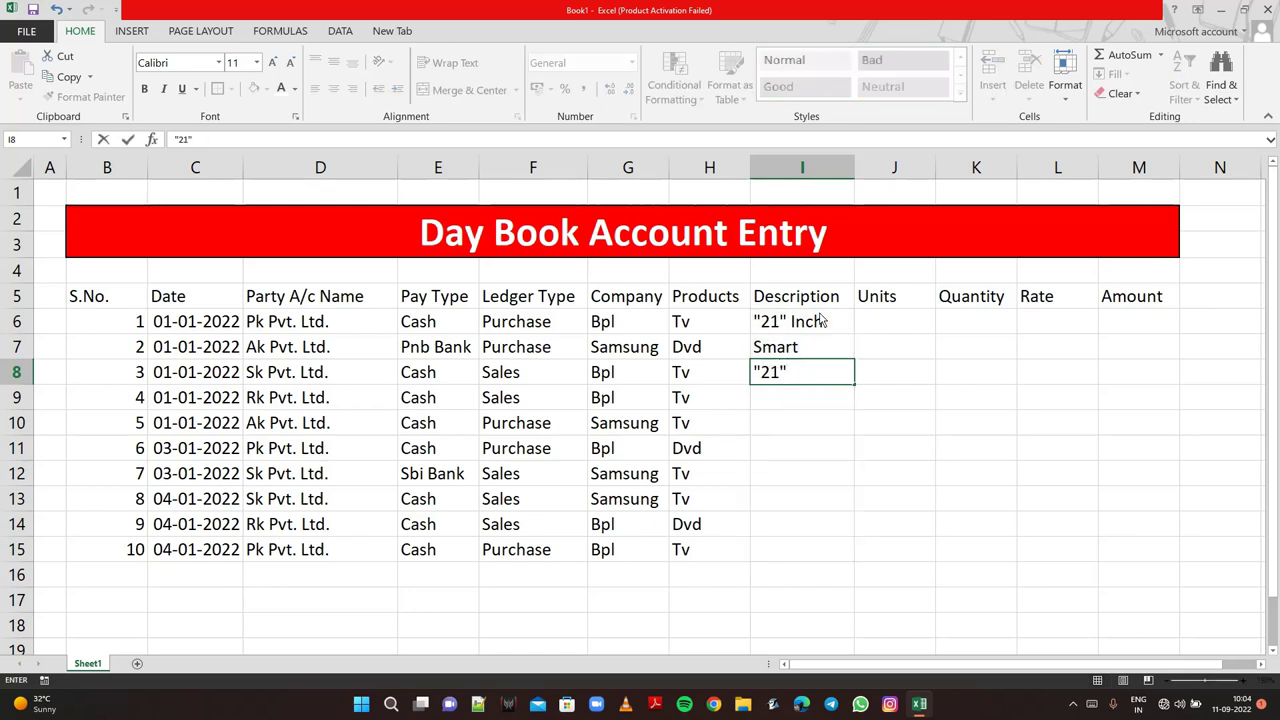
pyautogui.write(' Inc')
pyautogui.write('h')
pyautogui.press('Return')
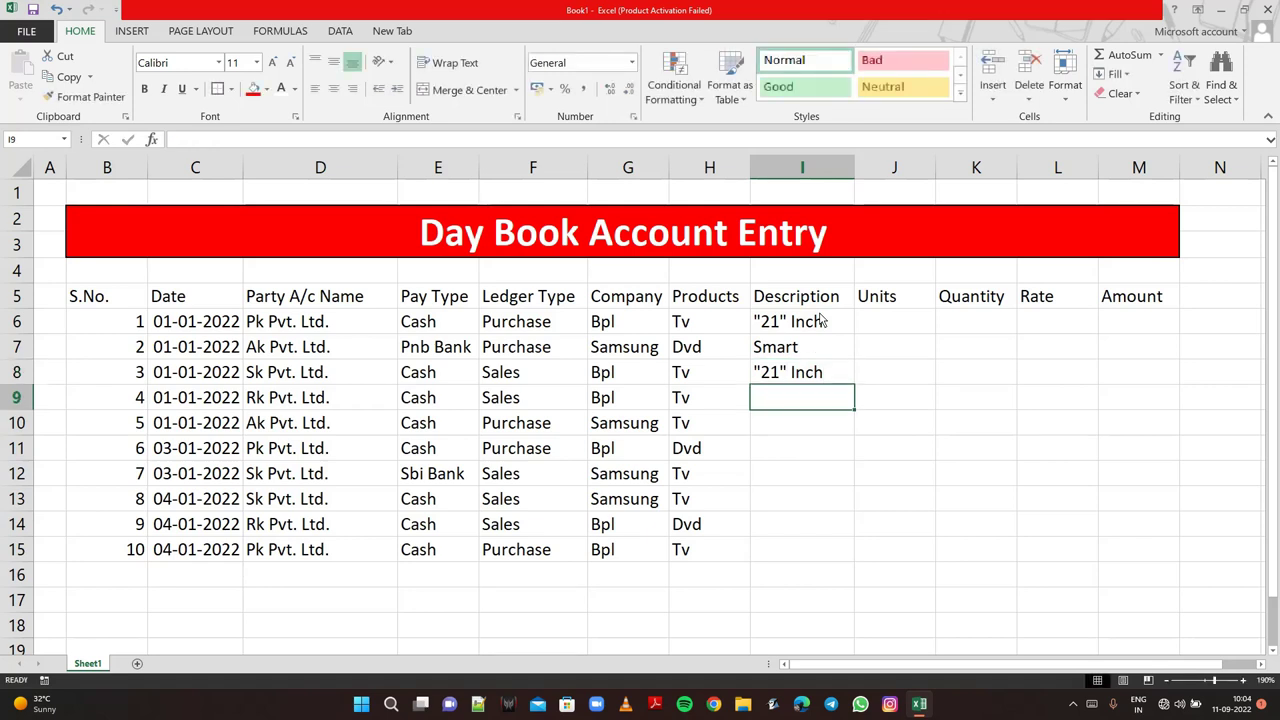
pyautogui.write('"')
pyautogui.press('Return')
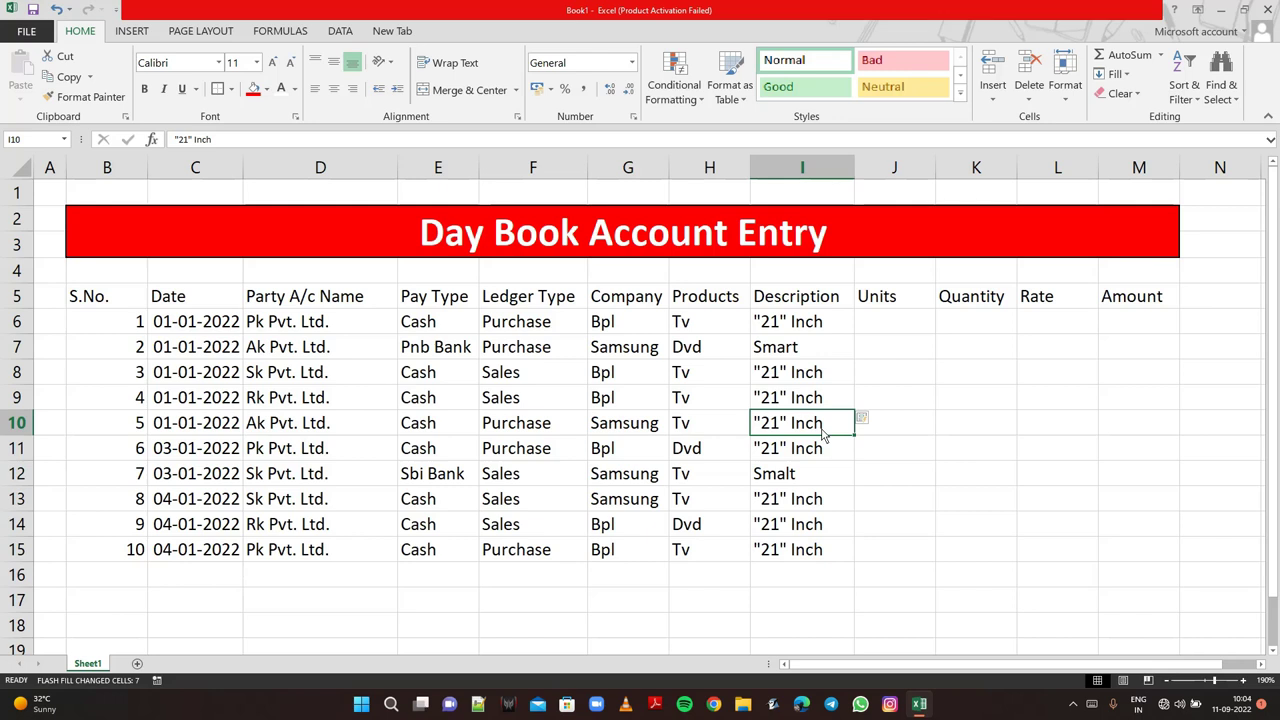
# - Enter descriptions "28" Inch, Vision, "28" Inch, "28" Inch, Vision for entries 5–9
pyautogui.write('"2')
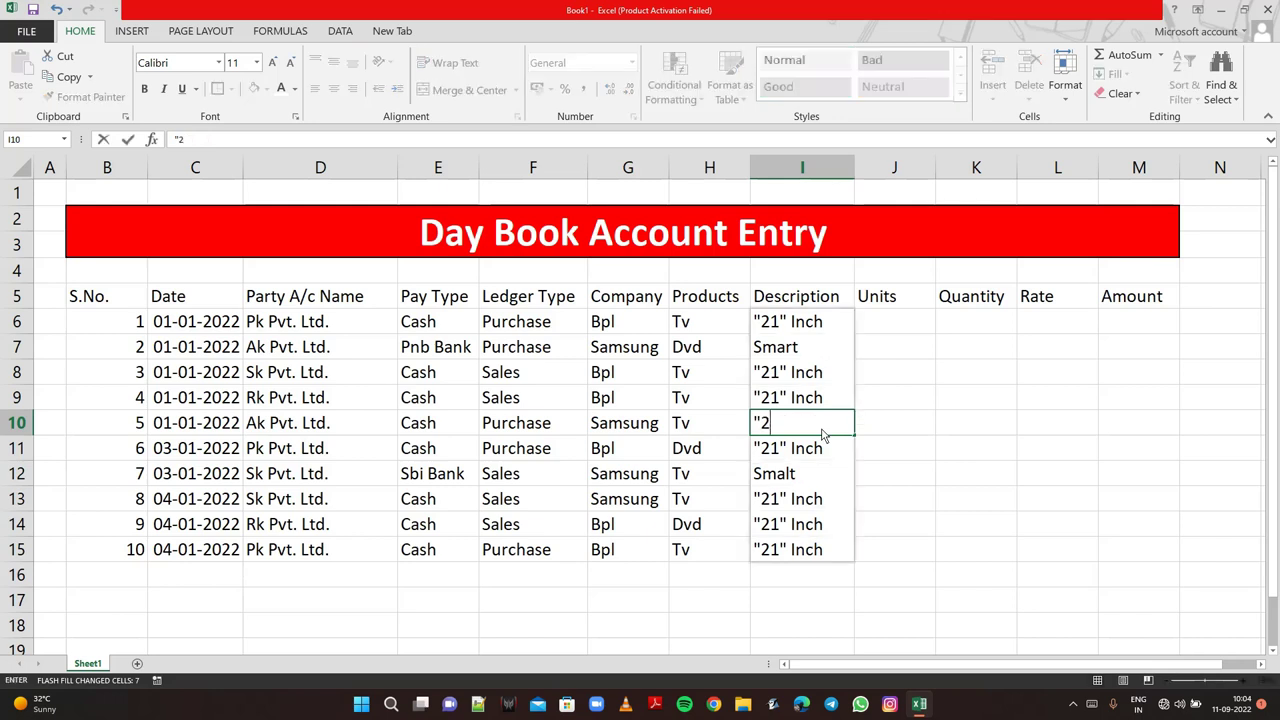
pyautogui.write('8" ')
pyautogui.write('Inch')
pyautogui.press('Return')
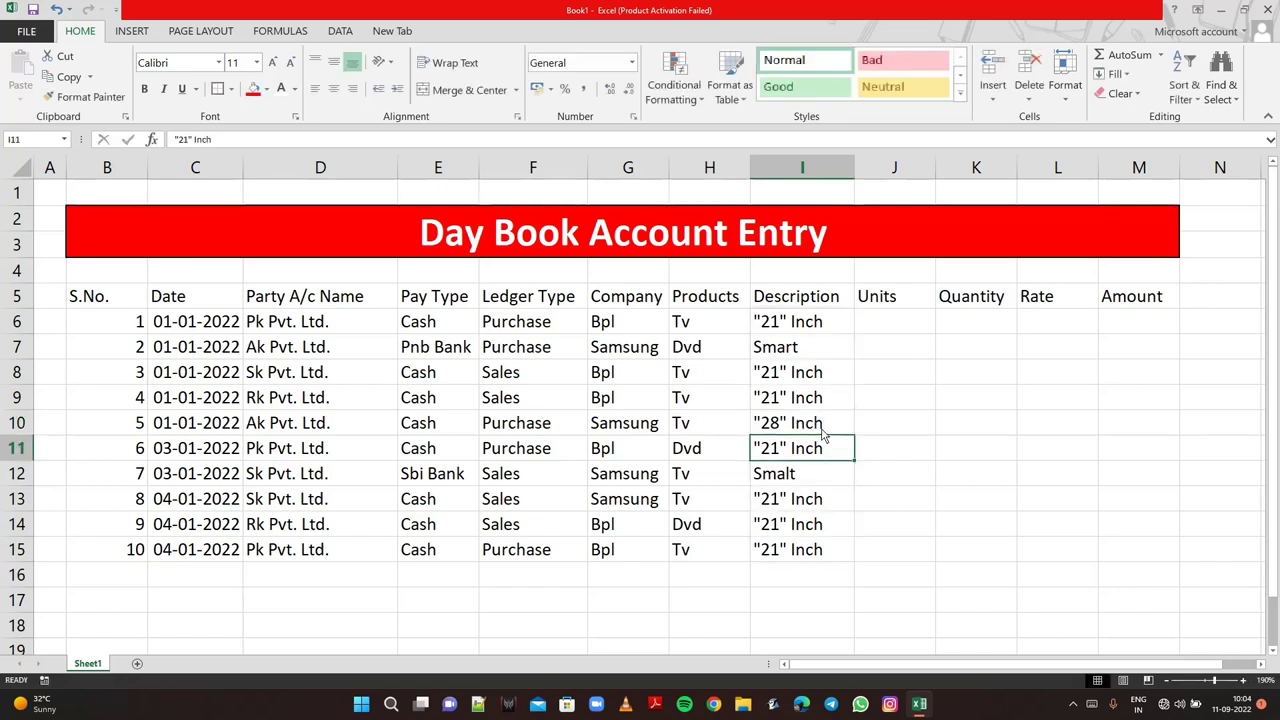
pyautogui.write('V')
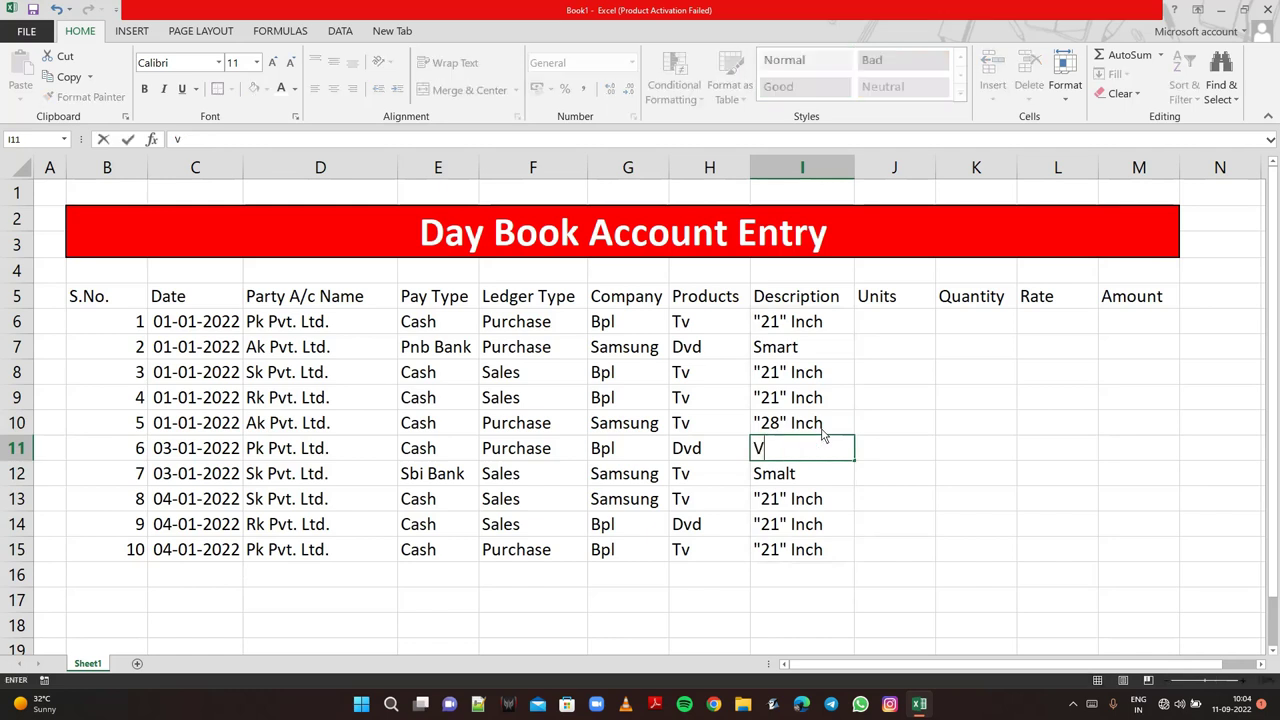
pyautogui.write('ision')
pyautogui.press('Return')
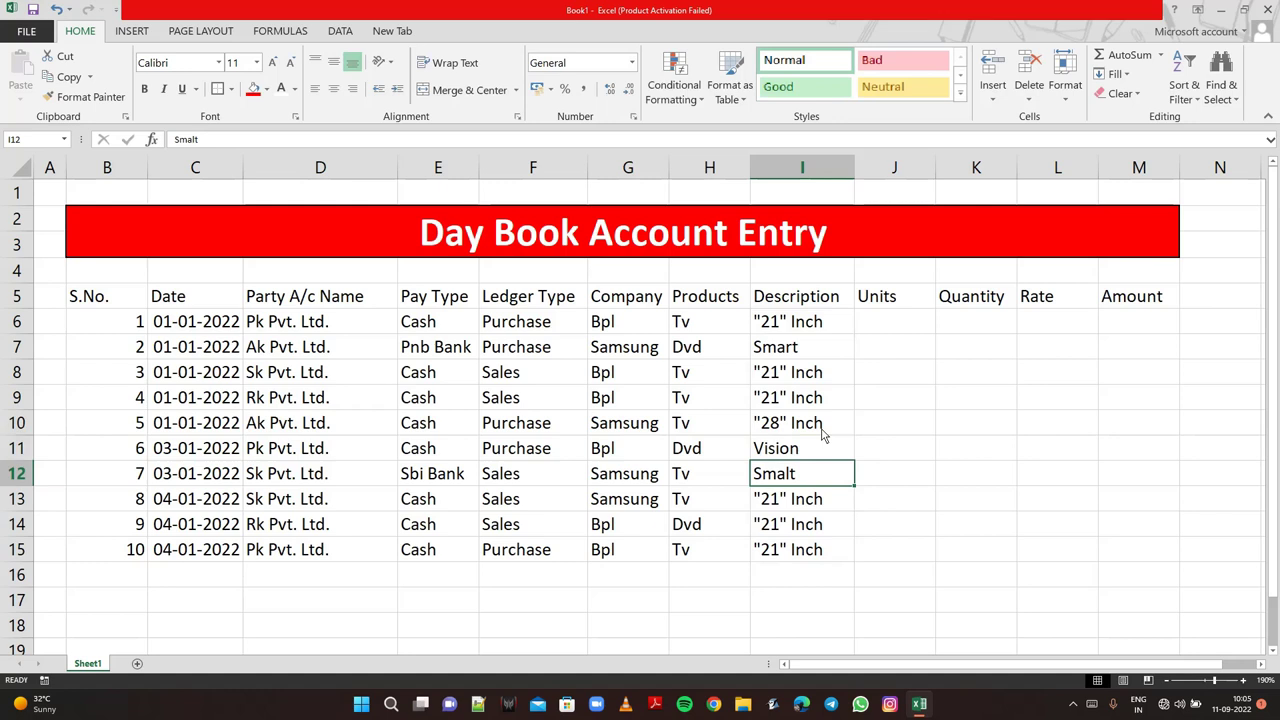
pyautogui.write('"')
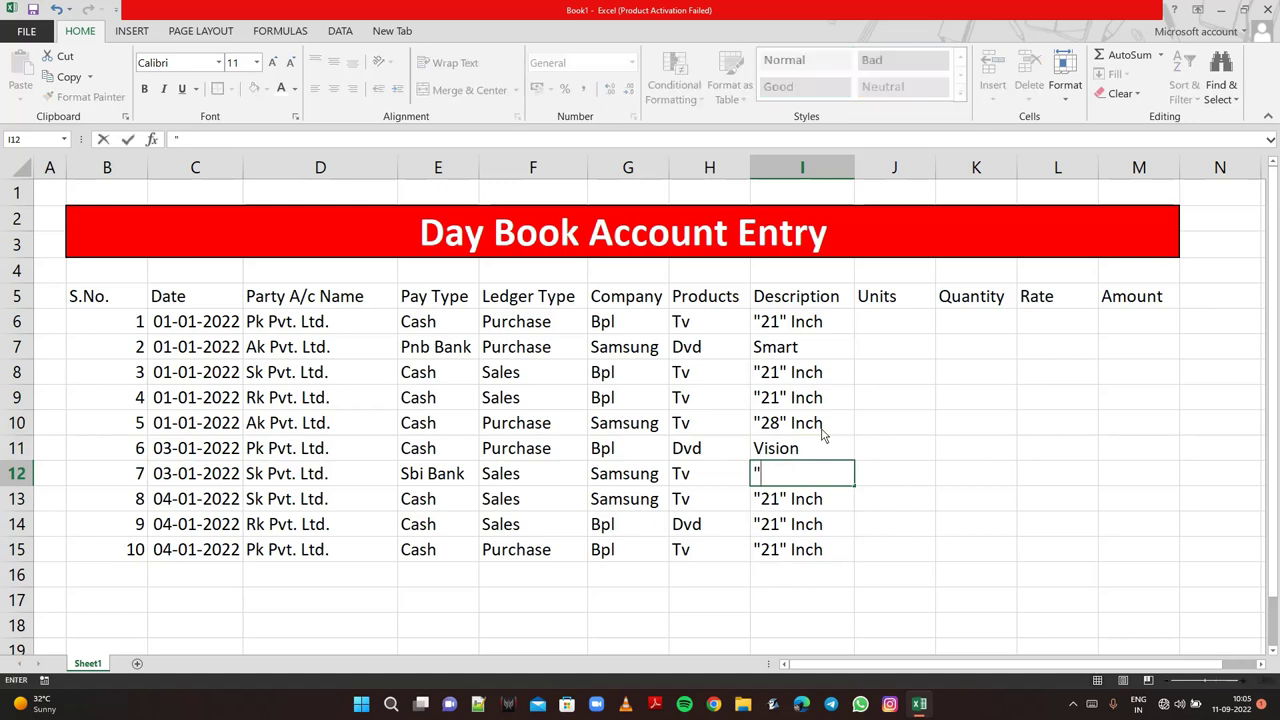
pyautogui.write('28"')
pyautogui.write(' In')
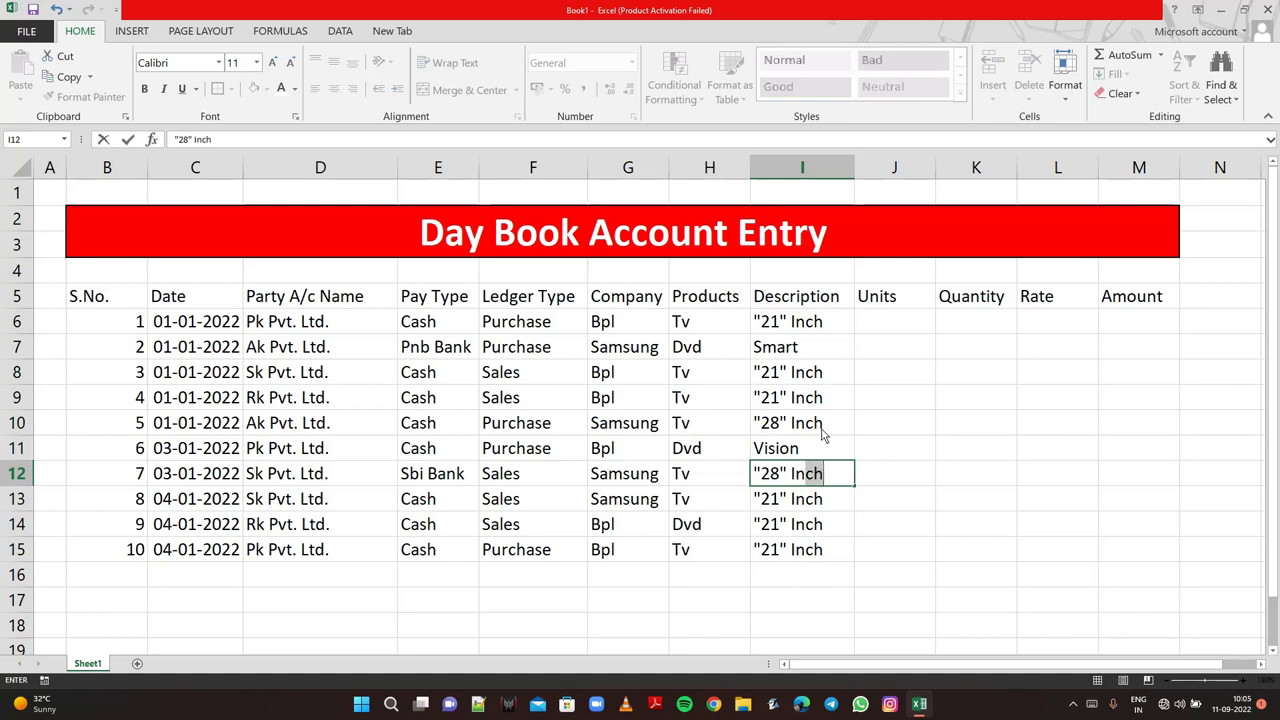
pyautogui.write('ch')
pyautogui.press('Return')
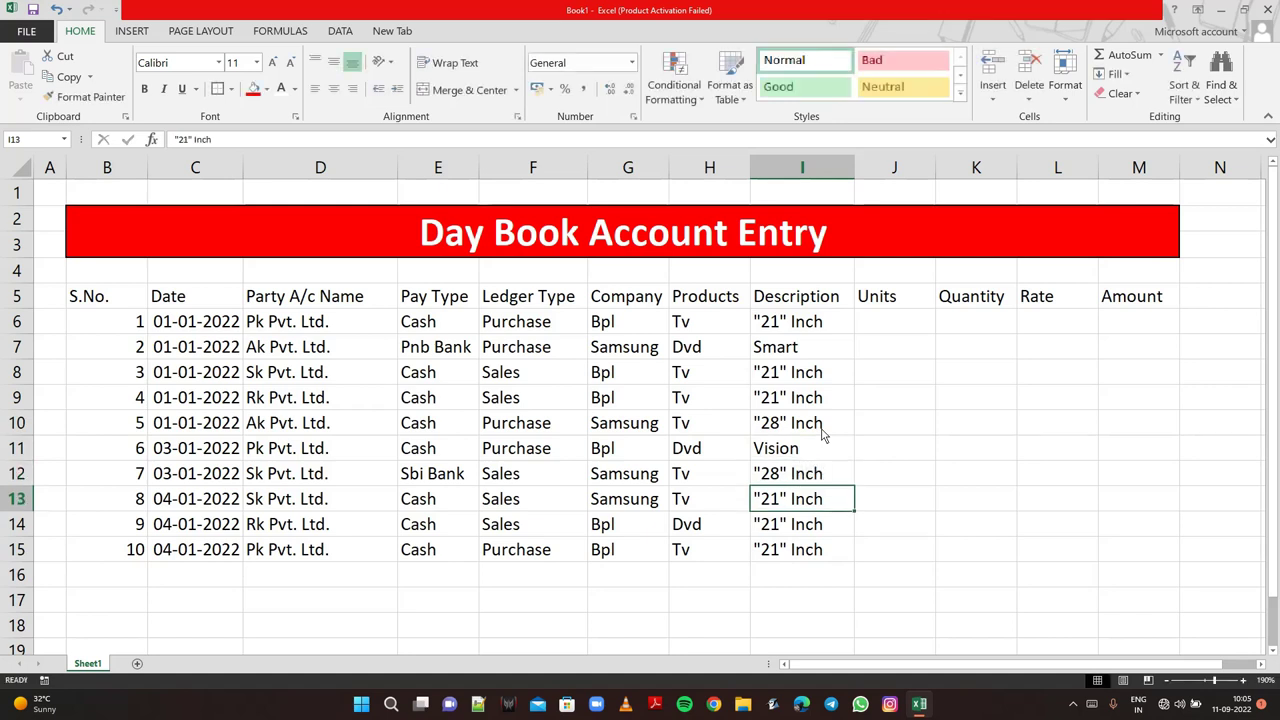
pyautogui.write('"')
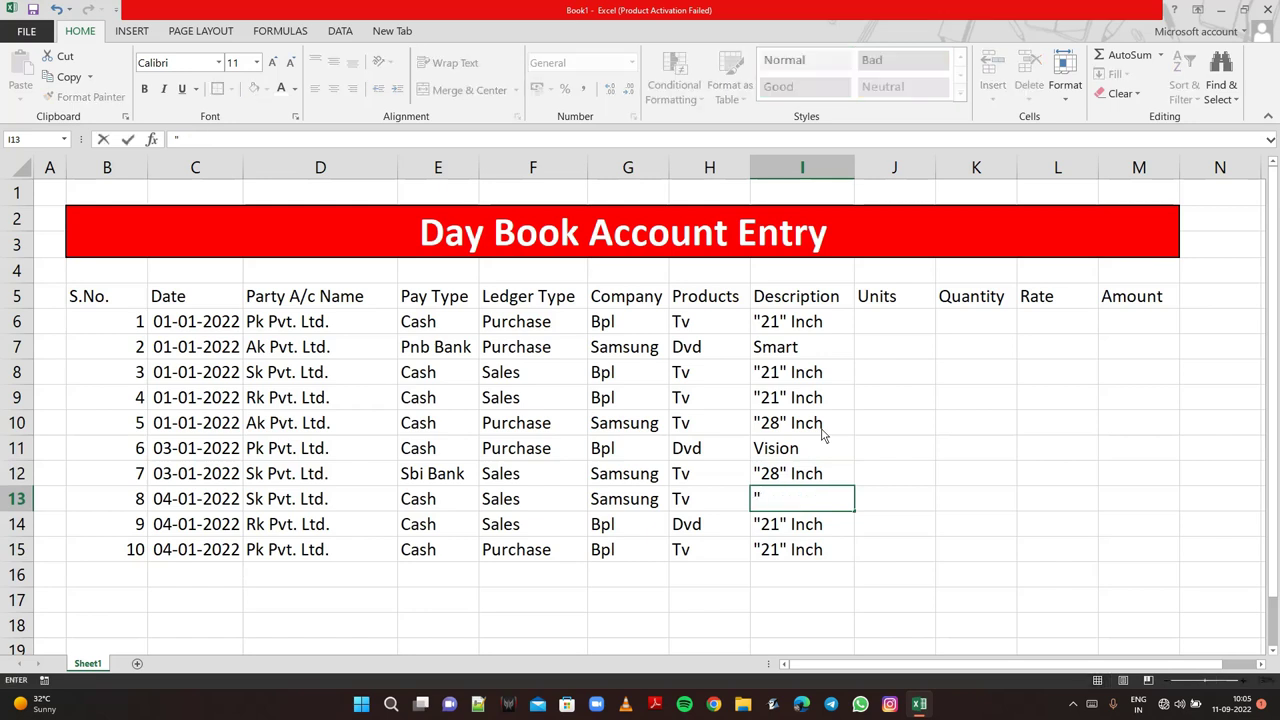
pyautogui.write('28" ')
pyautogui.write('Inch')
pyautogui.press('Return')
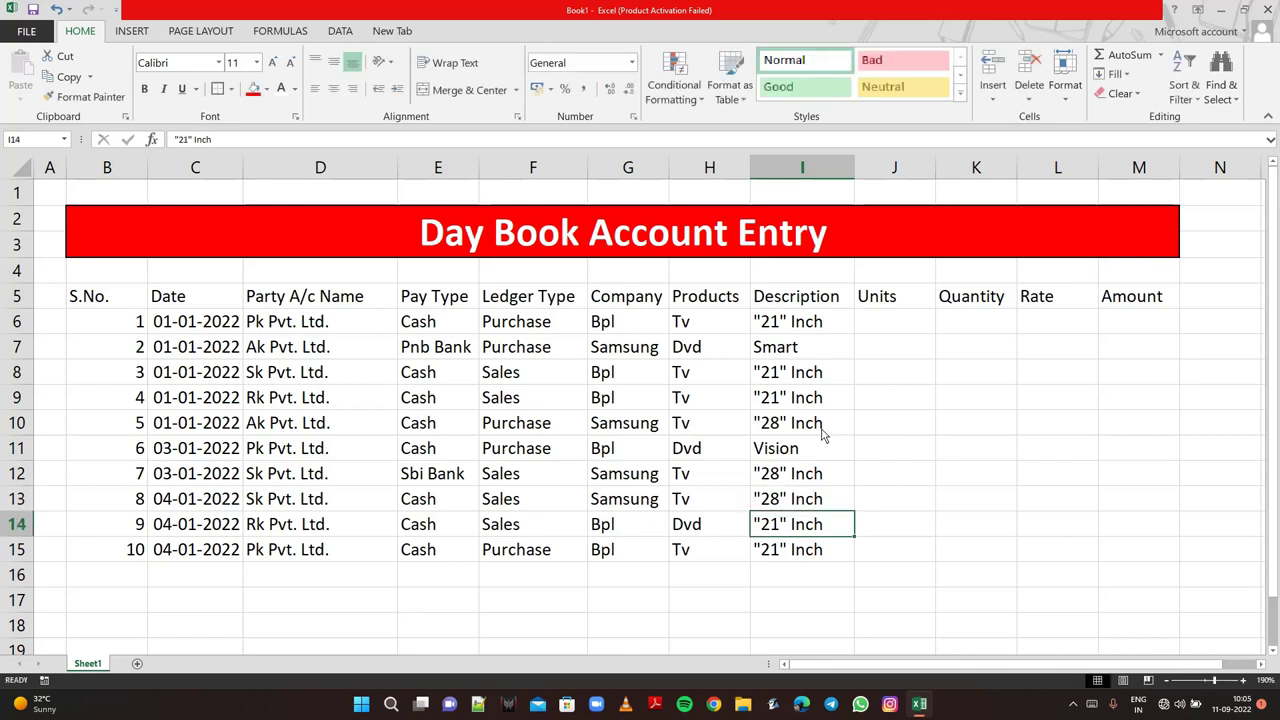
pyautogui.write('V')
pyautogui.press('Return')
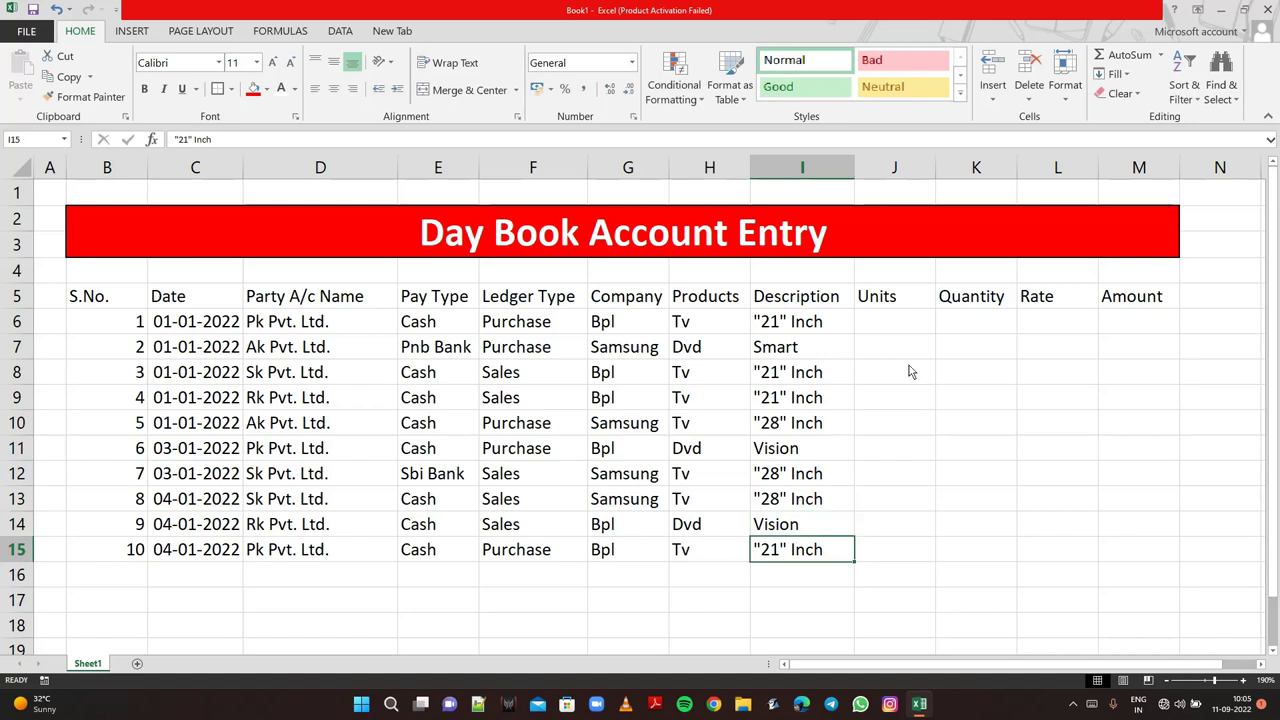
# - Type Pieces in J6 and fill it down through J15
pyautogui.click(905, 330)
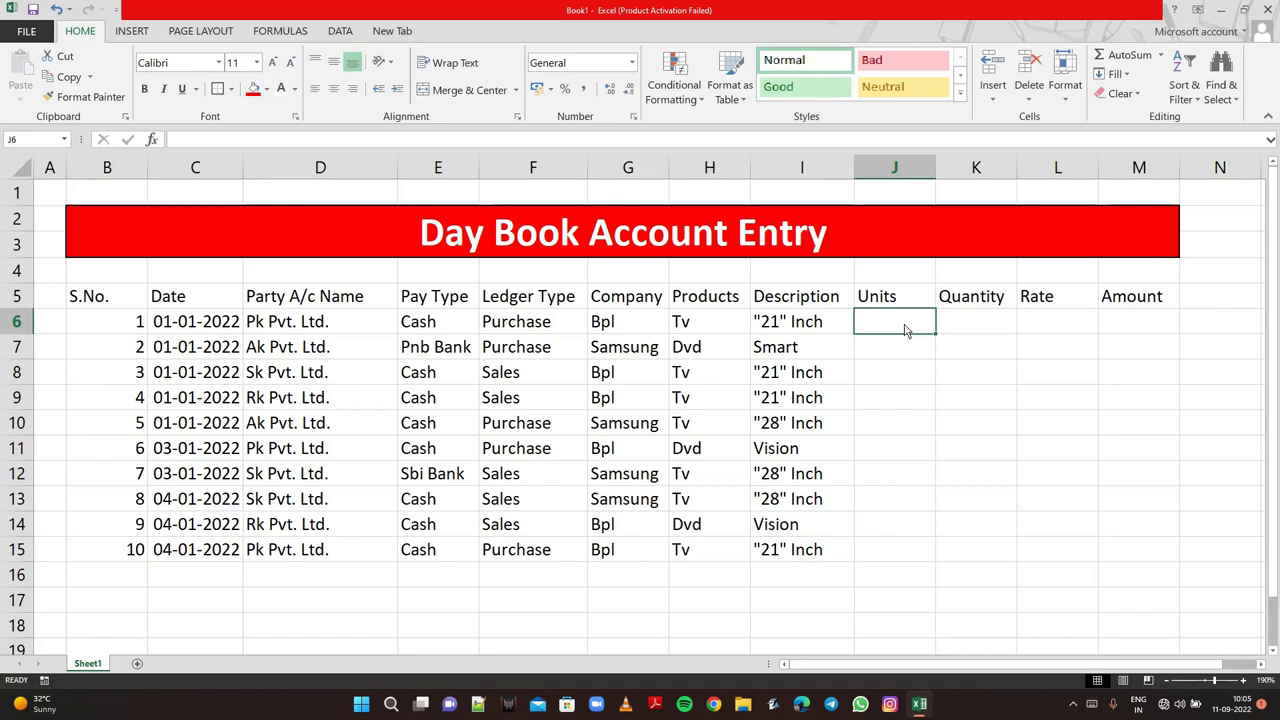
pyautogui.write('Pie')
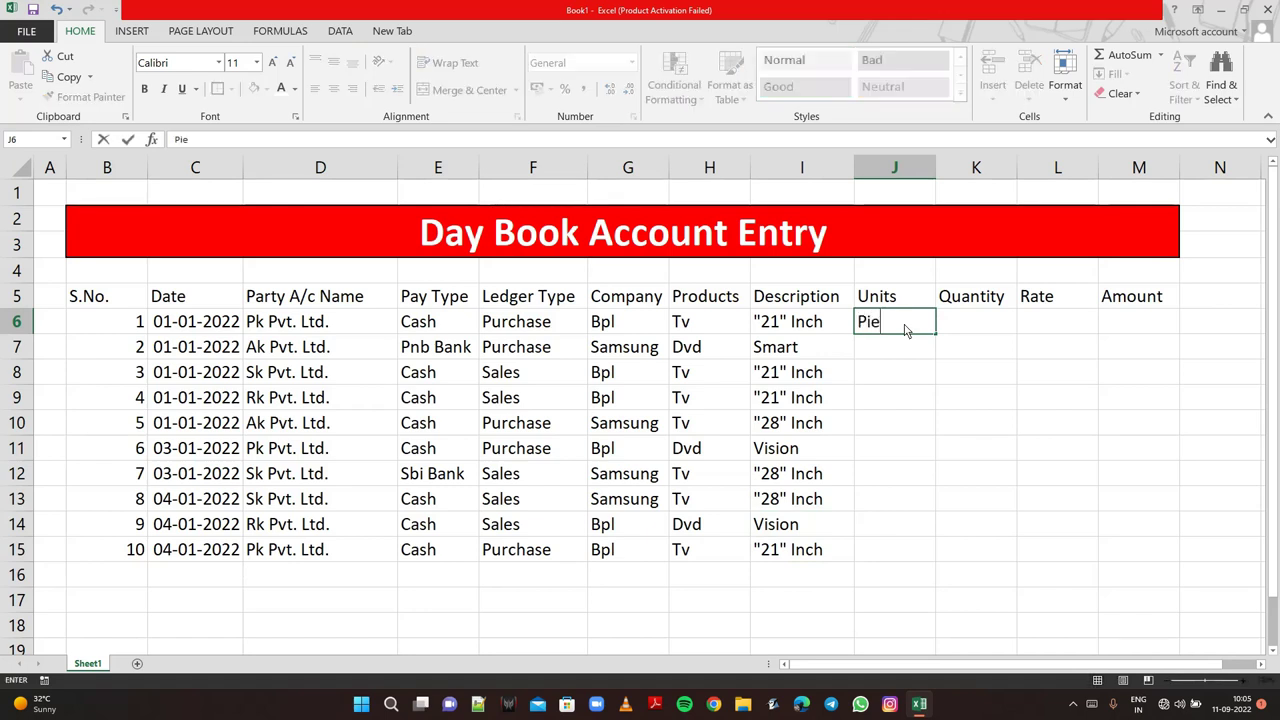
pyautogui.write('ces')
pyautogui.click(926, 352)
pyautogui.click(921, 332)
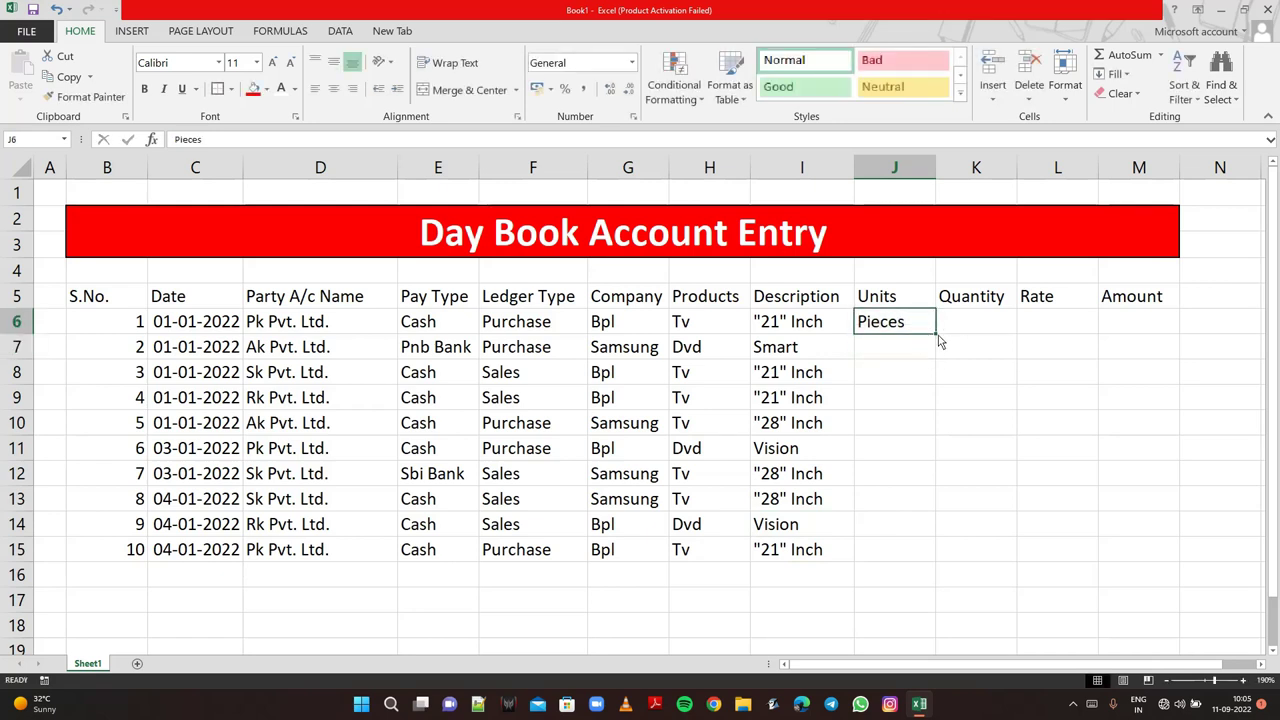
pyautogui.moveTo(935, 349); pyautogui.dragTo(932, 566)
# - Enter quantities 20, 25, 5, 3 and 30 into K6:K10
pyautogui.click(990, 332)
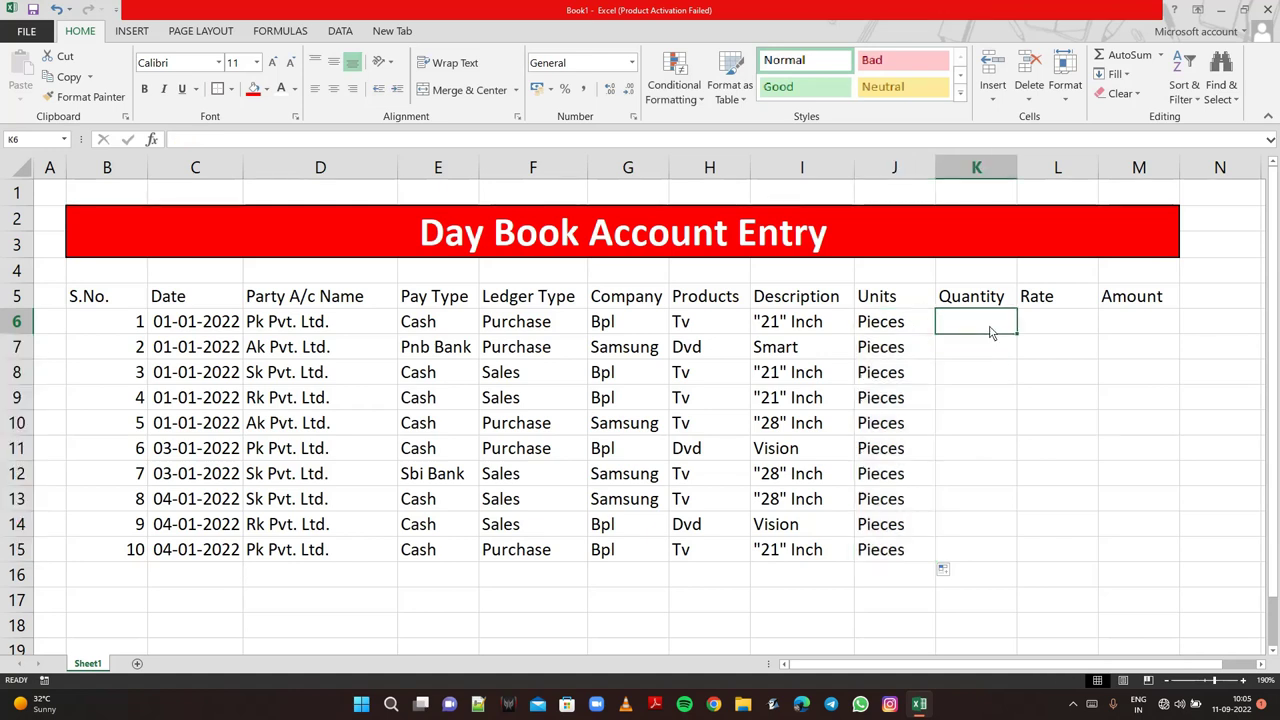
pyautogui.write('20')
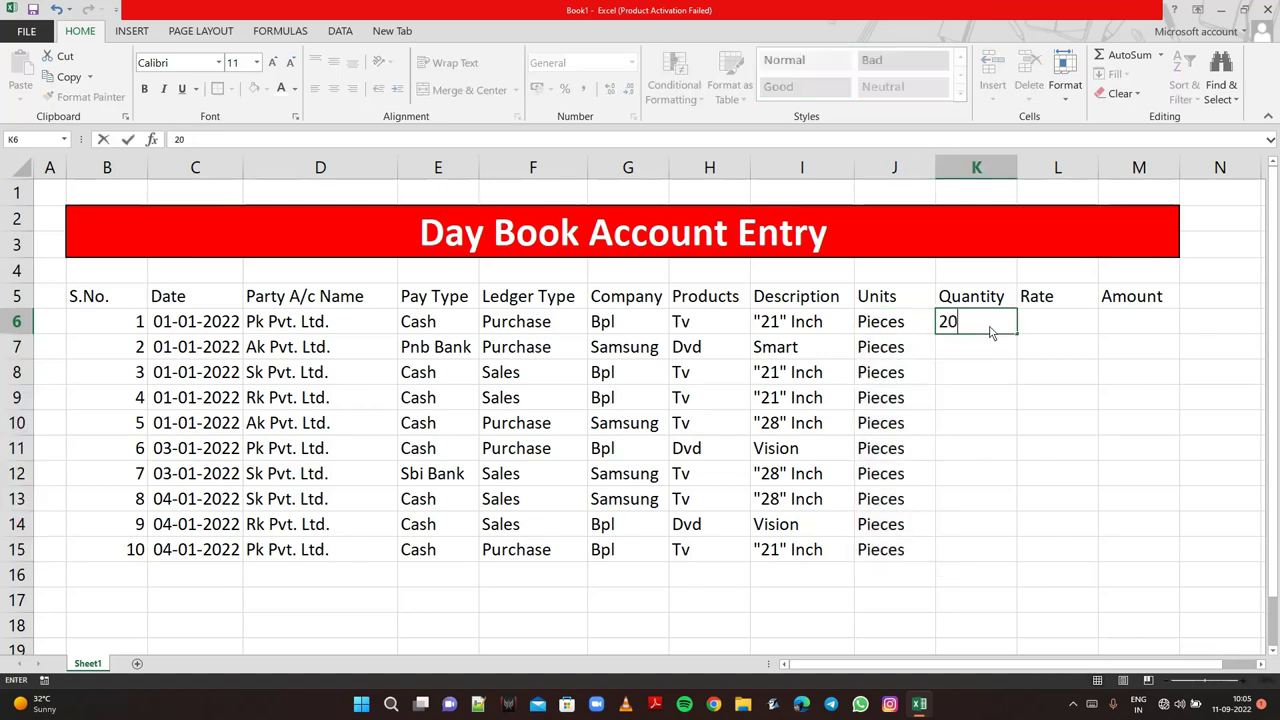
pyautogui.press('Return')
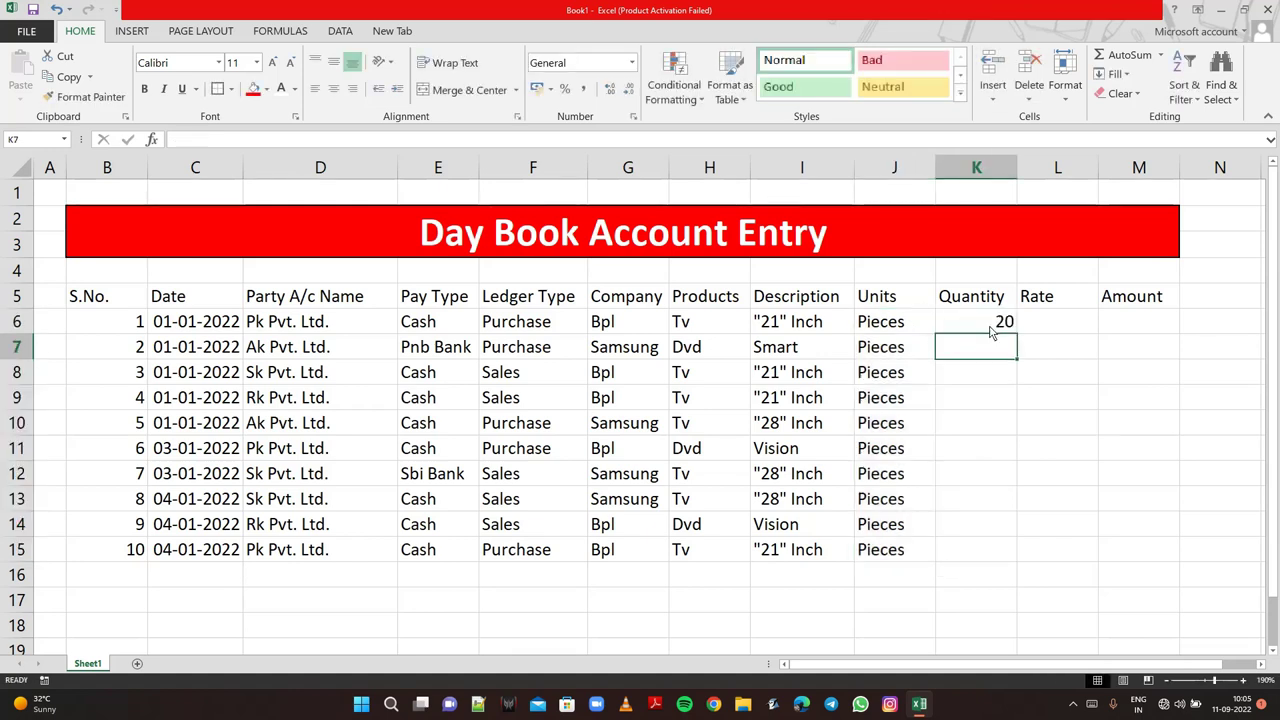
pyautogui.write('25')
pyautogui.press('Return')
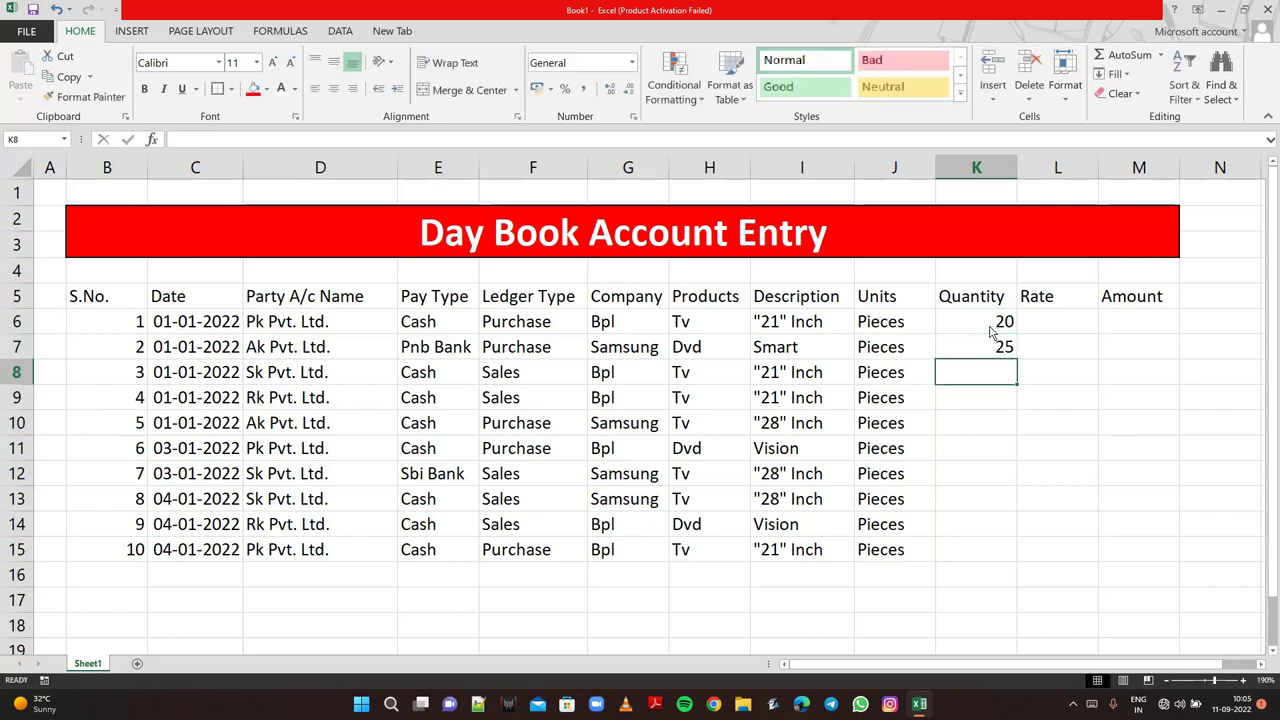
pyautogui.write('5')
pyautogui.press('Return')
pyautogui.write('3')
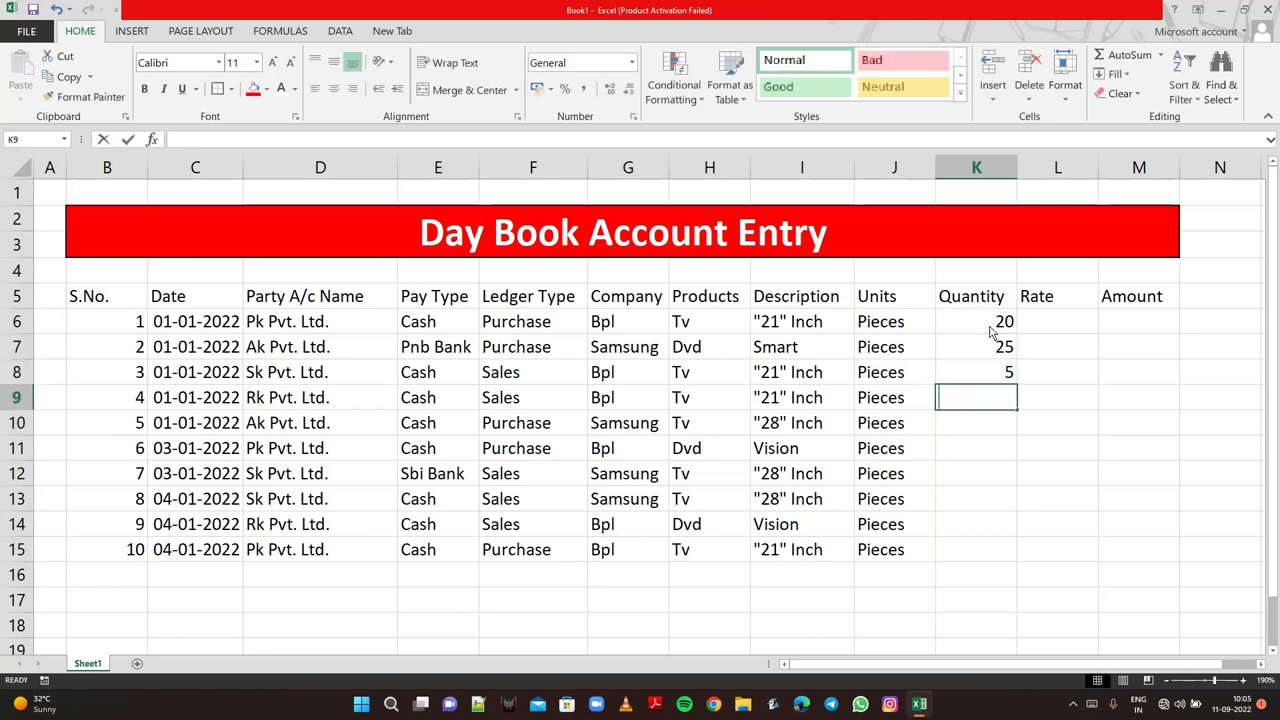
pyautogui.press('Return')
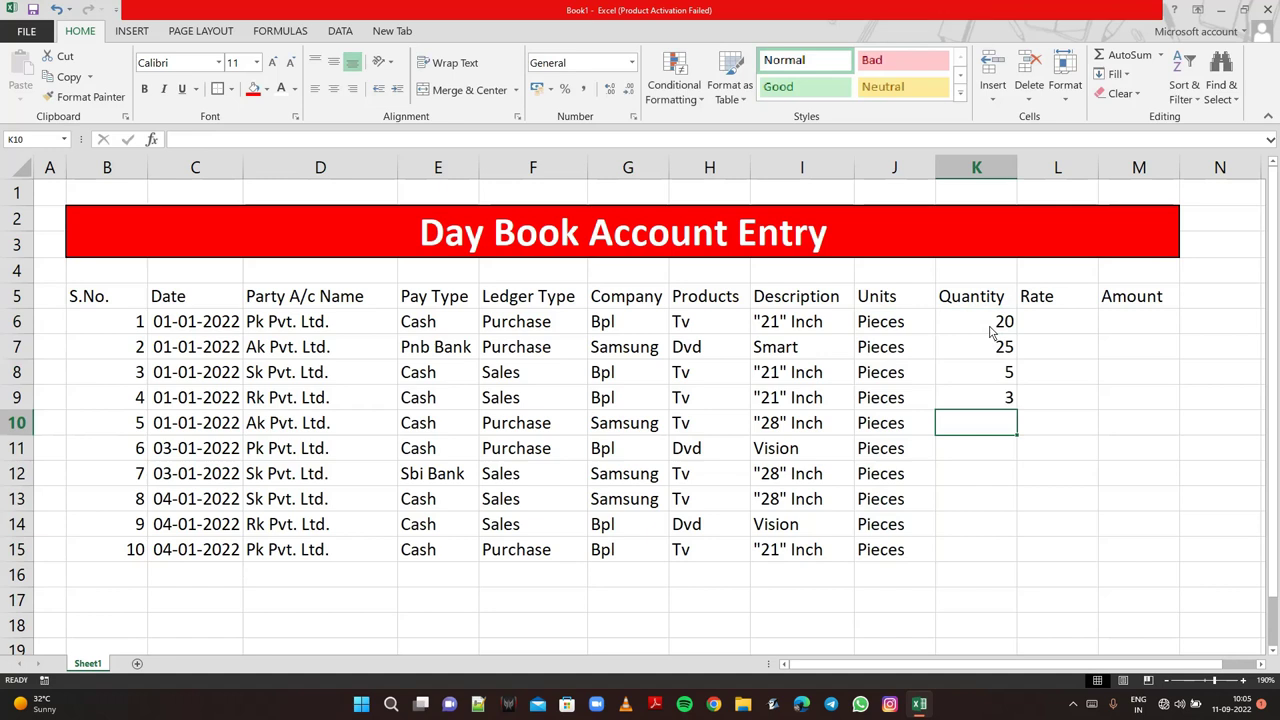
pyautogui.write('30')
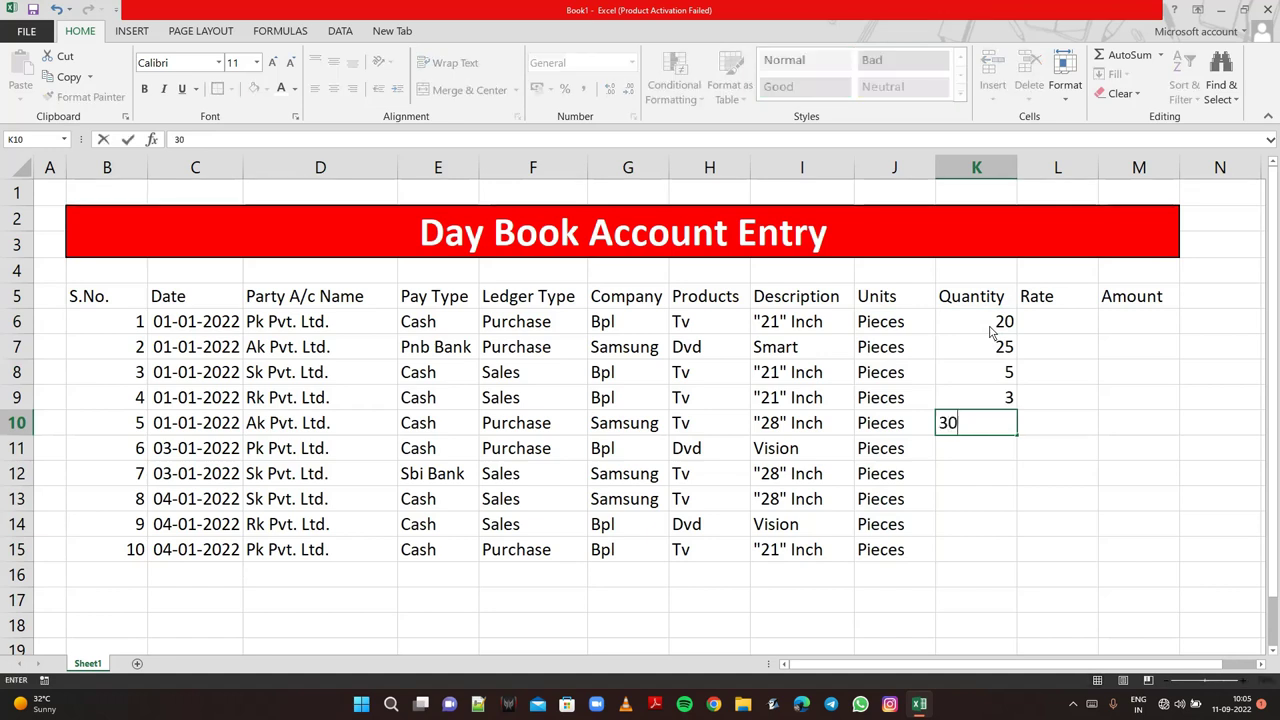
pyautogui.press('Return')
# - Enter quantities 25, 5, 3, 8 and 10 into K11:K15, then type rate 15000 in L6
pyautogui.write('25')
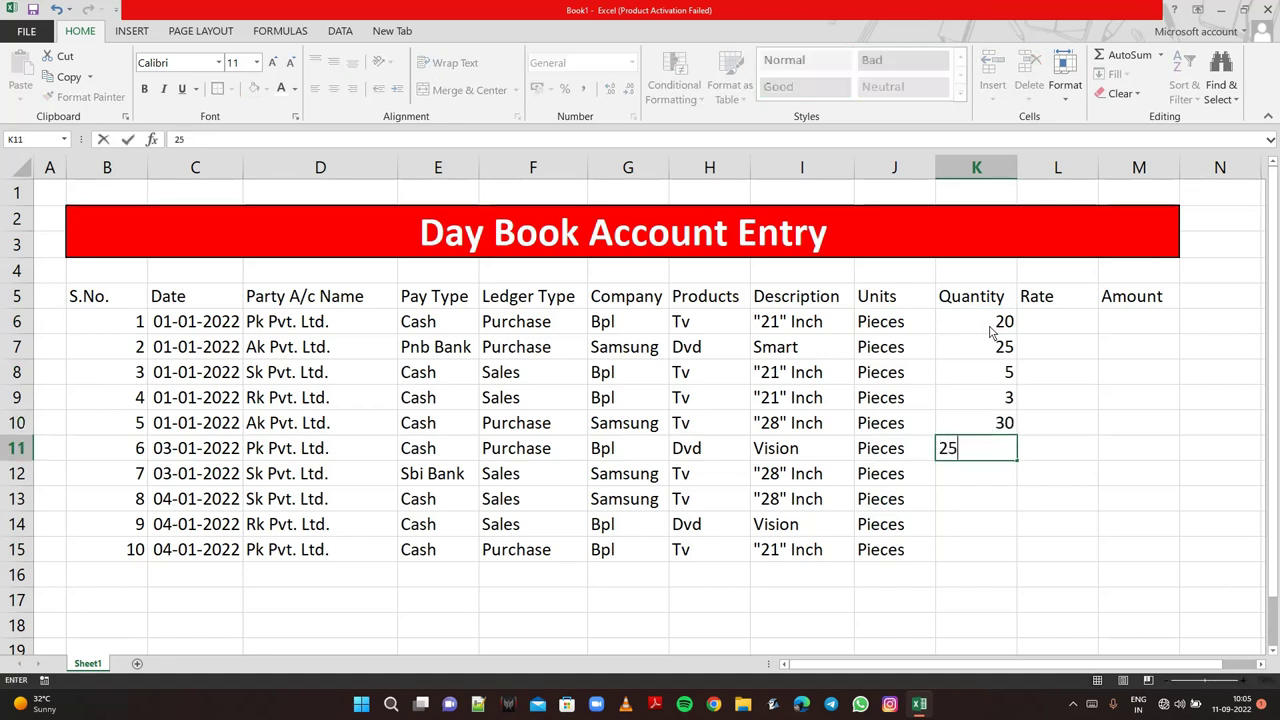
pyautogui.press('Return')
pyautogui.write('5')
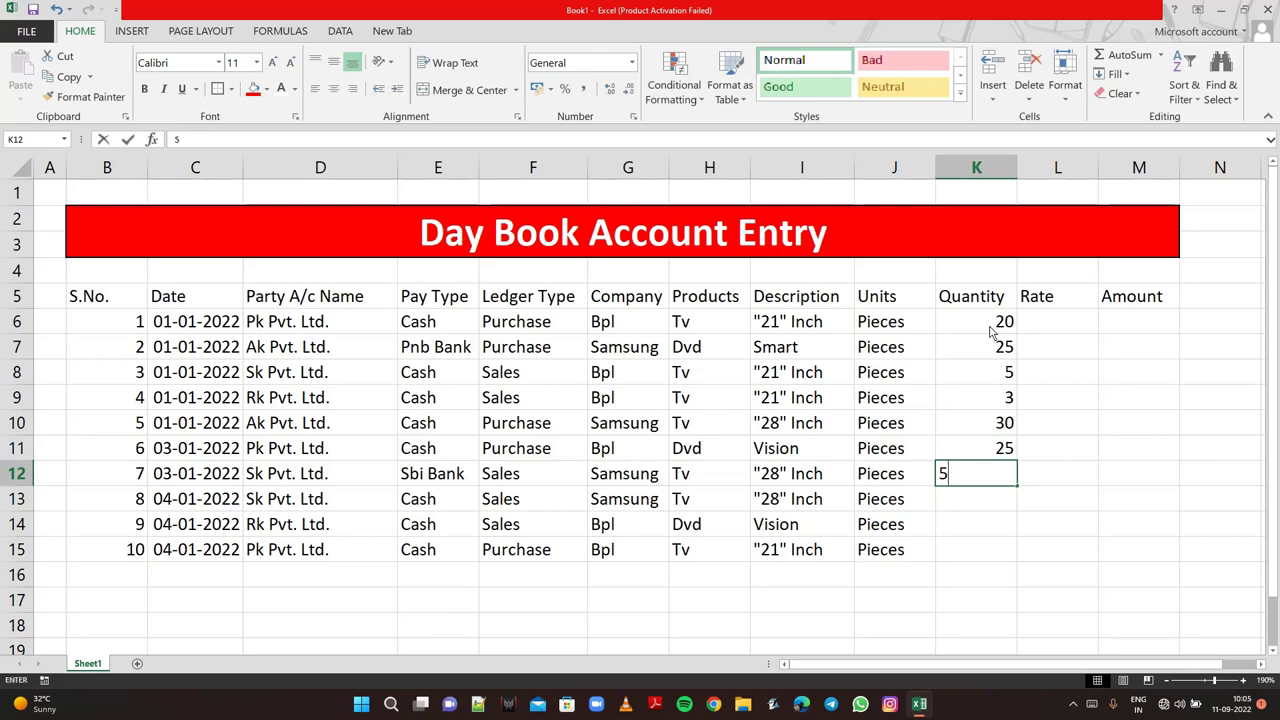
pyautogui.press('Return')
pyautogui.write('3')
pyautogui.press('Return')
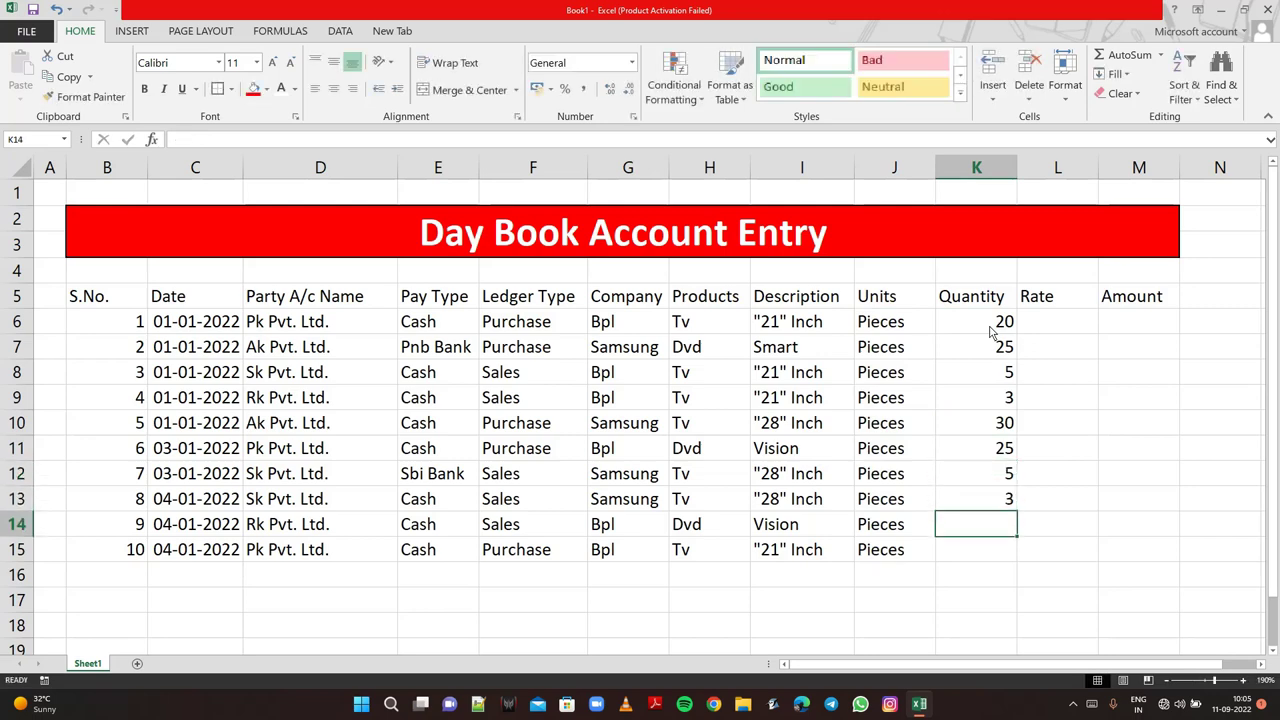
pyautogui.write('8')
pyautogui.press('Return')
pyautogui.write('10')
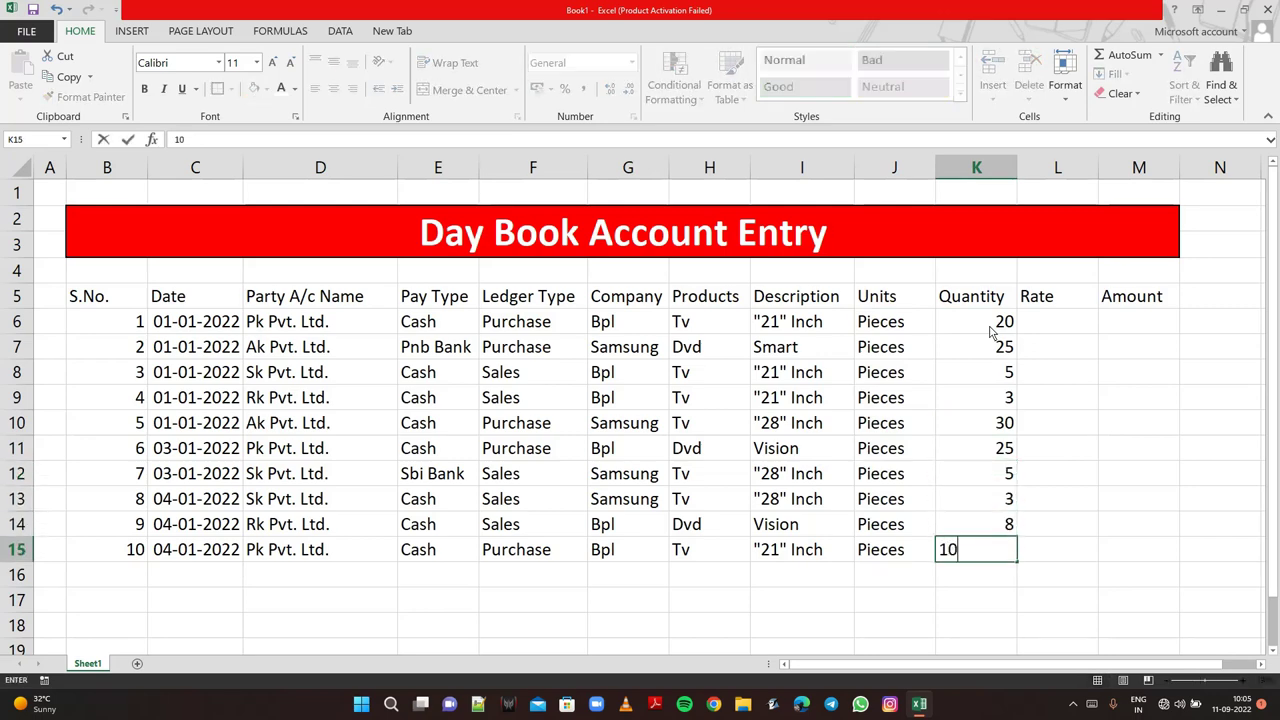
pyautogui.press('Return')
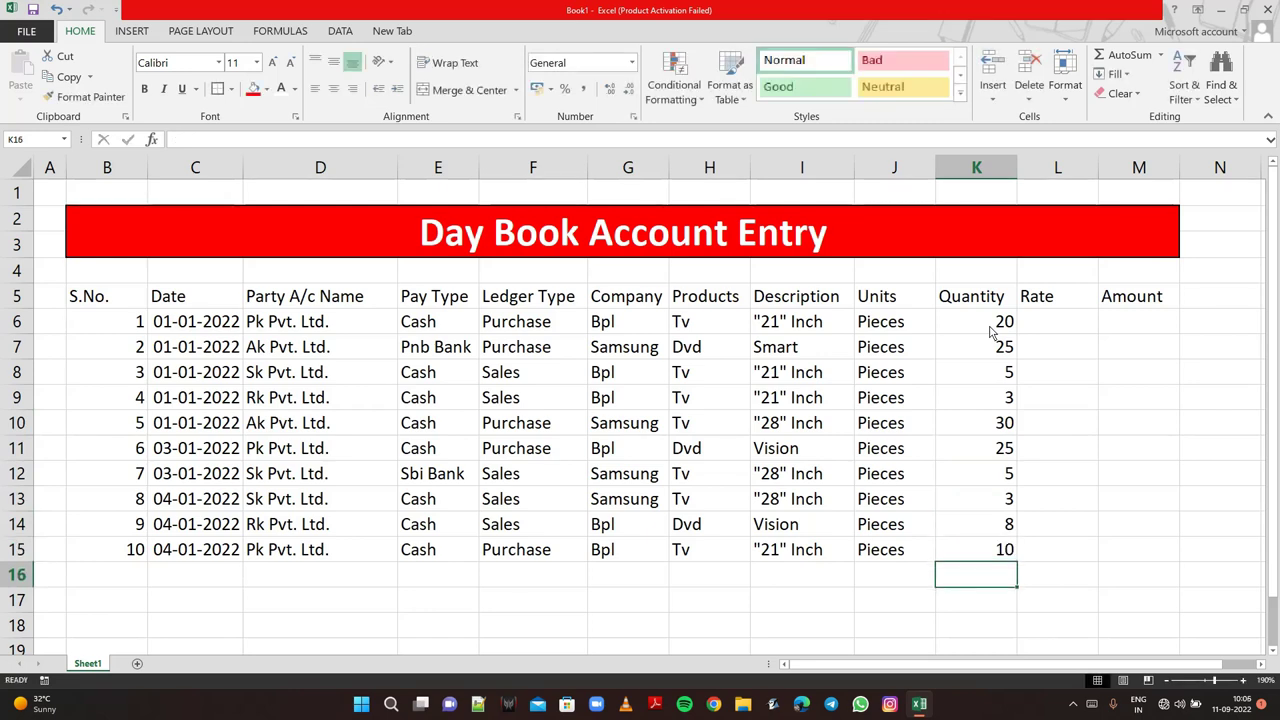
pyautogui.click(1065, 331)
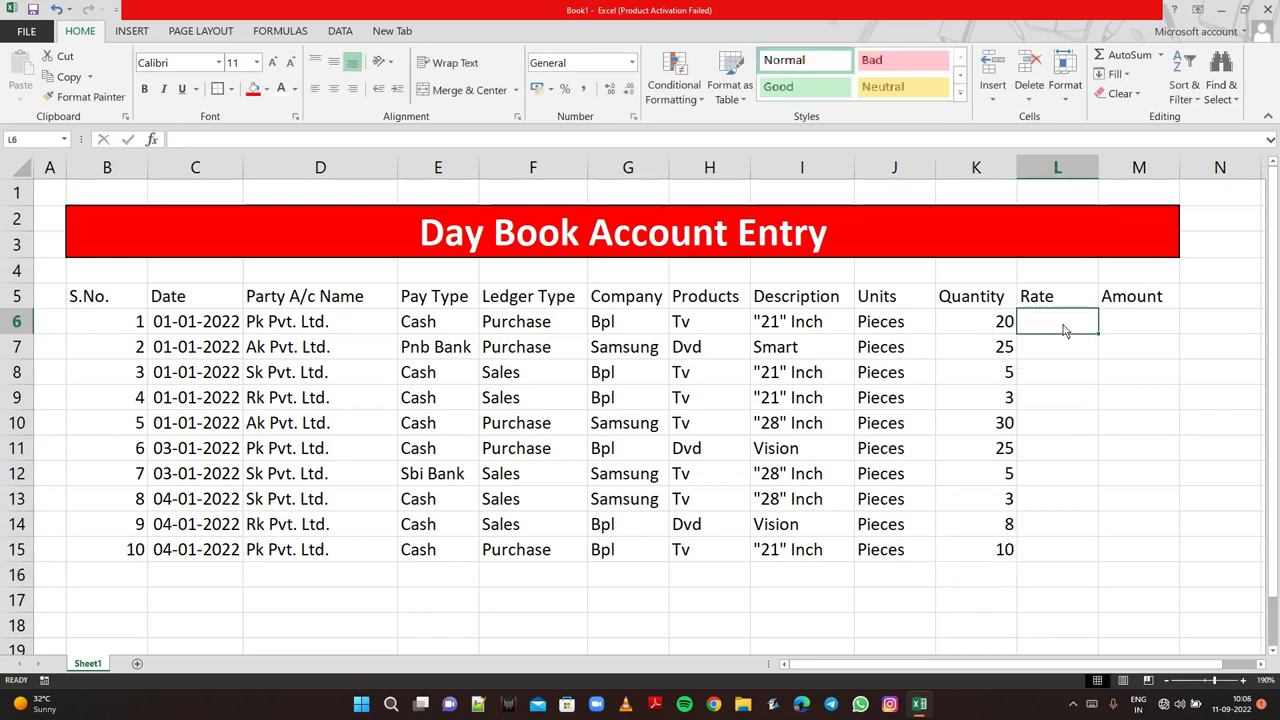
pyautogui.write('15')
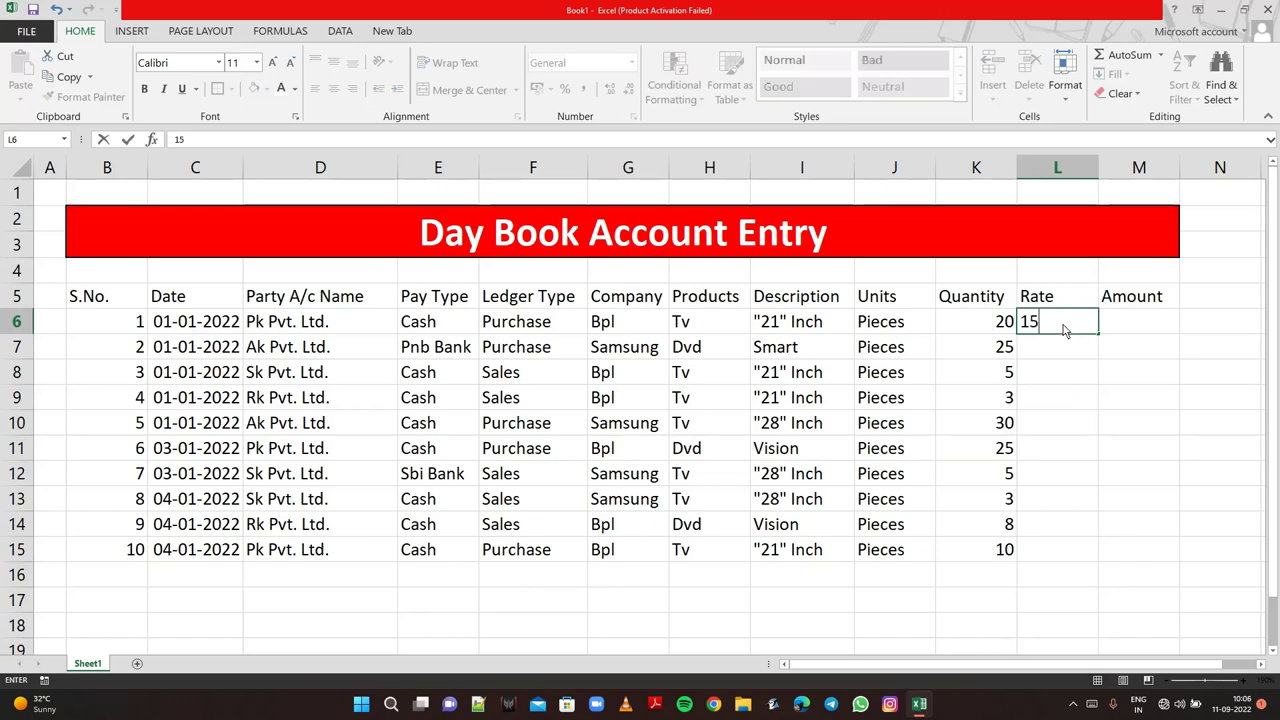
pyautogui.write('000')
# - Enter rates 15000, 6000, 16000, 16000 and 23500 into L6:L10
pyautogui.press('Return')
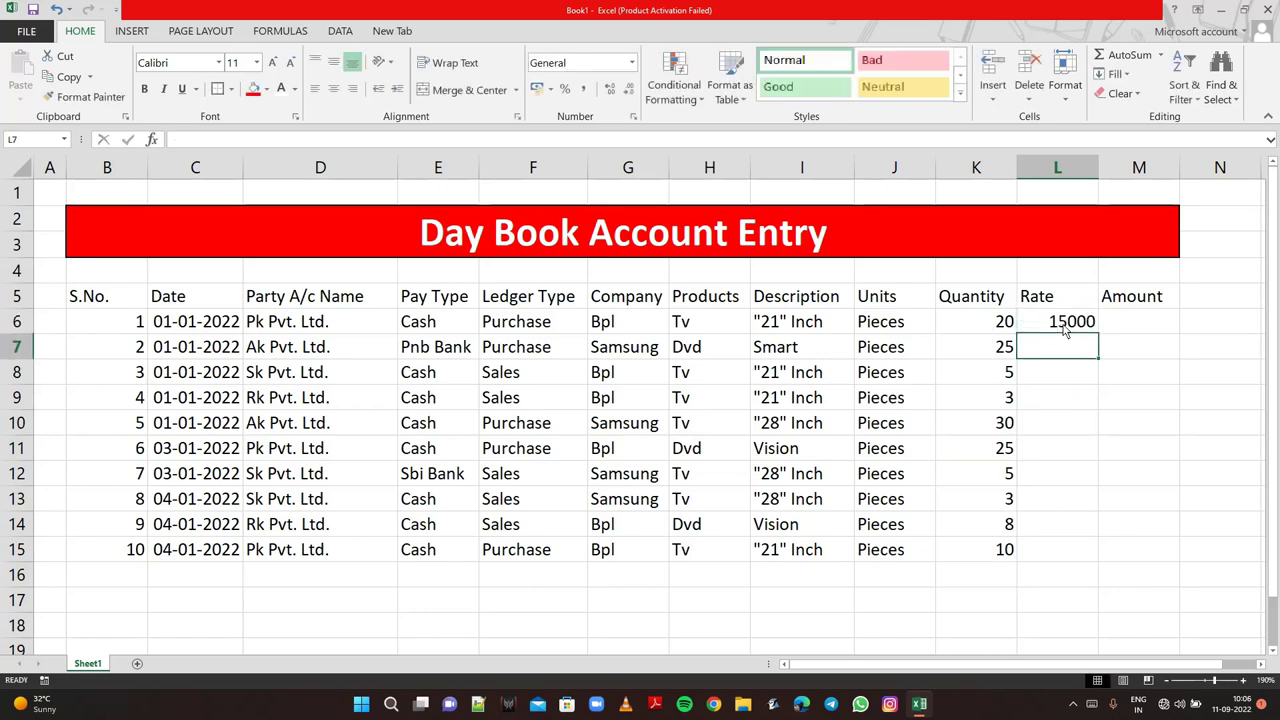
pyautogui.write('6')
pyautogui.write('000')
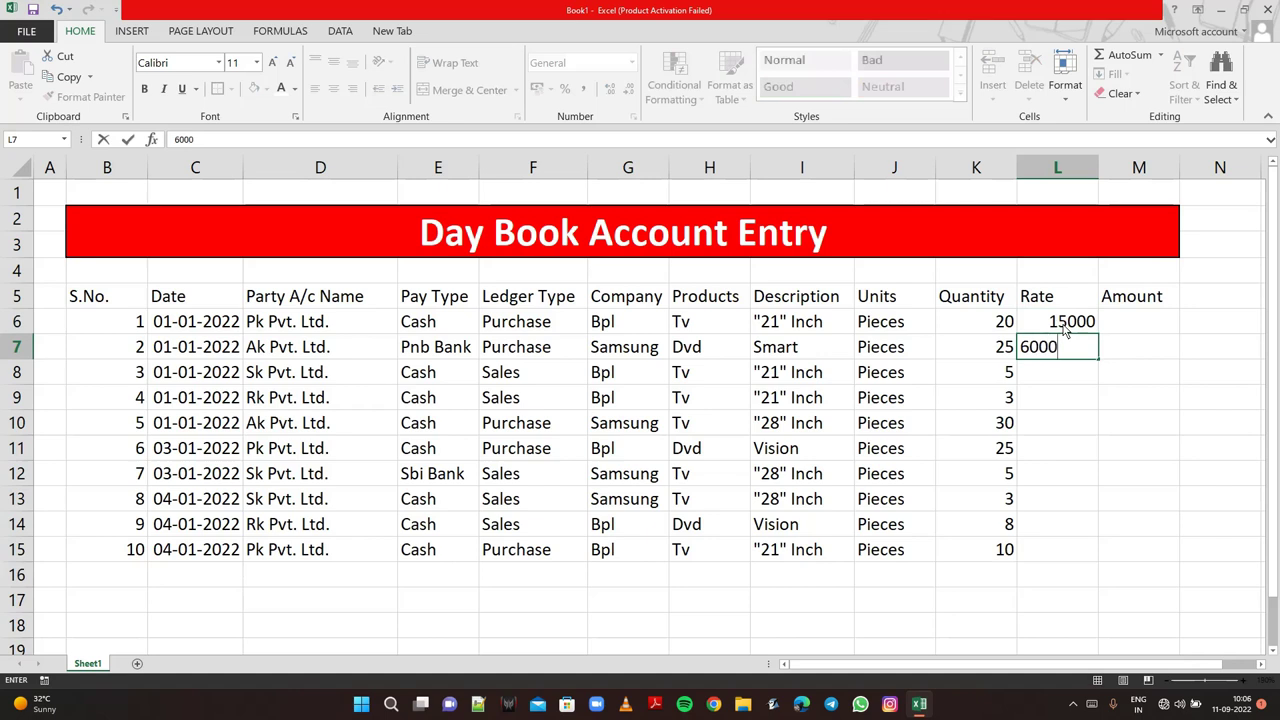
pyautogui.press('Return')
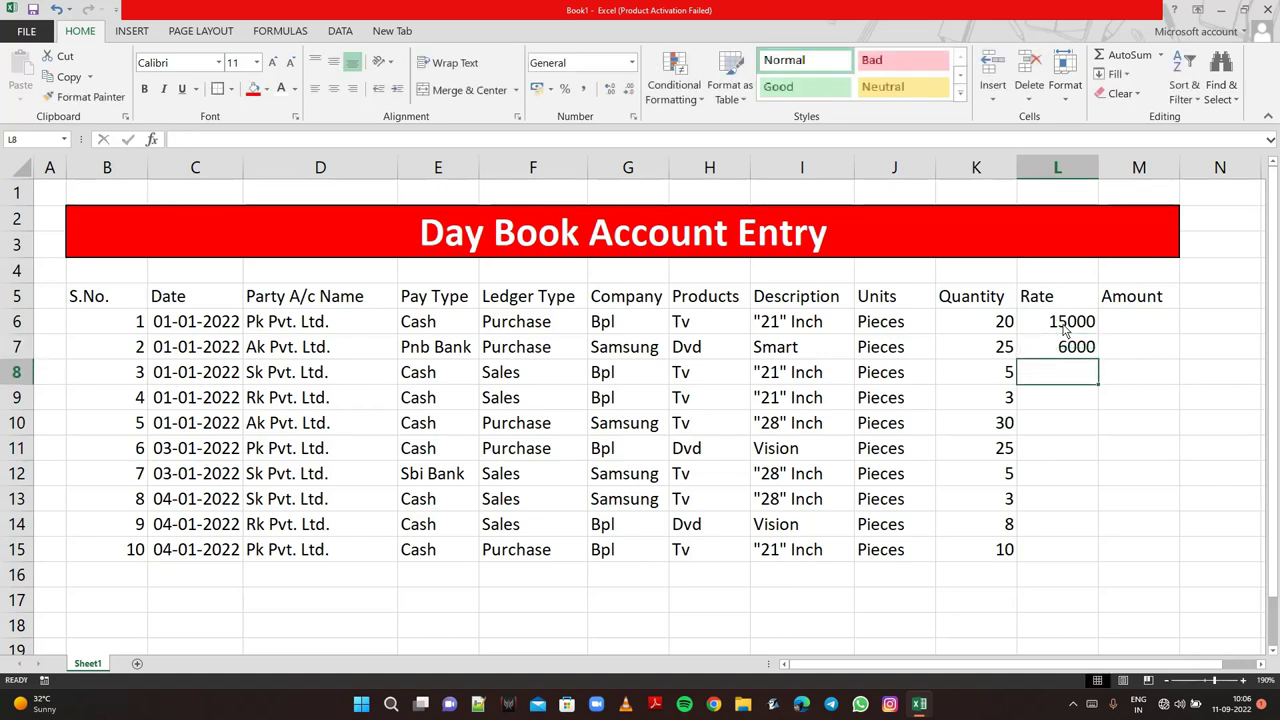
pyautogui.write('16000')
pyautogui.press('Return')
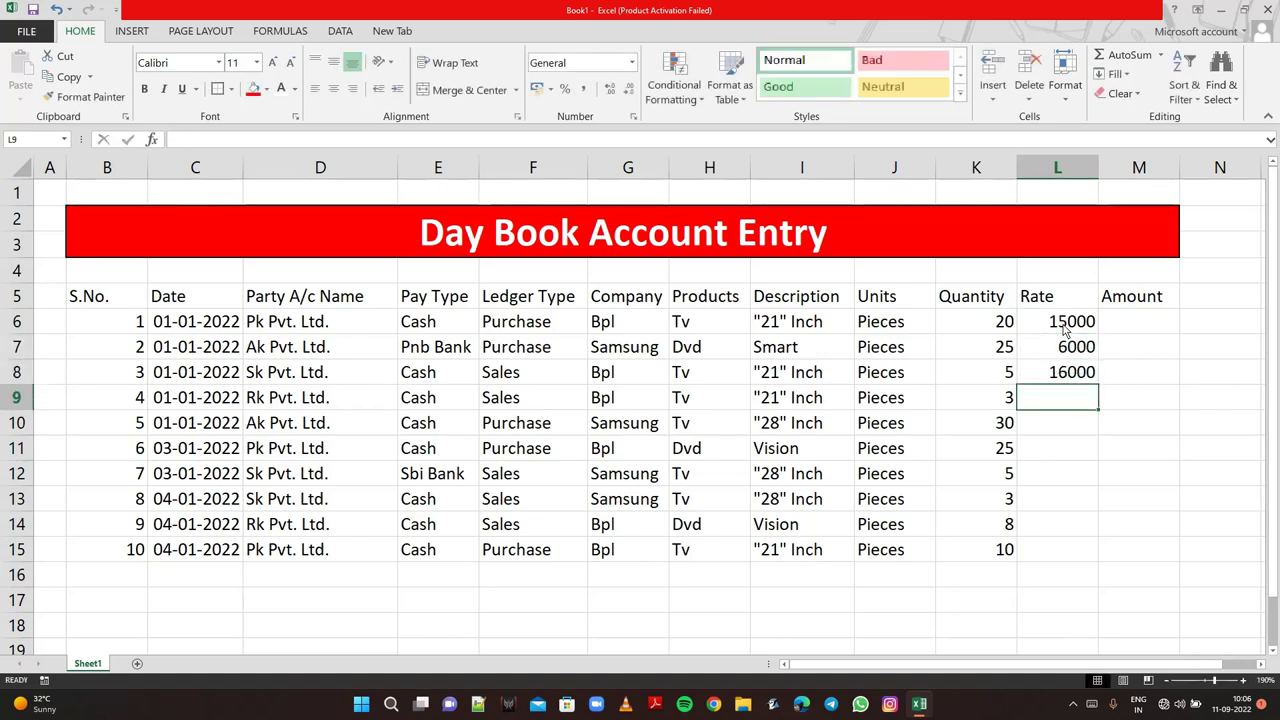
pyautogui.write('16')
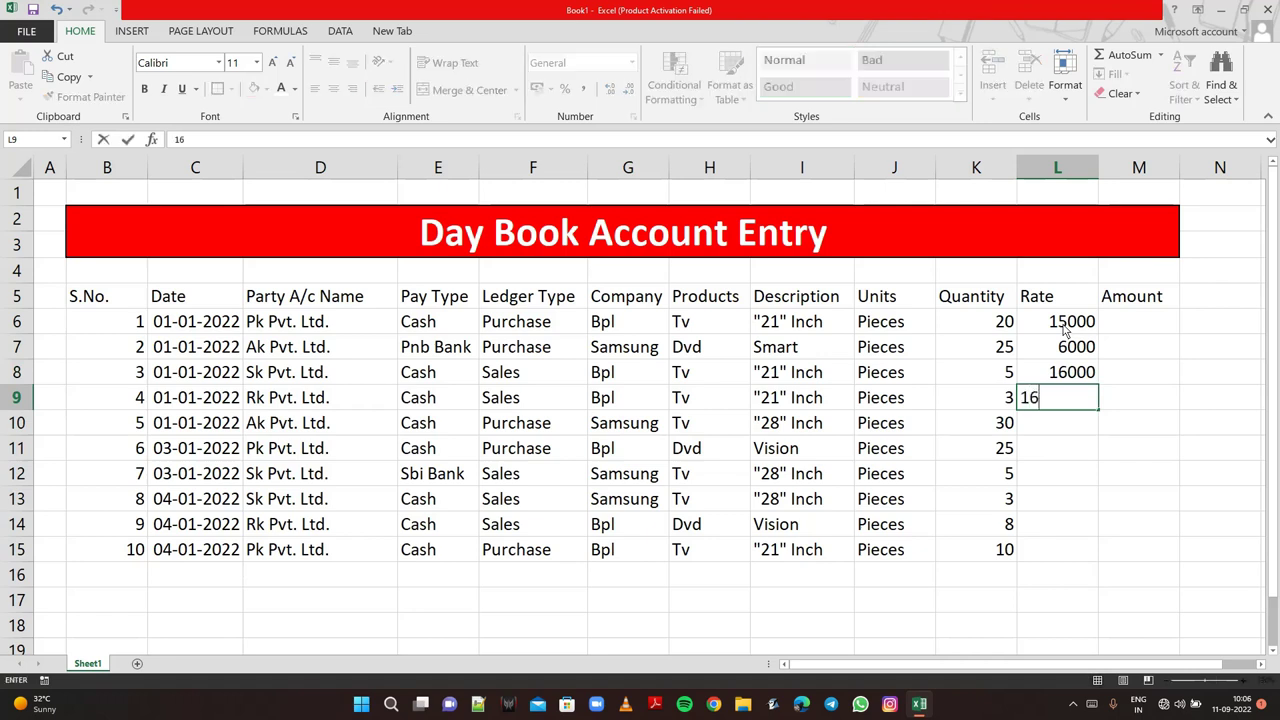
pyautogui.write('000')
pyautogui.press('Return')
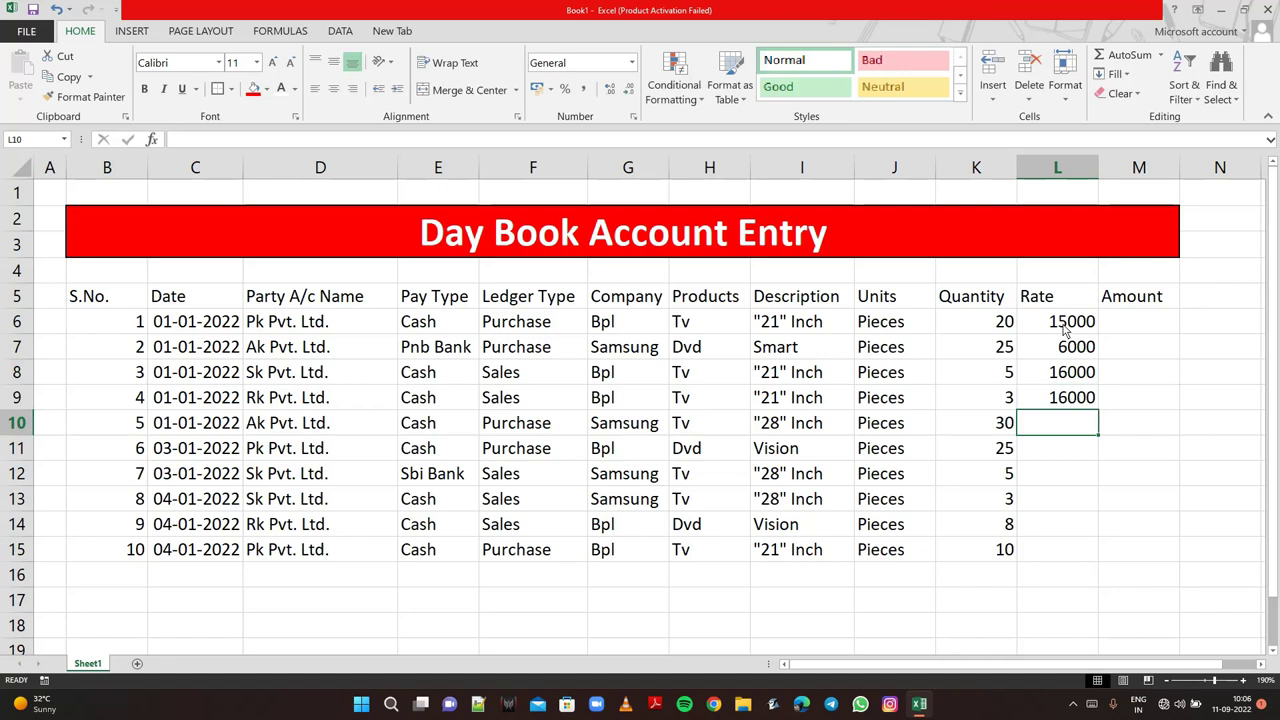
pyautogui.write('2')
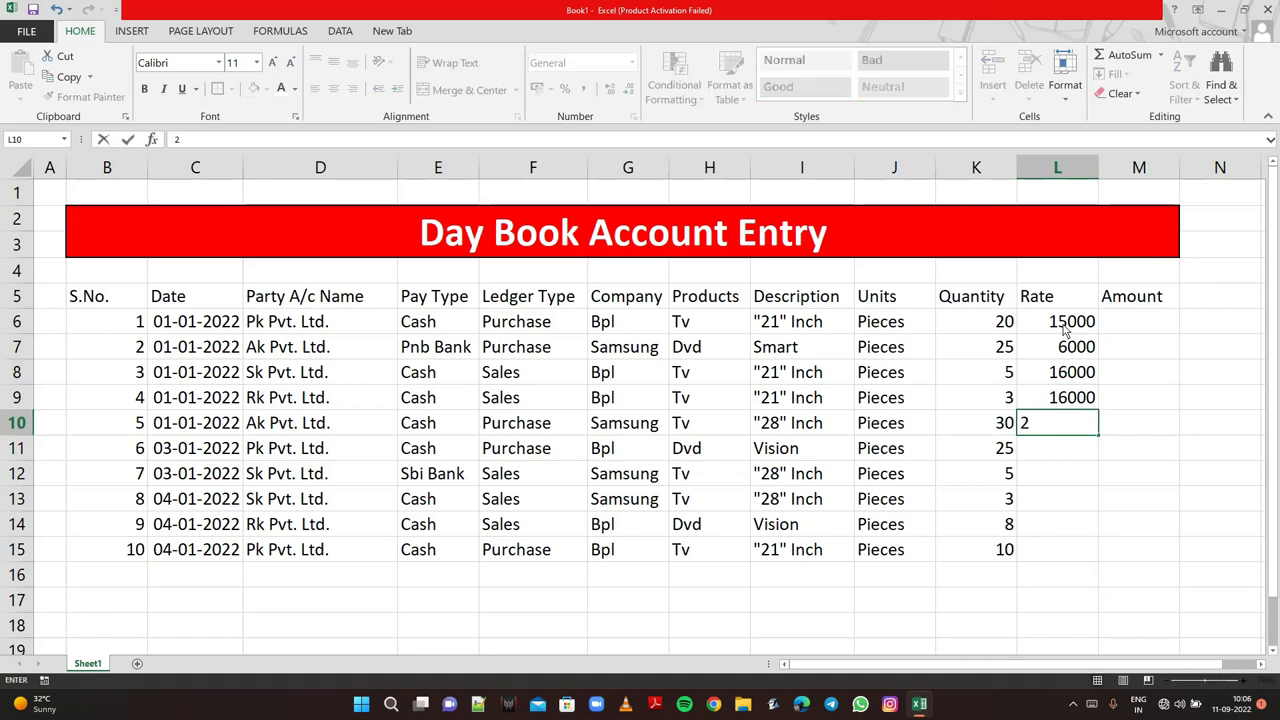
pyautogui.write('3500')
pyautogui.press('Return')
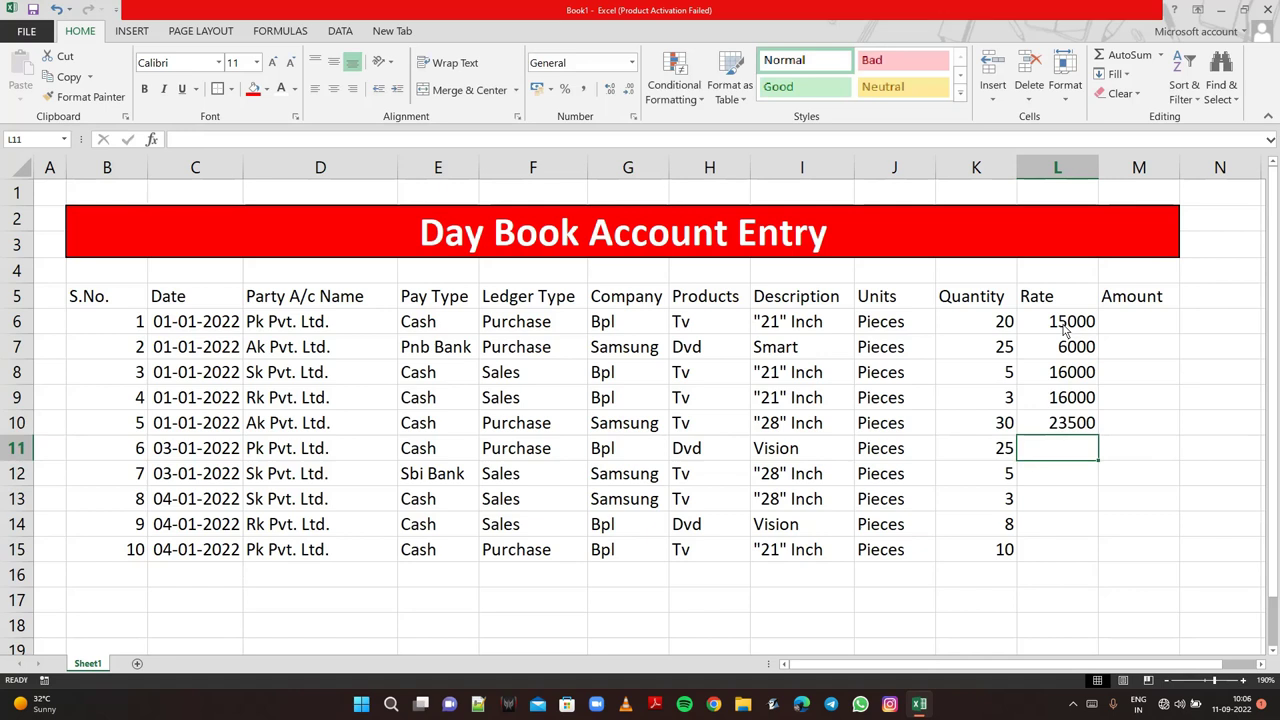
# - Enter rates 6500, 25000, 25000, 8000 and 16000 into L11:L15
pyautogui.write('6500')
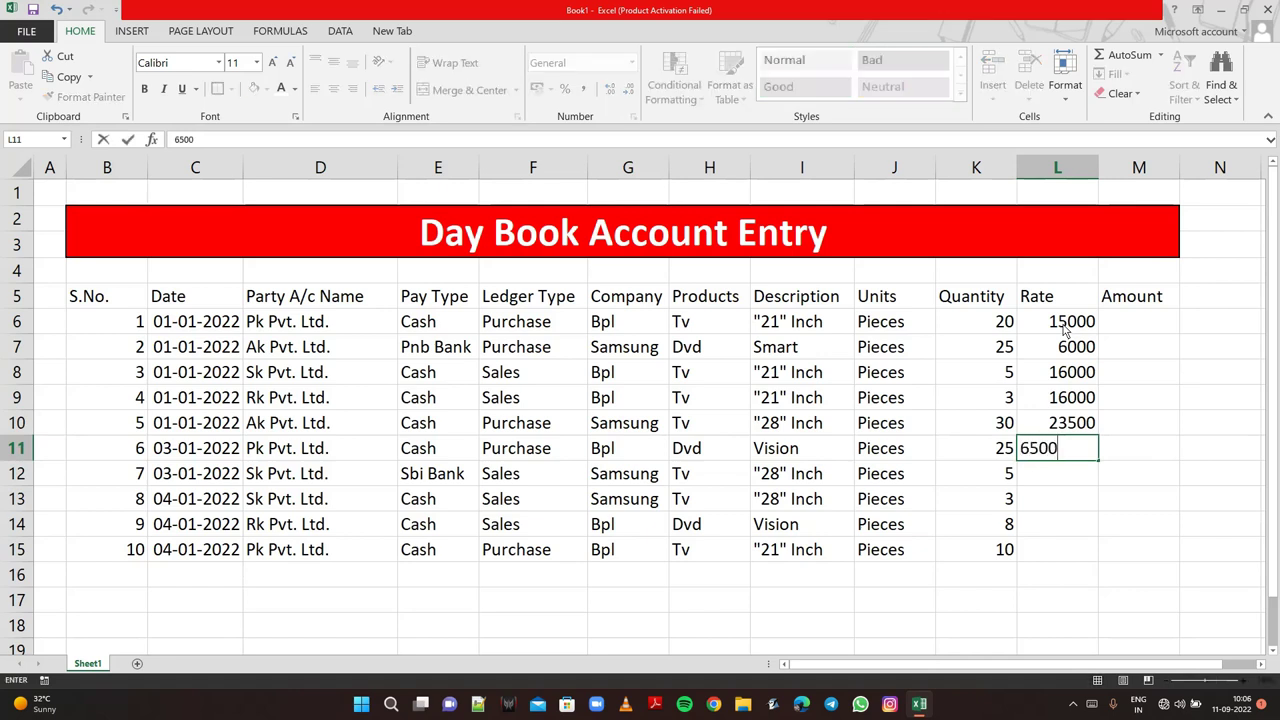
pyautogui.press('Return')
pyautogui.write('2')
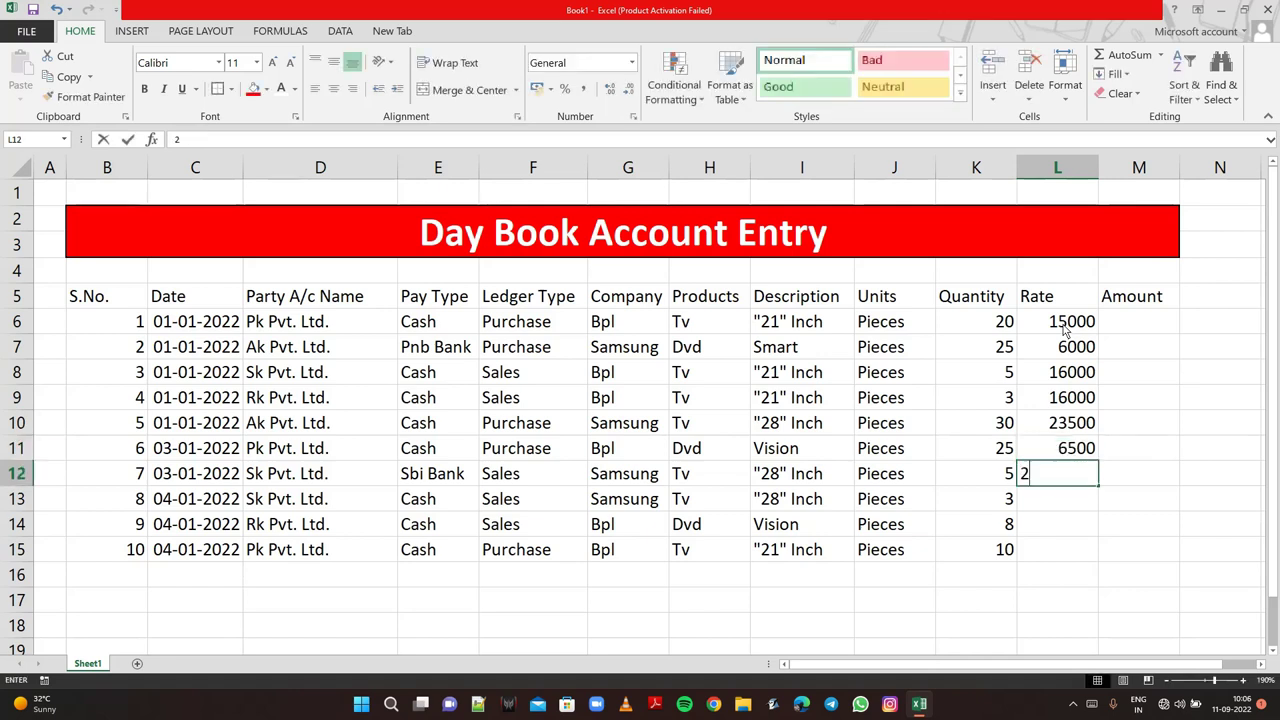
pyautogui.write('5000')
pyautogui.press('Return')
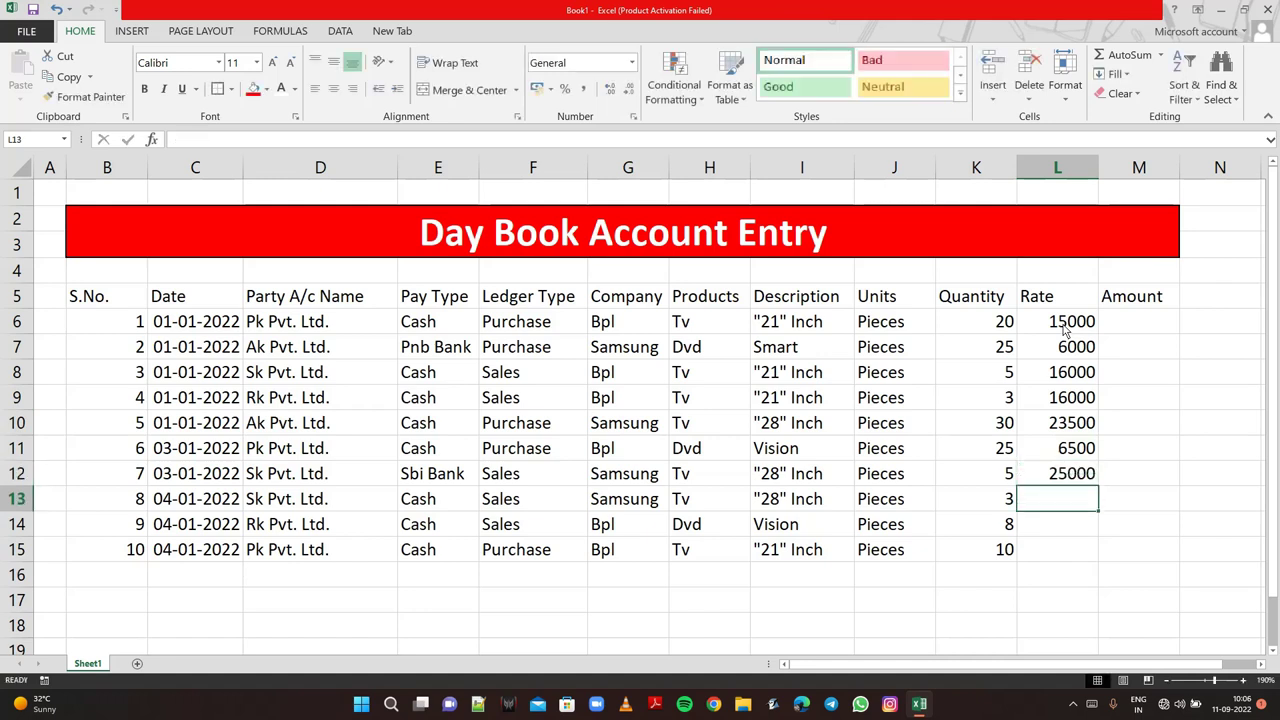
pyautogui.write('2500')
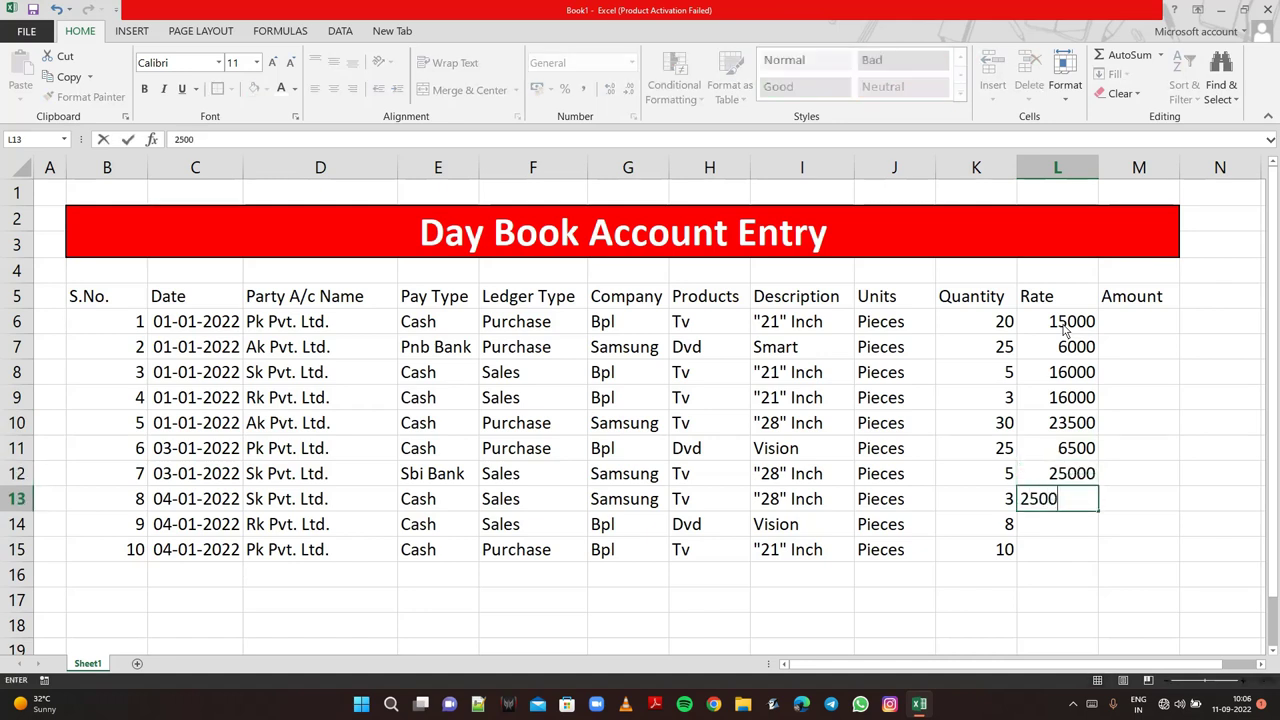
pyautogui.write('0')
pyautogui.press('Return')
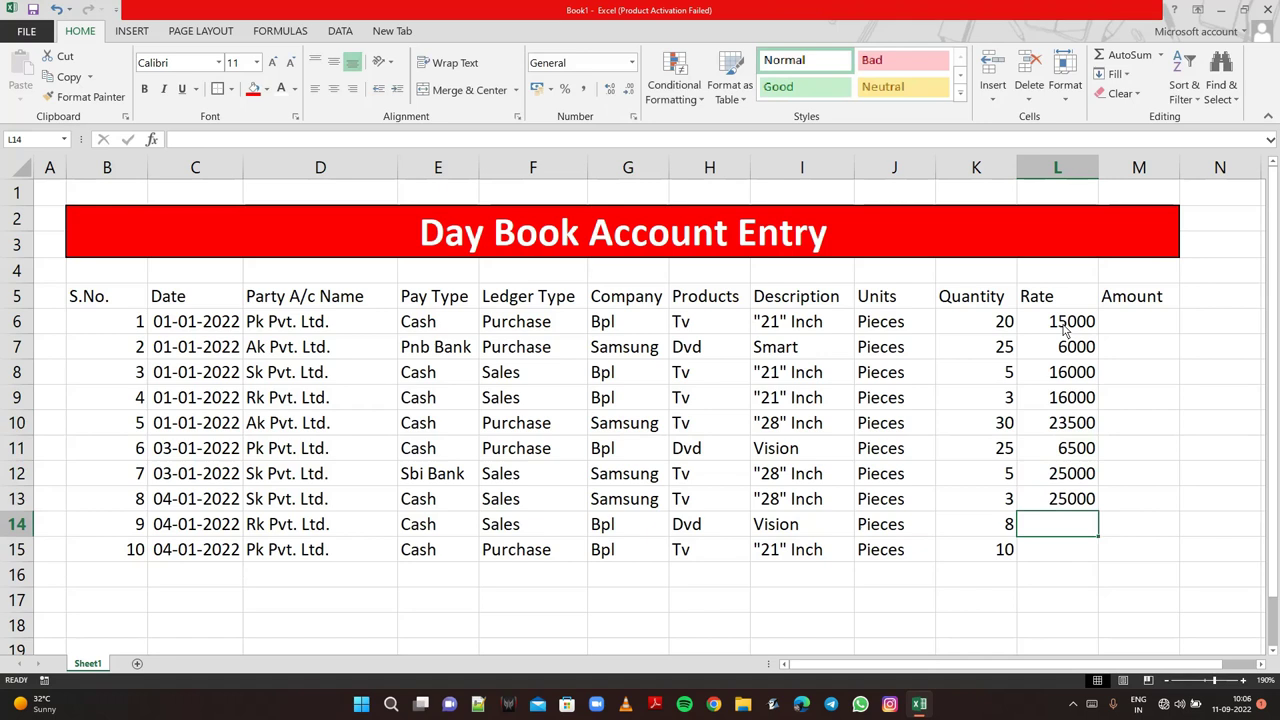
pyautogui.write('8000')
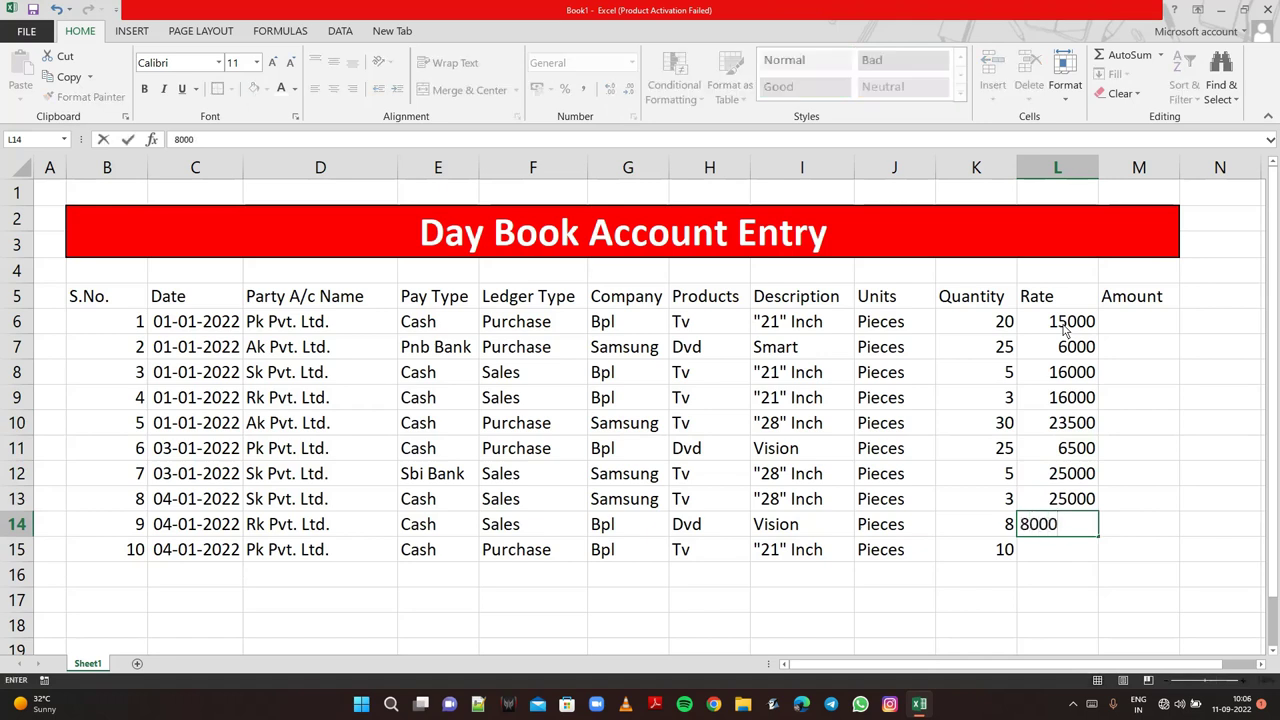
pyautogui.press('Return')
pyautogui.write('1')
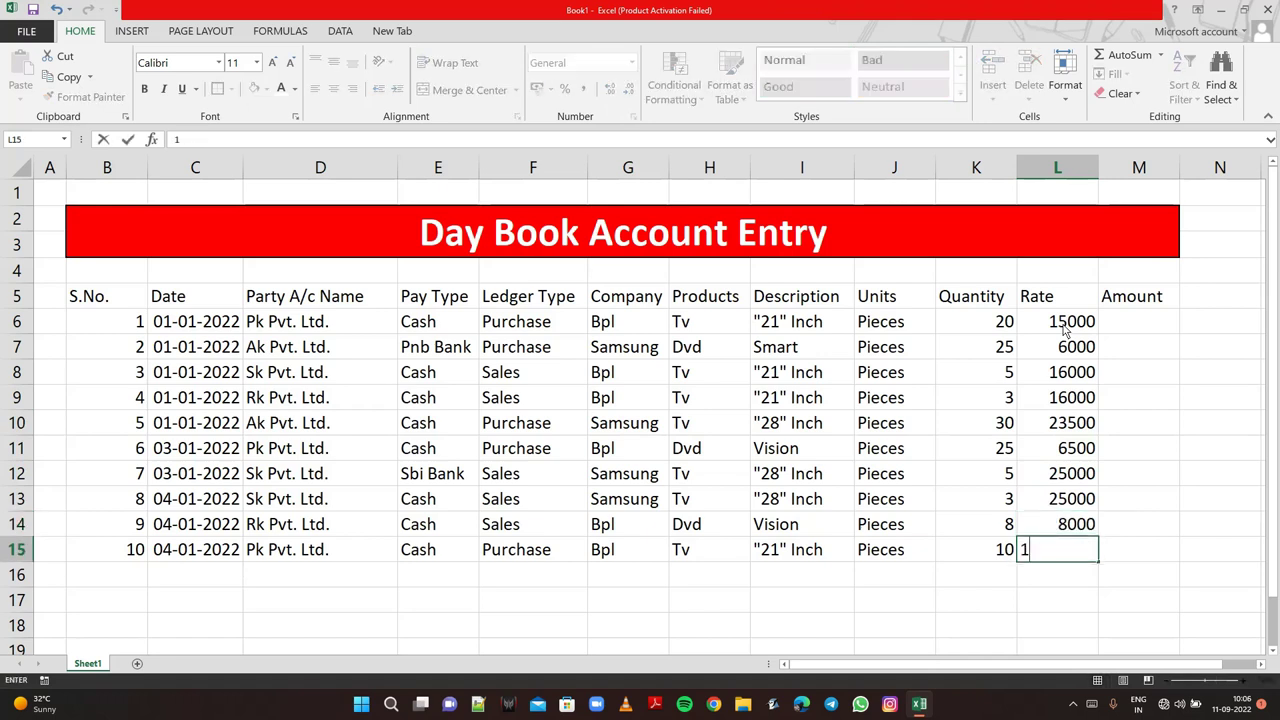
pyautogui.write('6000')
pyautogui.press('Return')
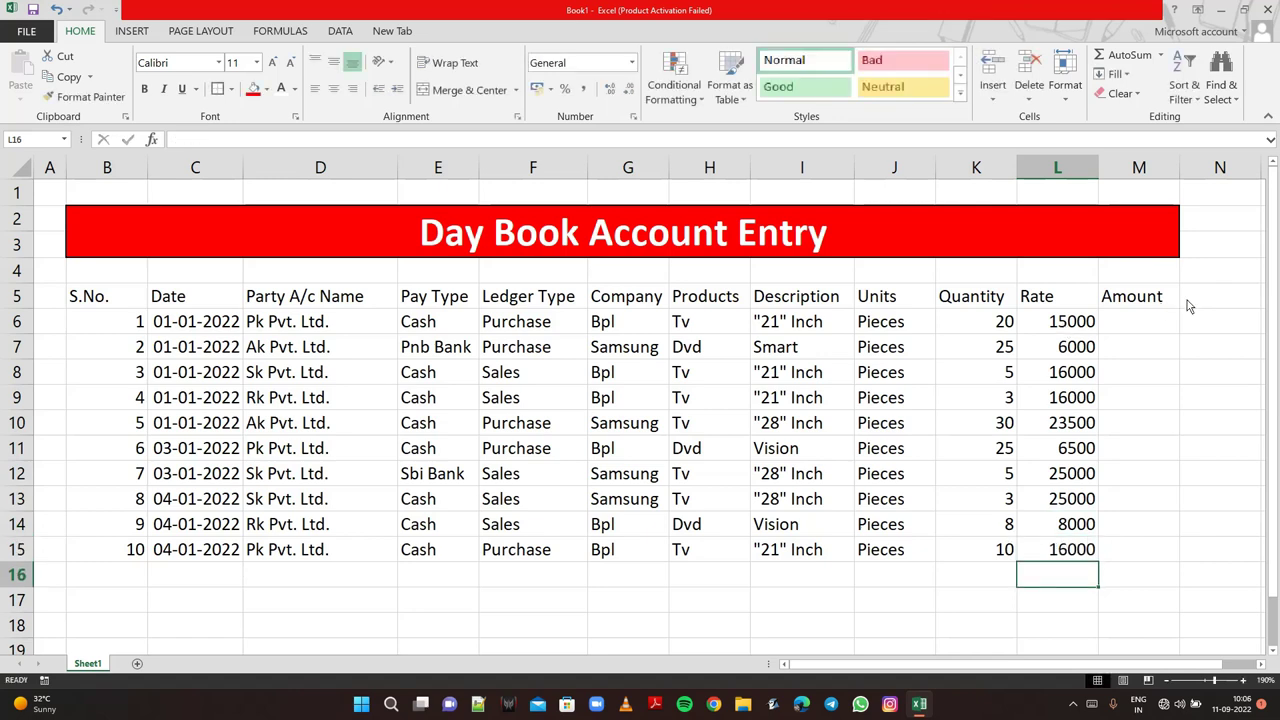
# - Enter the formula =L6*K6 in M6 for the first amount
pyautogui.click(1115, 325)
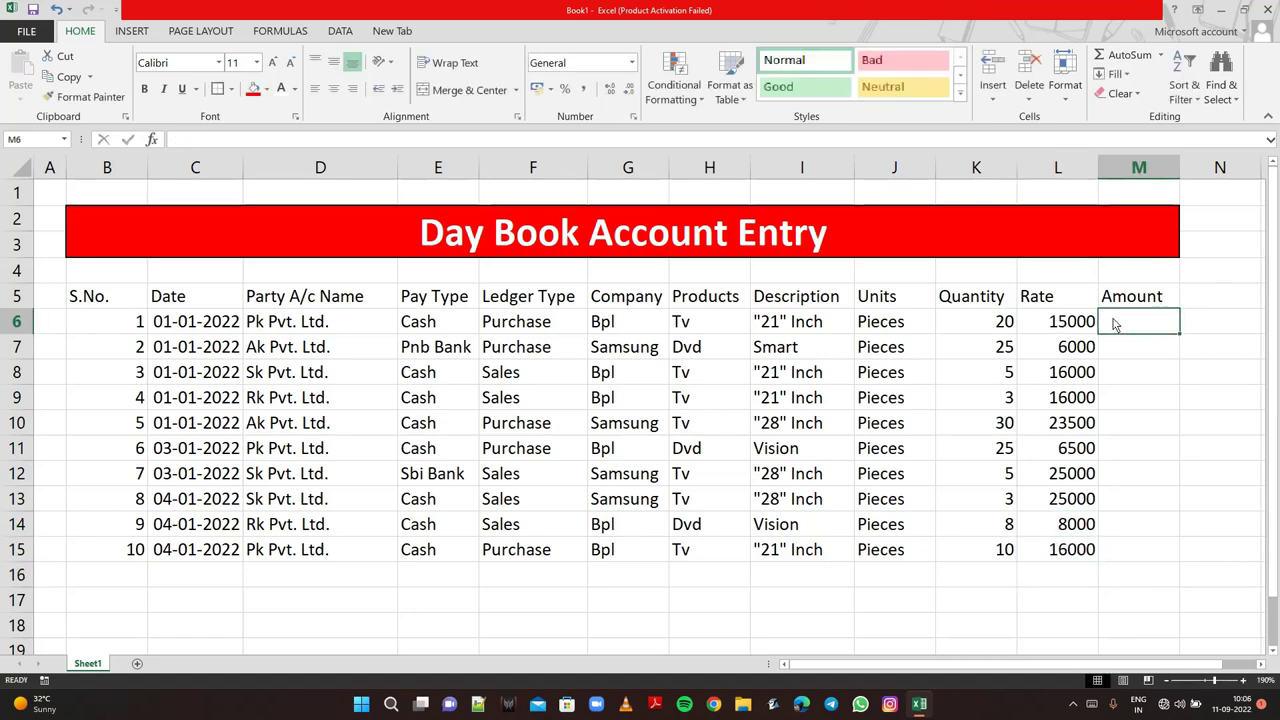
pyautogui.write('=')
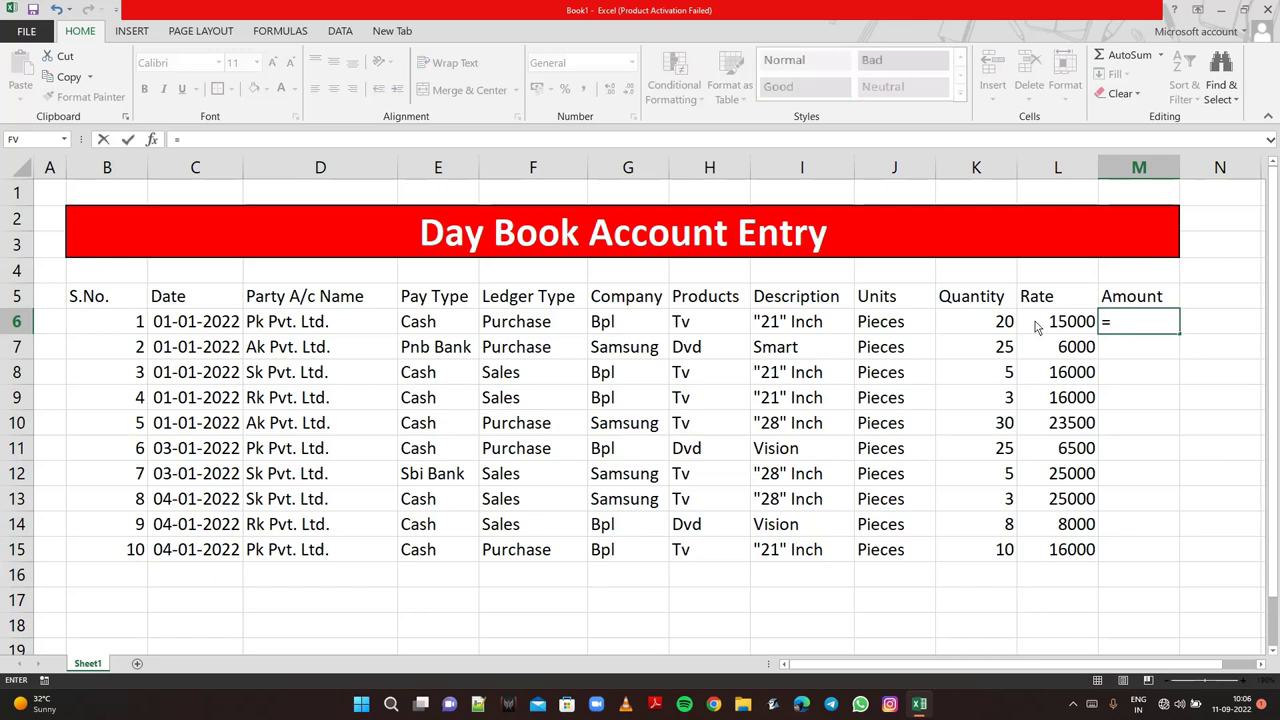
pyautogui.click(1037, 327)
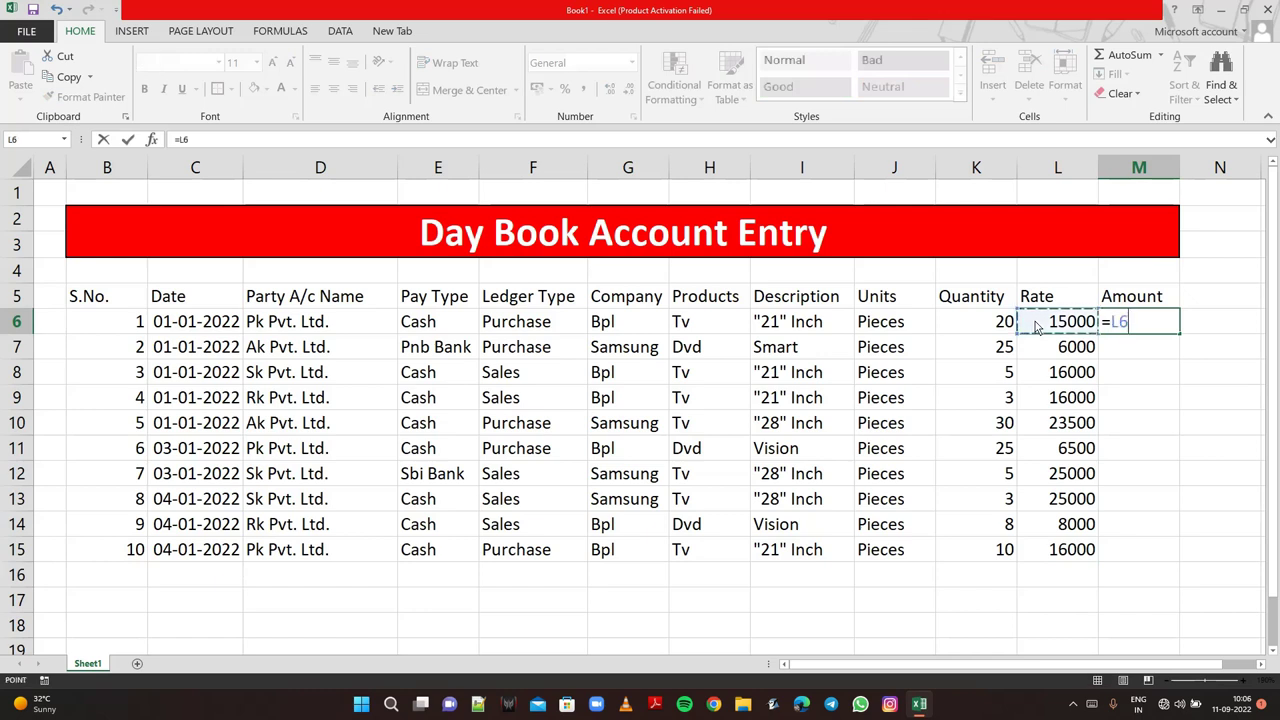
pyautogui.write('*')
pyautogui.click(998, 332)
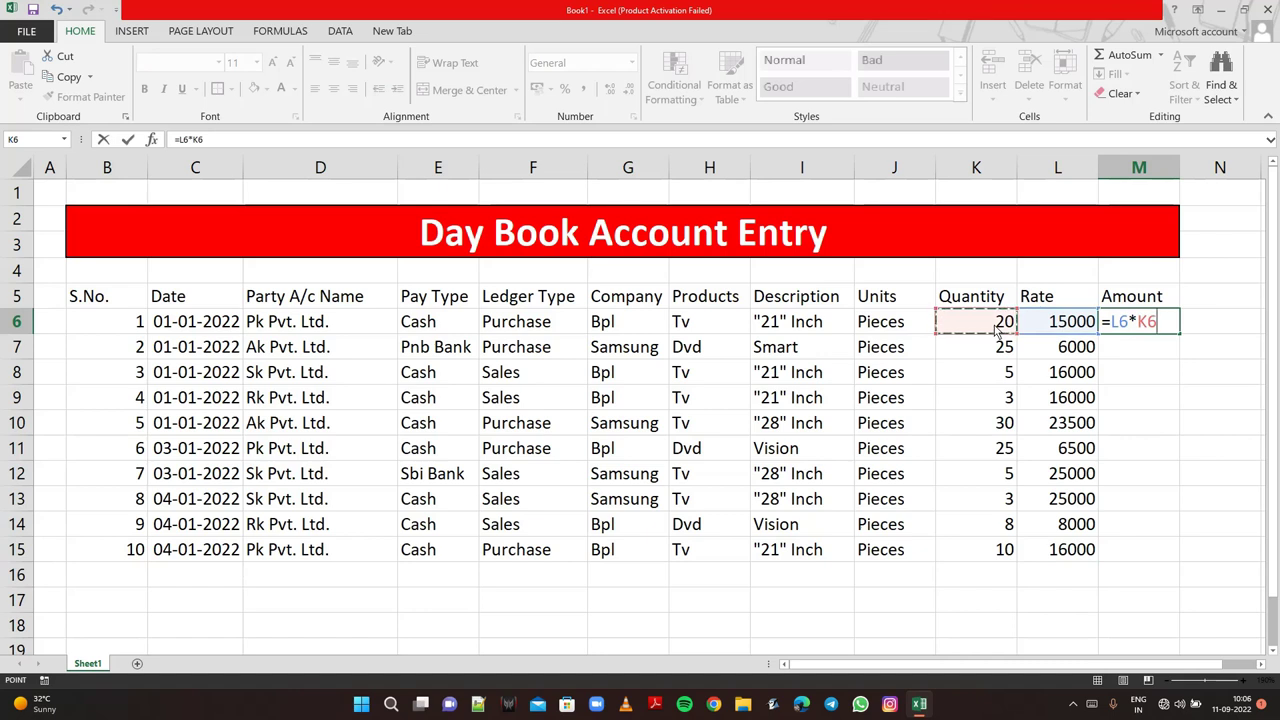
pyautogui.press('Return')
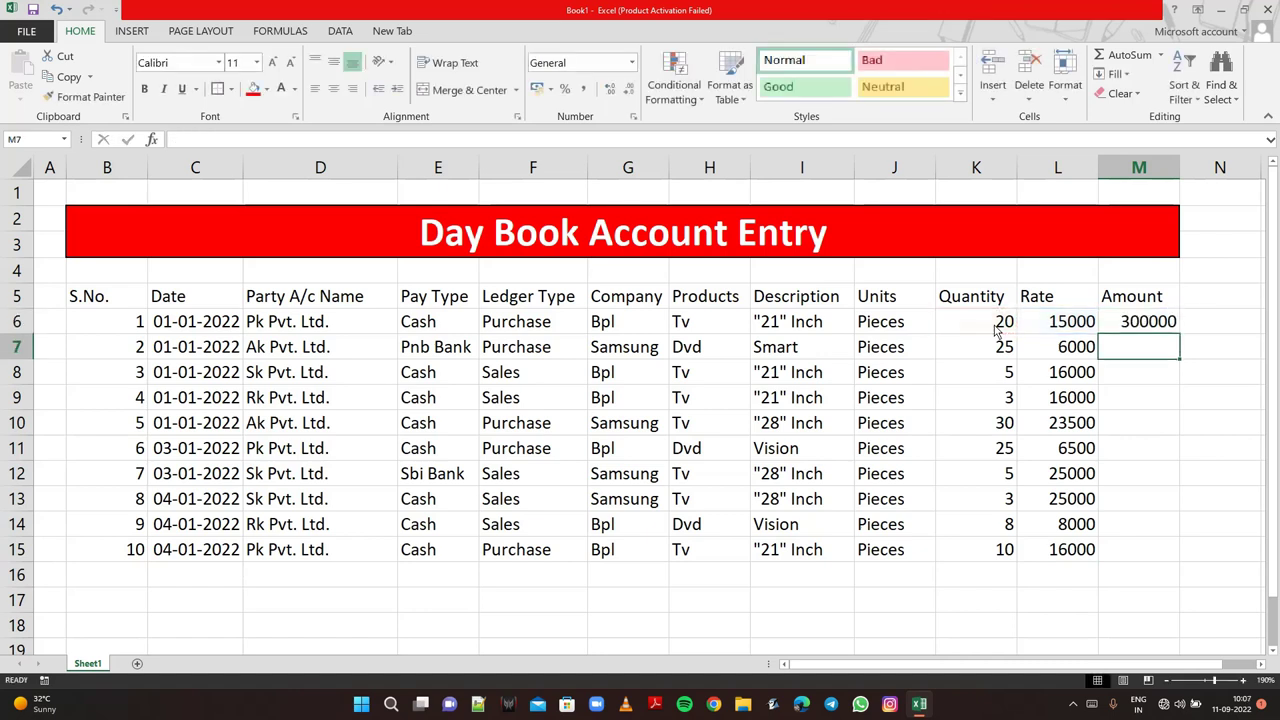
# - Enter =L7*K7 in M7 and fill the amount formula down to M15
pyautogui.write('=')
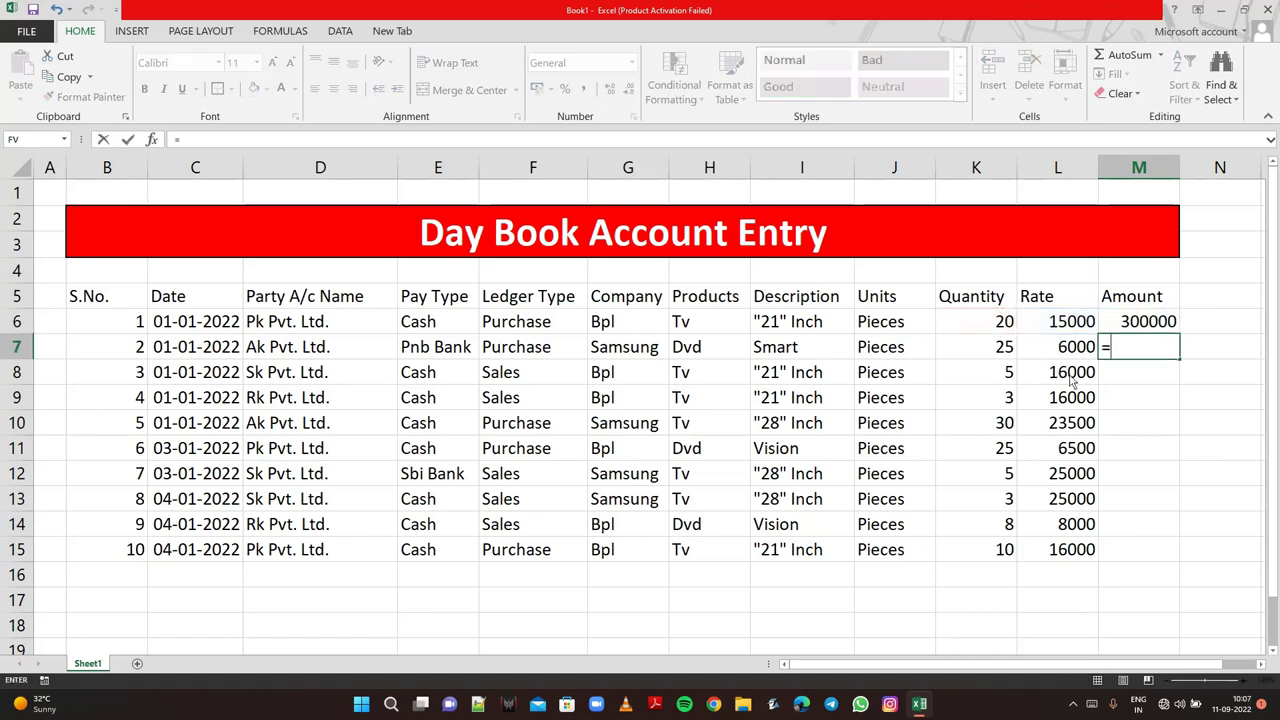
pyautogui.click(1077, 352)
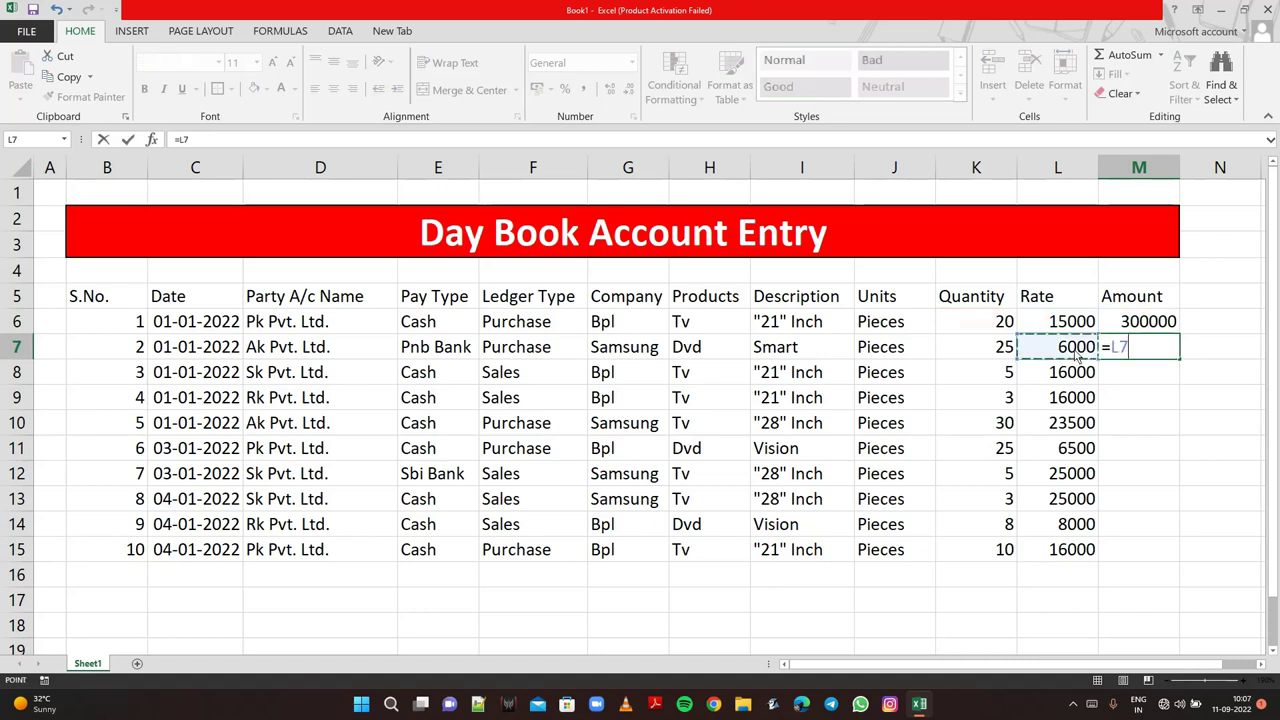
pyautogui.write('*')
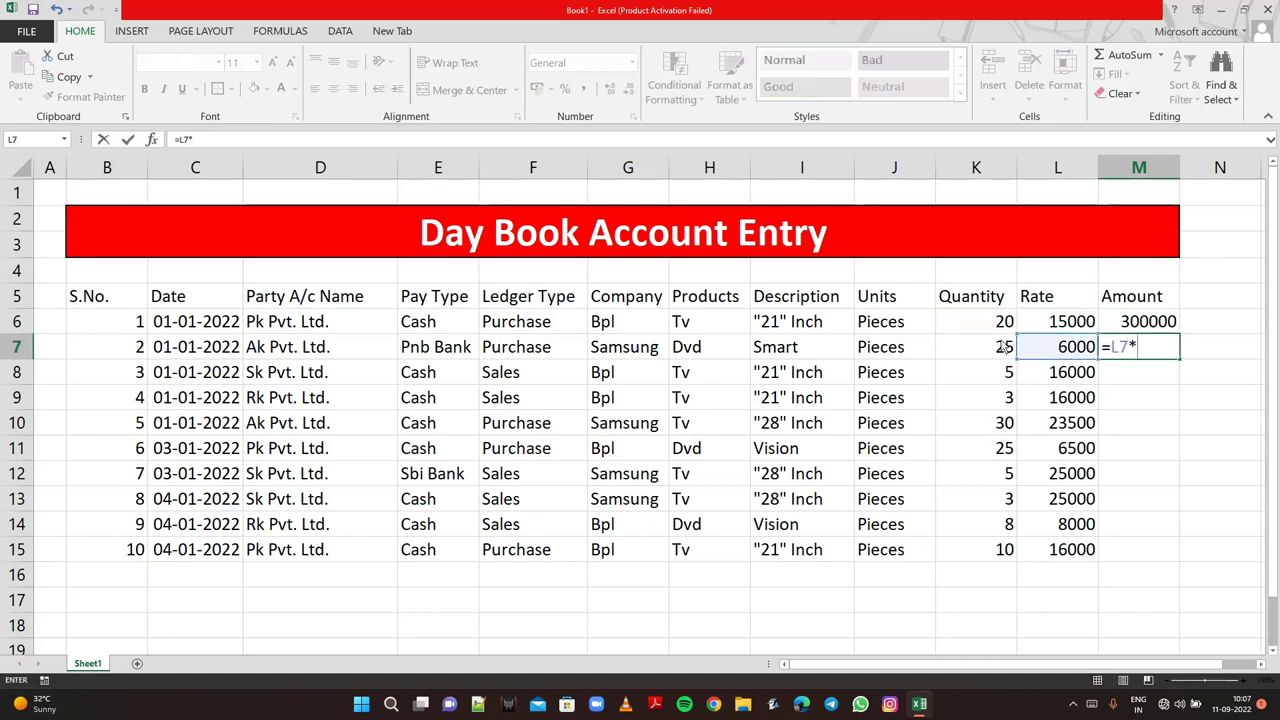
pyautogui.click(993, 344)
pyautogui.press('Return')
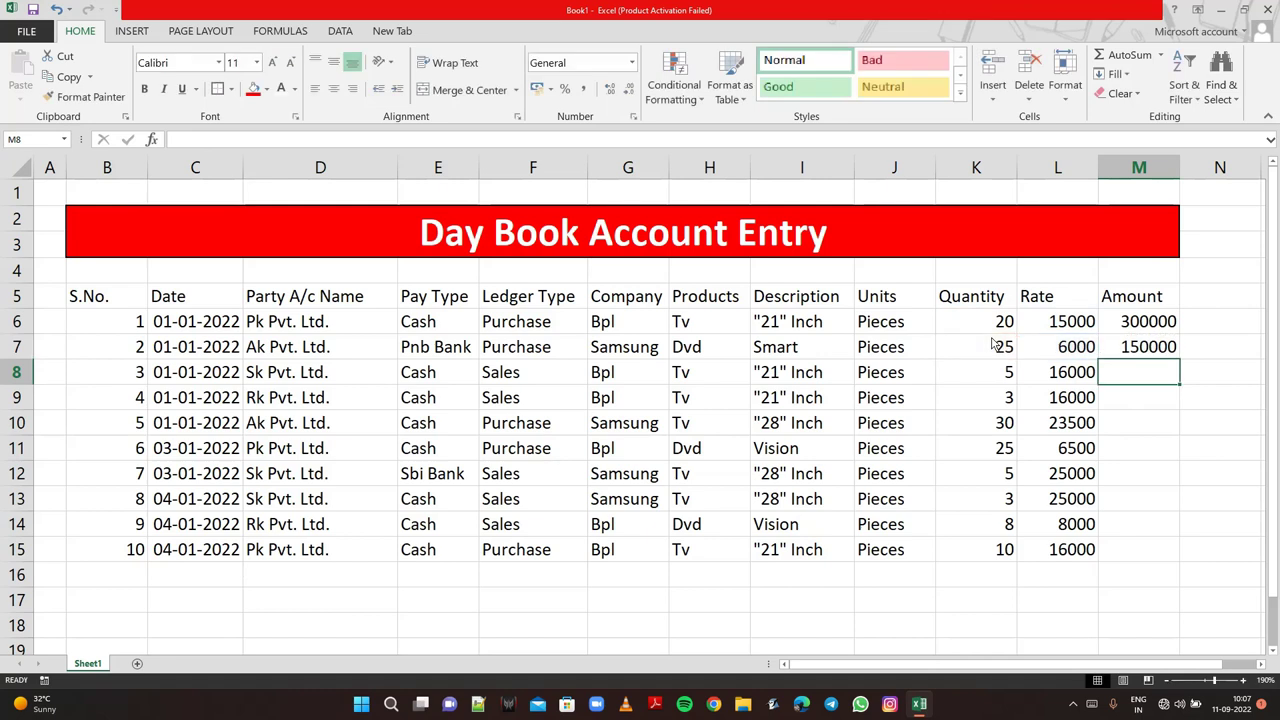
pyautogui.moveTo(1113, 330)
pyautogui.mouseDown()
pyautogui.moveTo(1145, 348)
pyautogui.moveTo(1199, 575)
pyautogui.mouseUp()
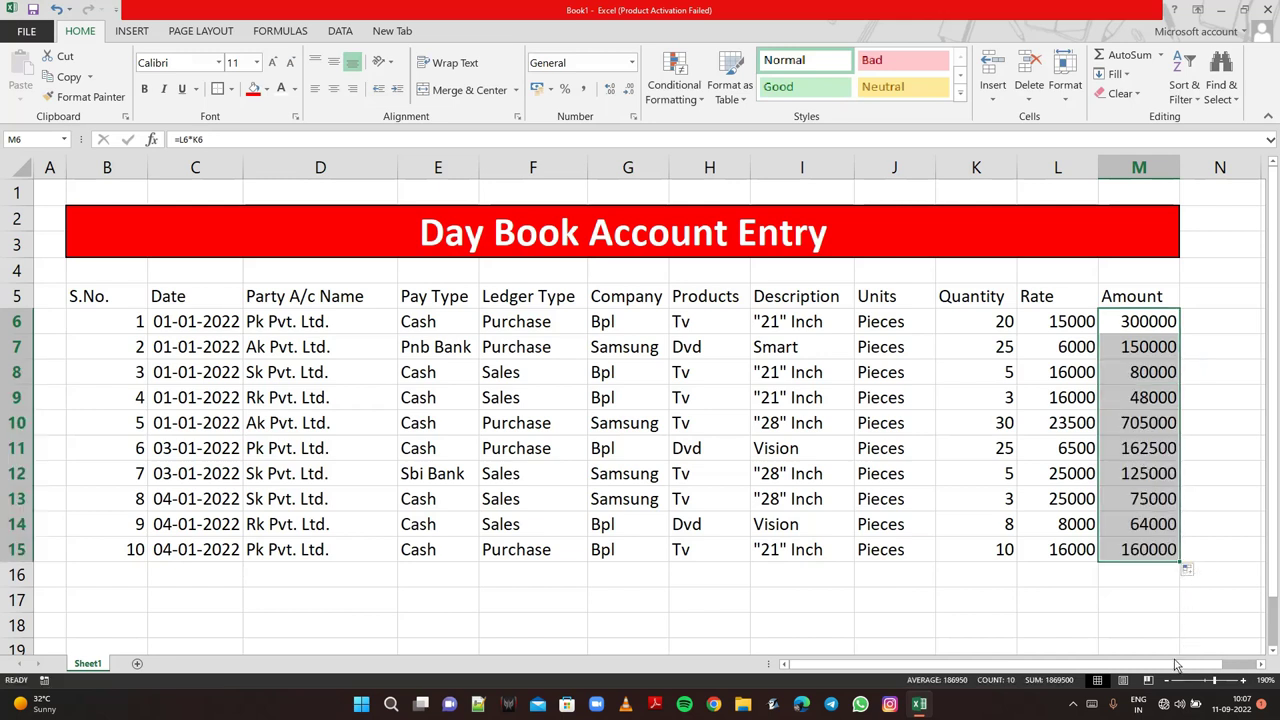
# - Give the header row B5:M5 a black fill and yellow font color
pyautogui.click(113, 301)
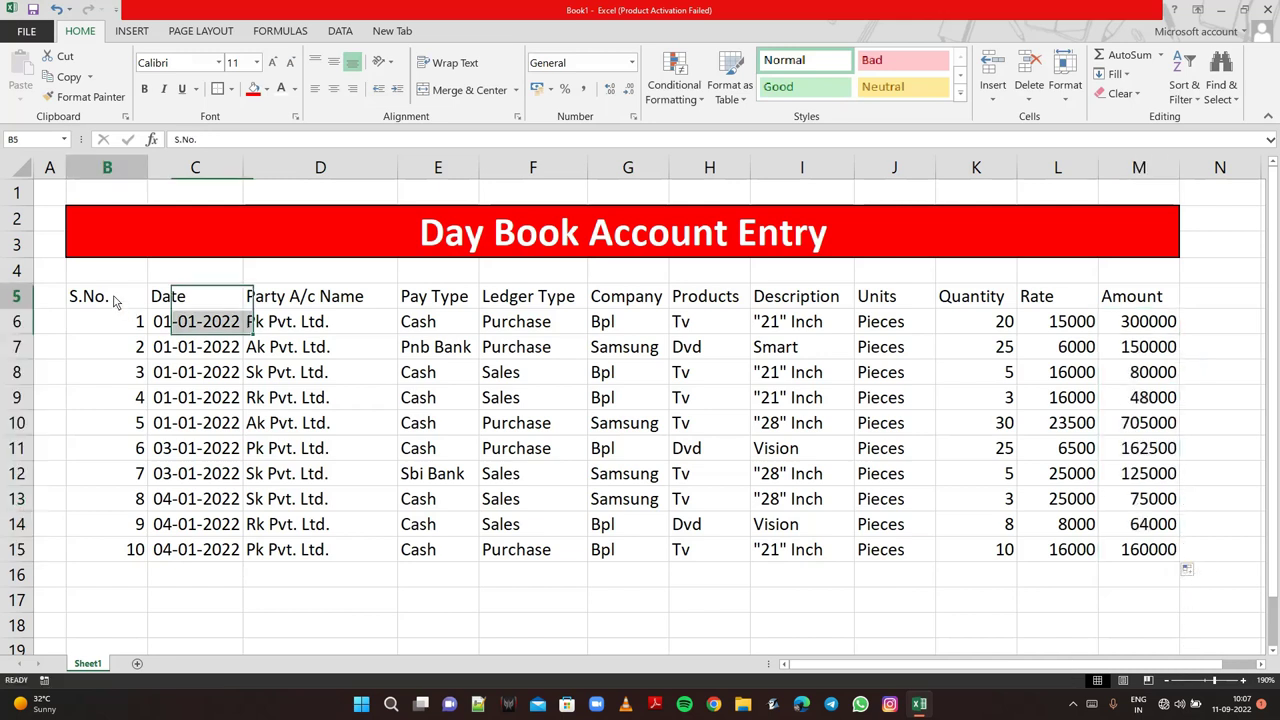
pyautogui.moveTo(113, 301); pyautogui.dragTo(625, 298)
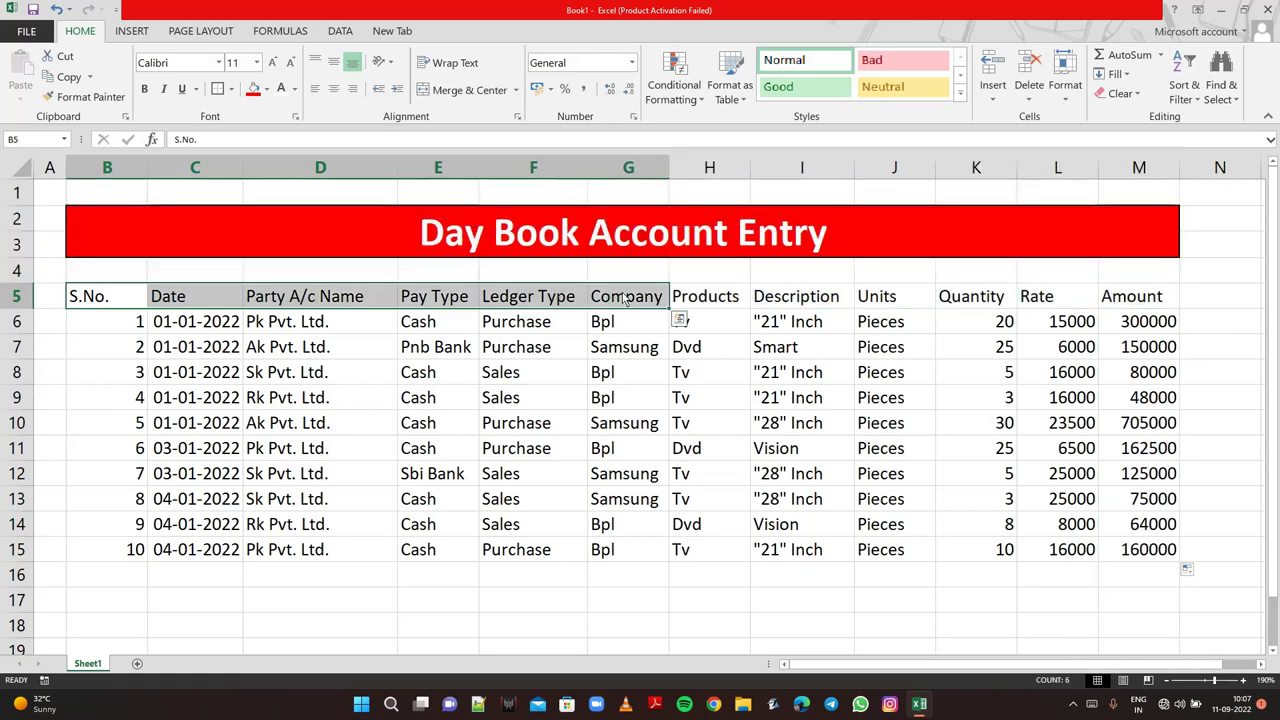
pyautogui.hotkey('shift', 'Right')
pyautogui.hotkey('shift', 'Right')
pyautogui.hotkey('shift', 'Right')
pyautogui.hotkey('shift', 'Right')
pyautogui.hotkey('shift', 'Right')
pyautogui.hotkey('shift', 'Right')
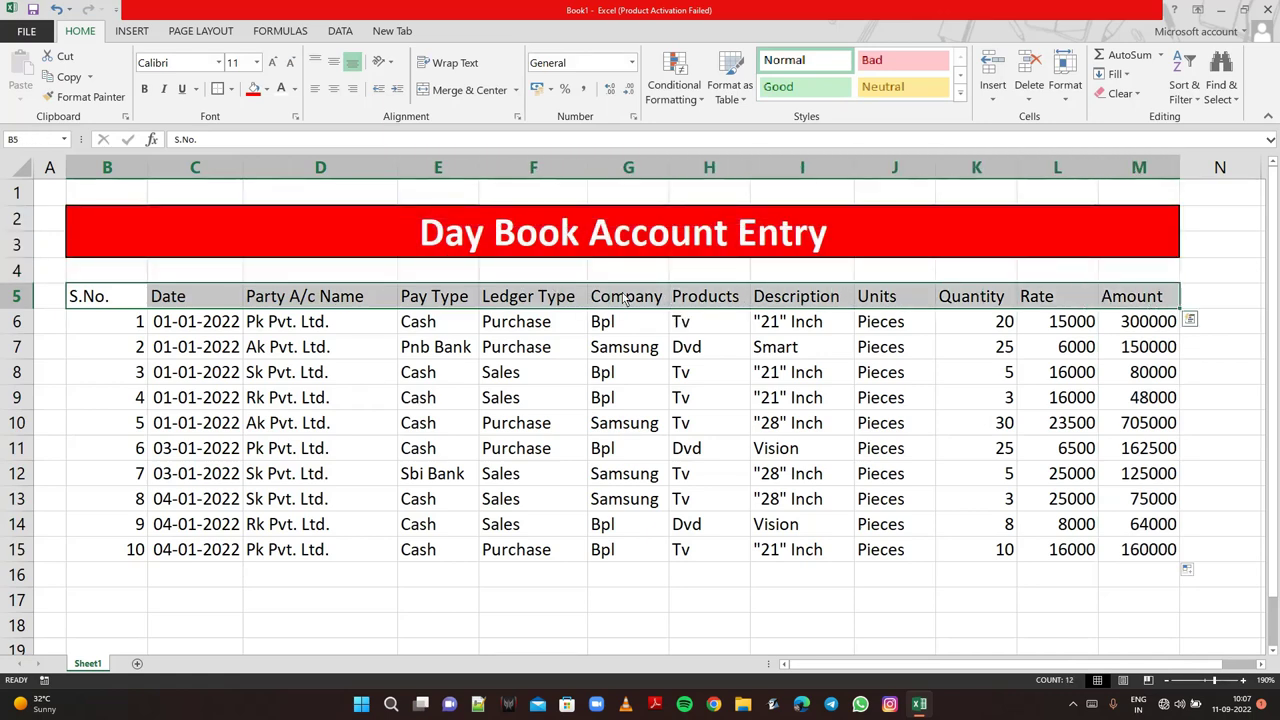
pyautogui.click(267, 90)
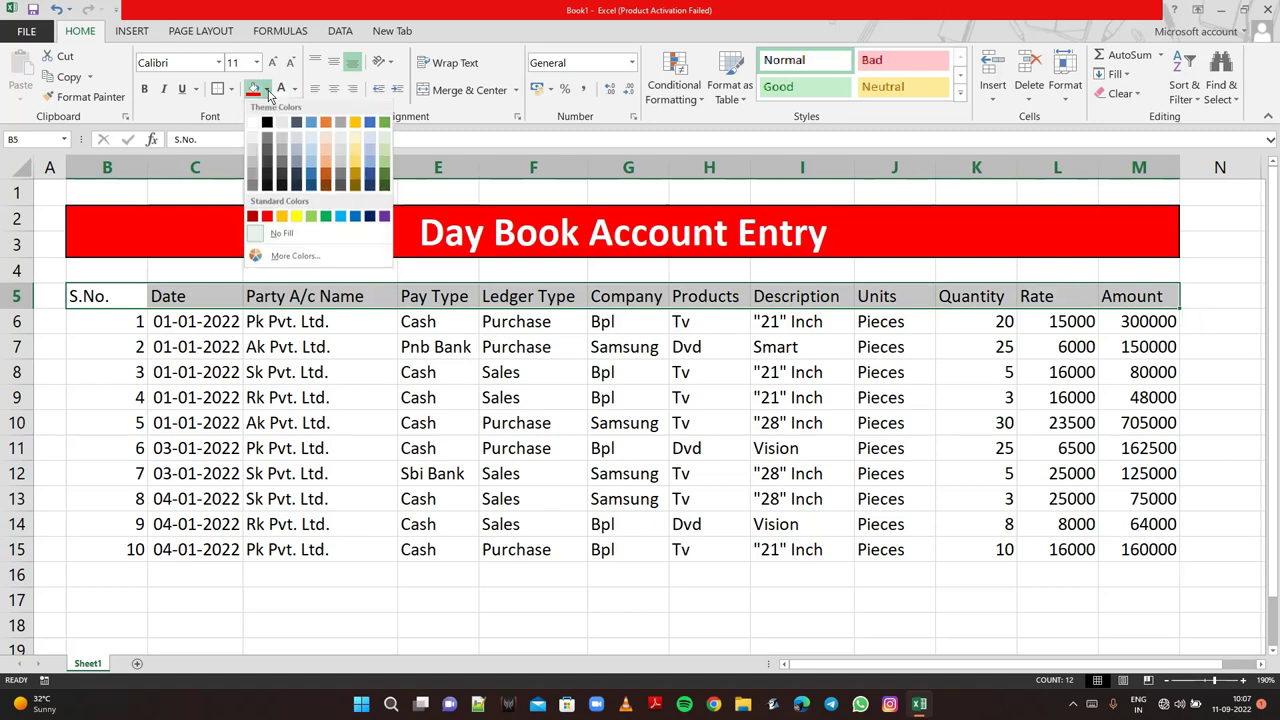
pyautogui.click(266, 122)
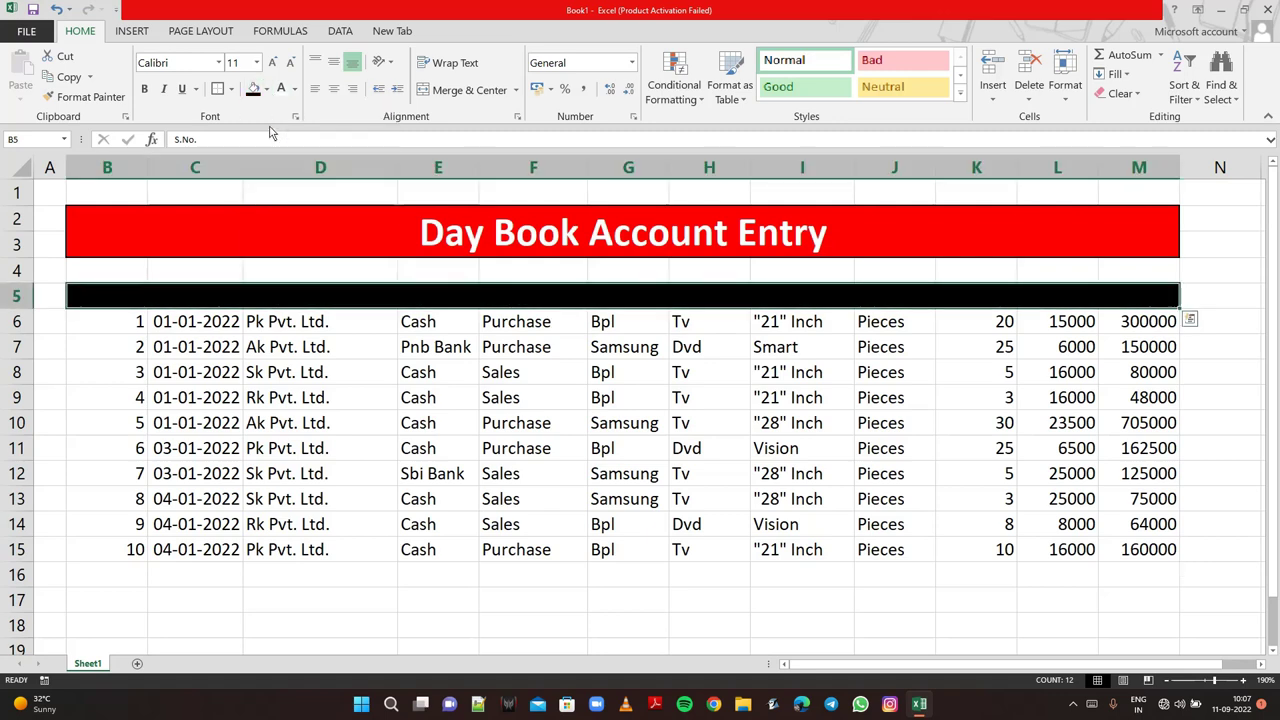
pyautogui.click(294, 89)
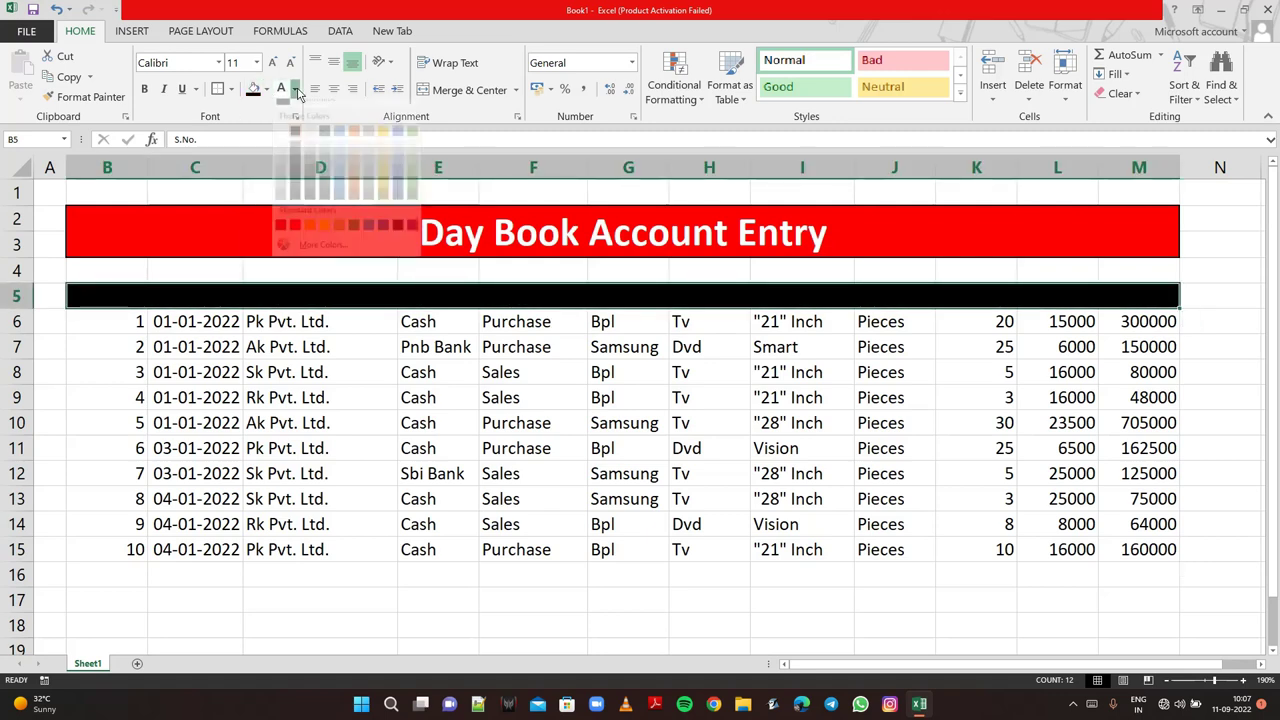
pyautogui.click(324, 237)
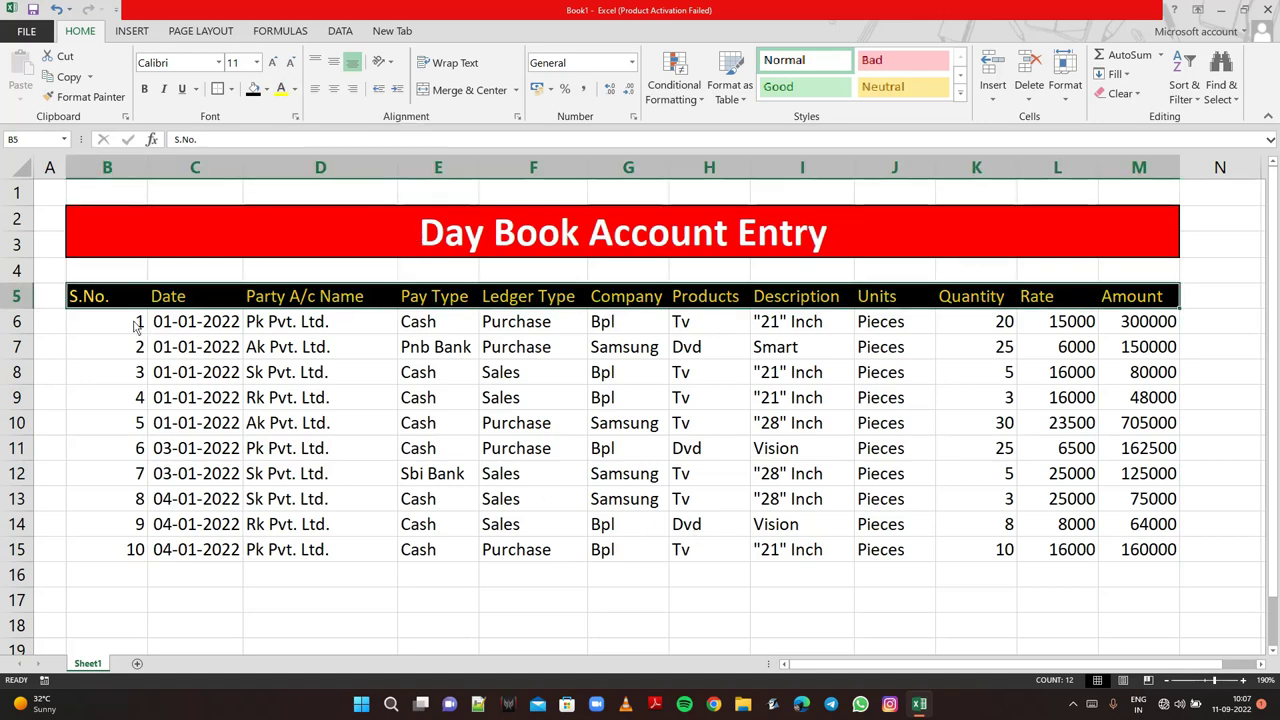
pyautogui.moveTo(112, 298); pyautogui.dragTo(903, 527)
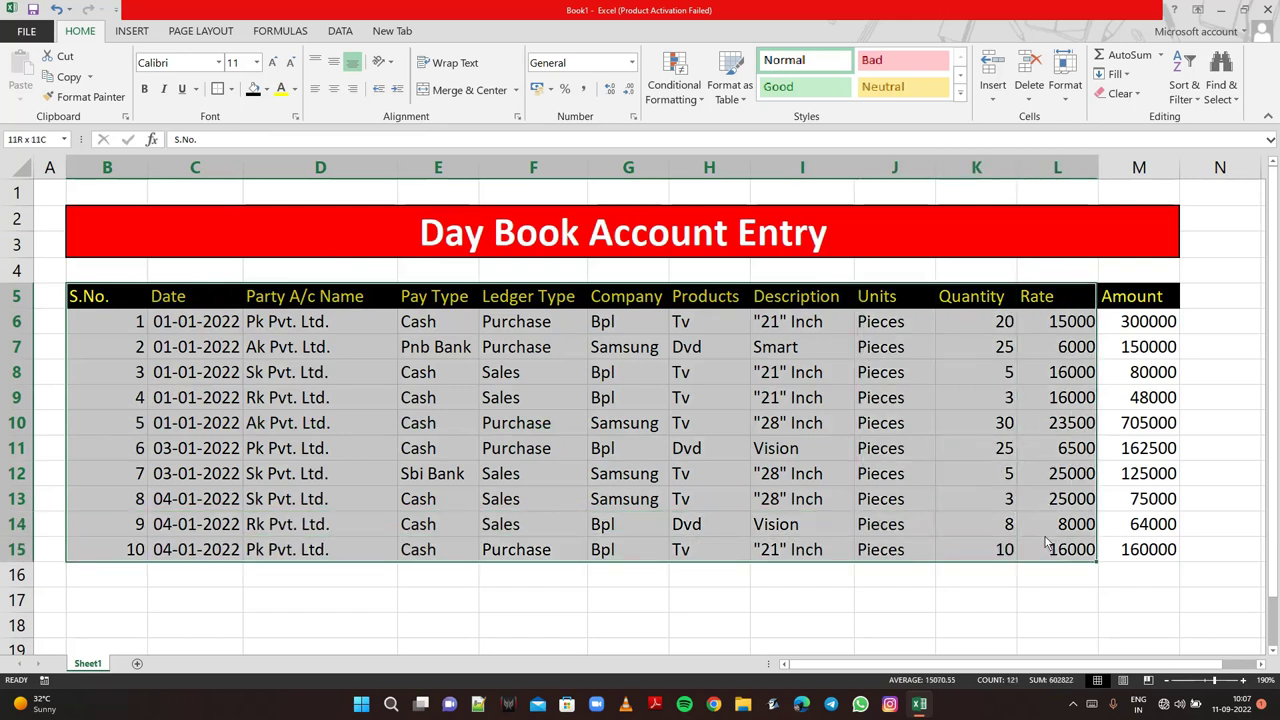
# - Apply All Borders to the table range B5:M15 and zoom out slightly
pyautogui.moveTo(903, 527); pyautogui.dragTo(1140, 549)
pyautogui.hotkey('shift', 'Down')
pyautogui.hotkey('shift', 'Right')
pyautogui.hotkey('shift', 'Right')
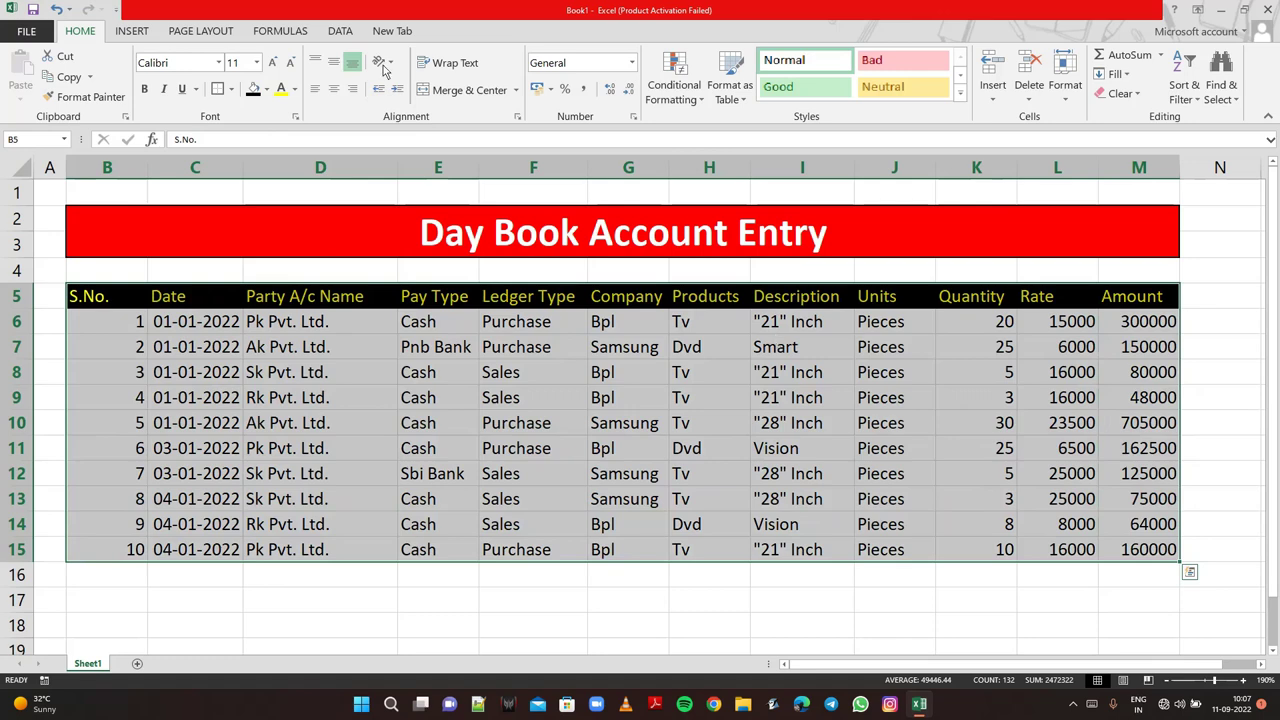
pyautogui.click(231, 89)
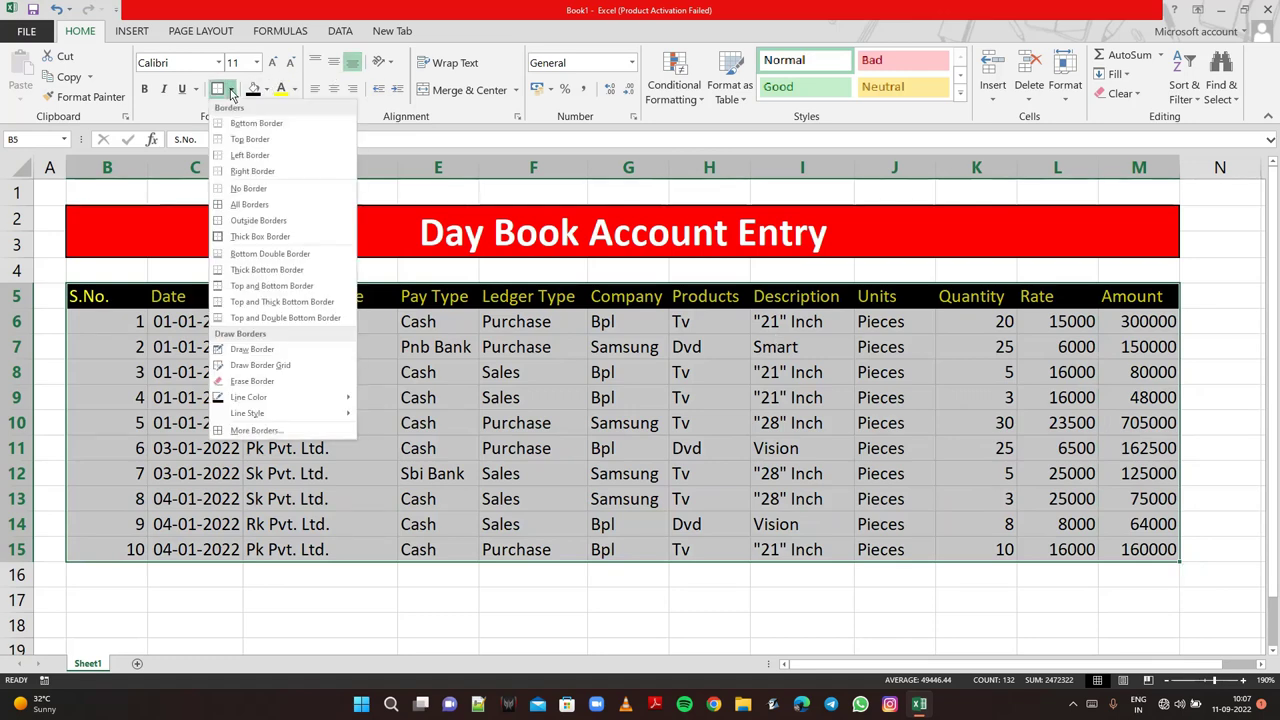
pyautogui.click(256, 204)
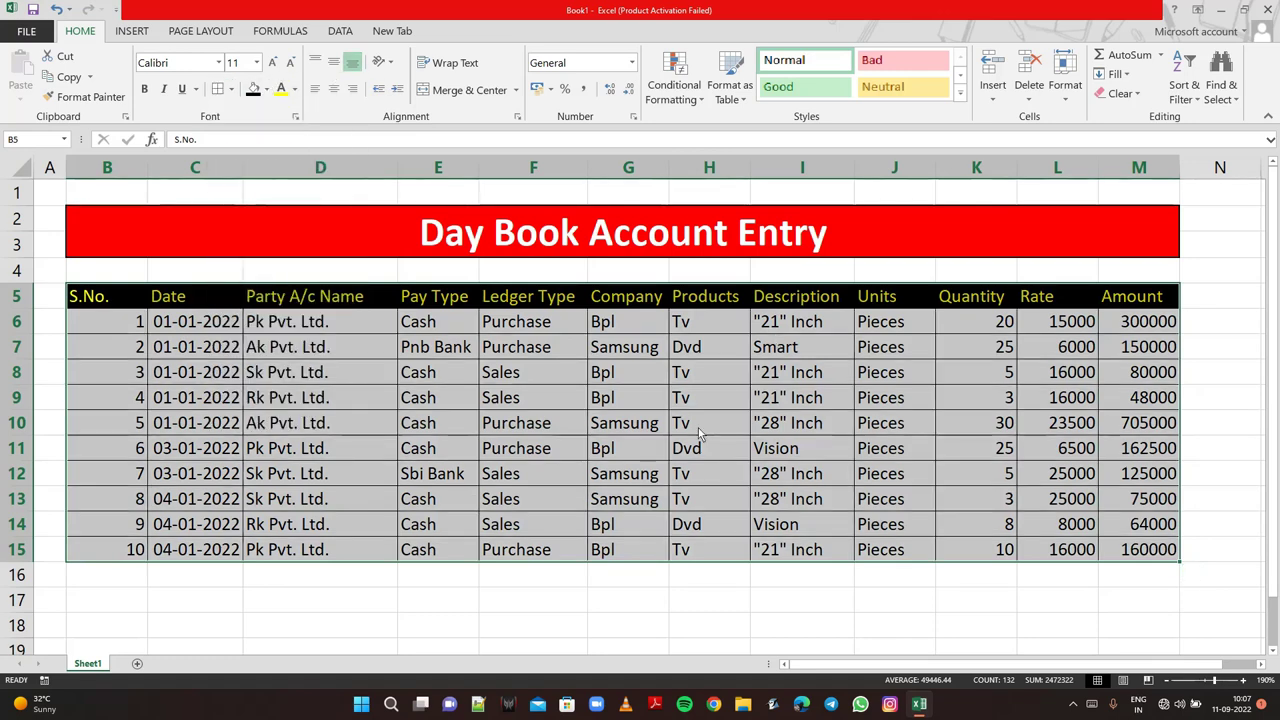
pyautogui.click(1035, 584)
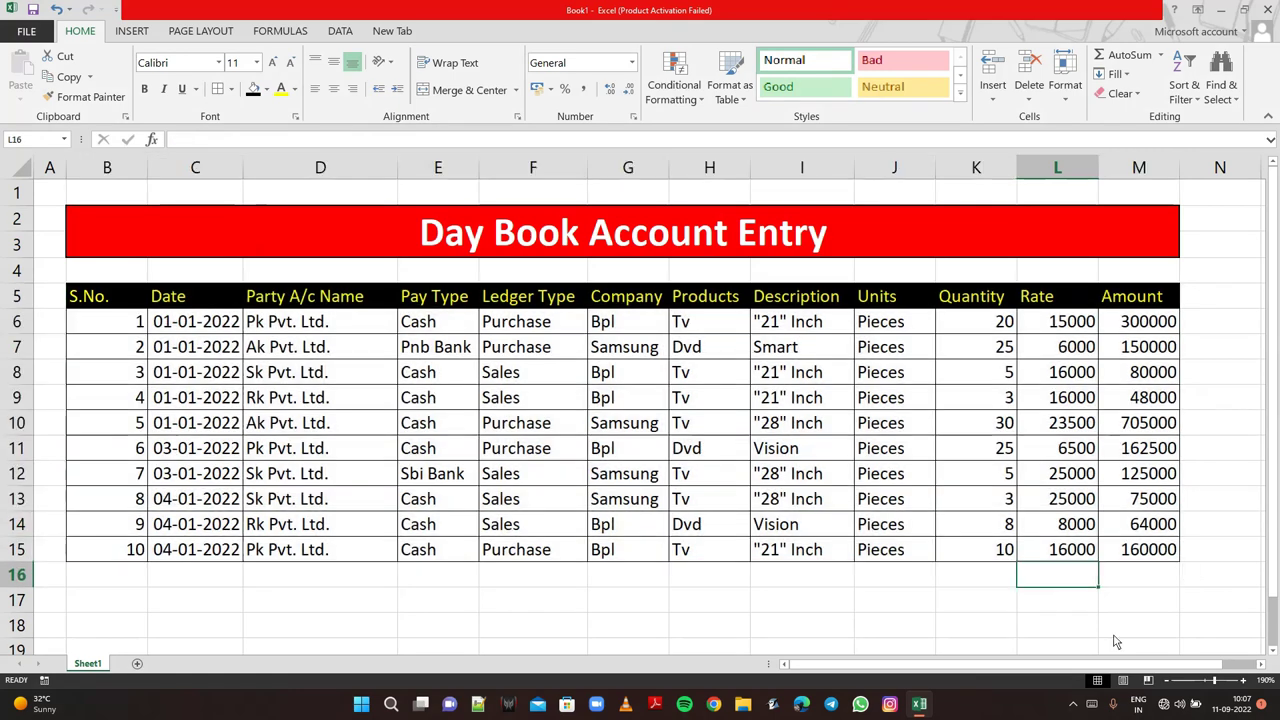
pyautogui.click(1167, 682)
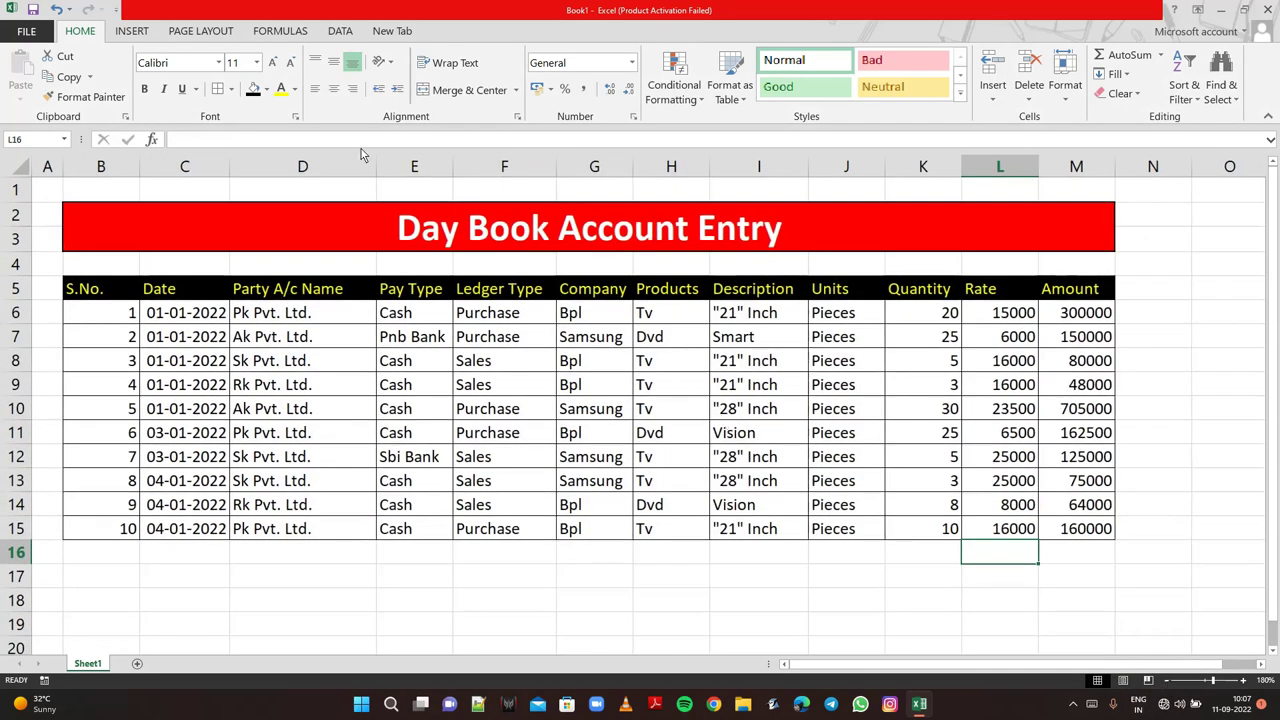
# - Resize the Party A/c Name, Products and Units columns, then zoom the sheet out further
pyautogui.moveTo(376, 166); pyautogui.dragTo(335, 168)
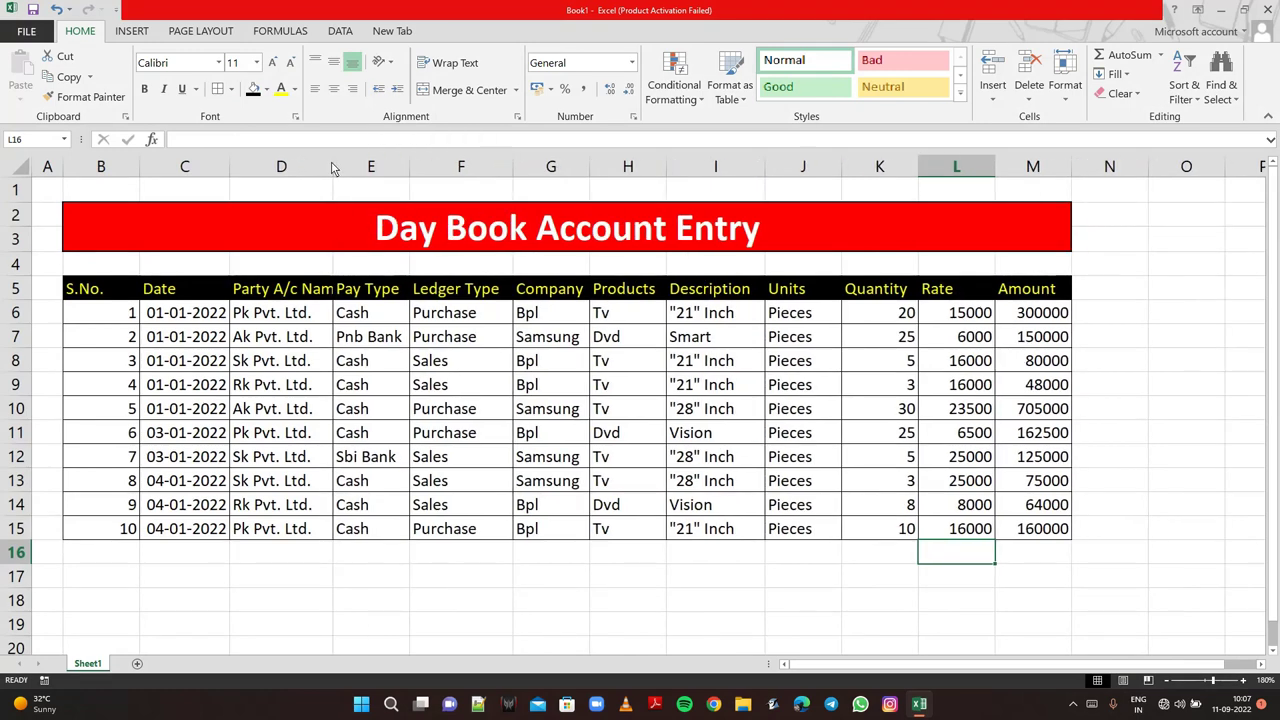
pyautogui.doubleClick(333, 168)
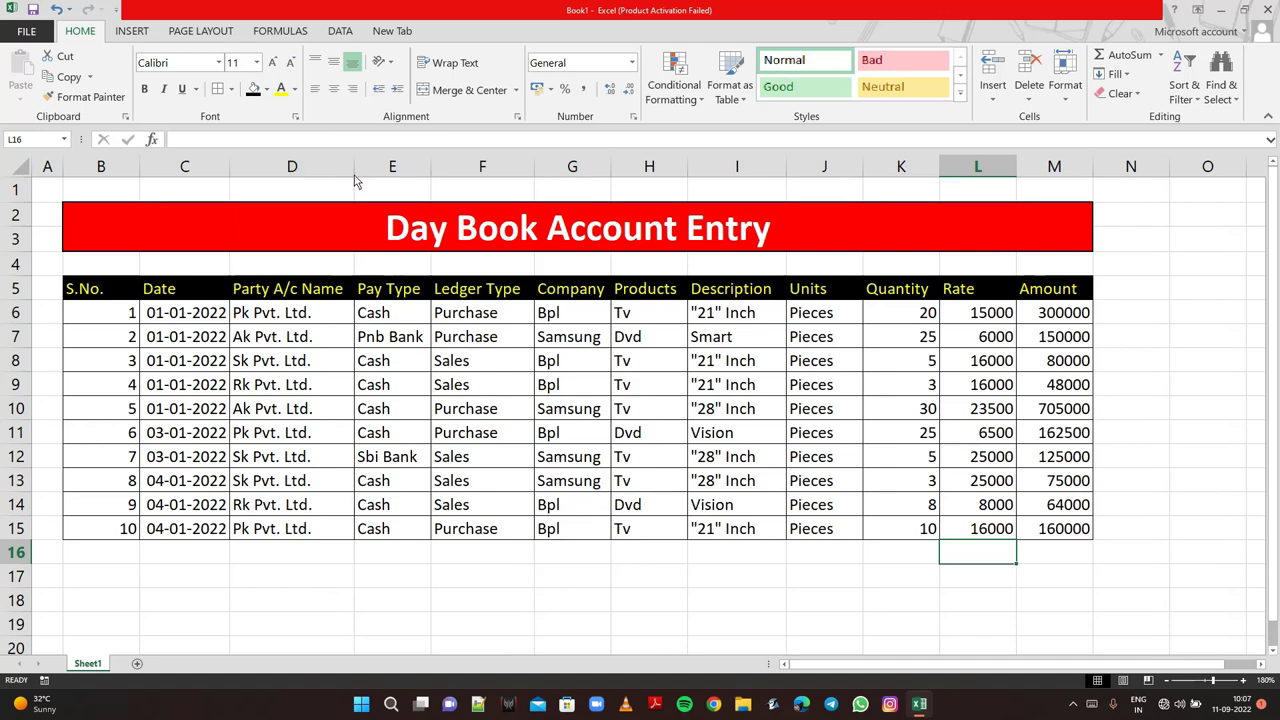
pyautogui.moveTo(354, 166); pyautogui.dragTo(328, 175)
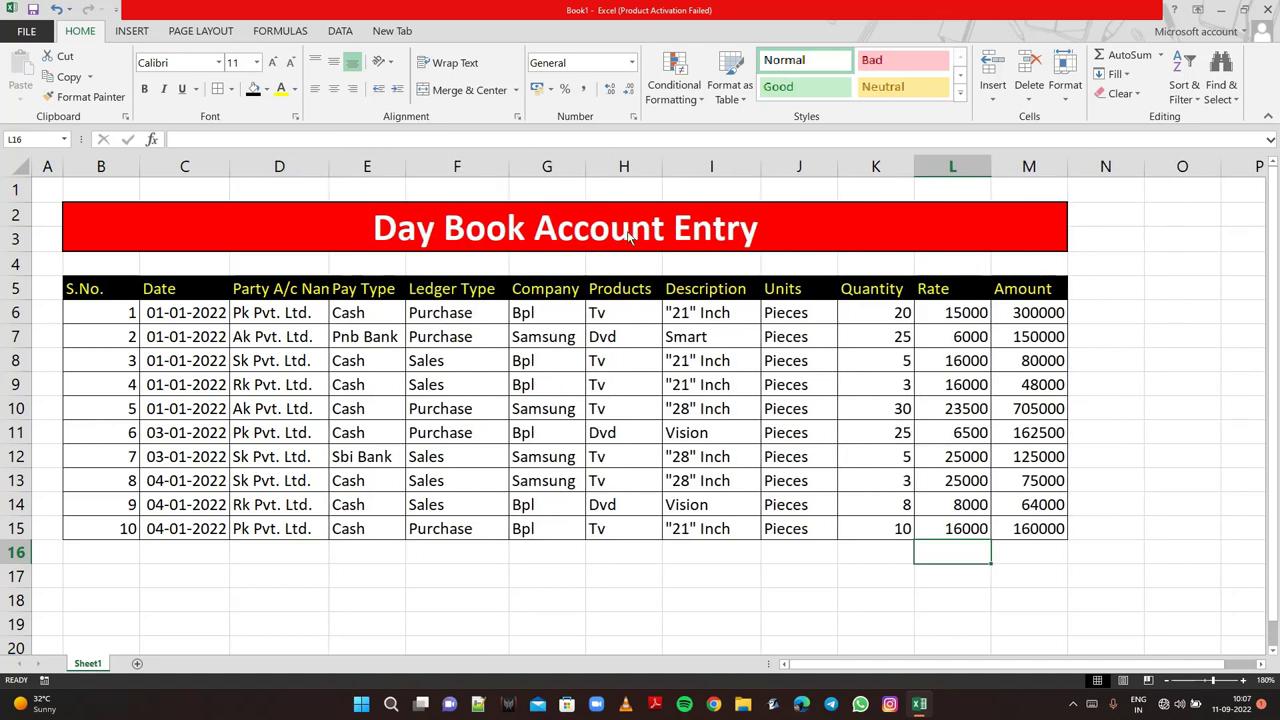
pyautogui.moveTo(666, 173); pyautogui.dragTo(663, 173)
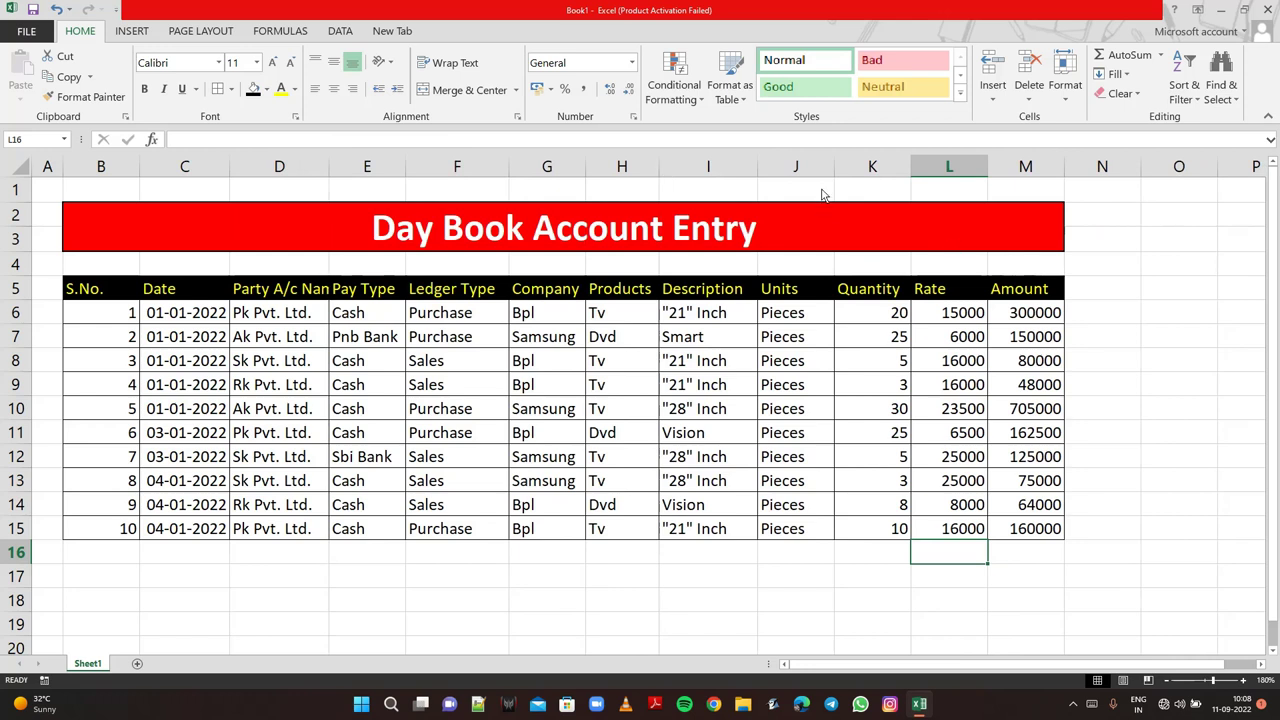
pyautogui.moveTo(834, 175)
pyautogui.mouseDown()
pyautogui.moveTo(814, 175)
pyautogui.moveTo(887, 177)
pyautogui.mouseUp()
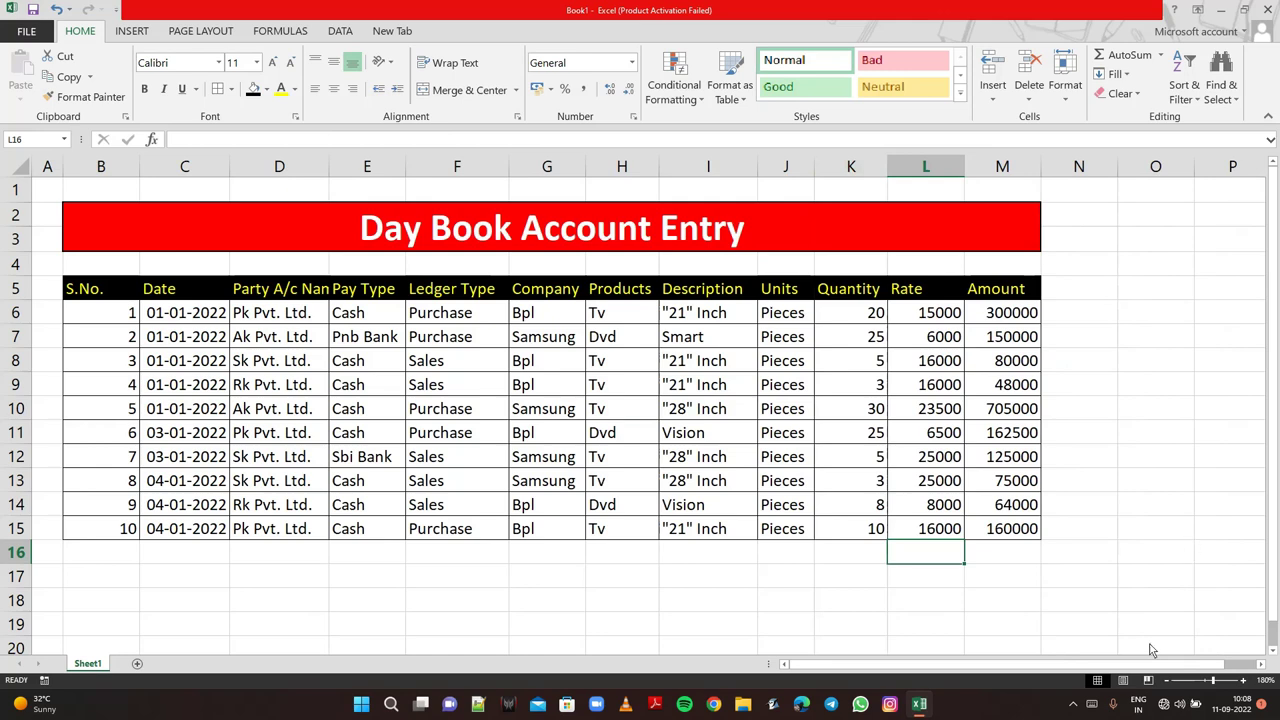
pyautogui.click(1173, 681)
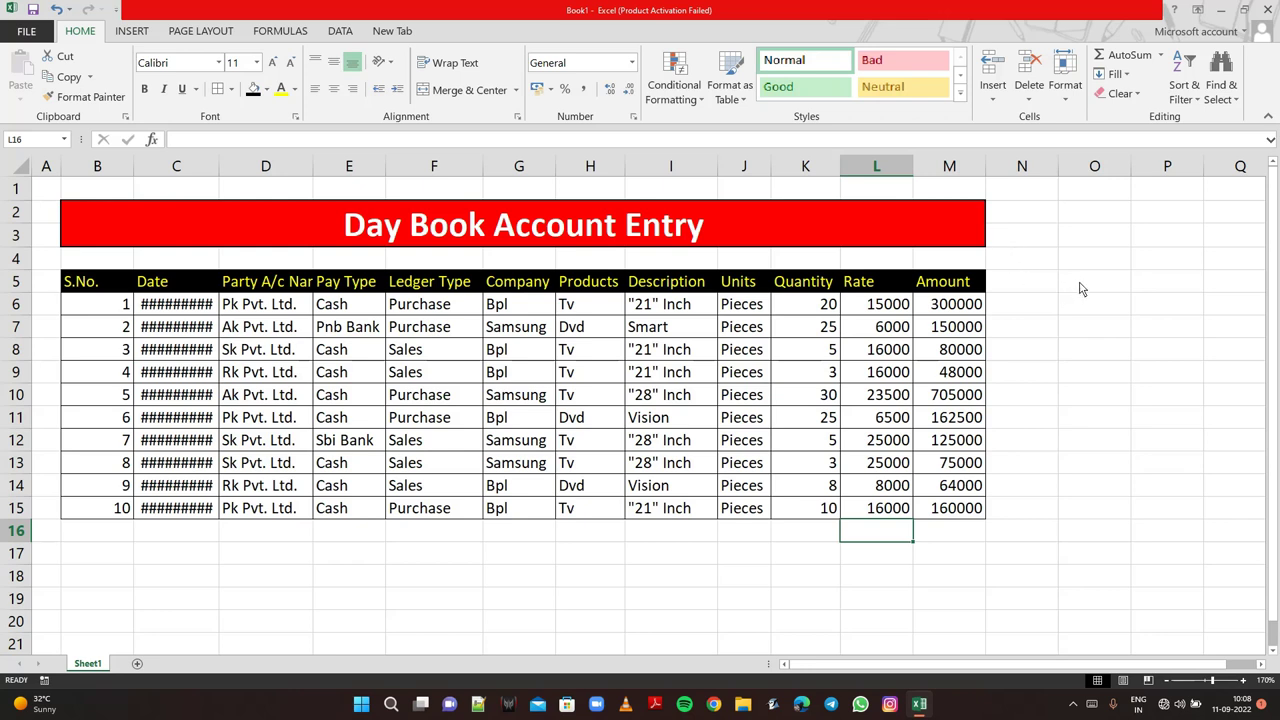
# - Merge and centre O5:P5 and type the heading 'Purchase Report'
pyautogui.click(1080, 289)
pyautogui.click(1150, 292)
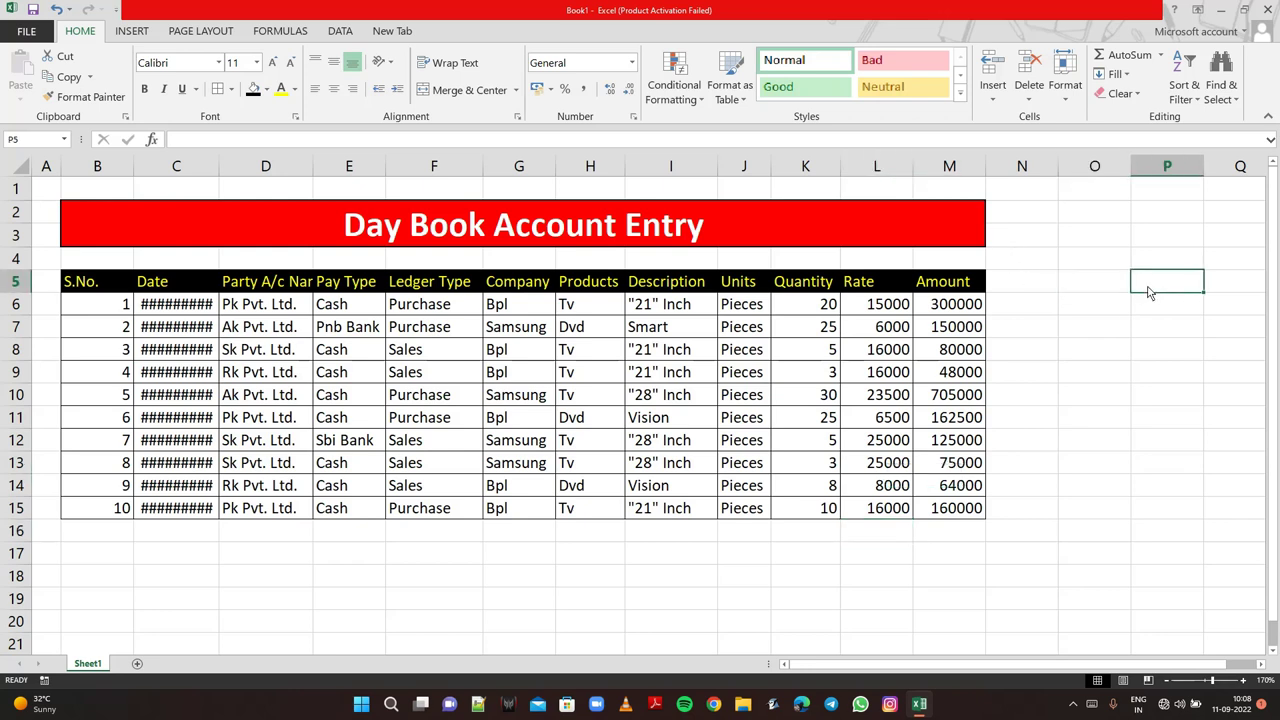
pyautogui.moveTo(1110, 286); pyautogui.dragTo(1157, 287)
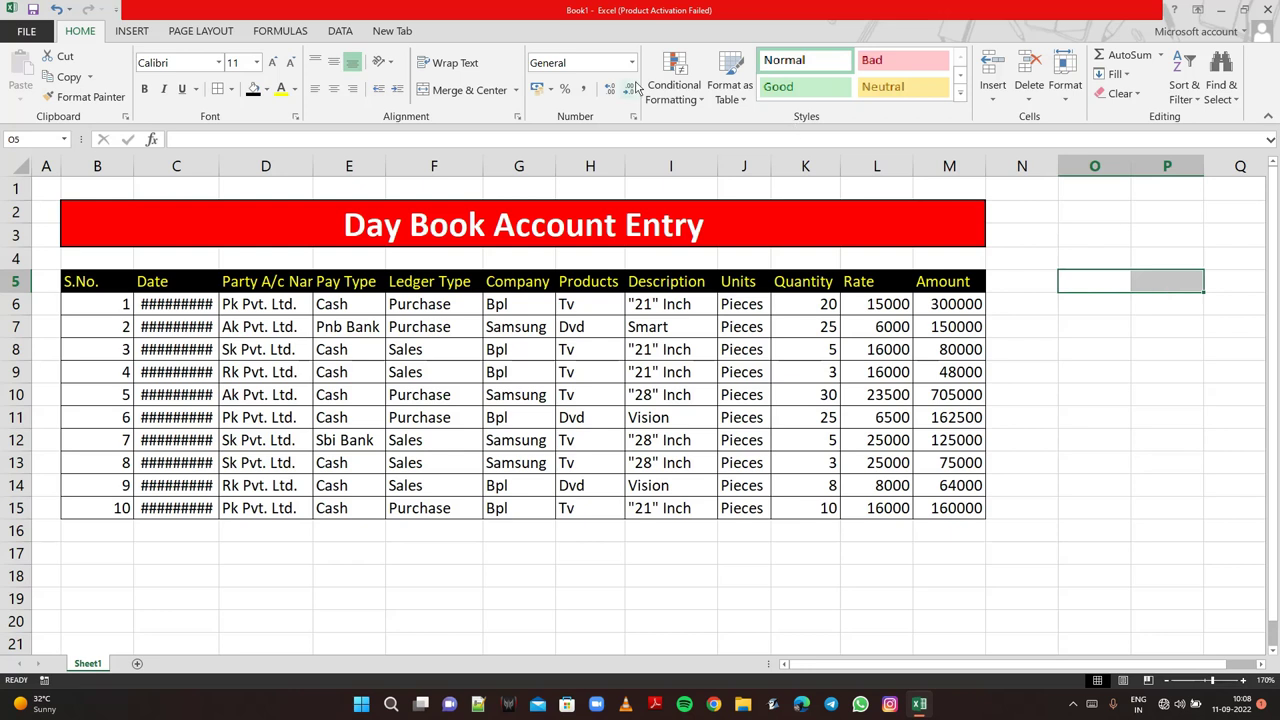
pyautogui.click(470, 90)
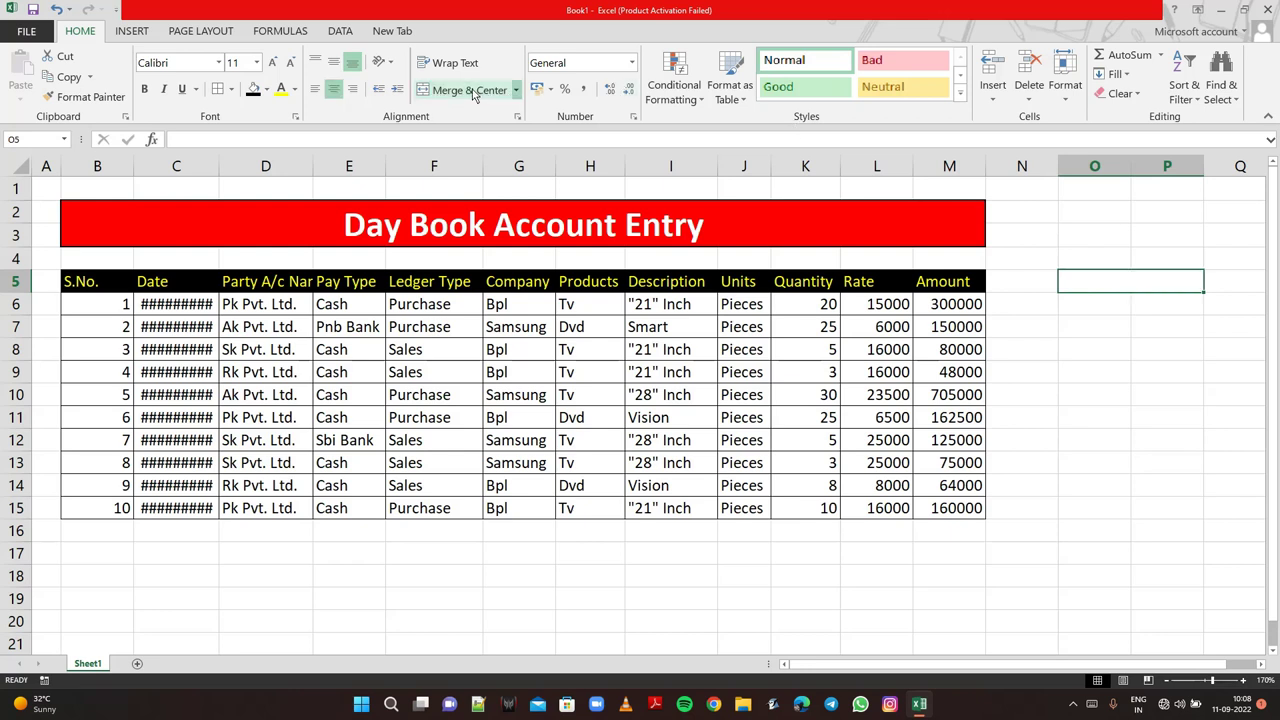
pyautogui.write('Pur')
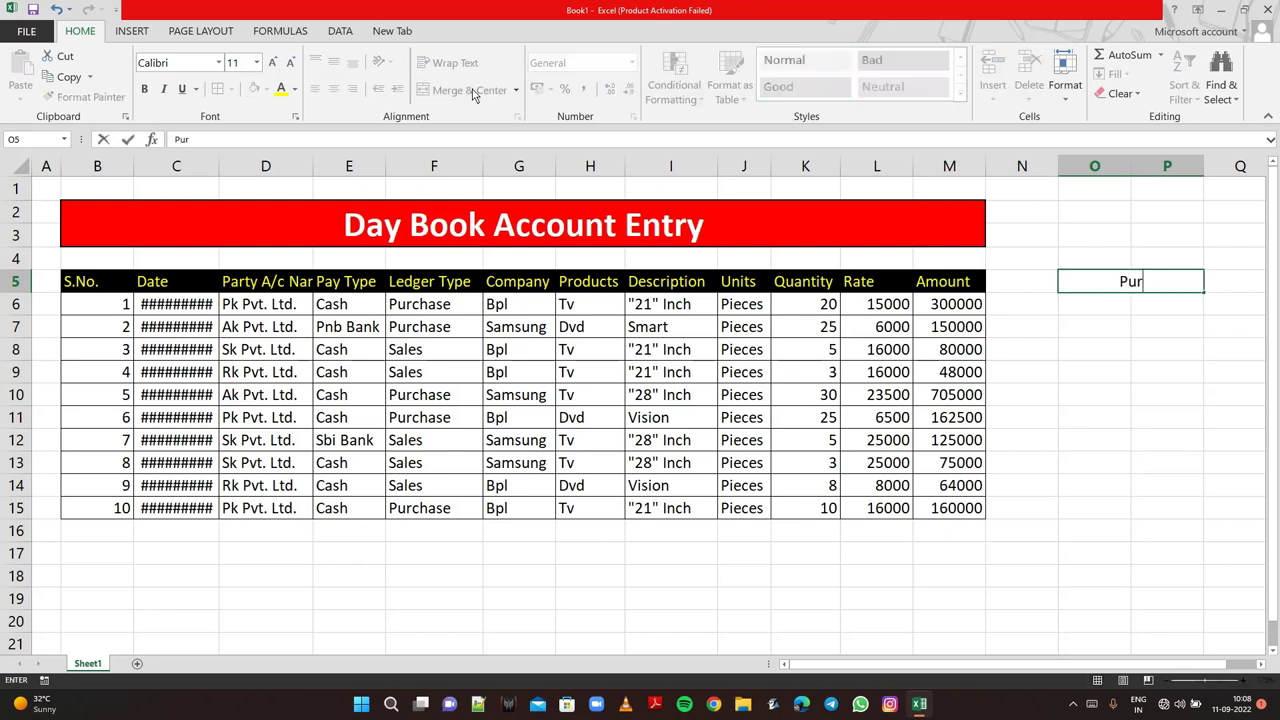
pyautogui.write('chase')
pyautogui.write(' Repor')
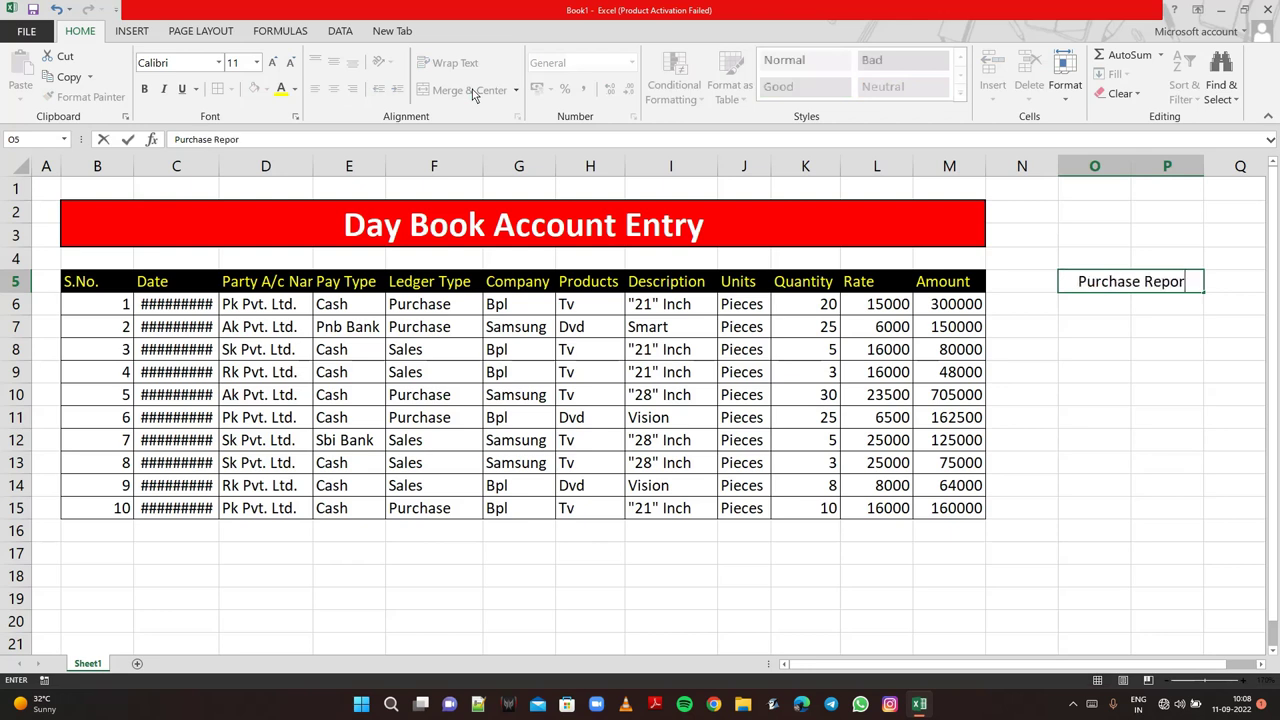
pyautogui.write('t')
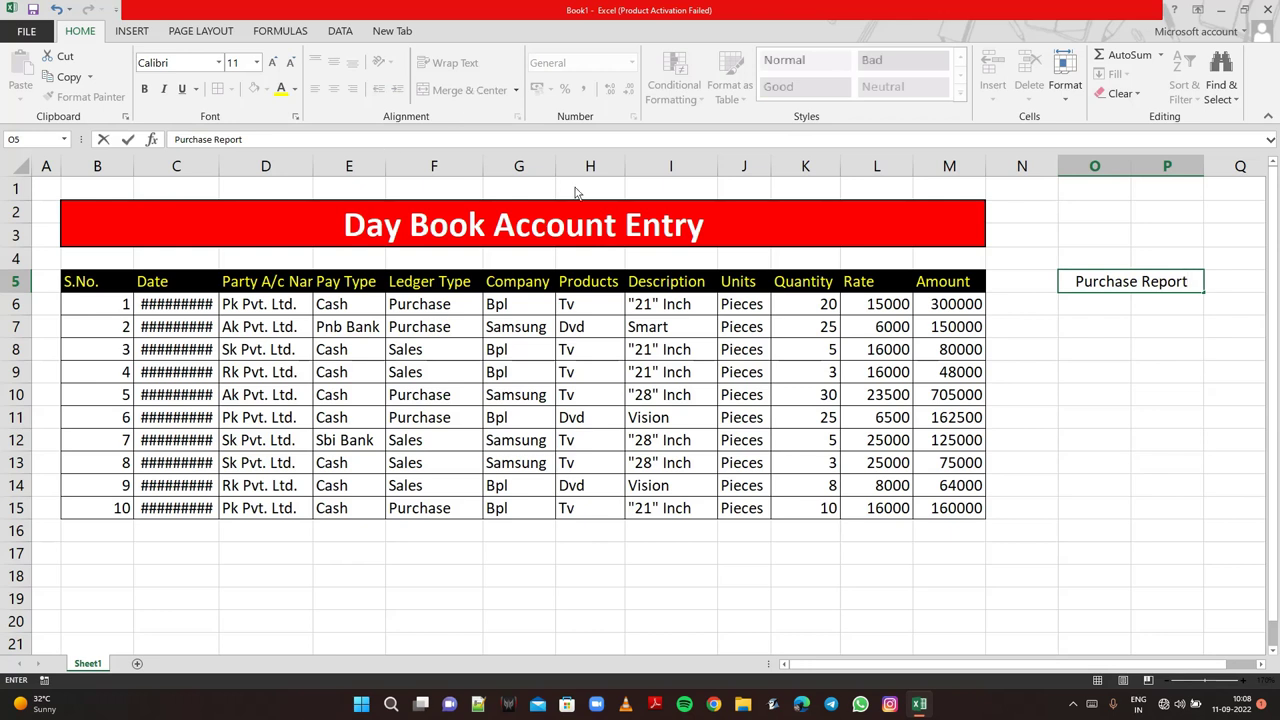
# - Enter 'Pk Pvt. Ltd.' in O6 and 'Ak Pvt. Ltd.' in O7, overriding autocomplete
pyautogui.click(1080, 314)
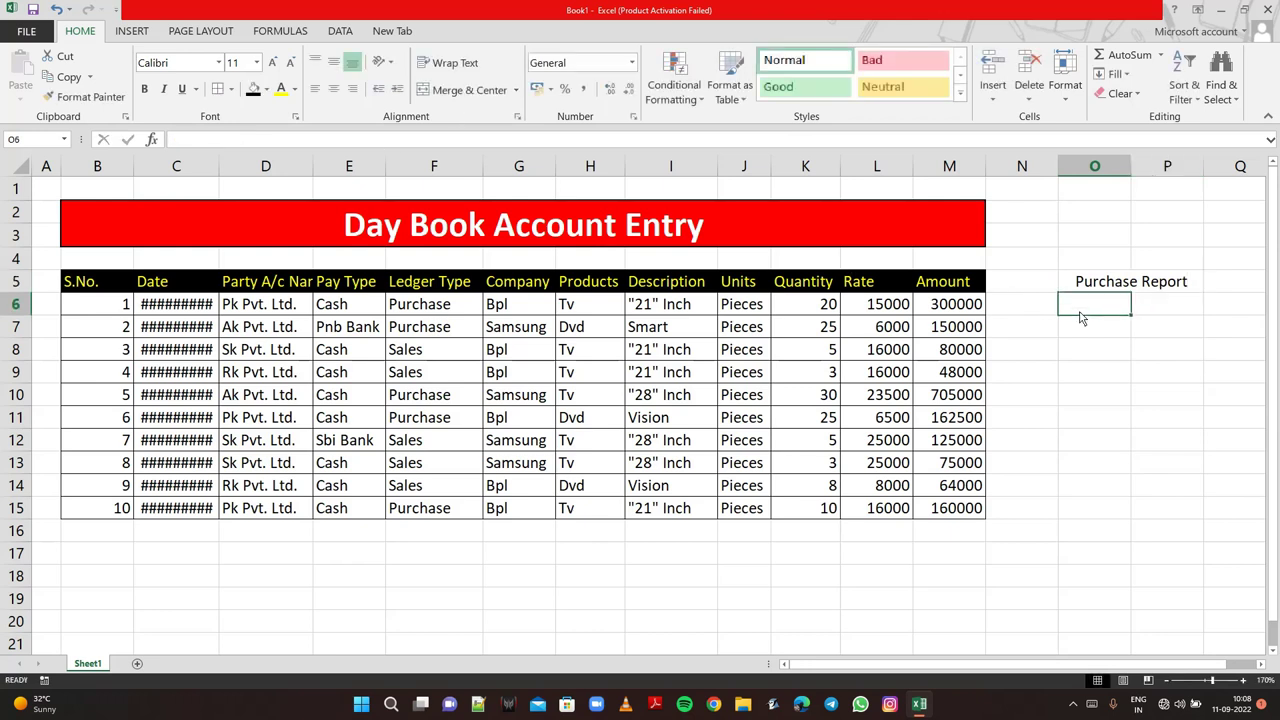
pyautogui.write('P')
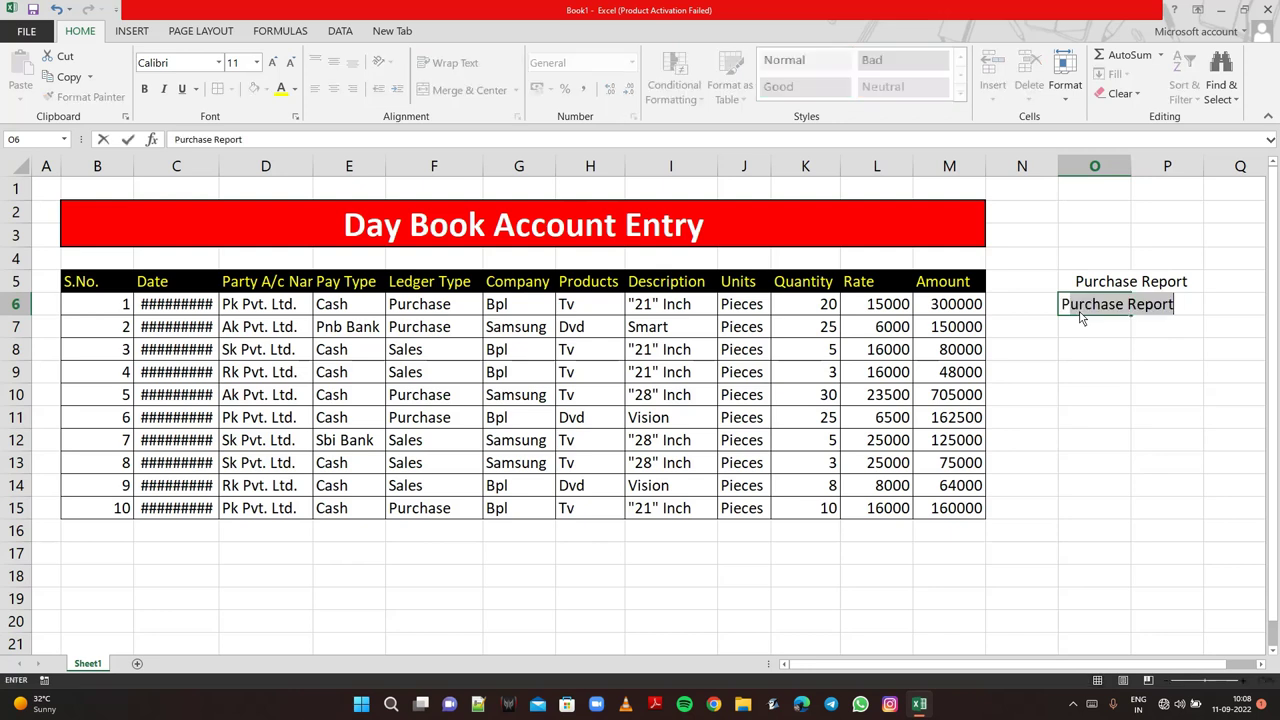
pyautogui.write('k')
pyautogui.press('BackSpace')
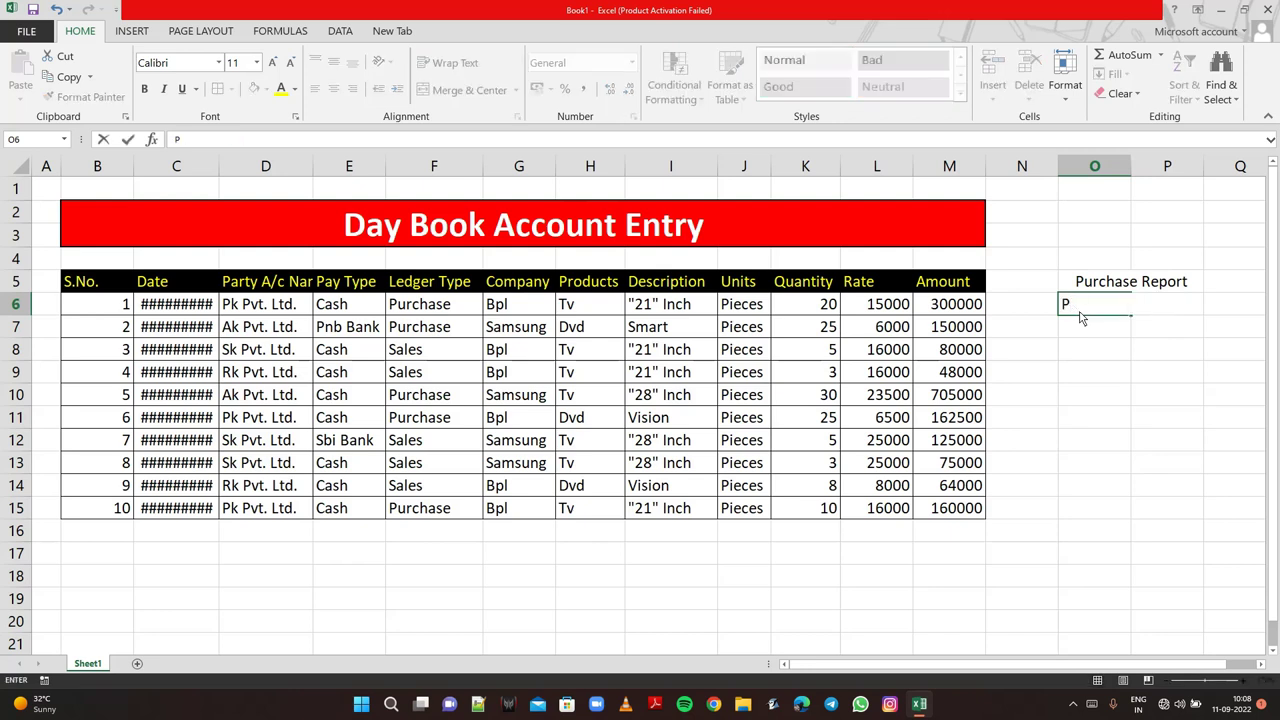
pyautogui.press('BackSpace')
pyautogui.write('P')
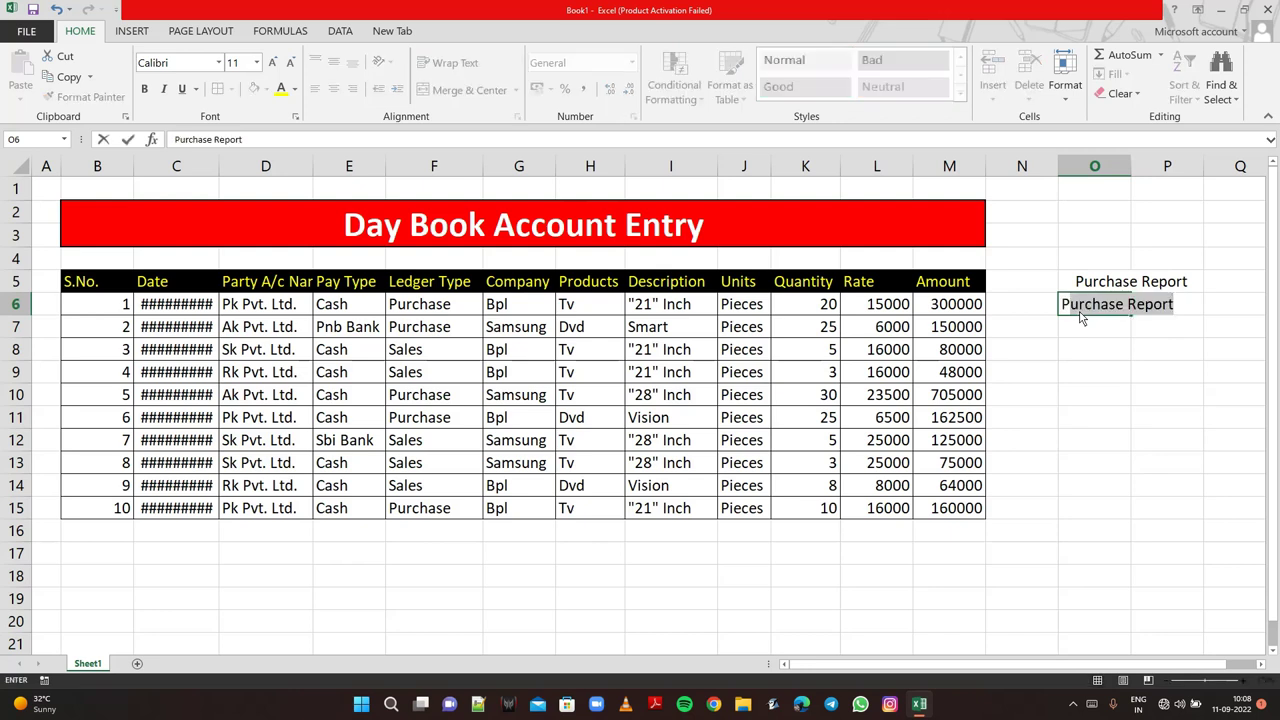
pyautogui.write('k')
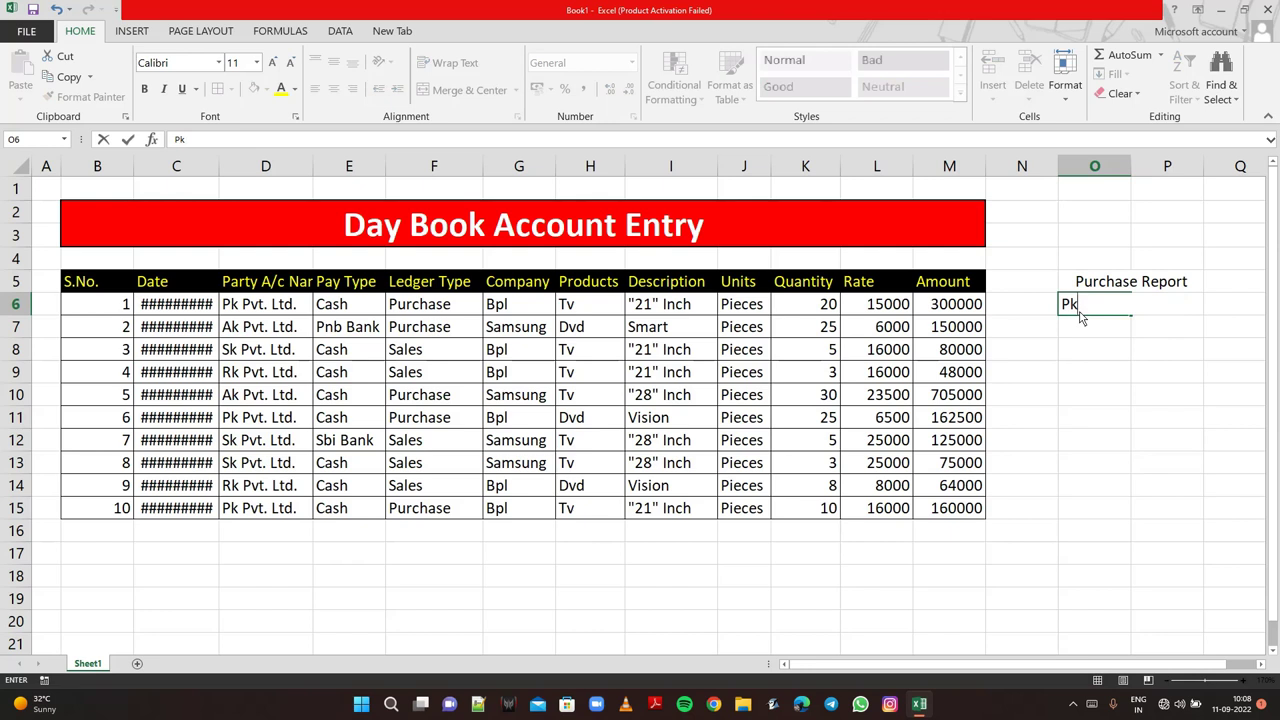
pyautogui.write(' Pv')
pyautogui.write('t. Lt')
pyautogui.write('d.')
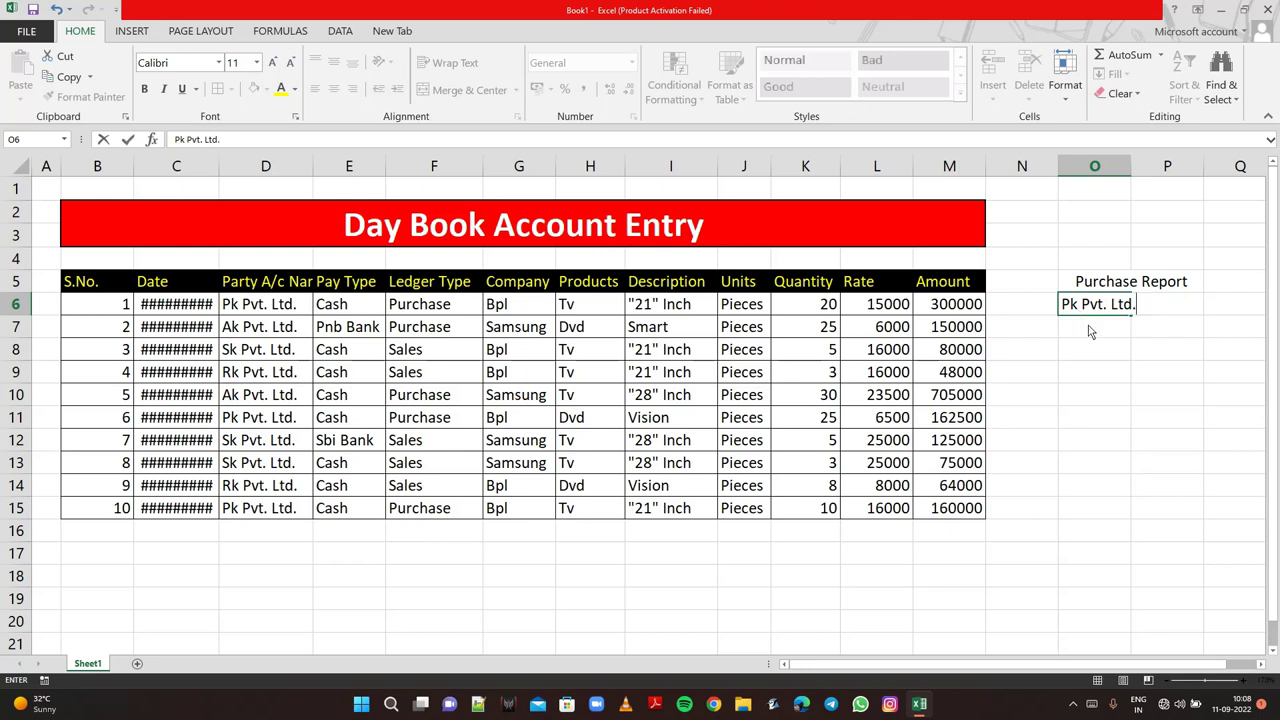
pyautogui.press('Return')
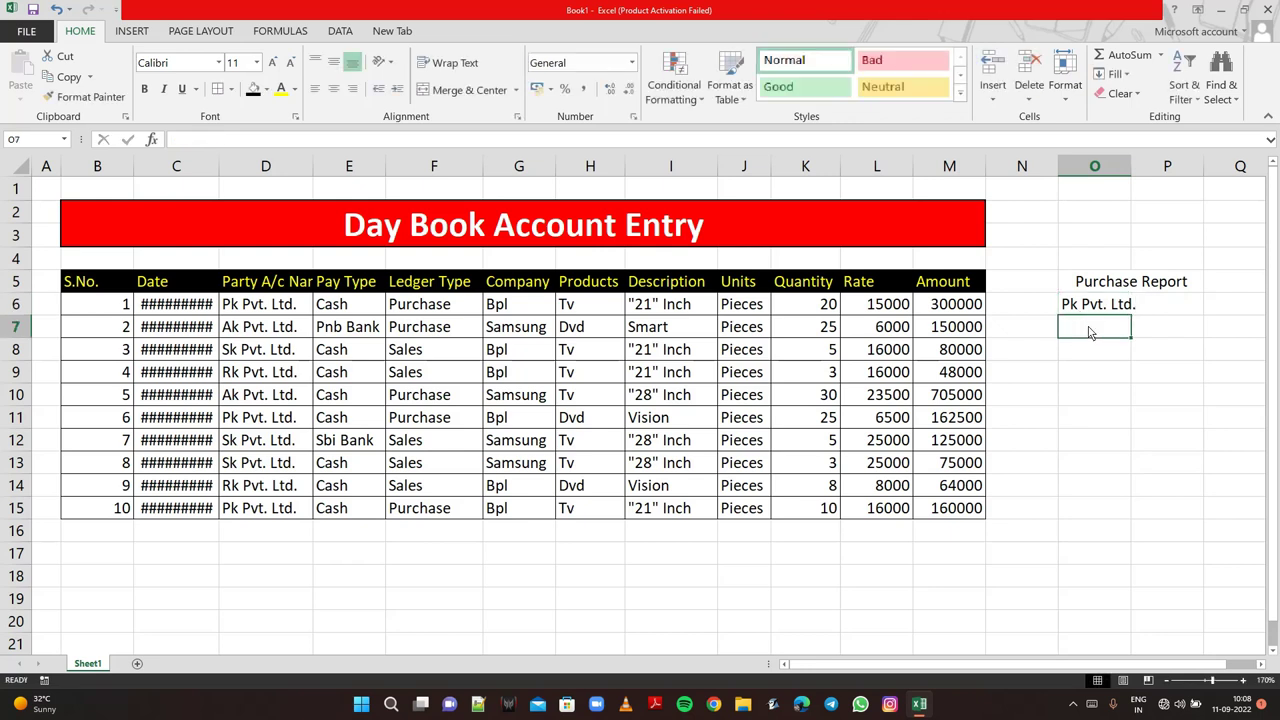
pyautogui.write('P')
pyautogui.press('BackSpace')
pyautogui.write('A')
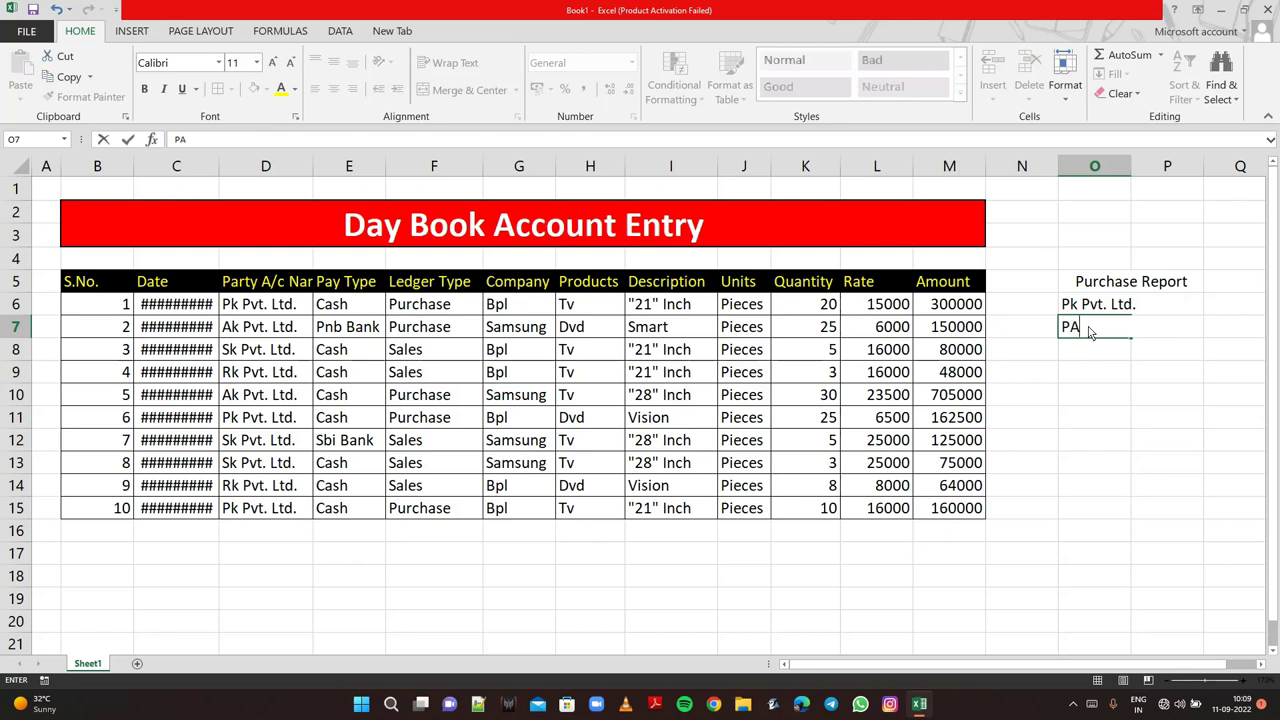
pyautogui.press('BackSpace')
pyautogui.press('BackSpace')
pyautogui.write('Ak ')
pyautogui.write('P')
pyautogui.write('vt. L')
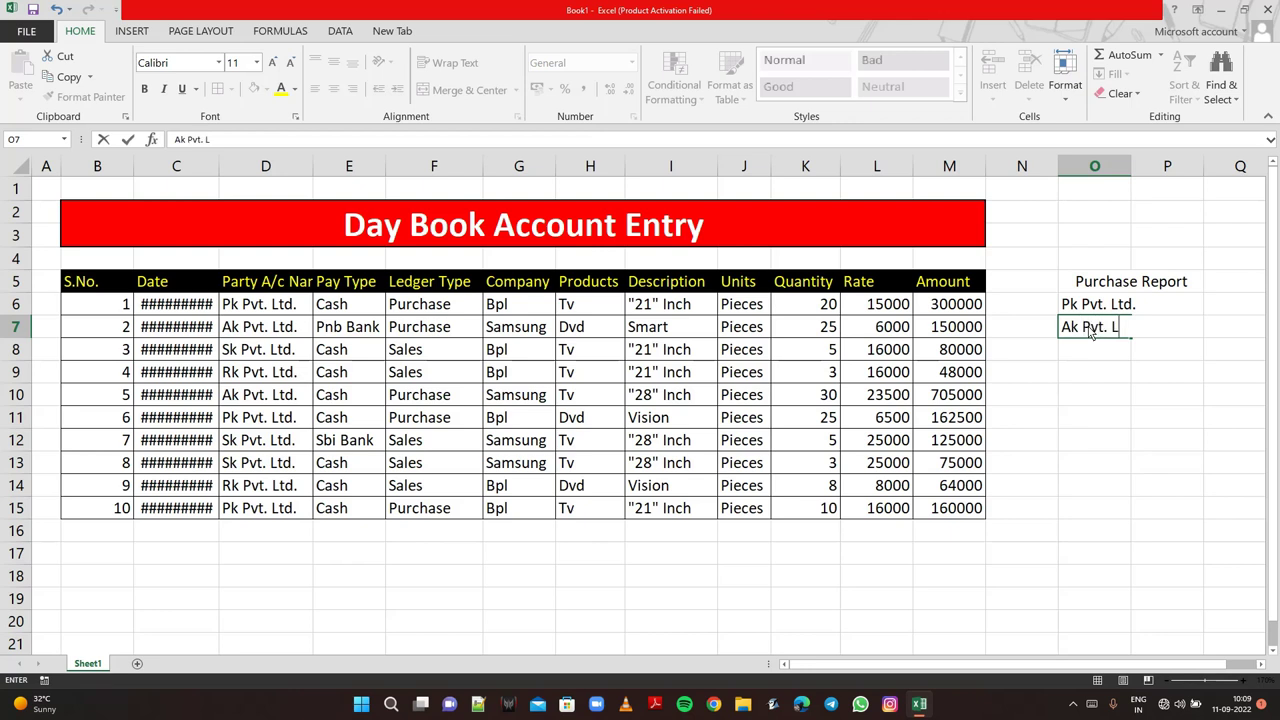
pyautogui.write('td.')
# - Apply All Borders to O5:P7 and widen column O to fit the party names
pyautogui.moveTo(1088, 284)
pyautogui.mouseDown()
pyautogui.moveTo(1140, 305)
pyautogui.moveTo(1153, 330)
pyautogui.mouseUp()
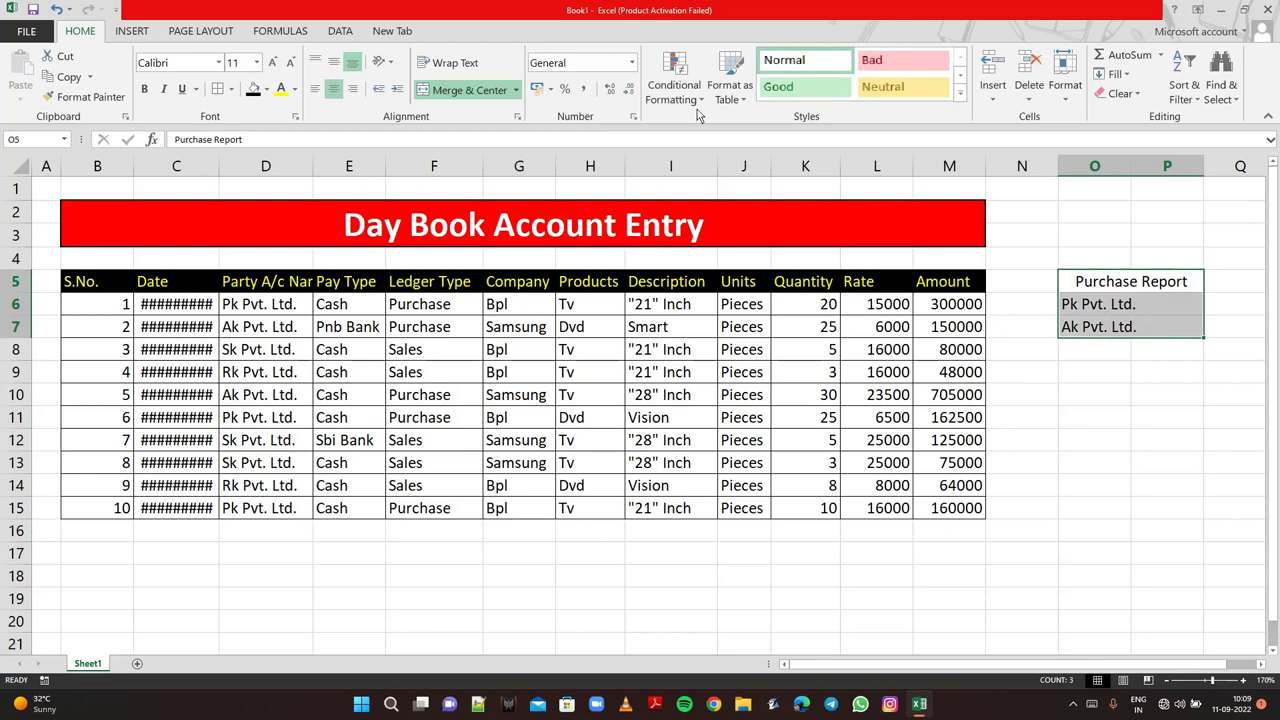
pyautogui.click(218, 89)
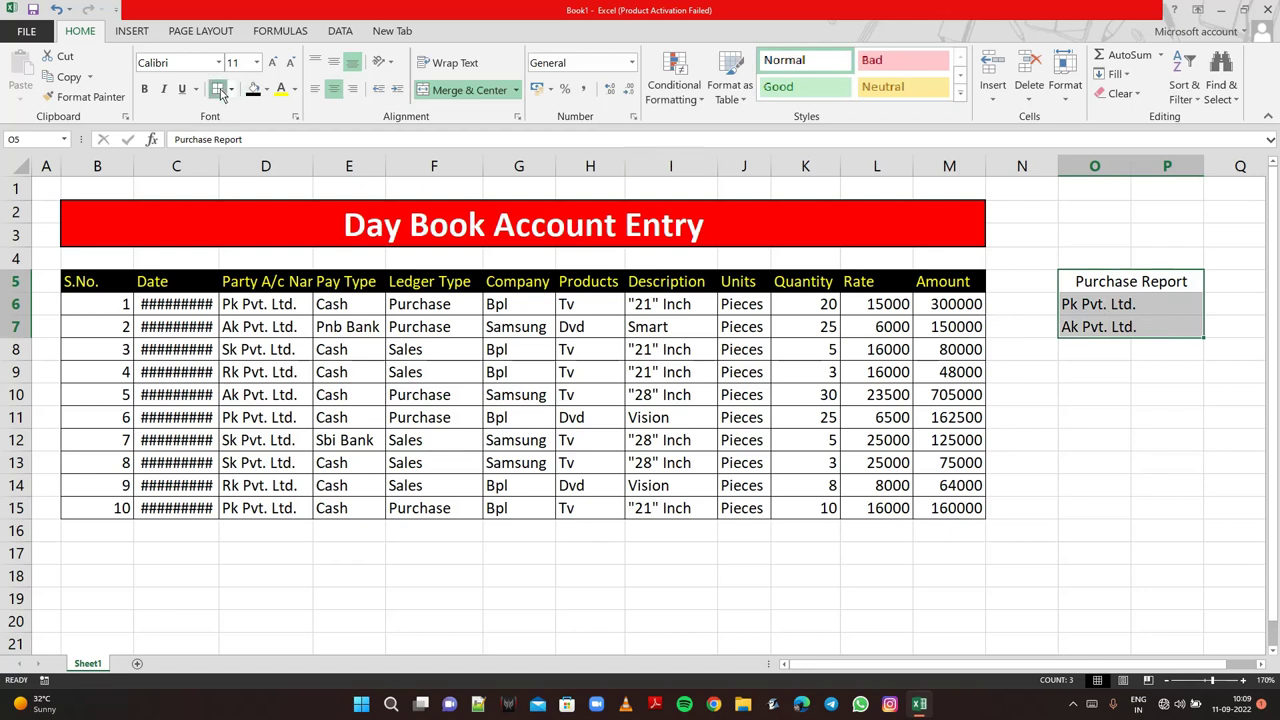
pyautogui.click(1071, 455)
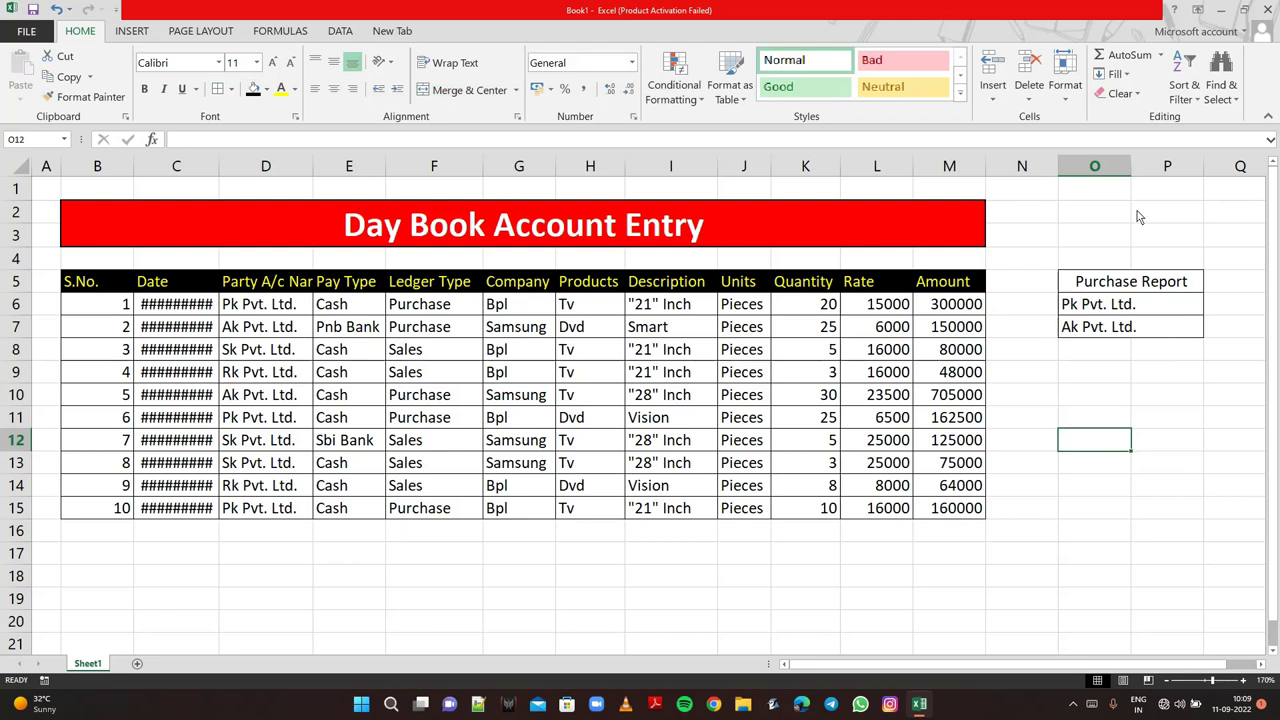
pyautogui.moveTo(1133, 172); pyautogui.dragTo(1146, 172)
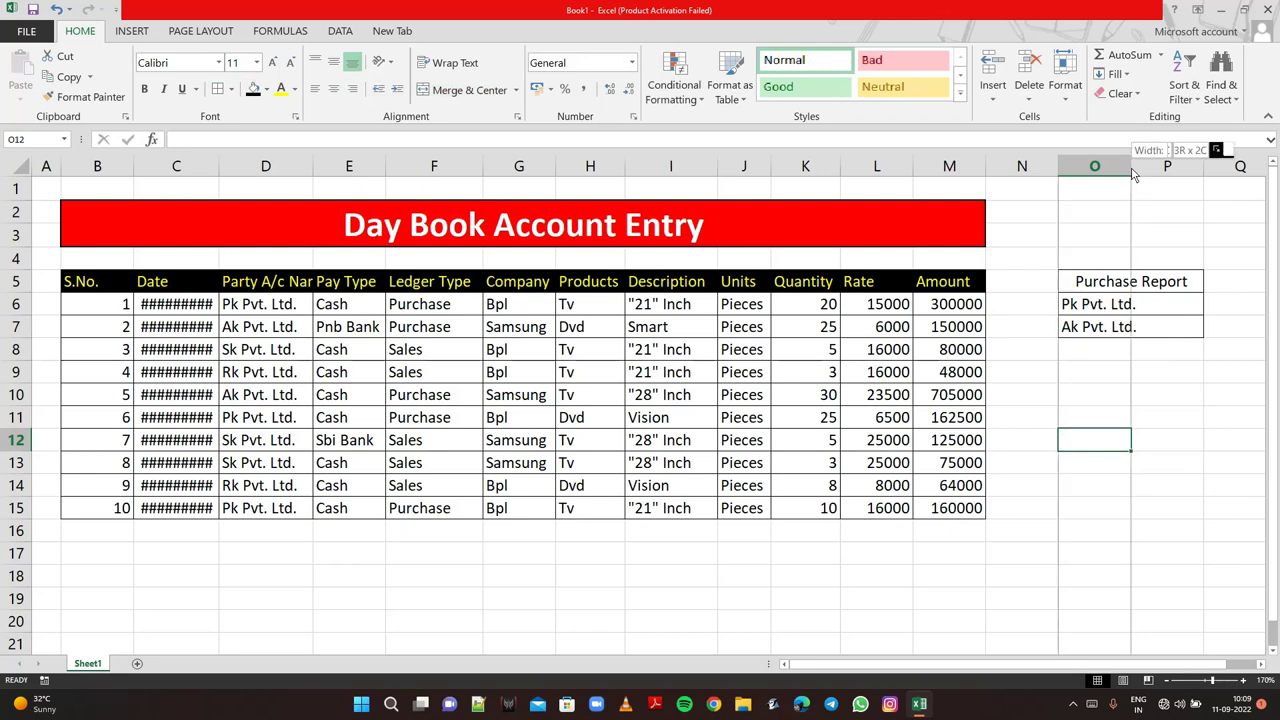
pyautogui.click(1166, 427)
# - Give the Purchase Report heading a black fill with bold yellow text
pyautogui.click(1145, 288)
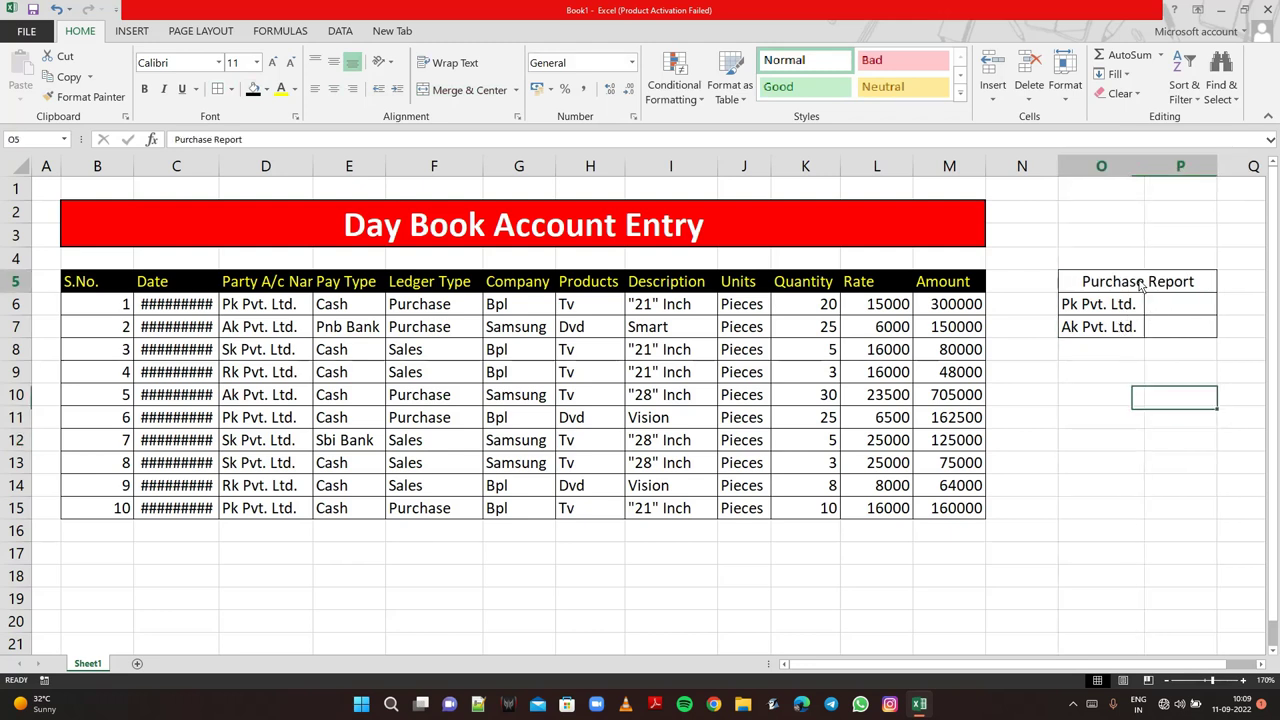
pyautogui.click(252, 89)
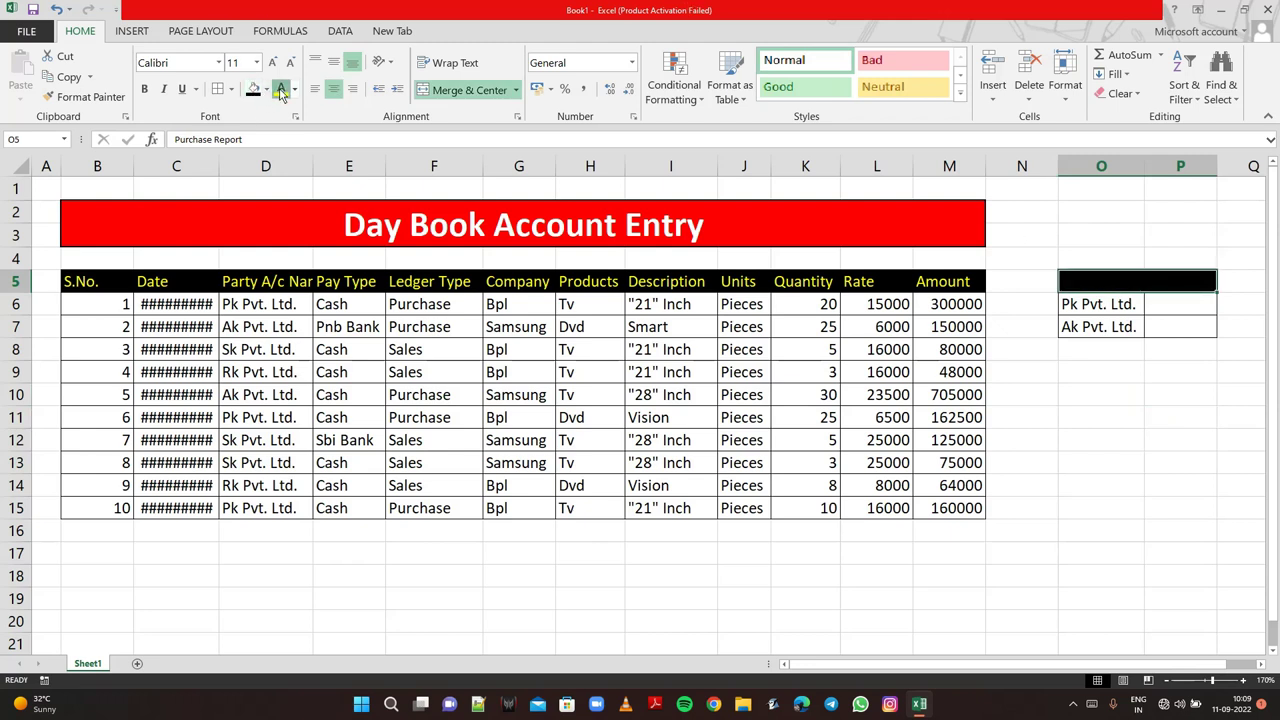
pyautogui.click(280, 88)
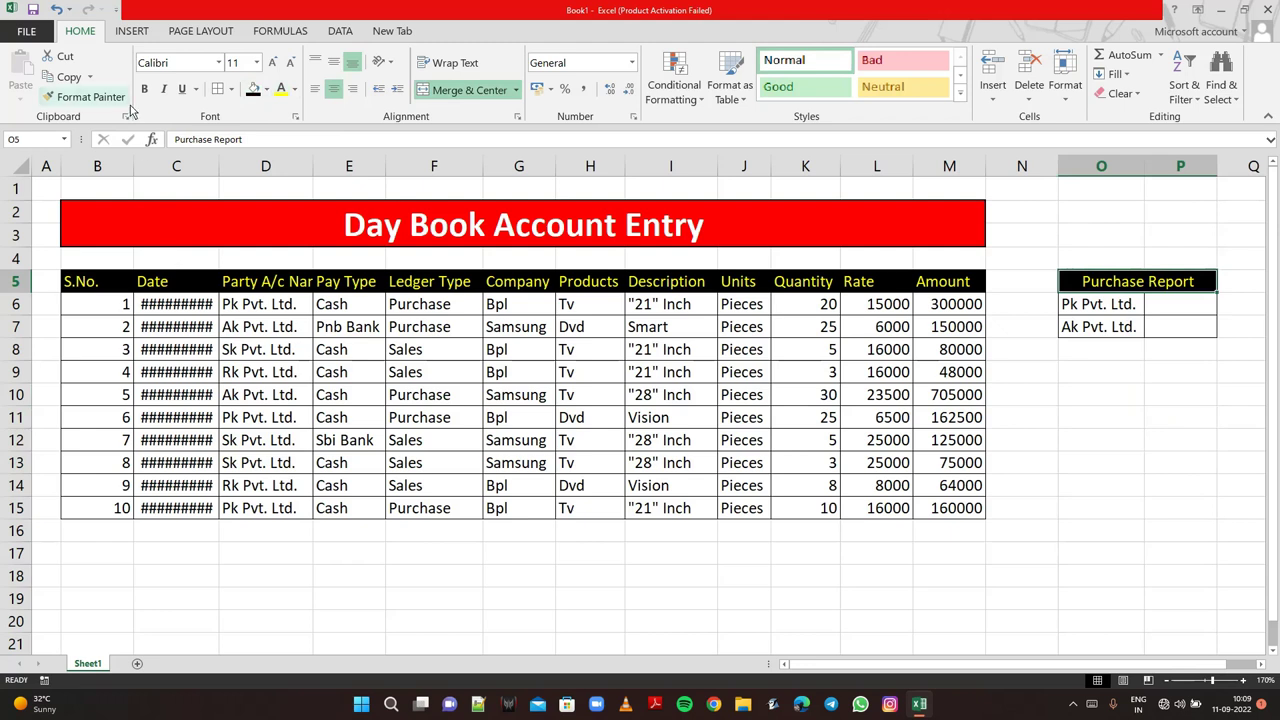
pyautogui.click(144, 89)
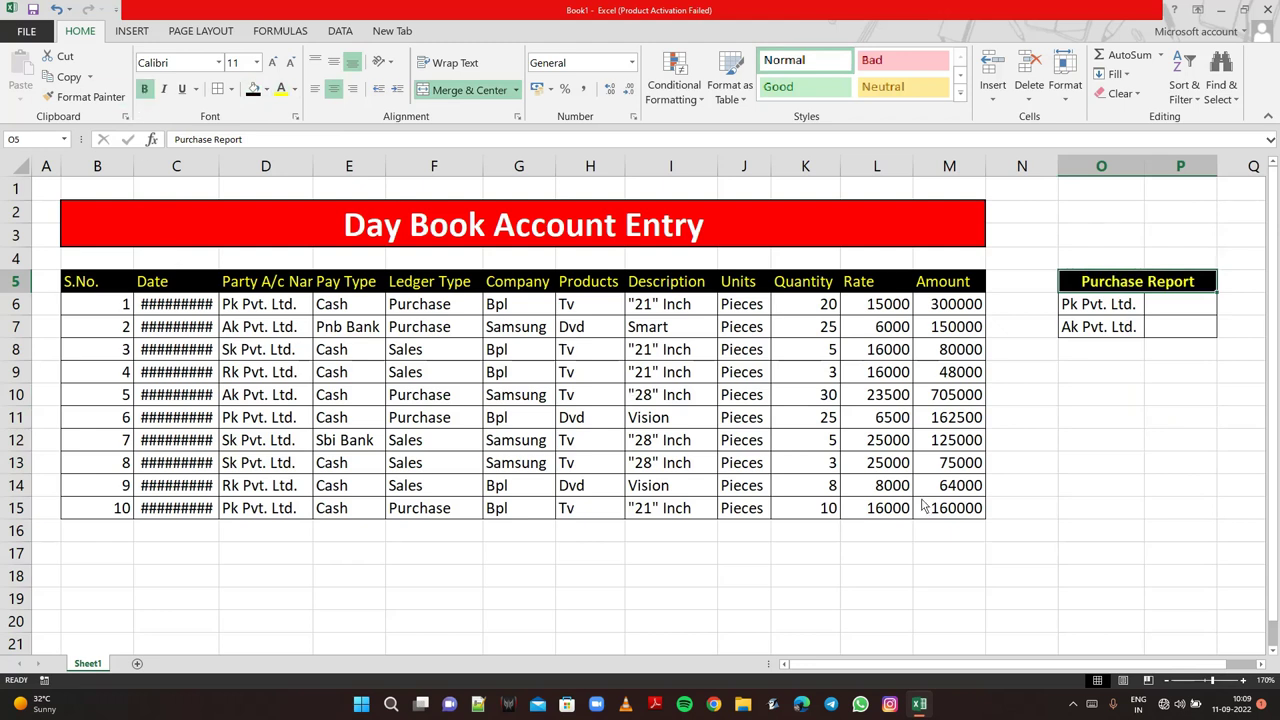
# - Clear the 'Sales' entry from O9 and merge O9:P9 into a centred 'Sales Report' heading
pyautogui.click(1102, 382)
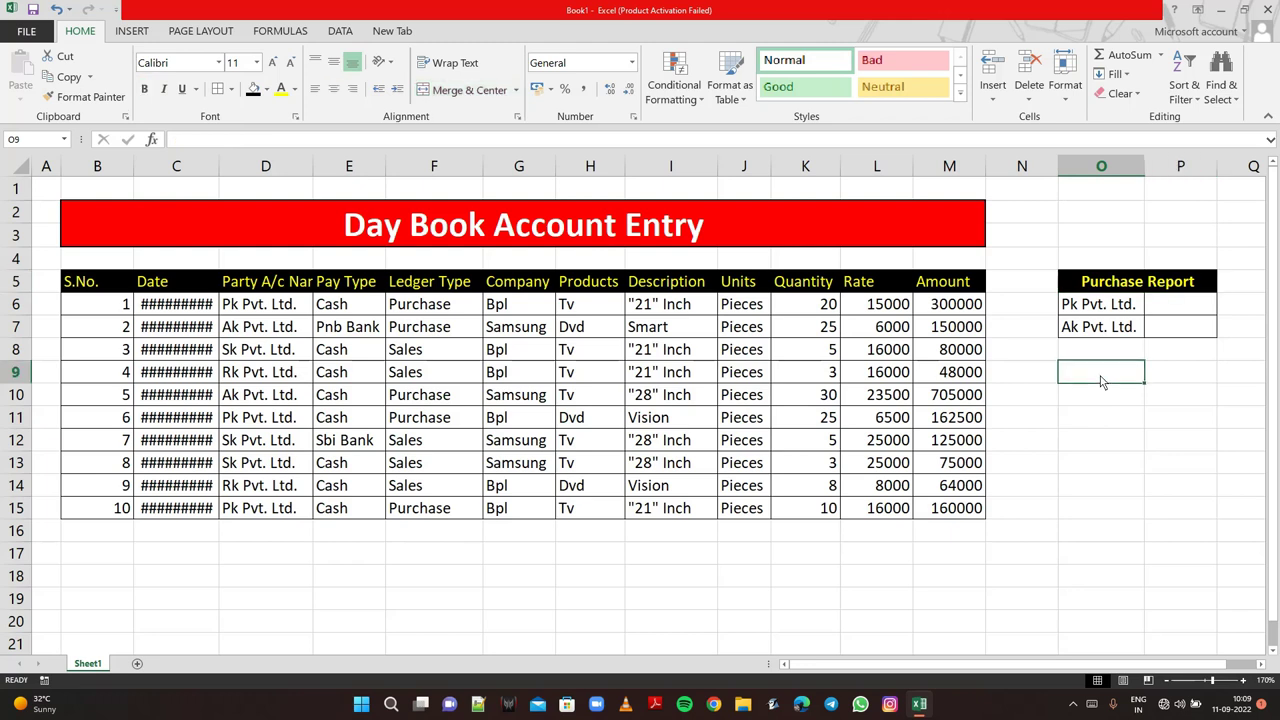
pyautogui.write('S')
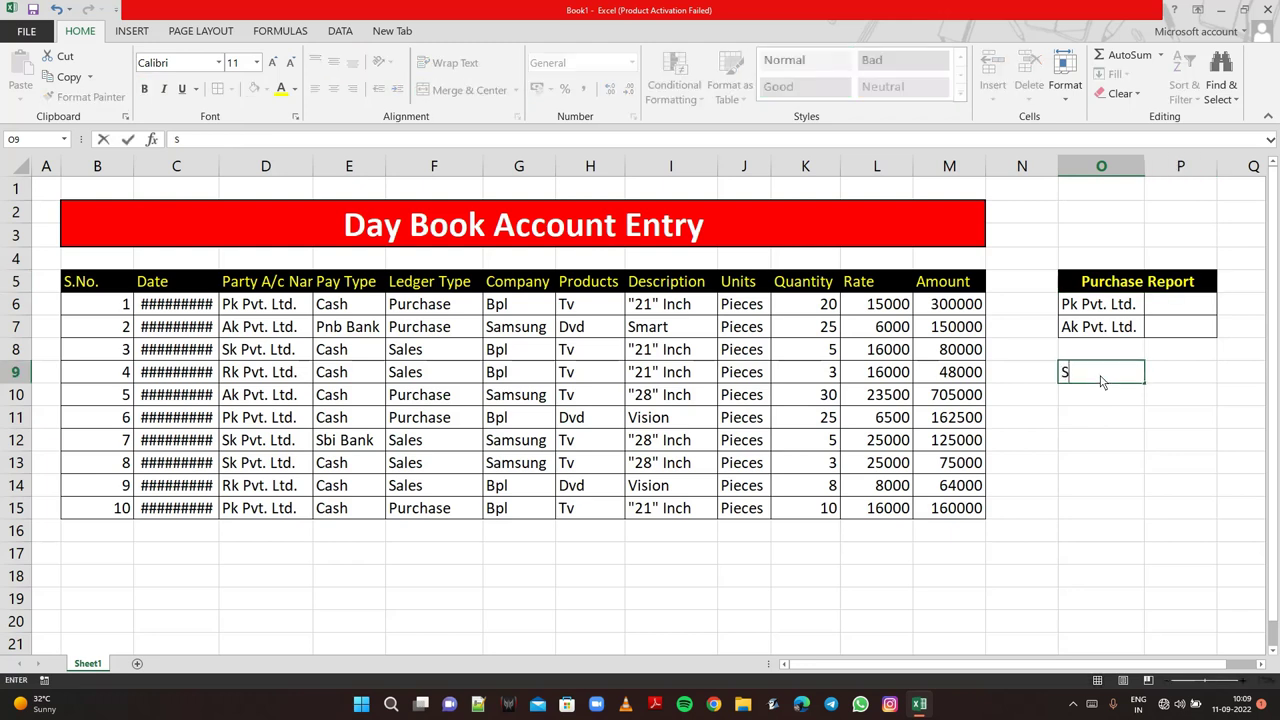
pyautogui.write('ales')
pyautogui.click(1152, 397)
pyautogui.click(1128, 382)
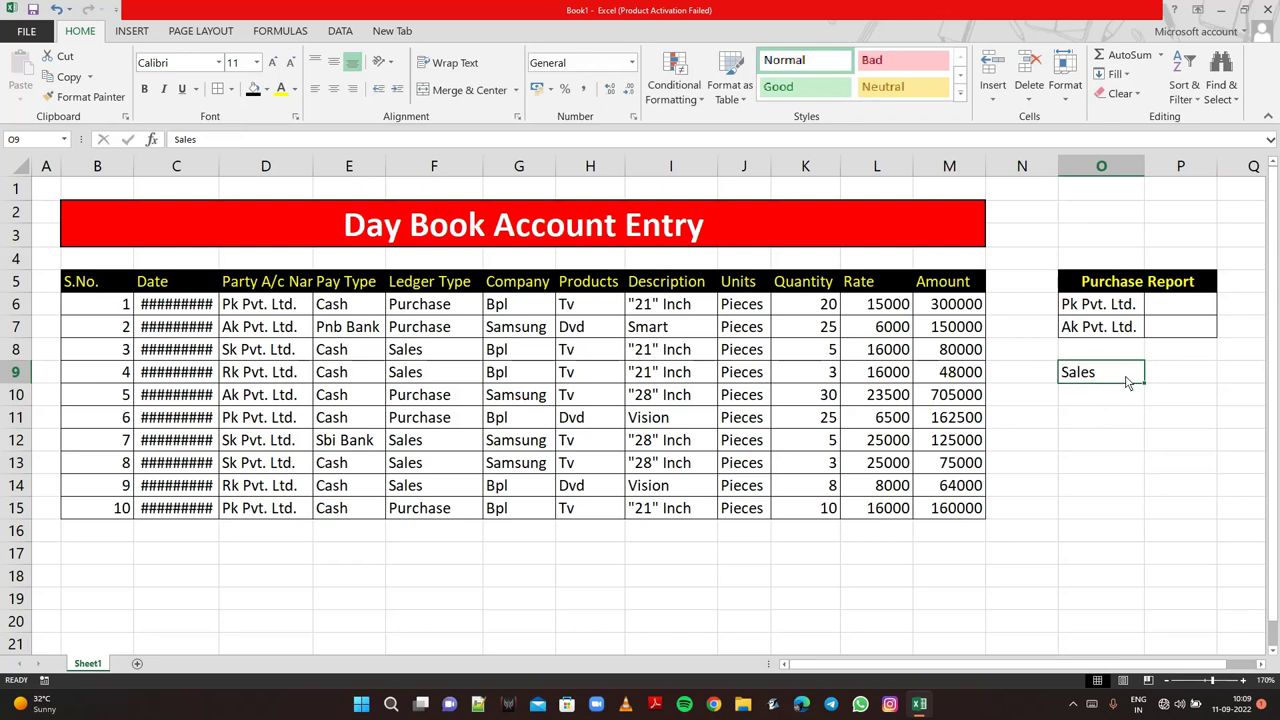
pyautogui.press('BackSpace')
pyautogui.click(1129, 404)
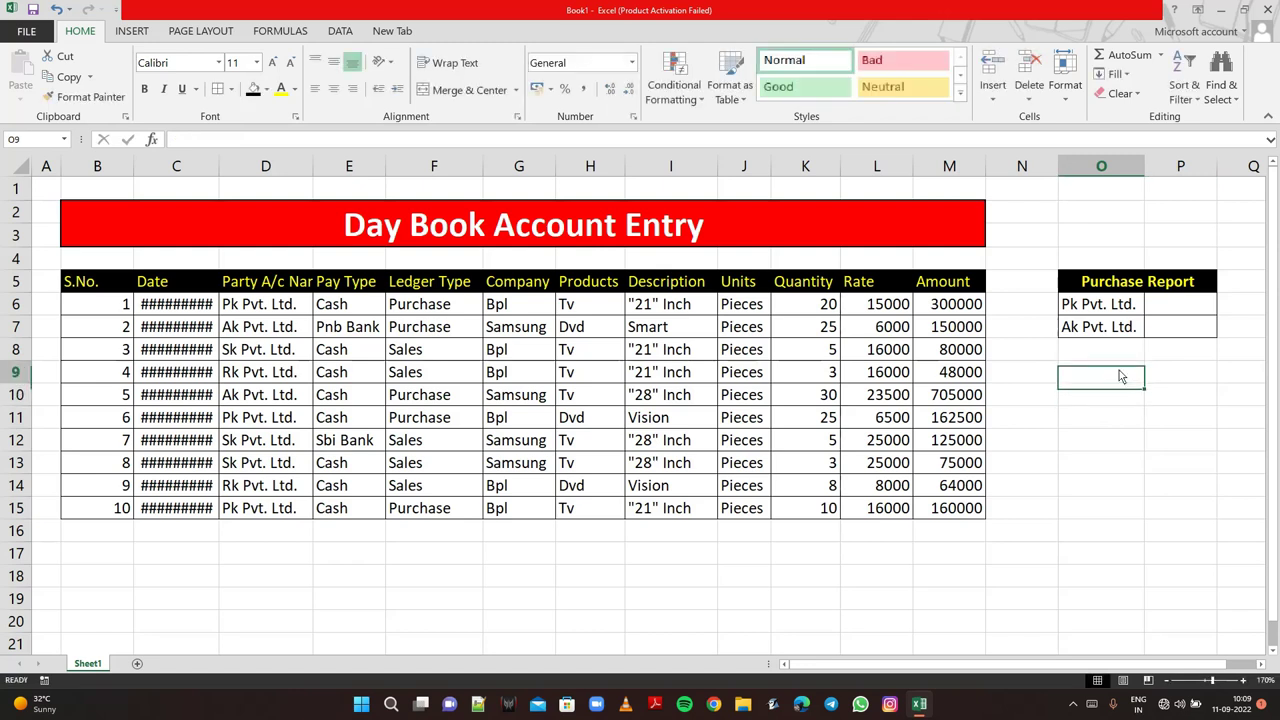
pyautogui.moveTo(1123, 372); pyautogui.dragTo(1177, 374)
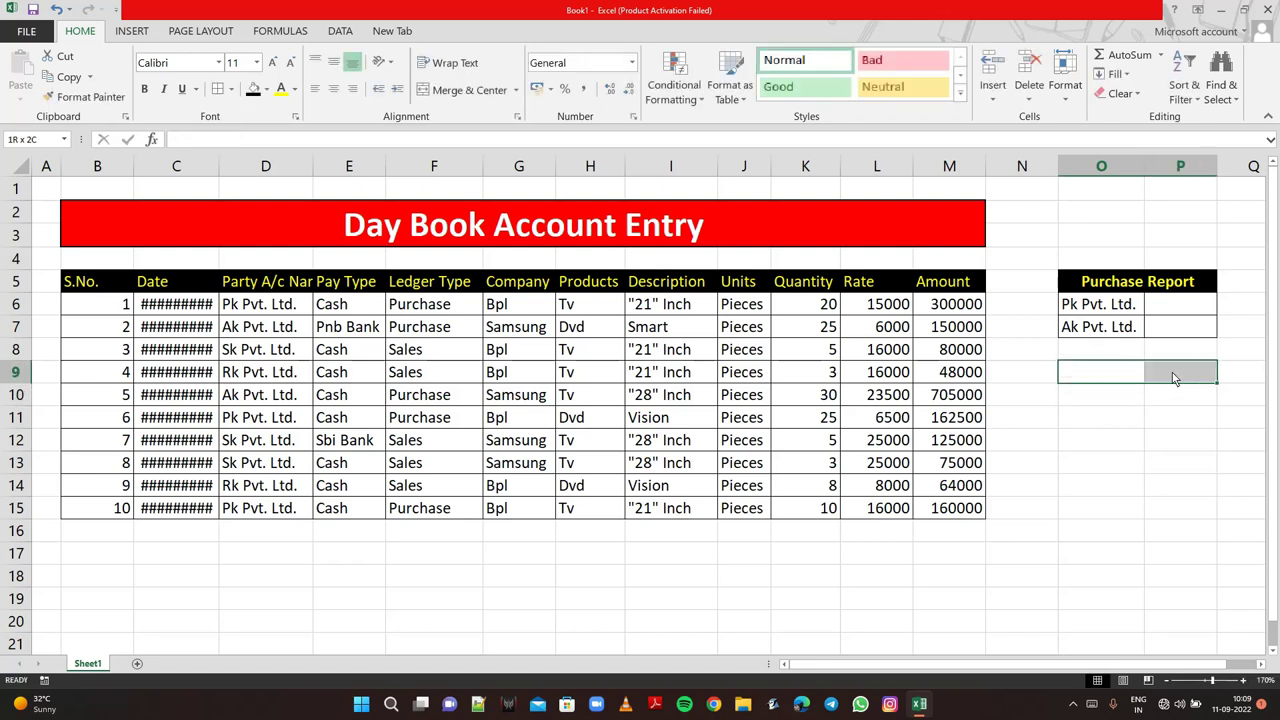
pyautogui.click(478, 90)
pyautogui.write('S')
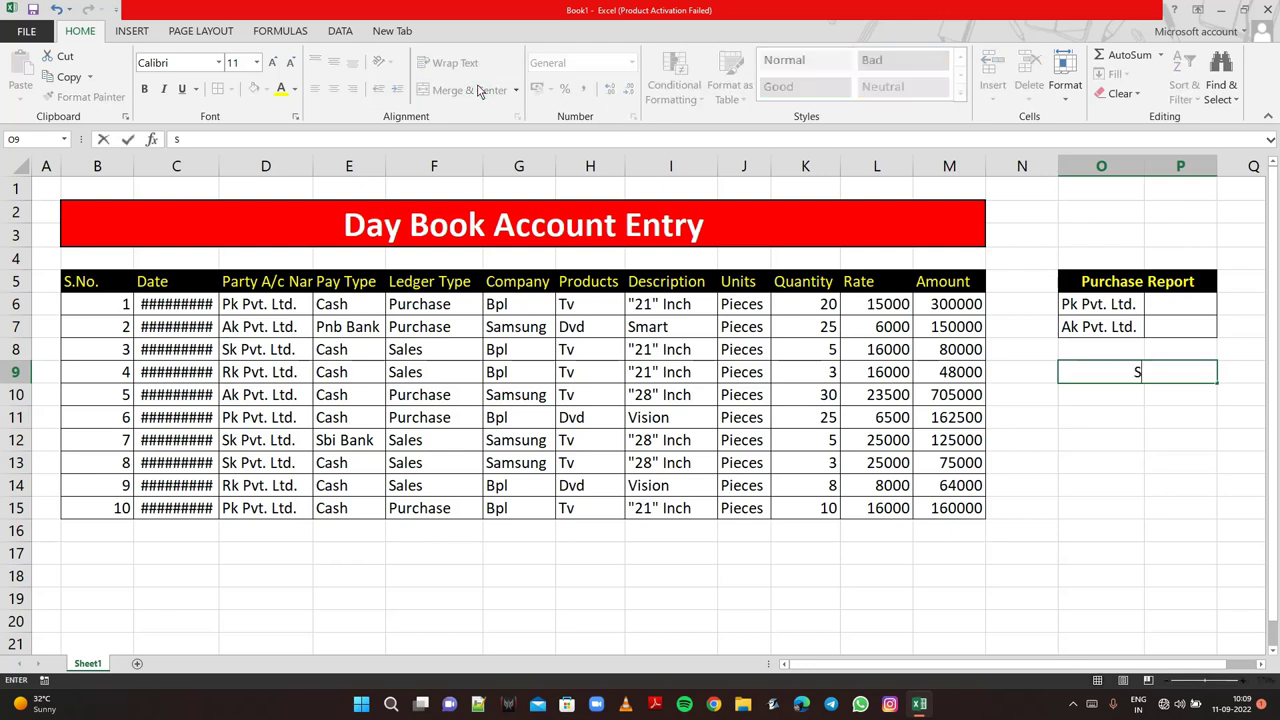
pyautogui.write('ales')
pyautogui.write(' Repo')
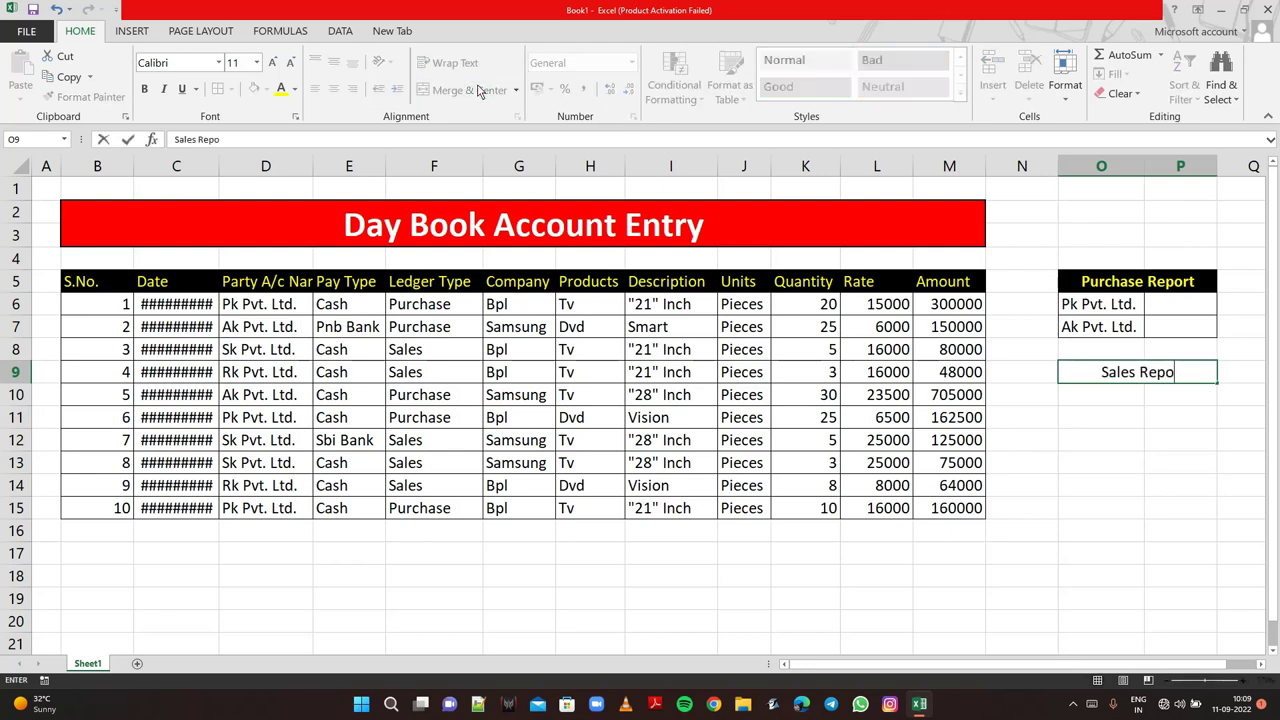
pyautogui.write('rt')
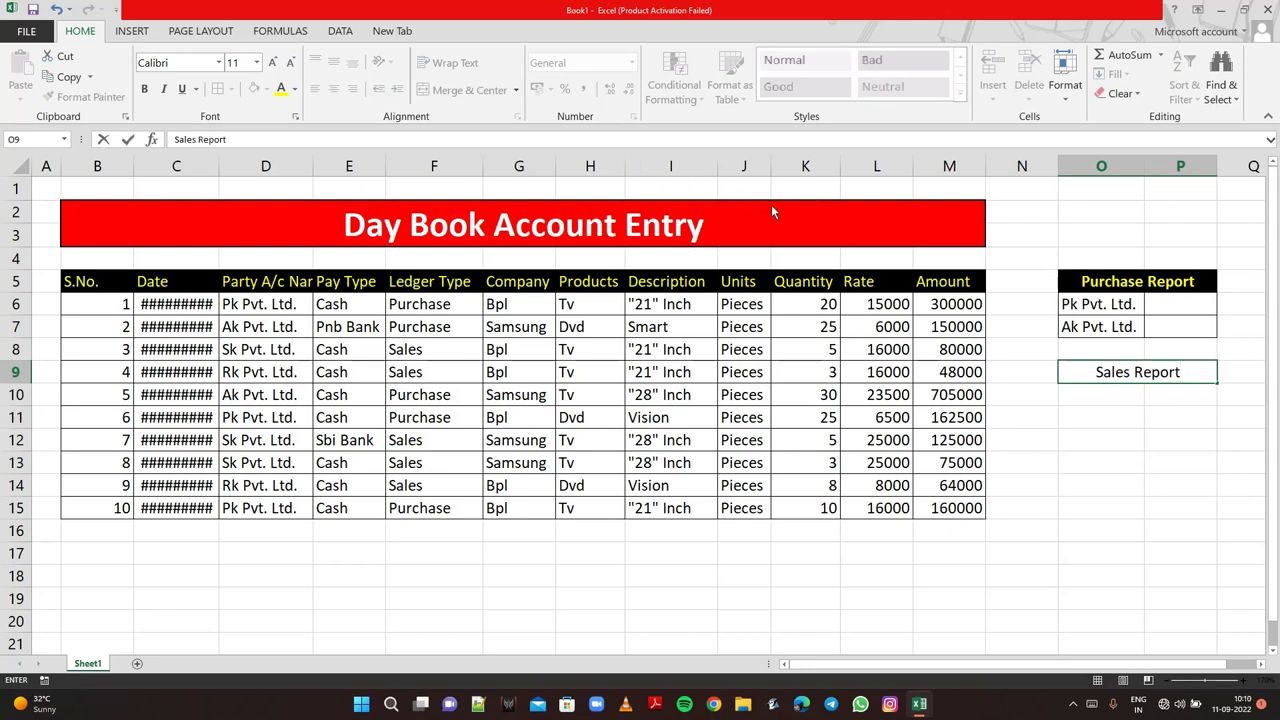
pyautogui.click(1077, 396)
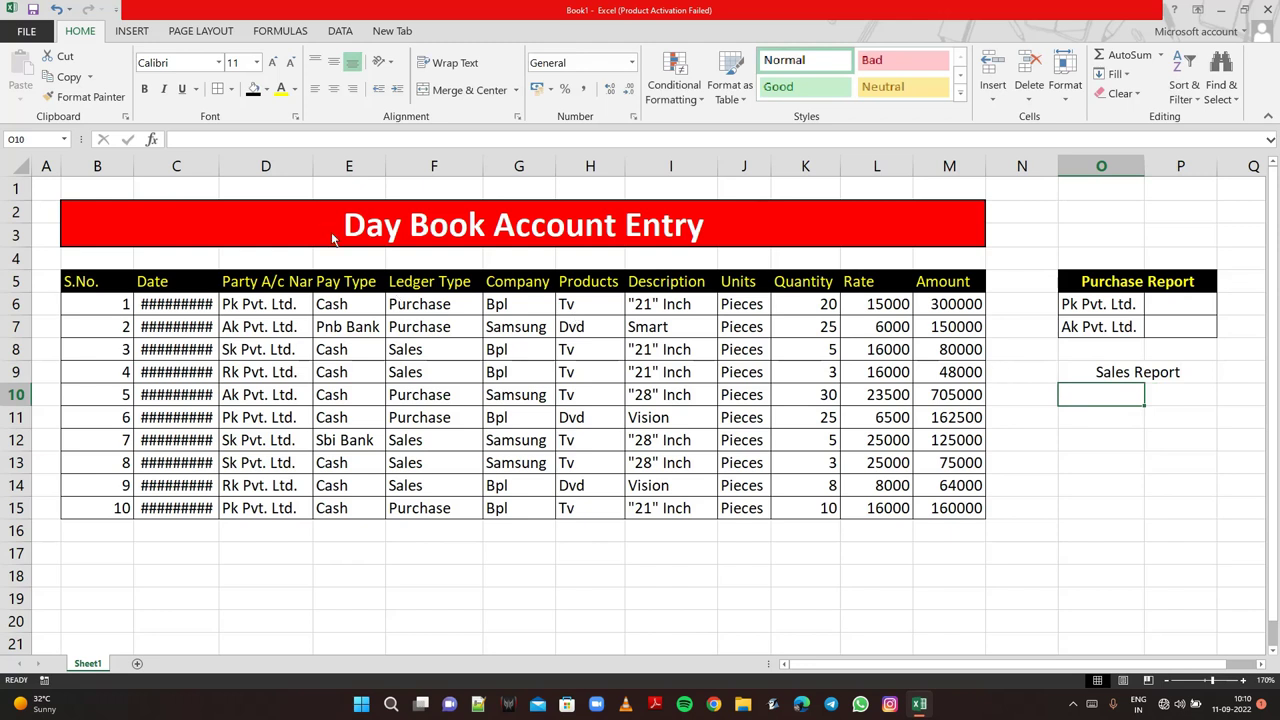
# - Autofit column C to show full dates, then enter 'Sk Pvt. Ltd.' in O10 and 'Rk Pvt. Ltd.' in O11
pyautogui.doubleClick(219, 166)
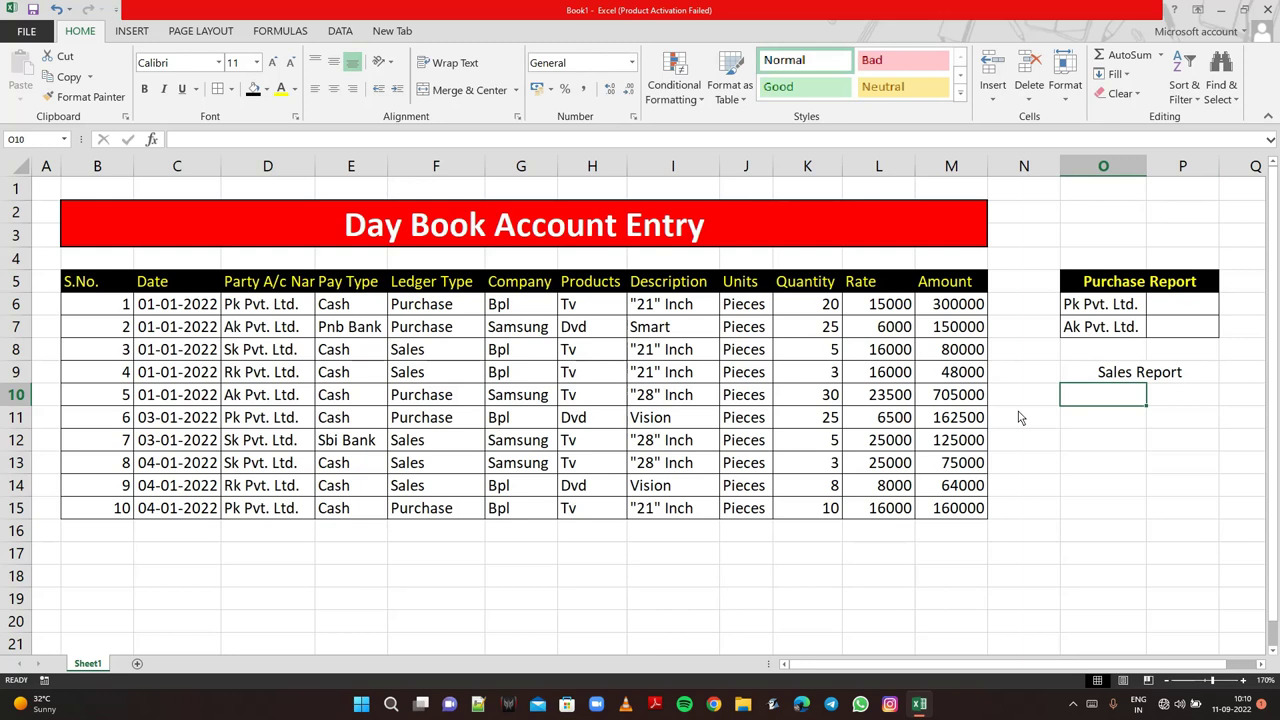
pyautogui.write('Sk')
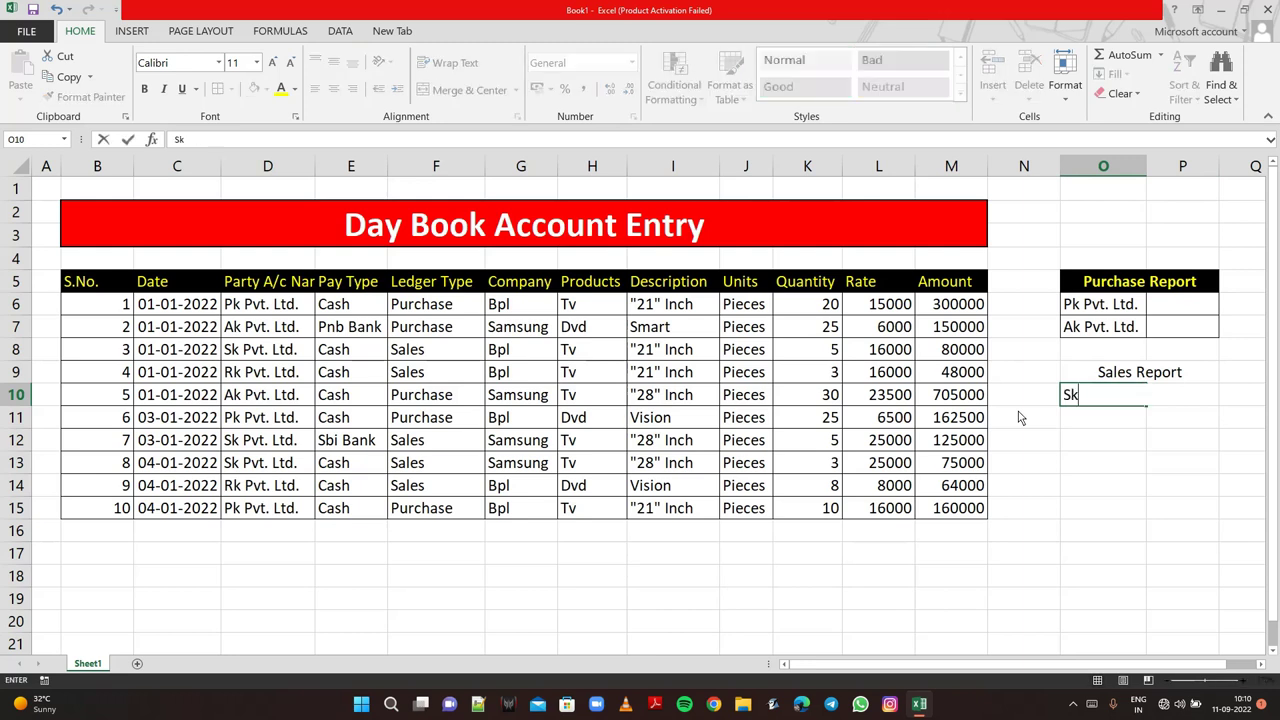
pyautogui.write(' P')
pyautogui.write('vt.')
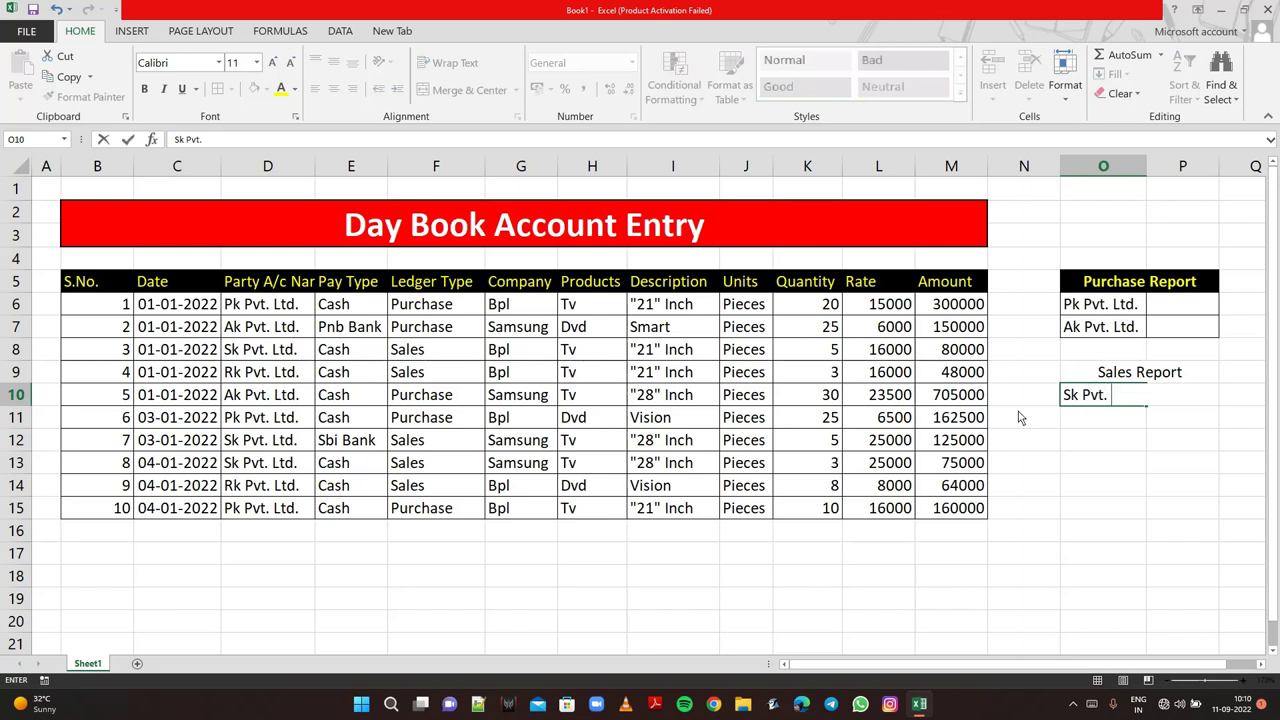
pyautogui.write(' Ltd.')
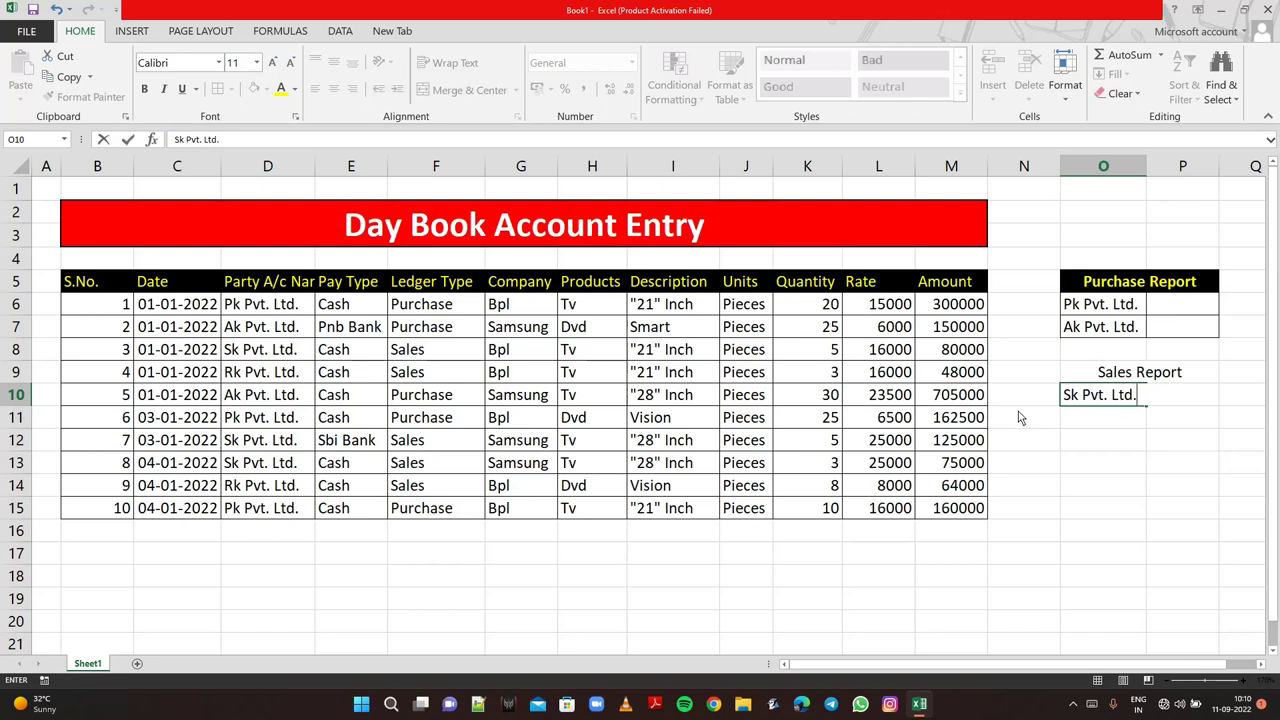
pyautogui.click(1103, 423)
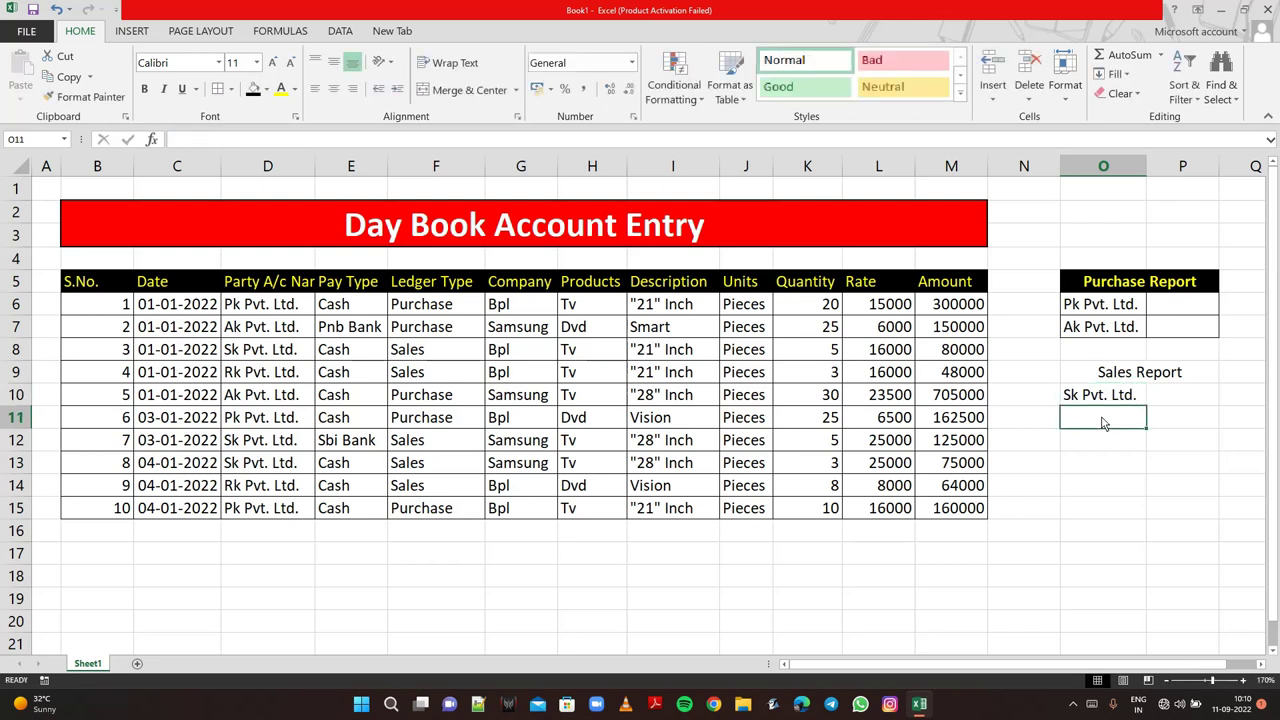
pyautogui.write('Rk P')
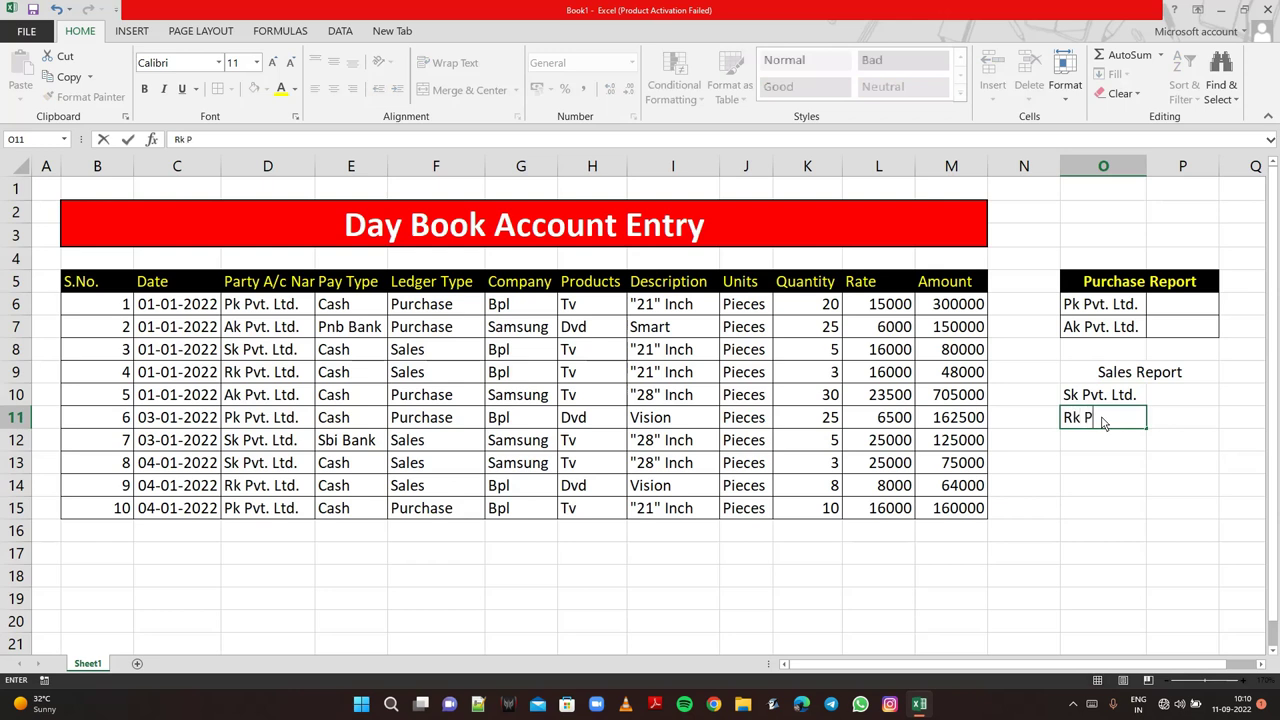
pyautogui.write('vt.')
pyautogui.write(' Ltd.')
# - Style the Sales Report block O9:P11, giving heading O9 a black fill with bold yellow text
pyautogui.moveTo(1100, 376); pyautogui.dragTo(1146, 421)
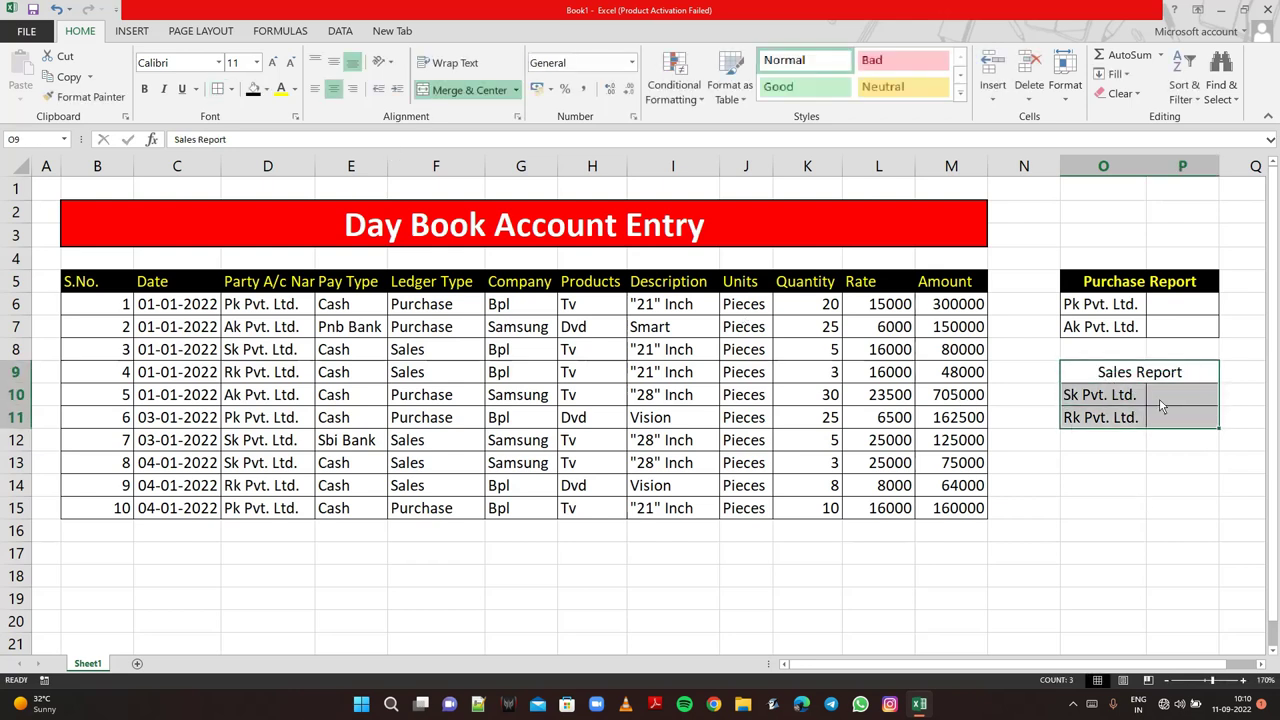
pyautogui.click(1108, 381)
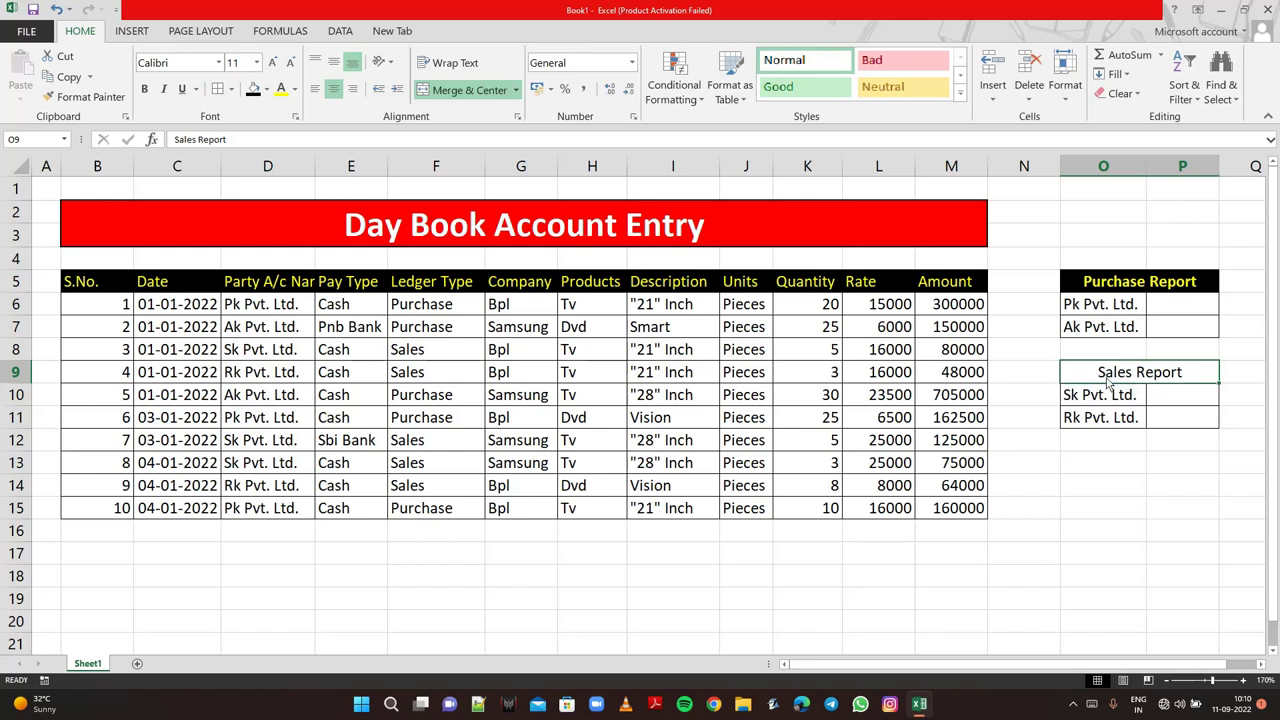
pyautogui.click(253, 89)
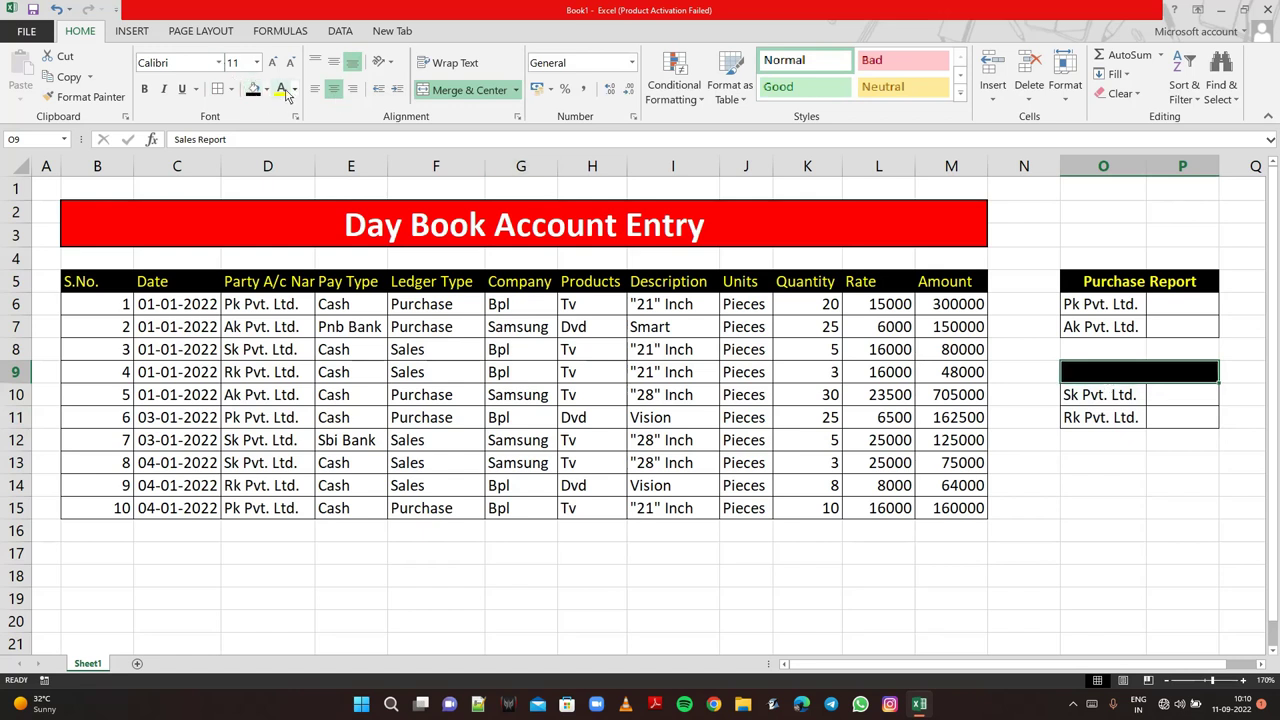
pyautogui.click(281, 89)
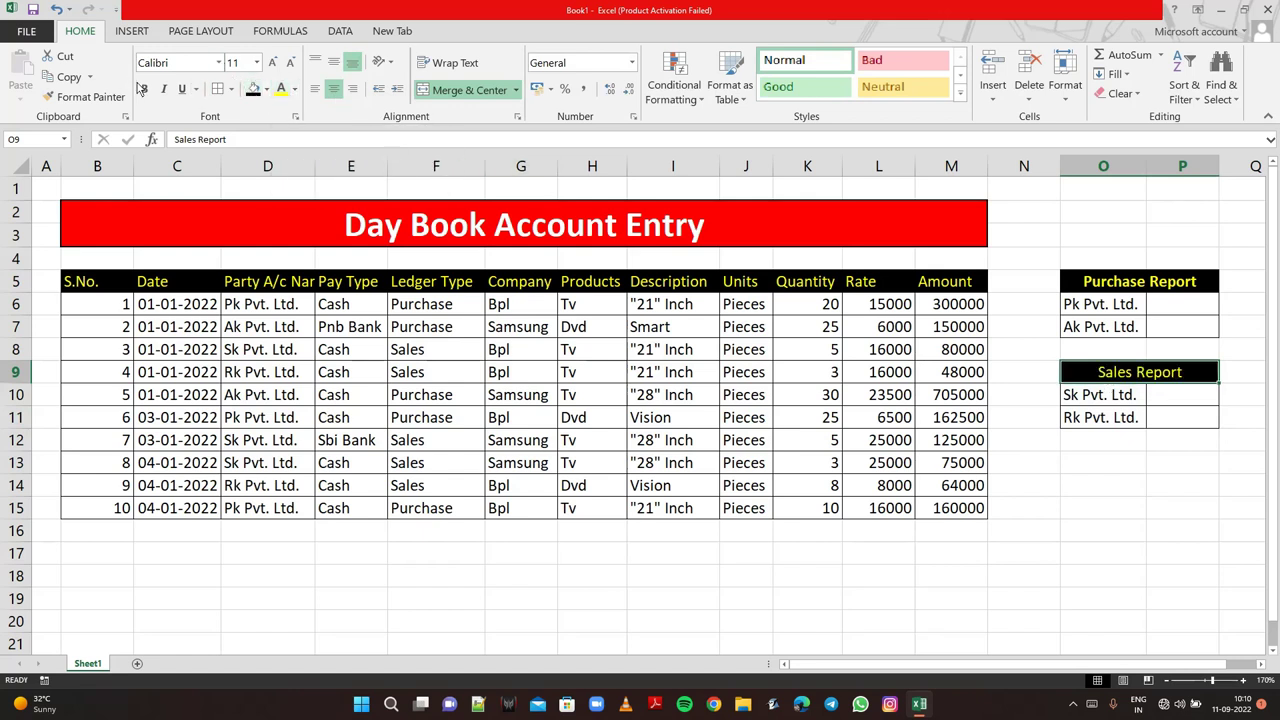
pyautogui.click(144, 89)
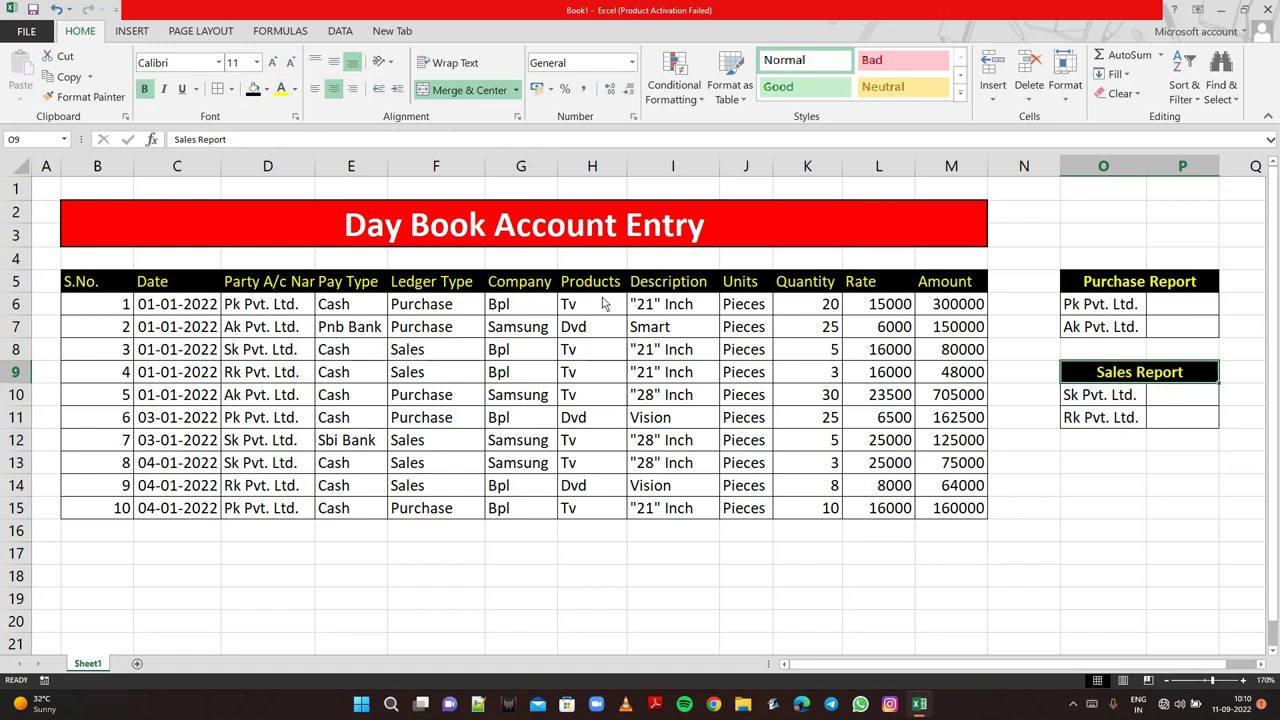
pyautogui.click(1104, 464)
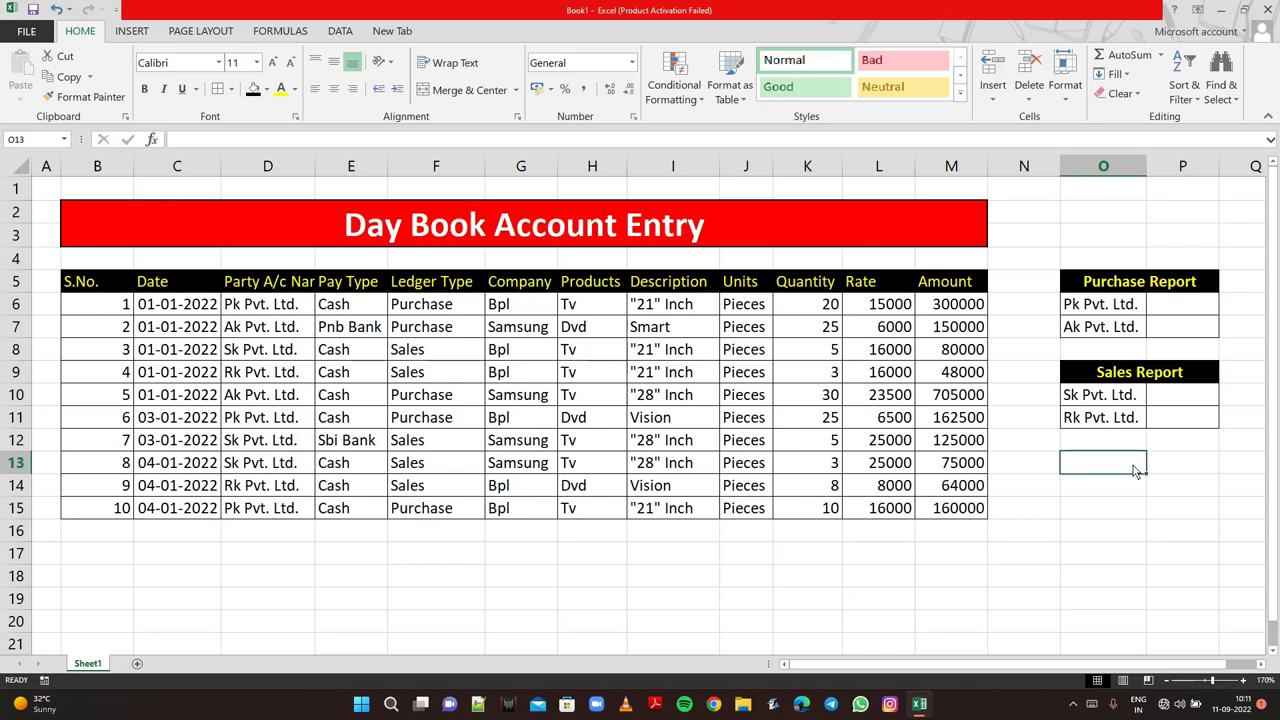
# - Merge O13:P13 into a centred 'Total' heading, with 'Purchase' in O14 and 'Sales' in O15
pyautogui.moveTo(1137, 471); pyautogui.dragTo(1212, 470)
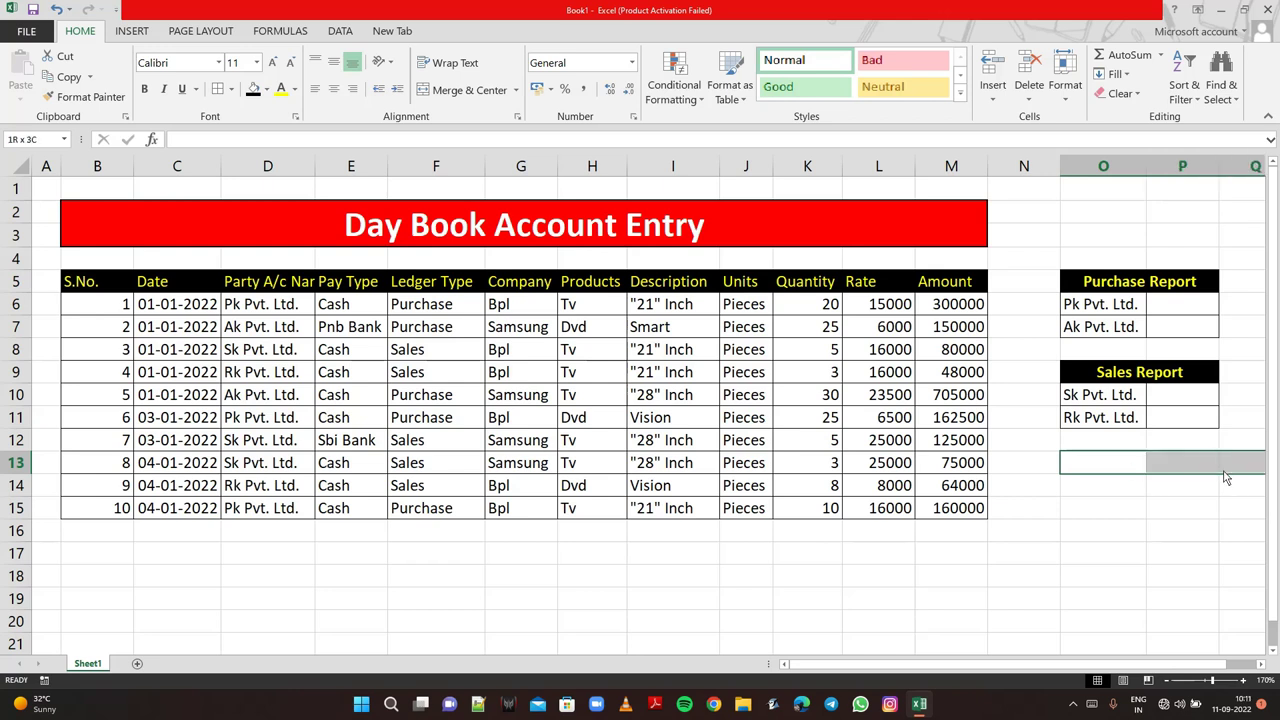
pyautogui.click(470, 91)
pyautogui.write('To')
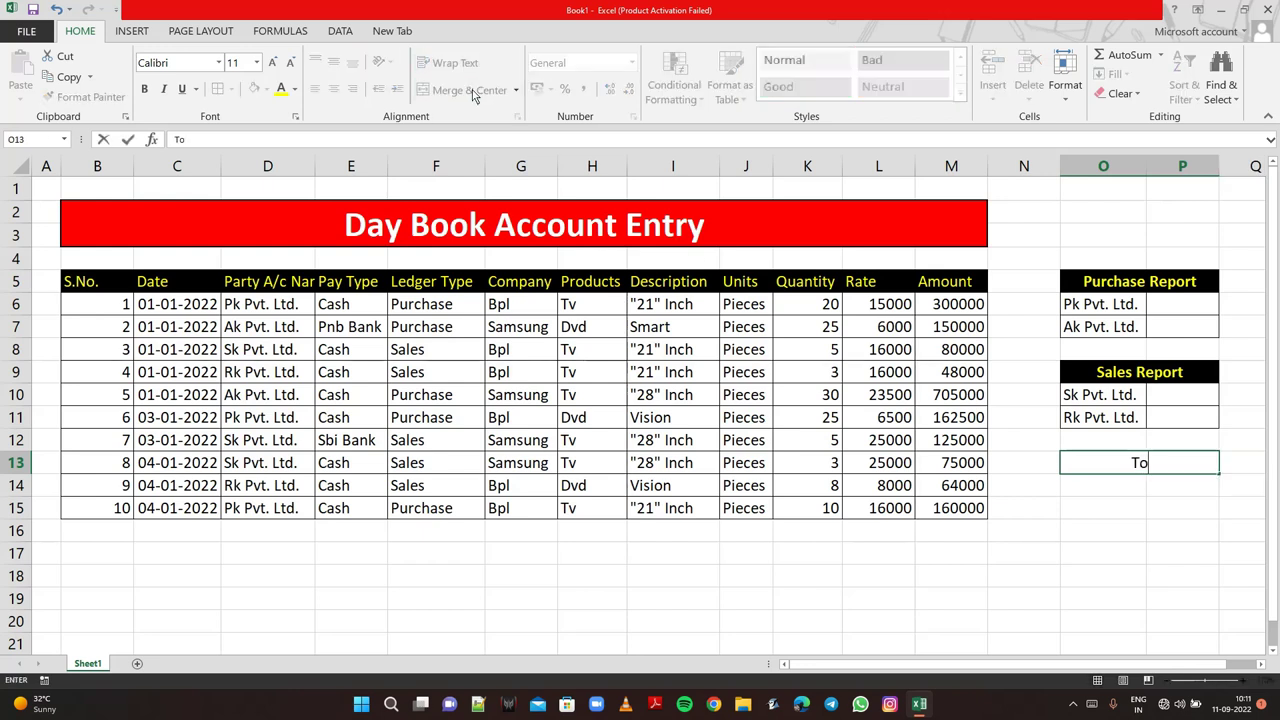
pyautogui.write('tal')
pyautogui.click(1092, 493)
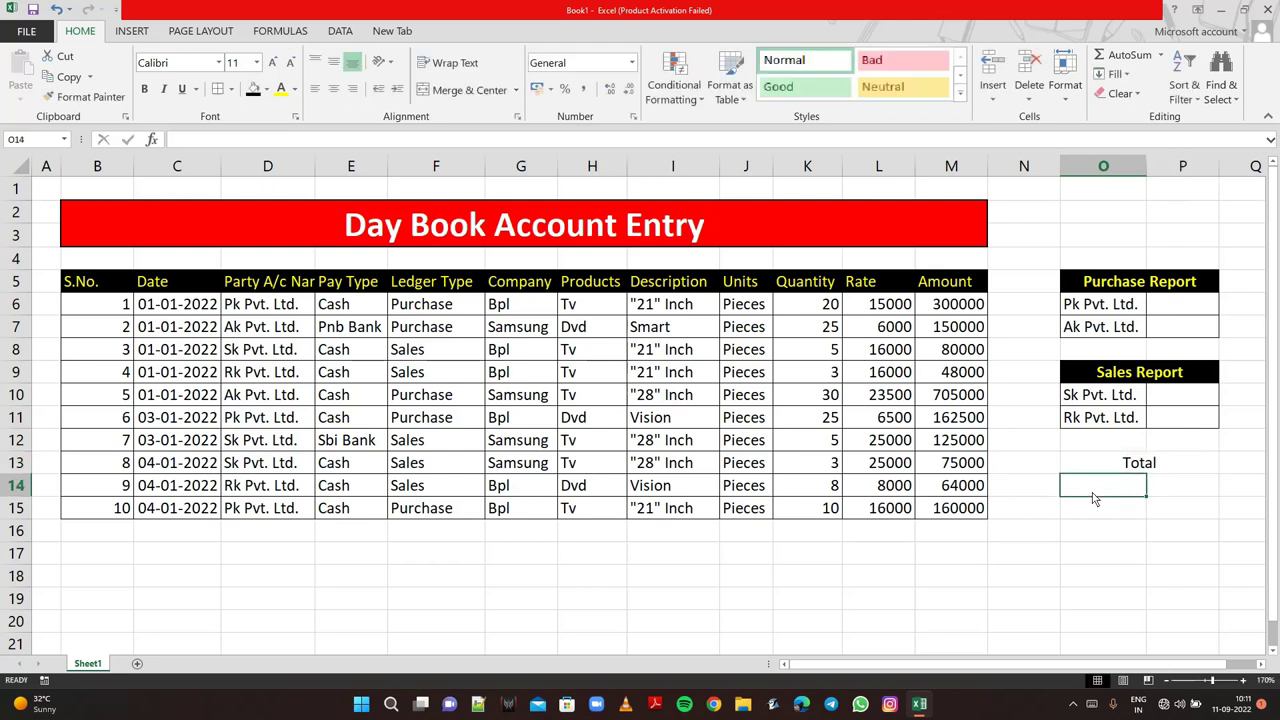
pyautogui.write('Pur')
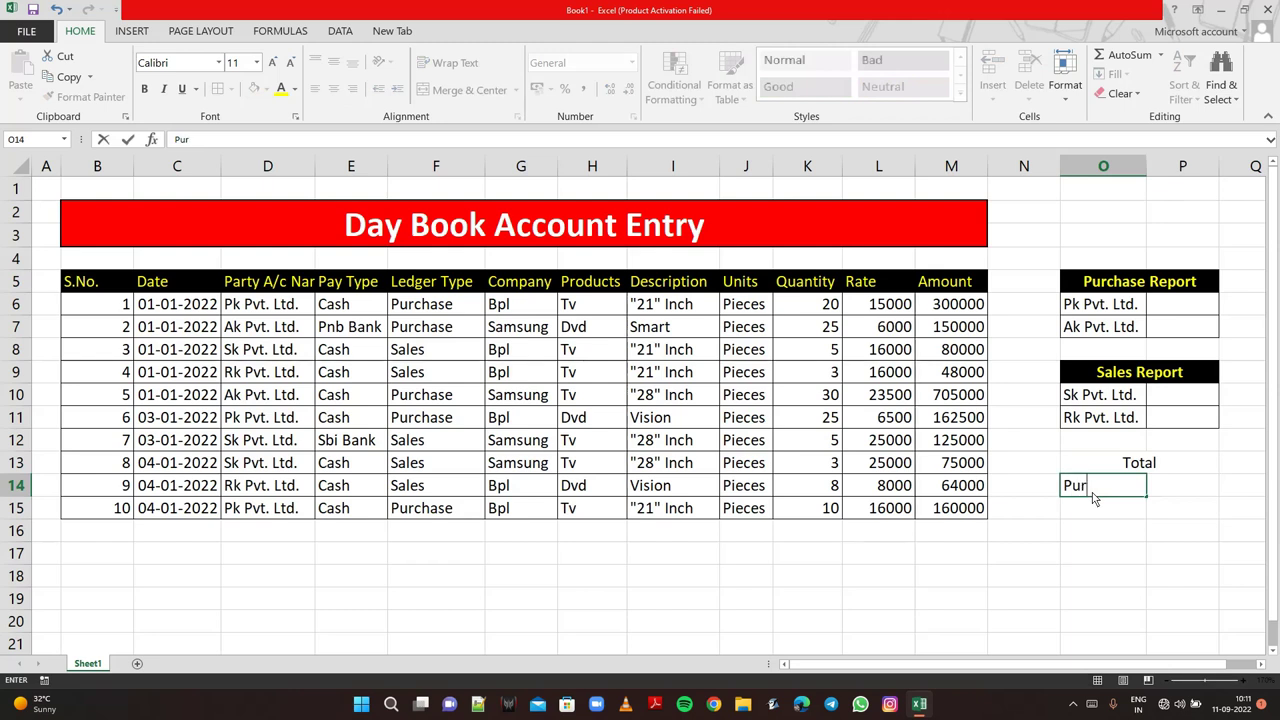
pyautogui.write('chase')
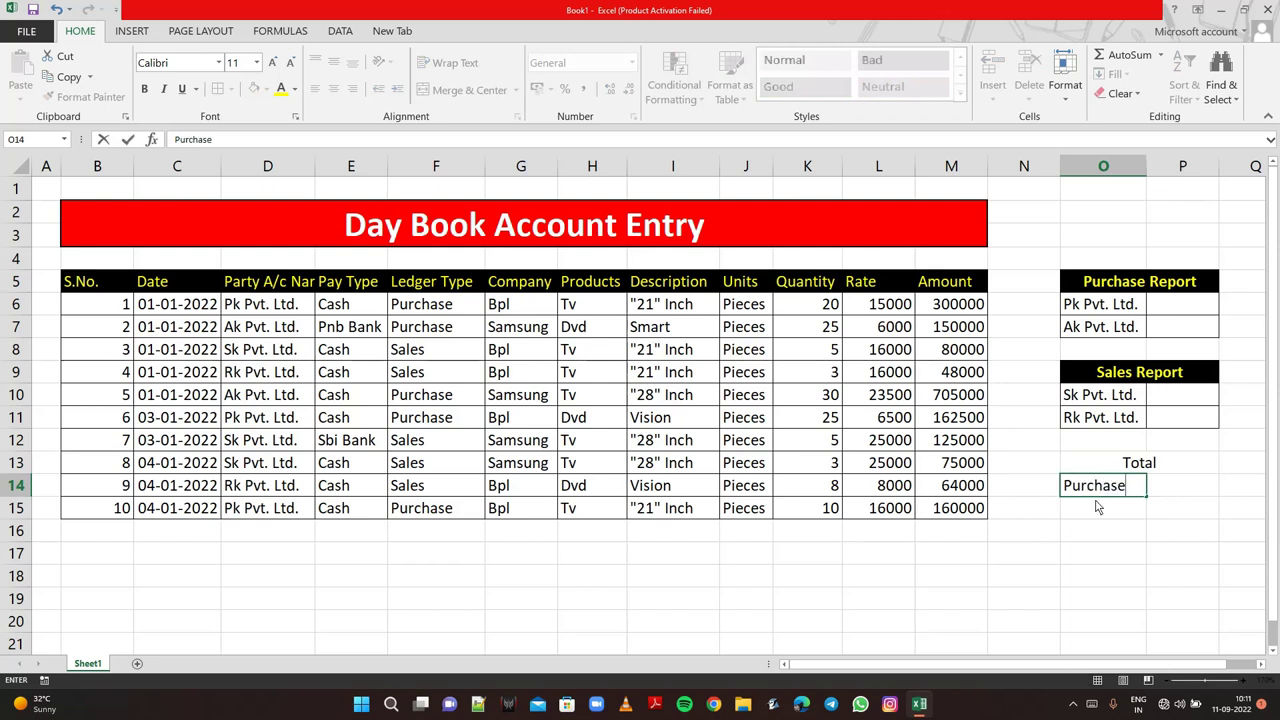
pyautogui.press('Return')
pyautogui.write('Sales')
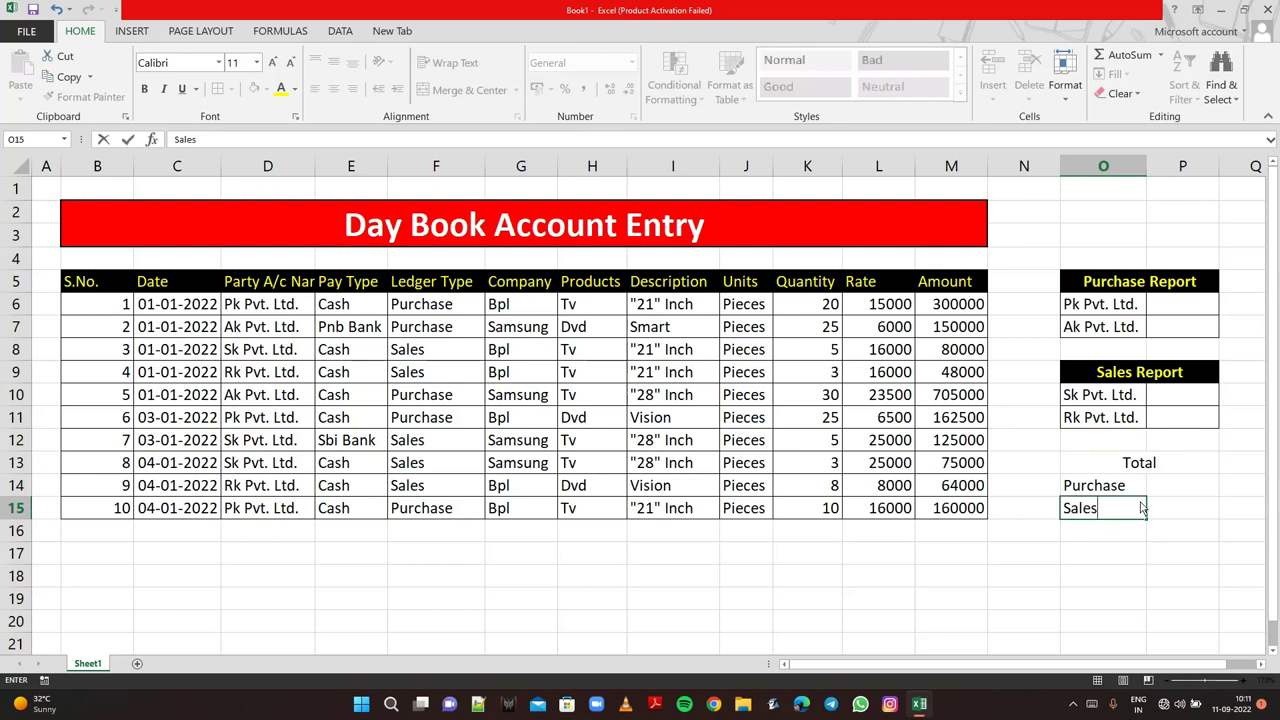
pyautogui.click(1116, 470)
# - Give the merged Total heading in O13 bold yellow text on a black fill
pyautogui.moveTo(1116, 470); pyautogui.dragTo(1145, 514)
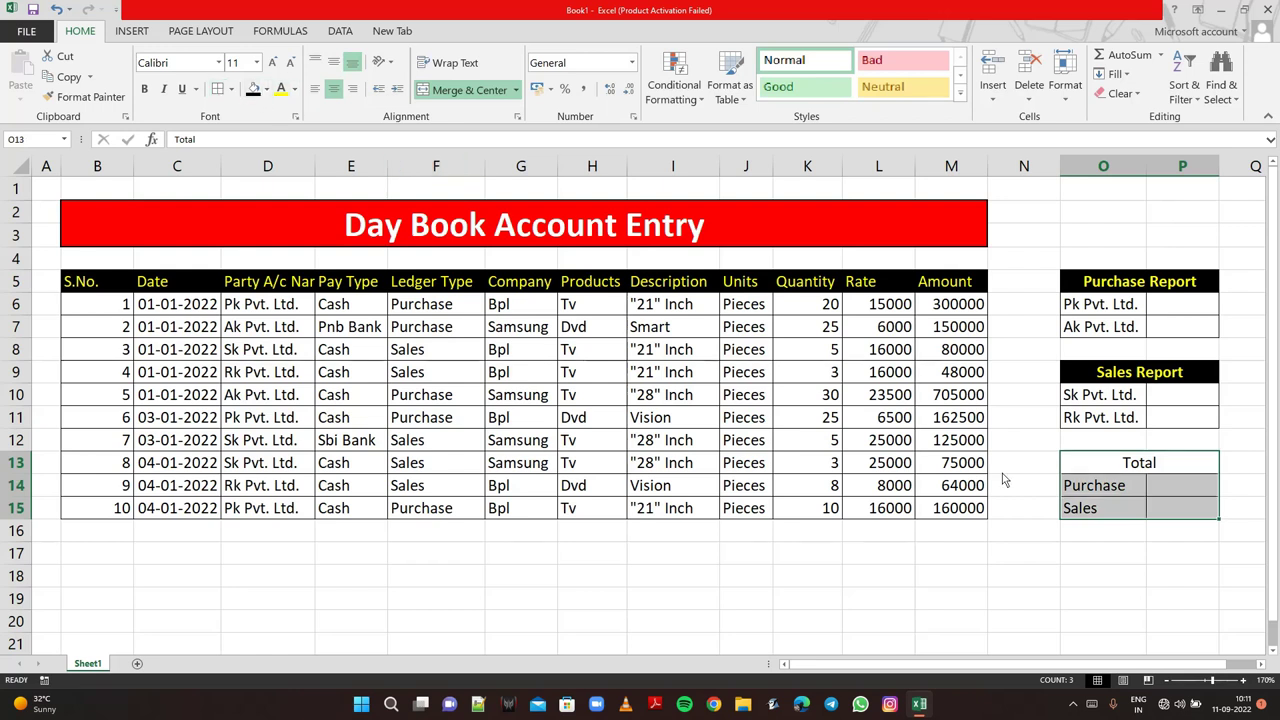
pyautogui.click(1075, 468)
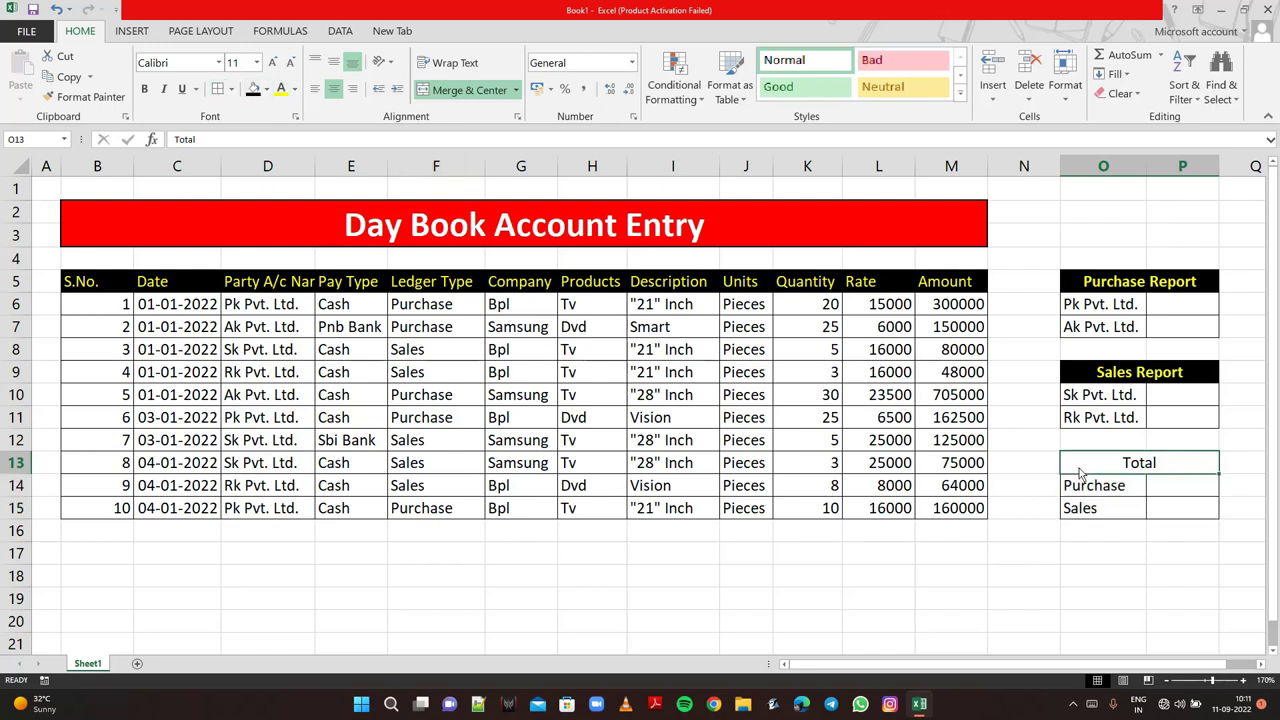
pyautogui.click(282, 89)
pyautogui.click(144, 89)
pyautogui.click(253, 89)
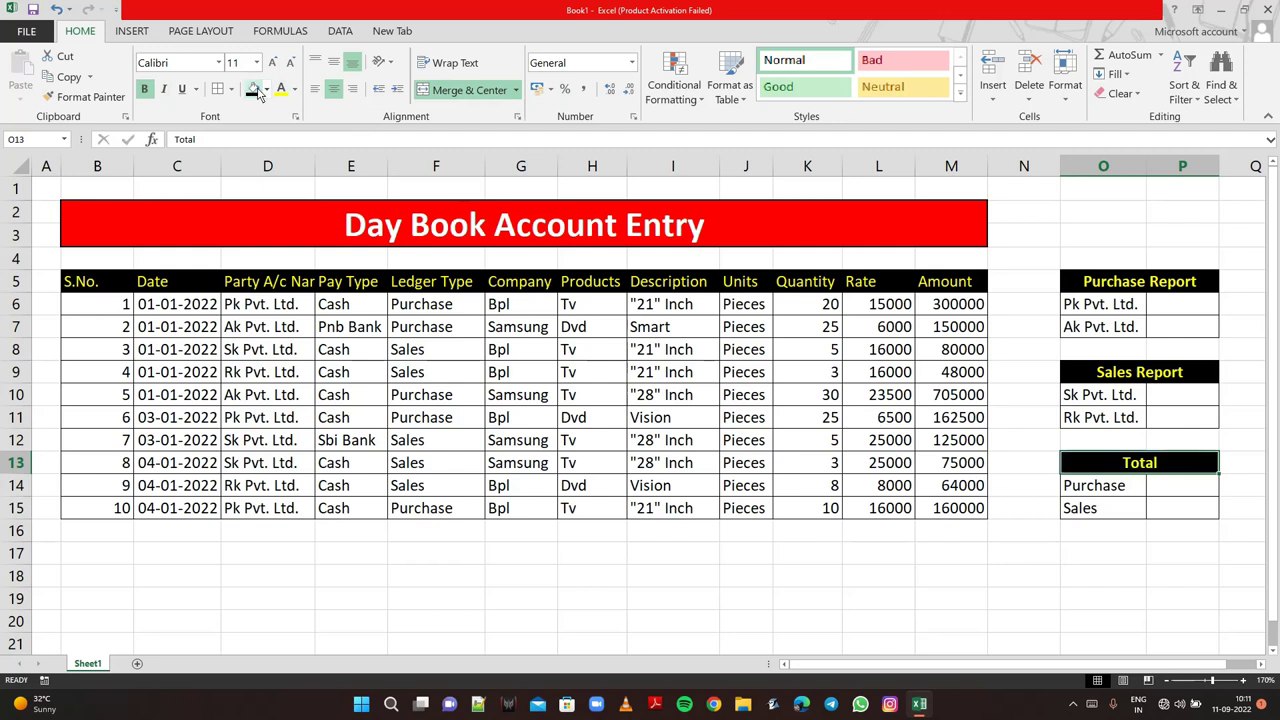
pyautogui.click(946, 580)
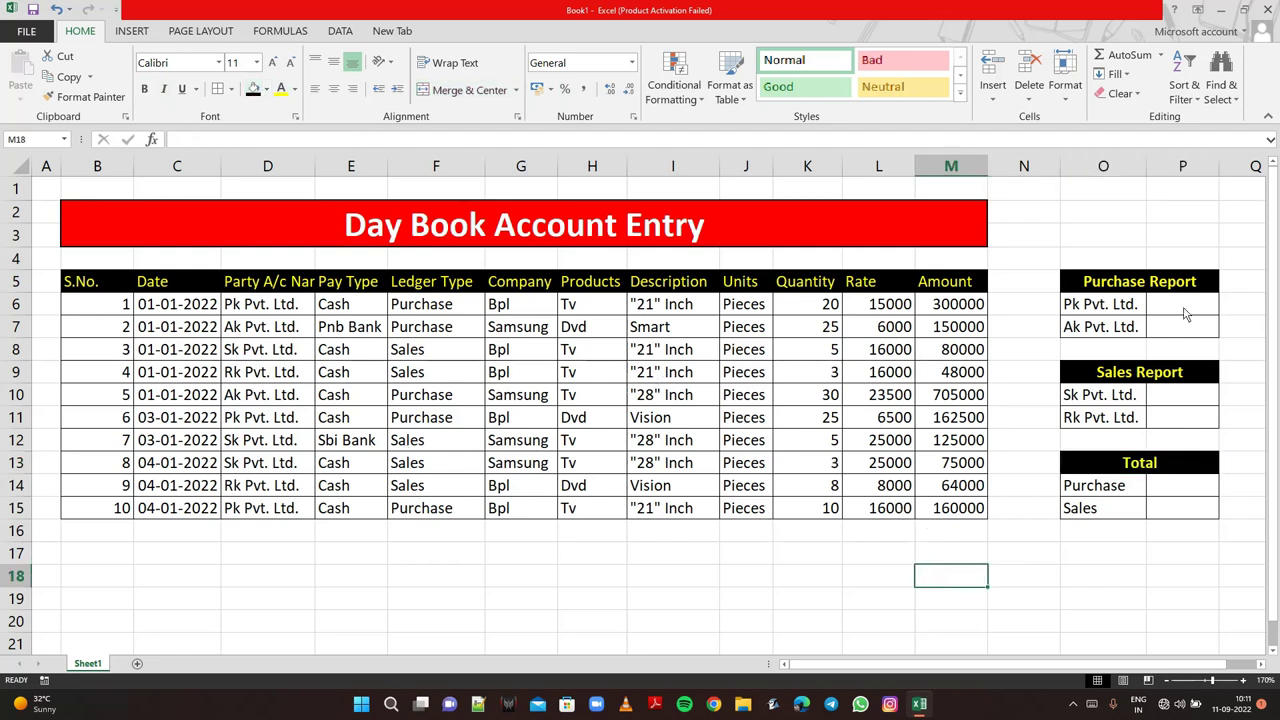
# - Enter =SUMIF(D6:D15,D6,M6:M15) in P6 to total Pk Pvt. Ltd.'s purchases as 622500
pyautogui.click(1181, 305)
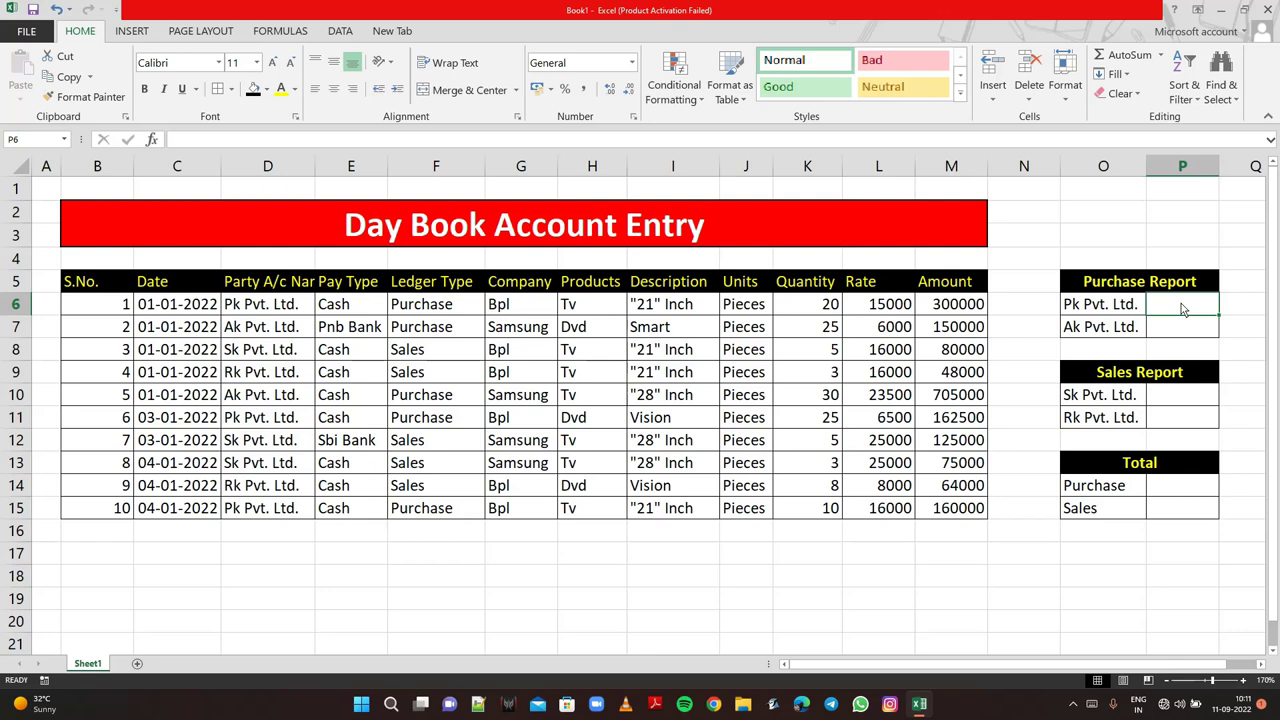
pyautogui.write('=')
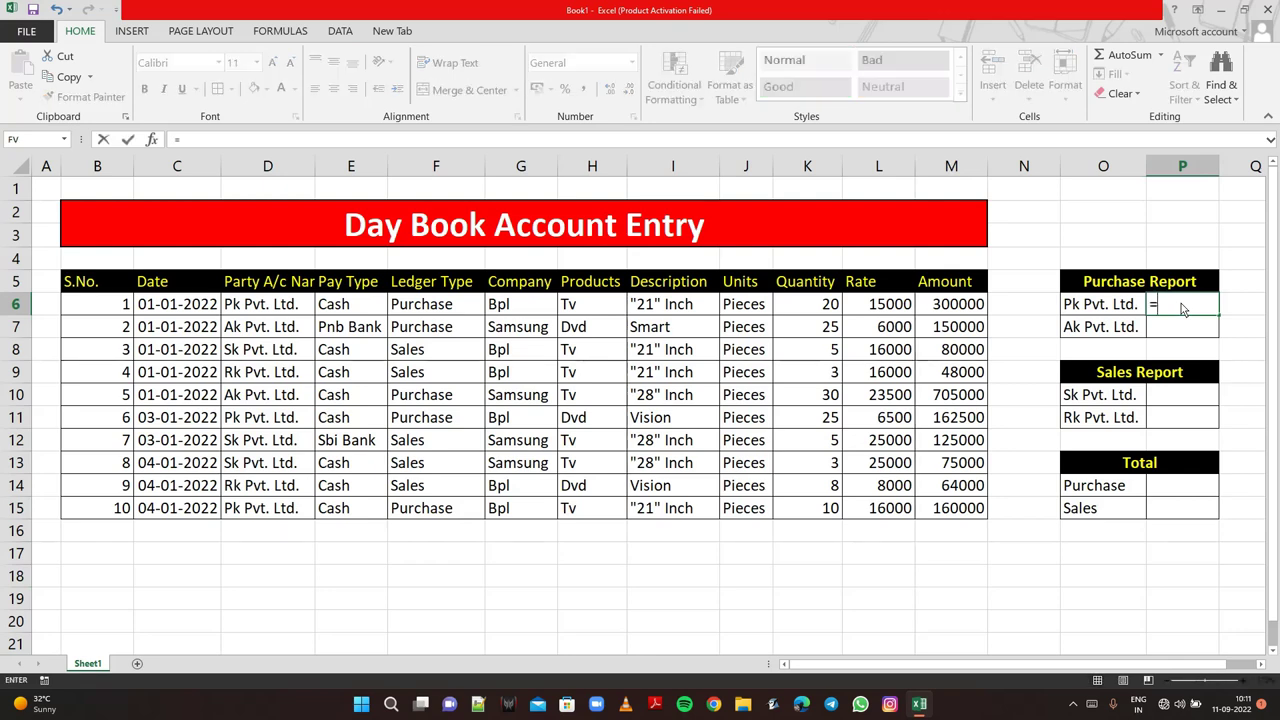
pyautogui.write('sum')
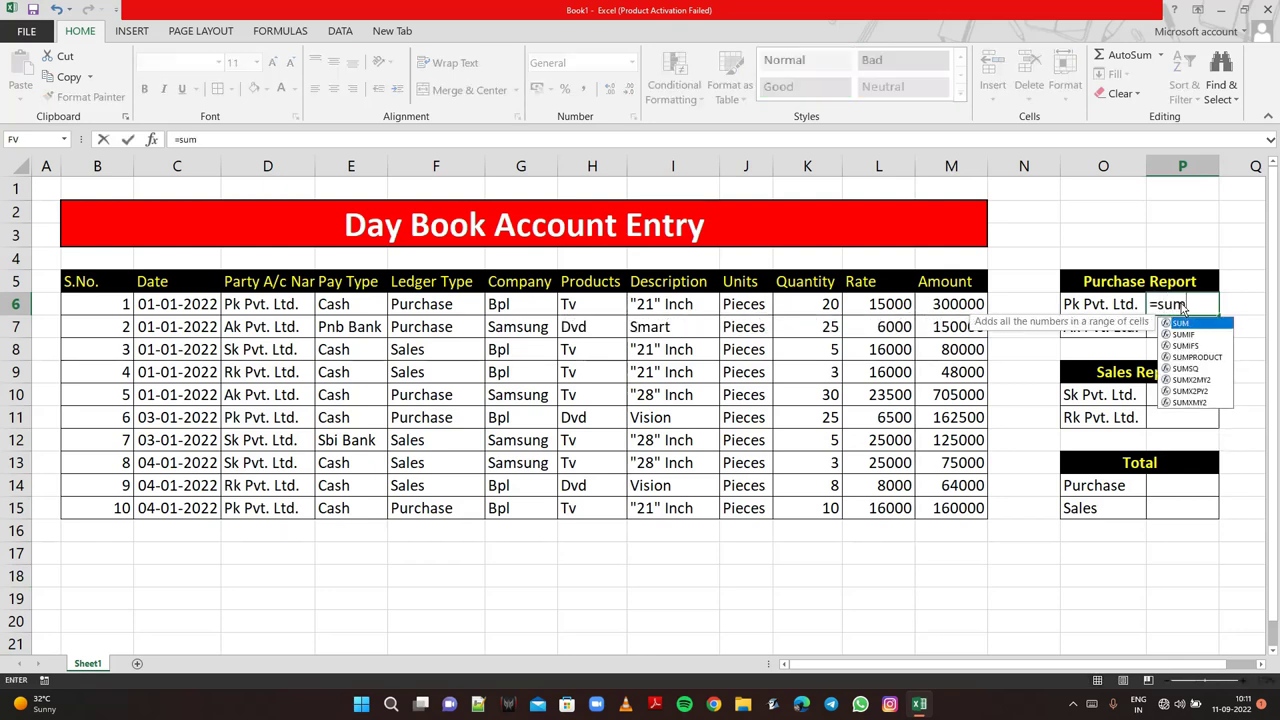
pyautogui.write('if')
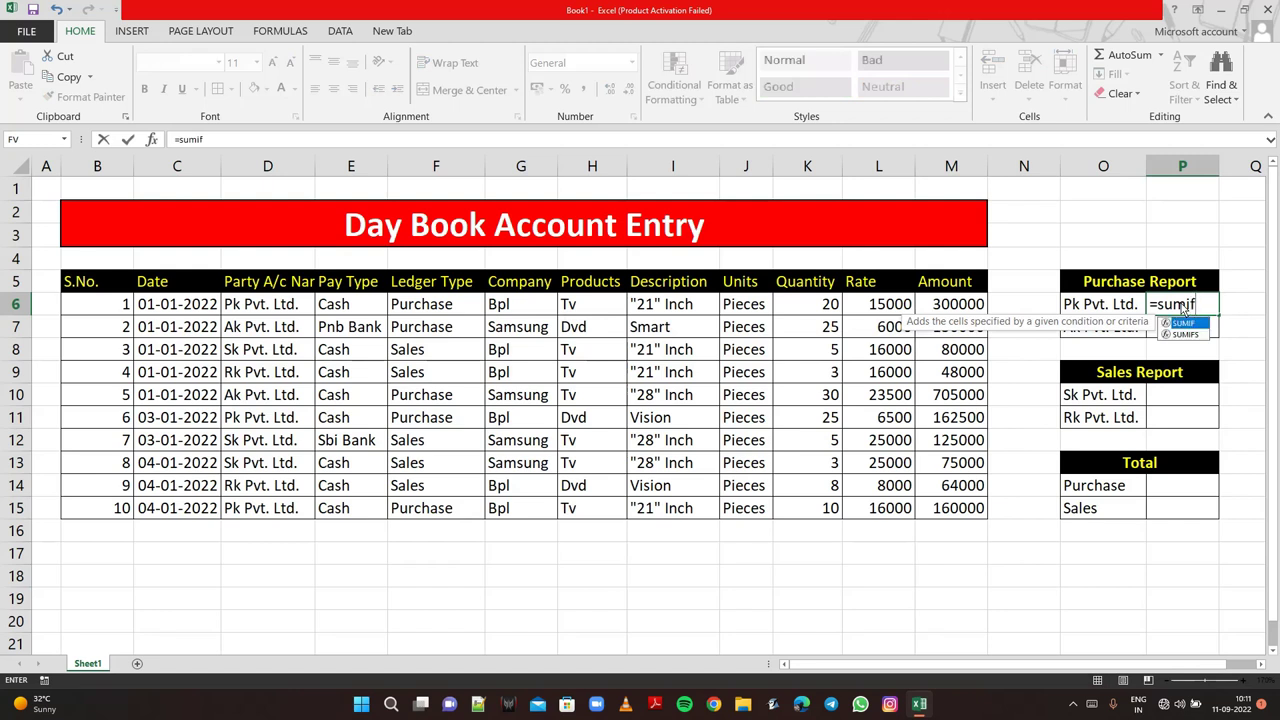
pyautogui.write('(')
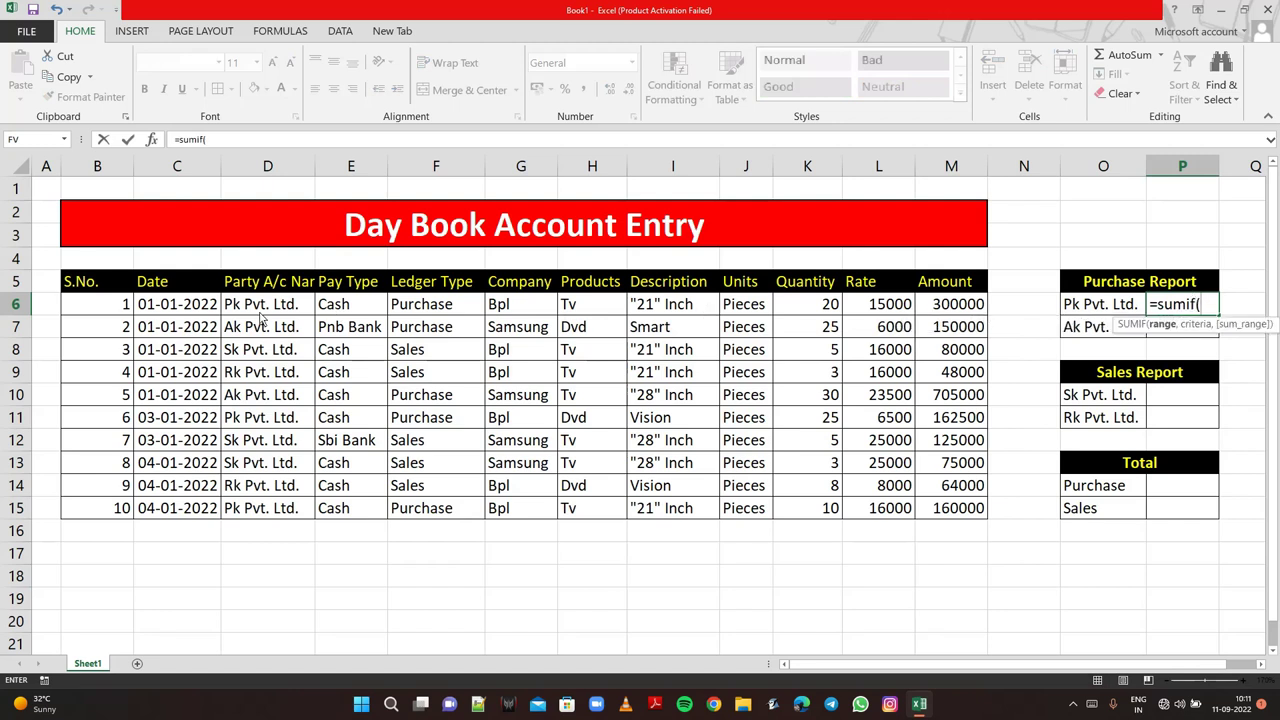
pyautogui.click(295, 510)
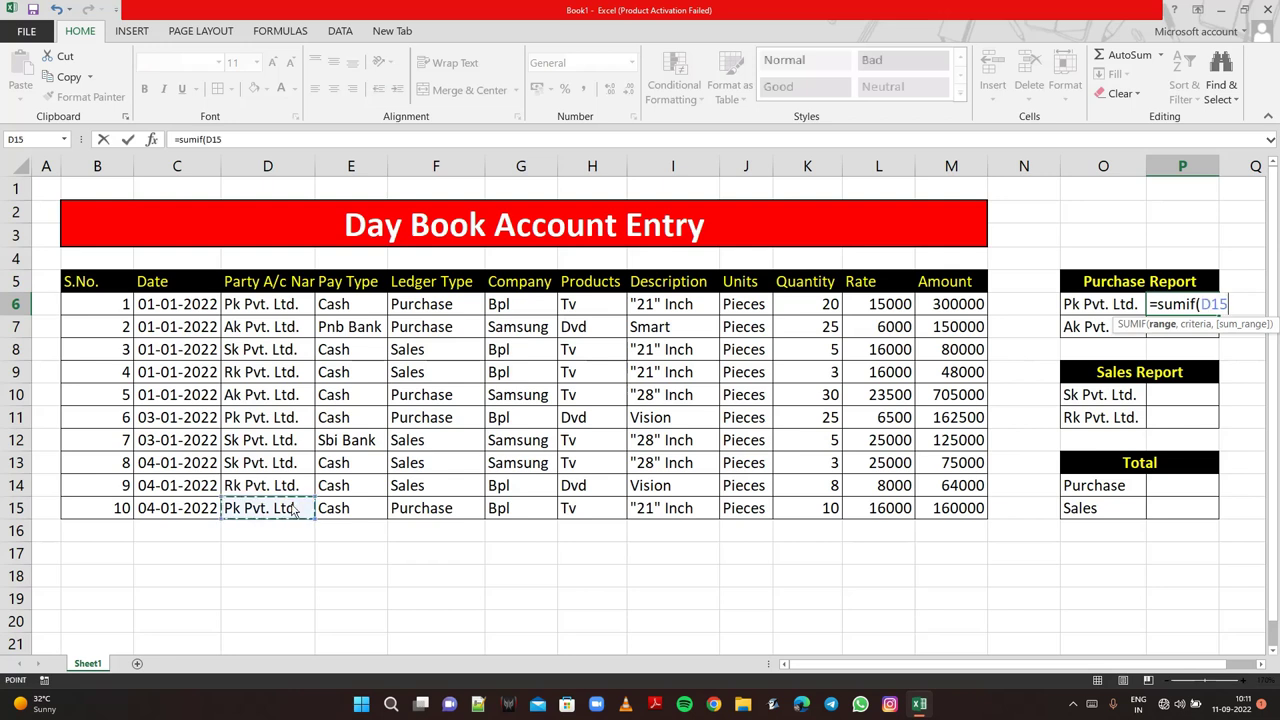
pyautogui.moveTo(295, 510); pyautogui.dragTo(284, 311)
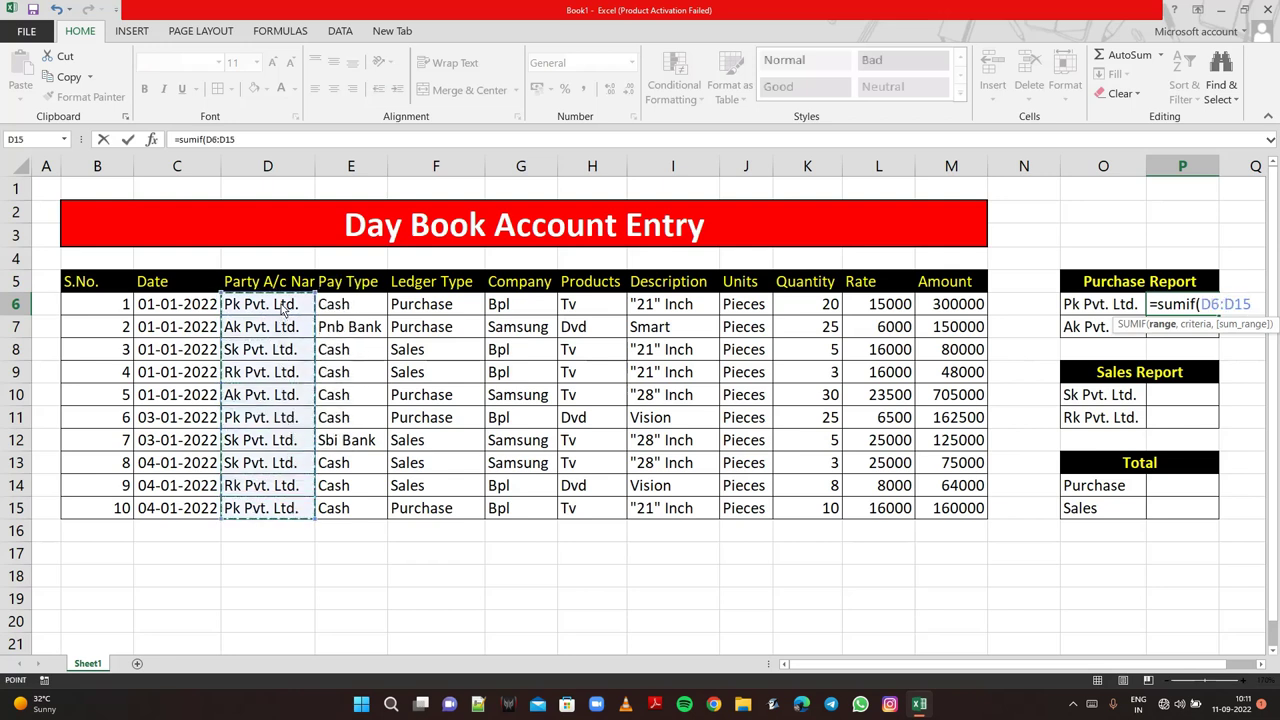
pyautogui.write(',')
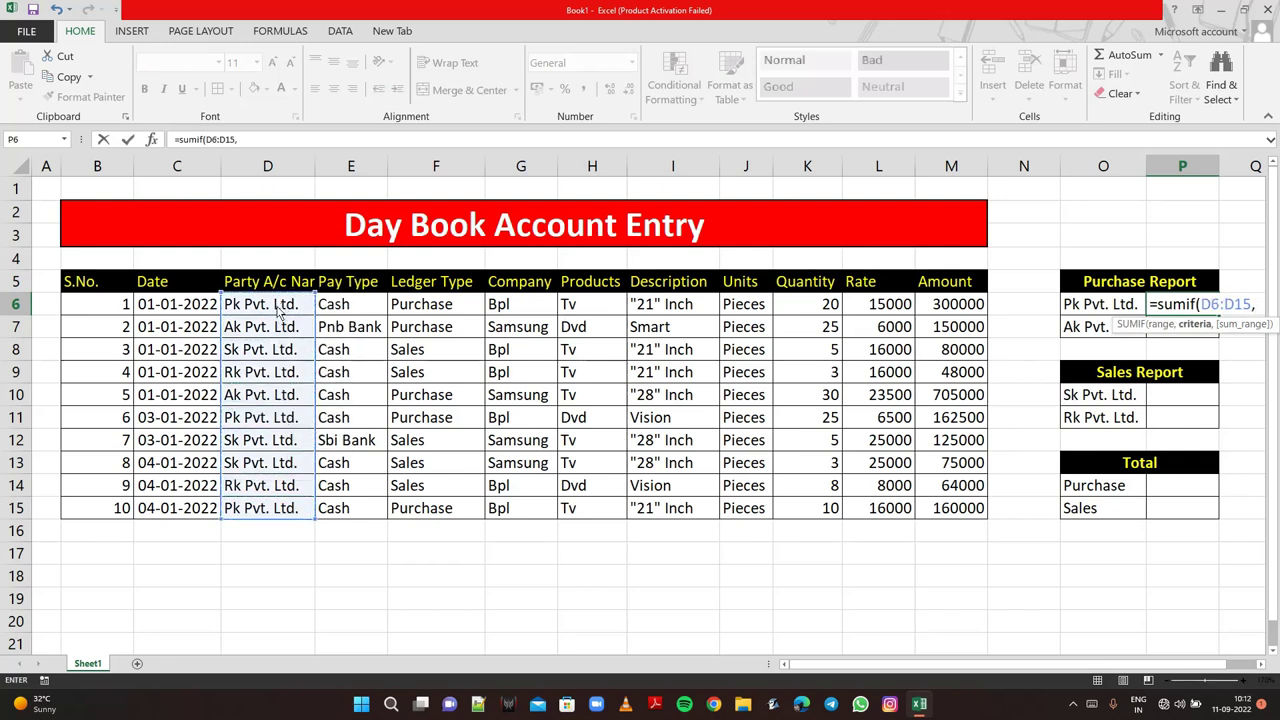
pyautogui.click(279, 311)
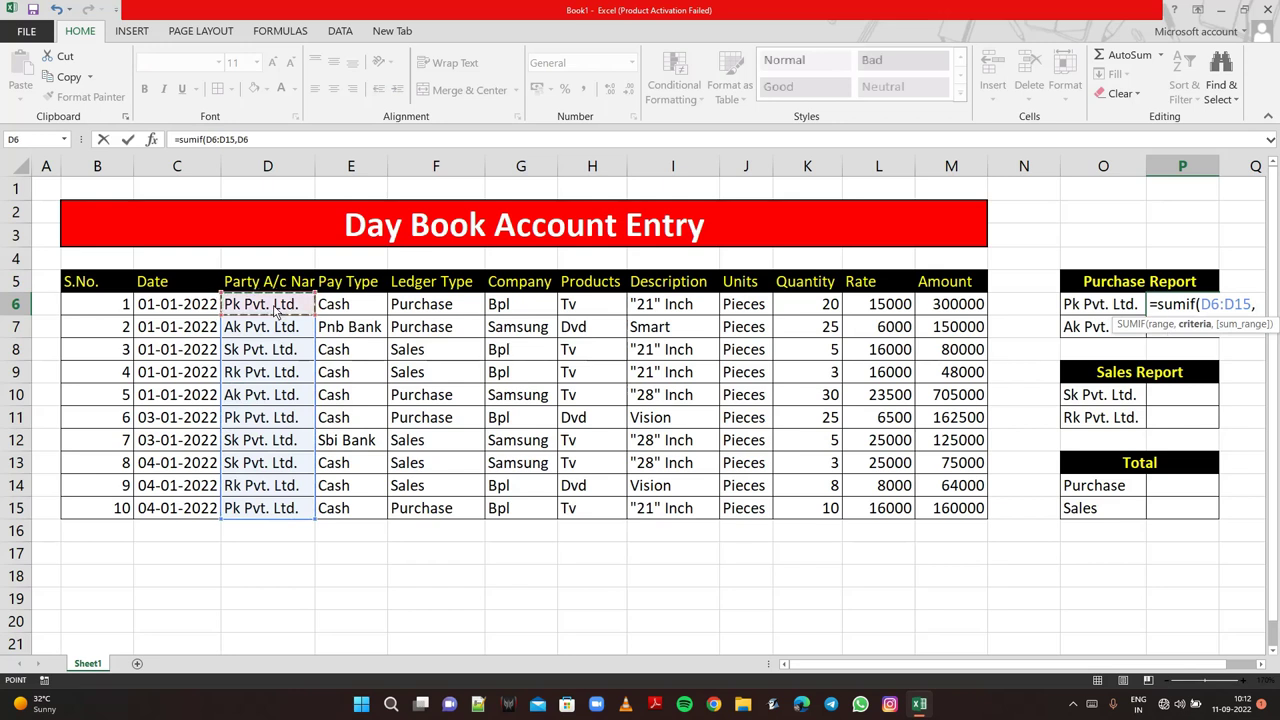
pyautogui.write(',')
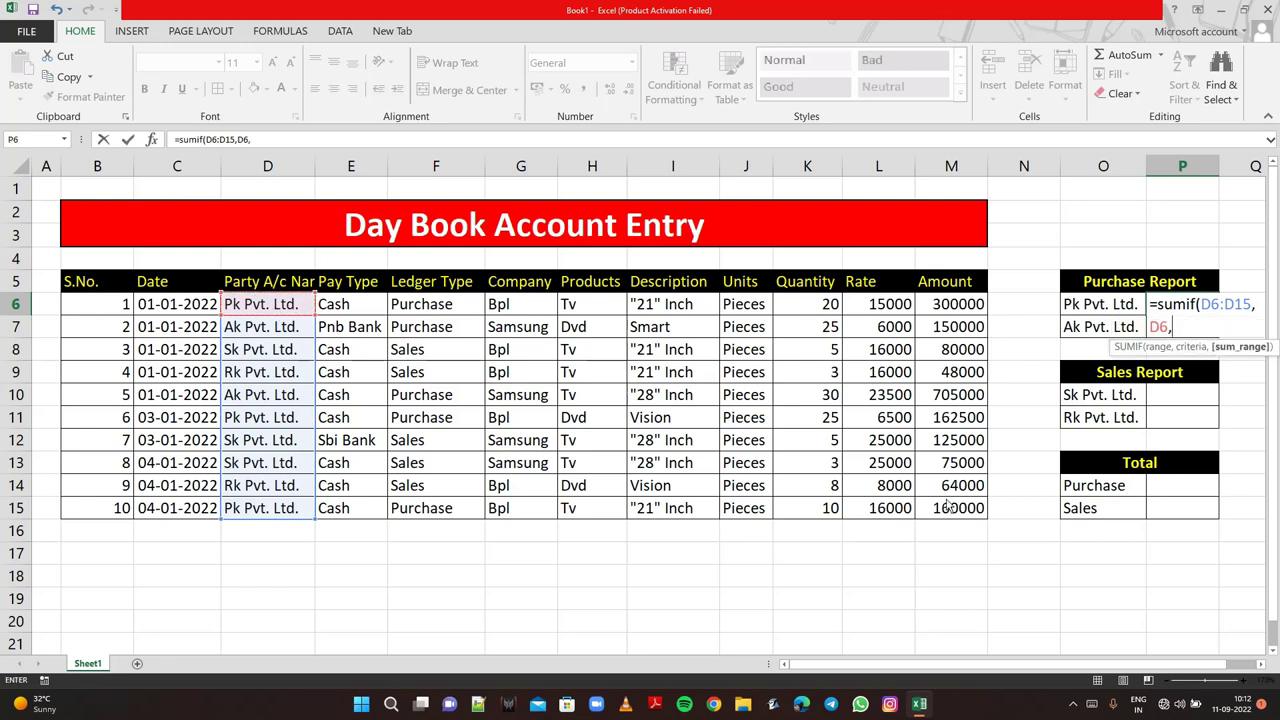
pyautogui.moveTo(963, 518); pyautogui.dragTo(957, 308)
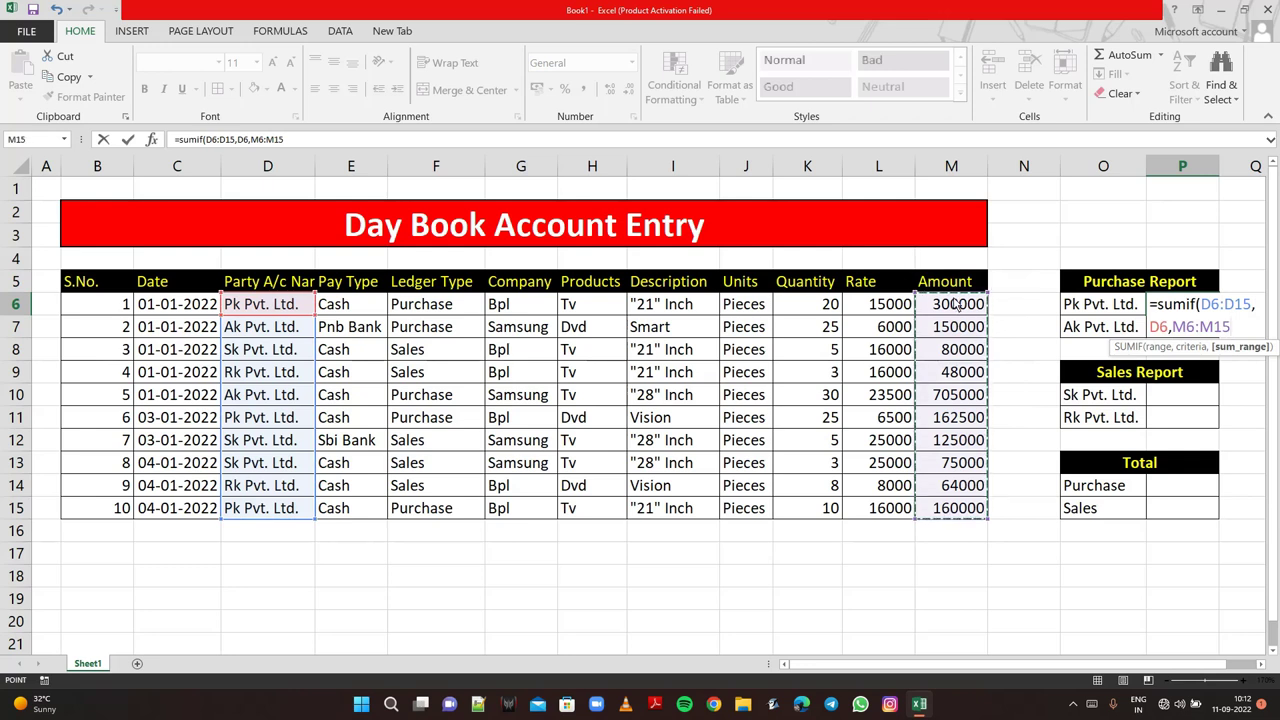
pyautogui.press('Return')
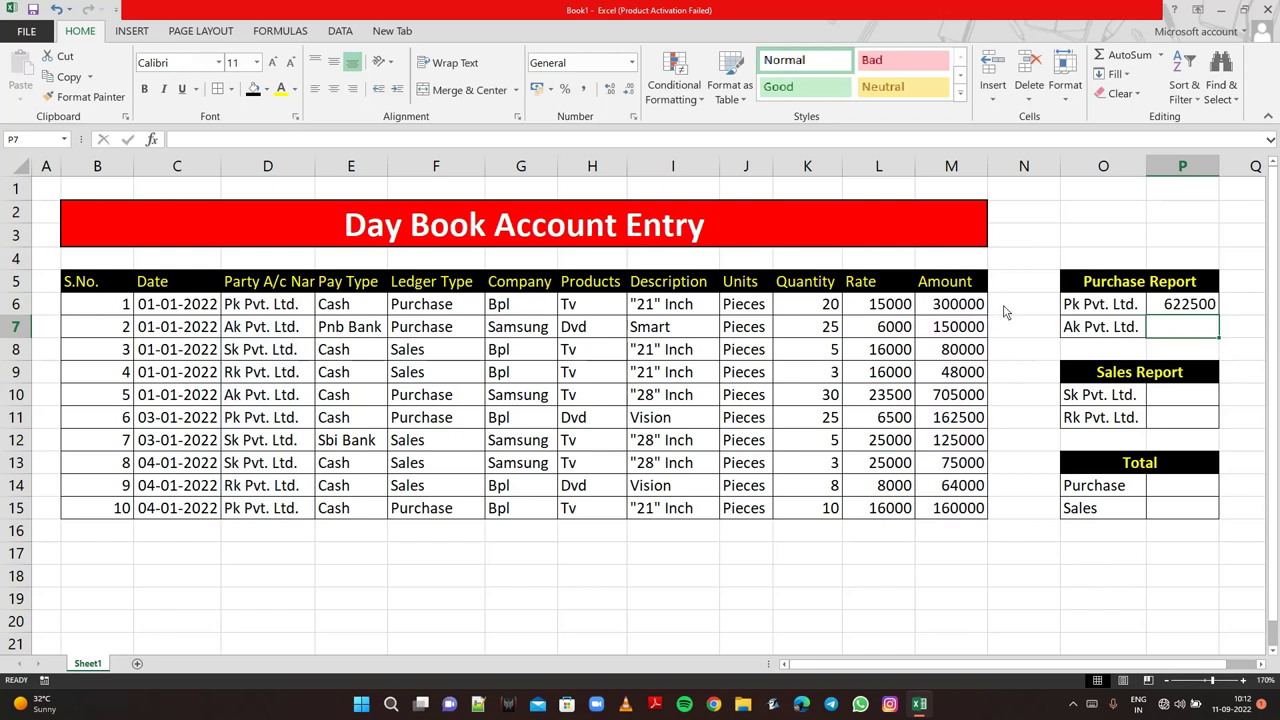
pyautogui.click(1205, 314)
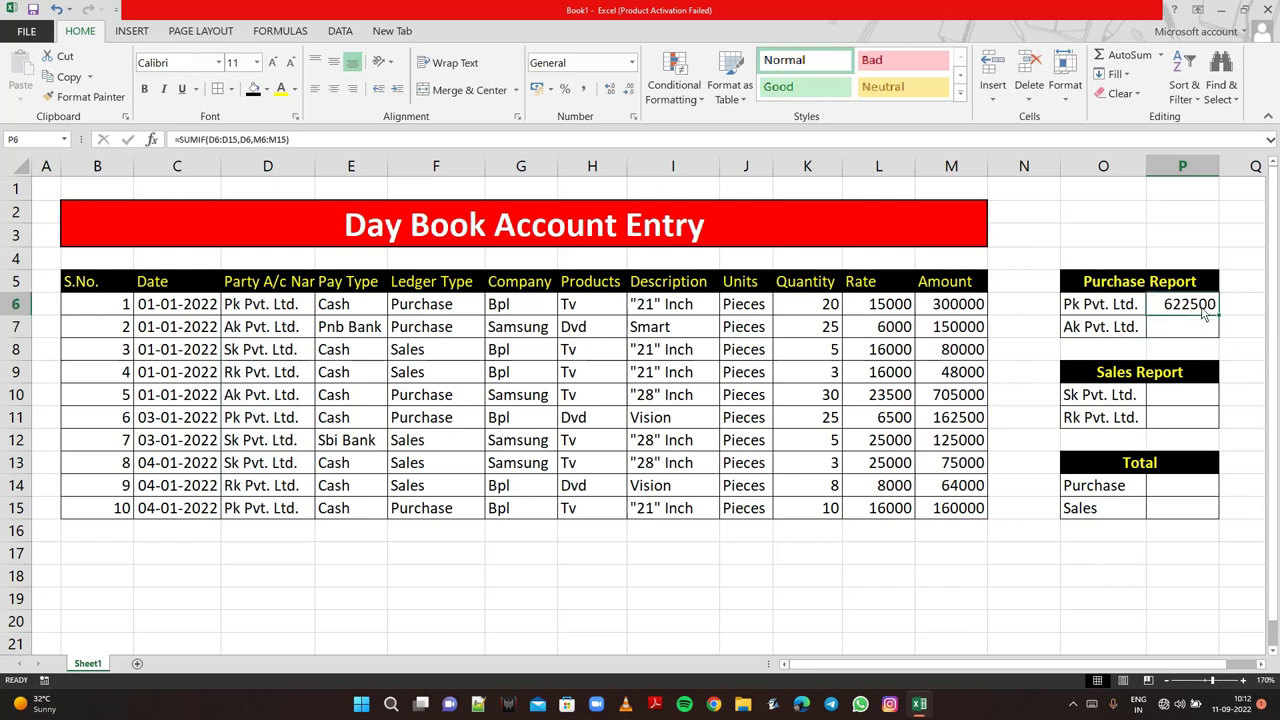
# - Rewrite P6's formula as =SUMIF(D6:D15,D6,M6:M15), reselecting M6:M15 as the sum range
pyautogui.doubleClick(1205, 314)
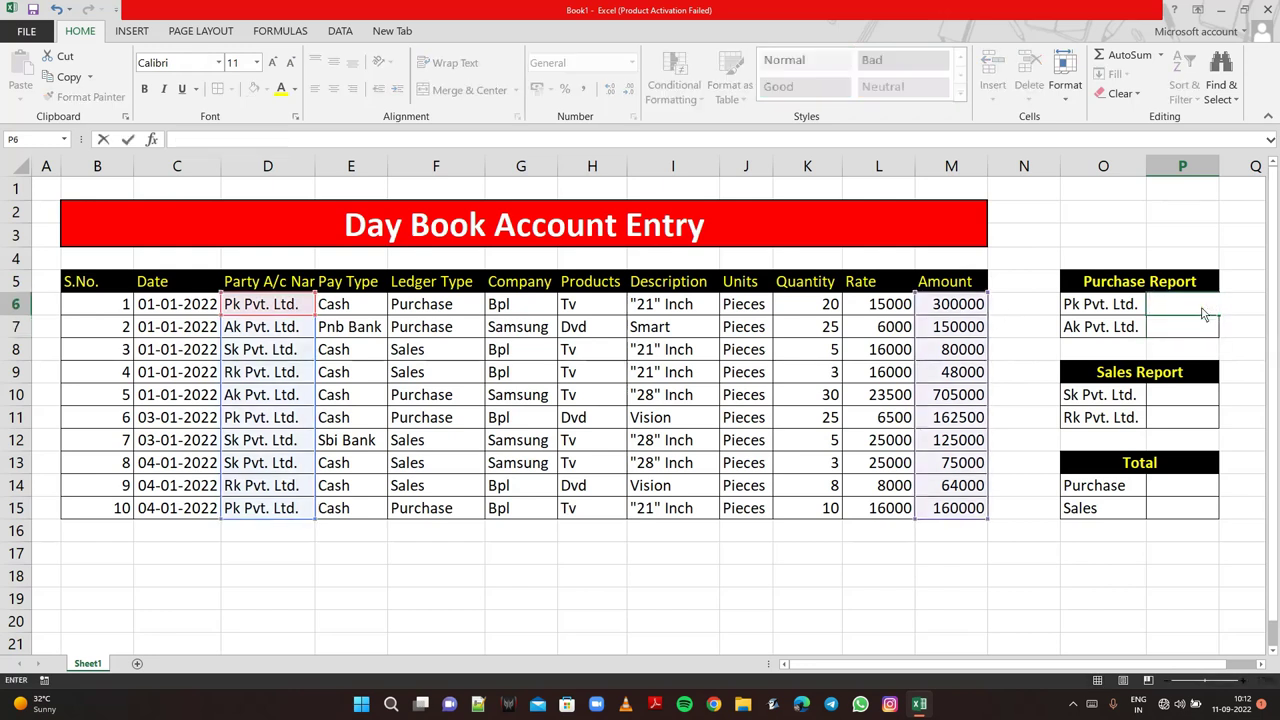
pyautogui.click(1175, 542)
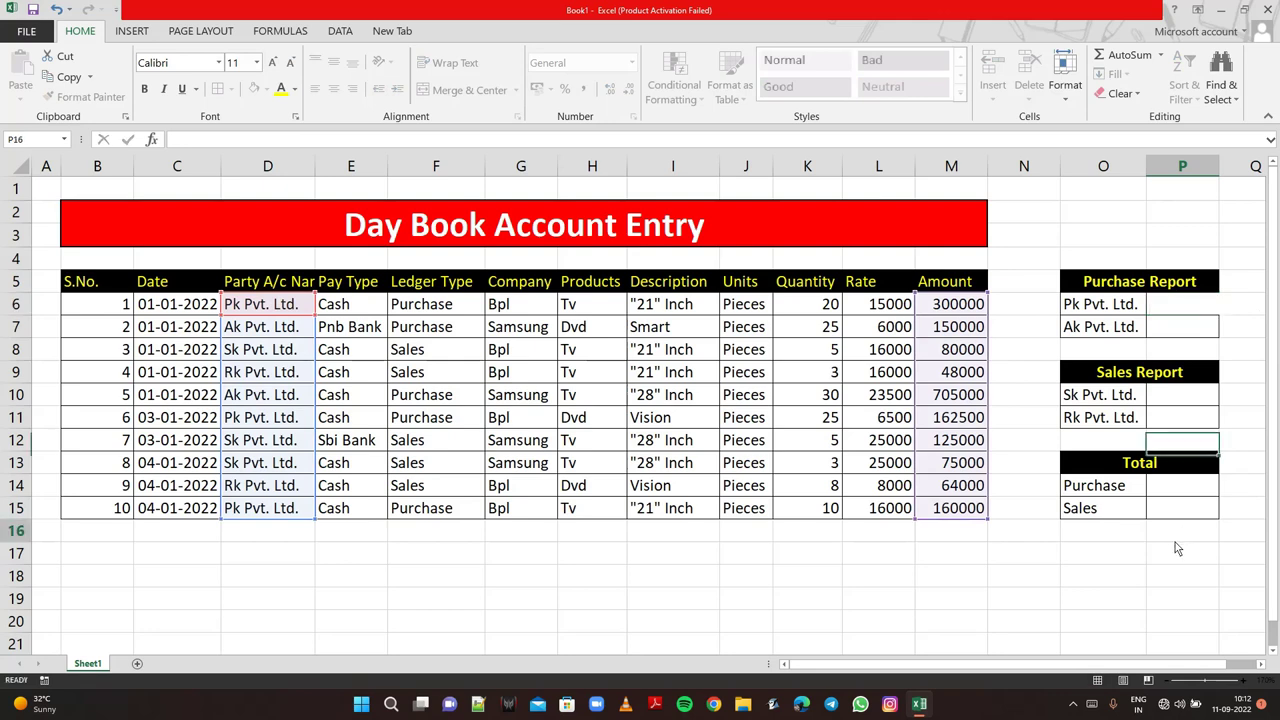
pyautogui.click(1207, 314)
pyautogui.write('=')
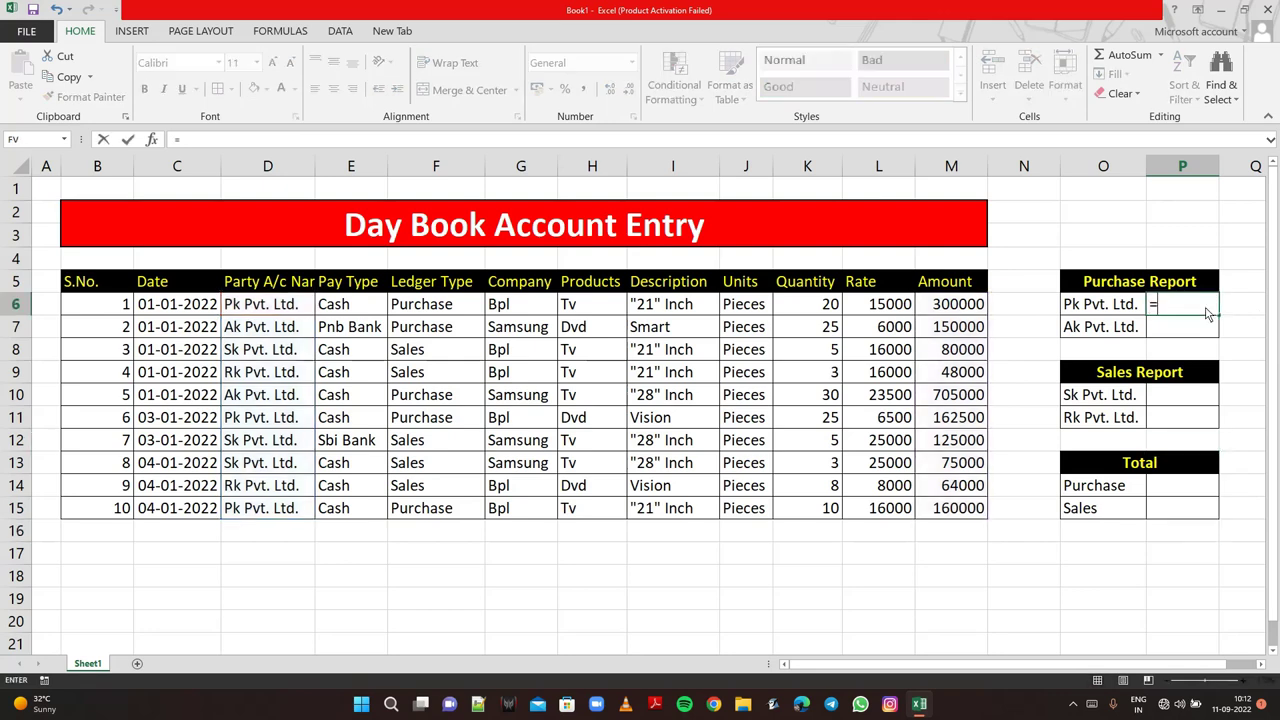
pyautogui.write('sum')
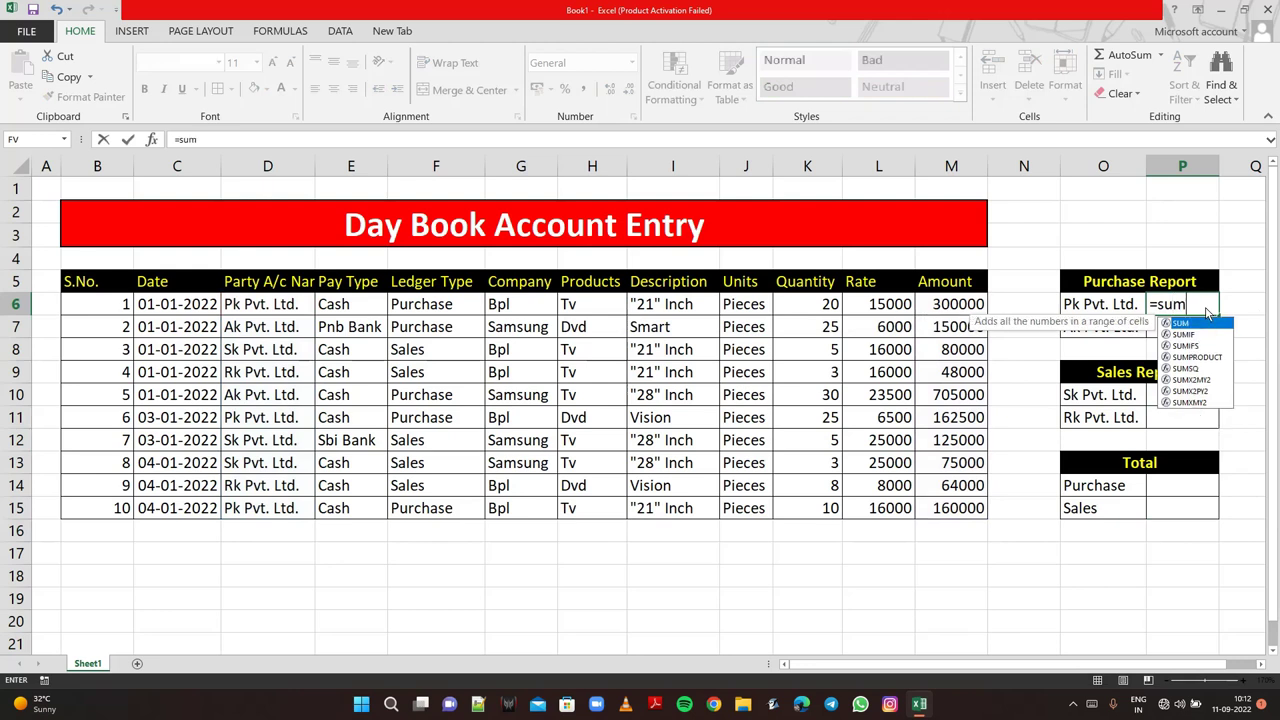
pyautogui.write('if')
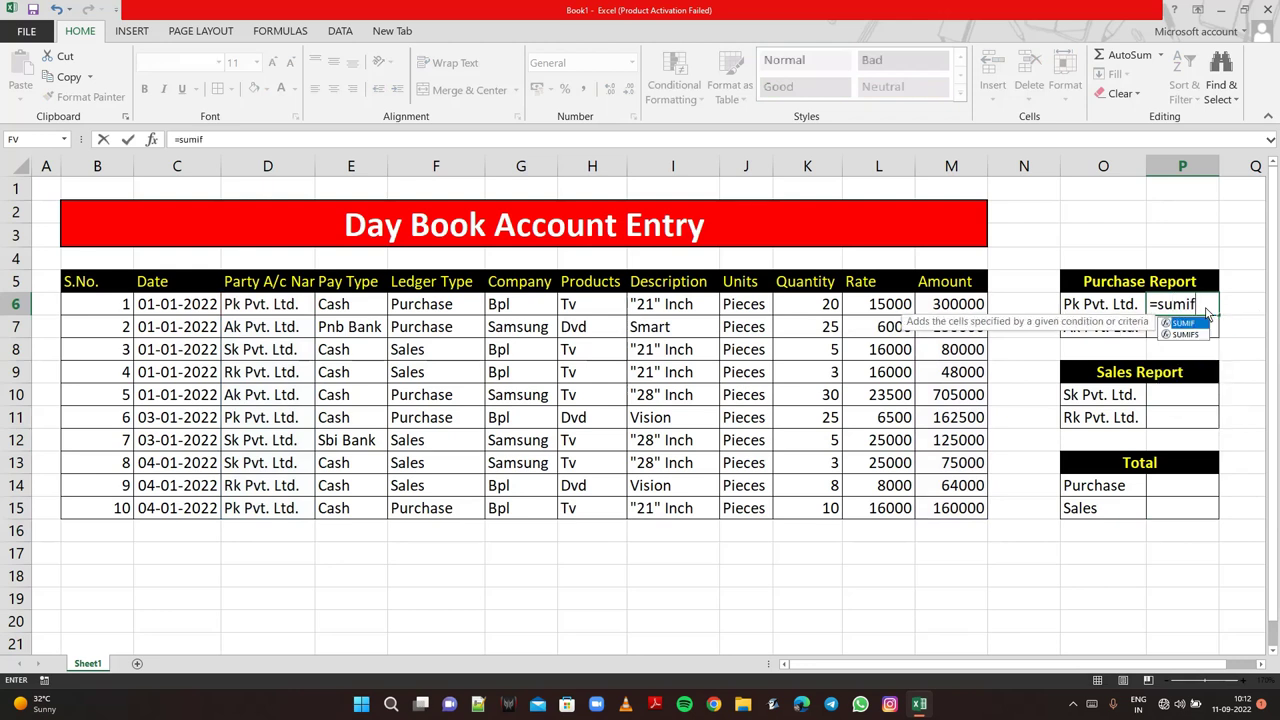
pyautogui.write('(')
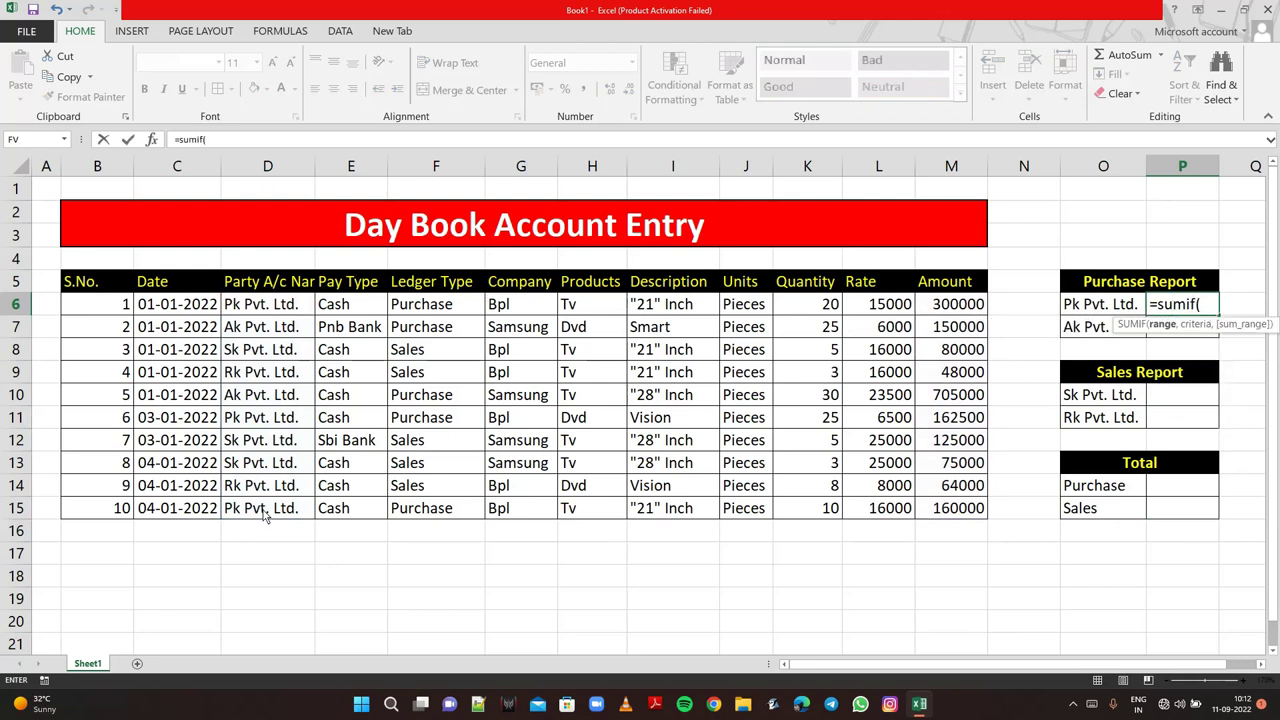
pyautogui.moveTo(265, 515); pyautogui.dragTo(275, 318)
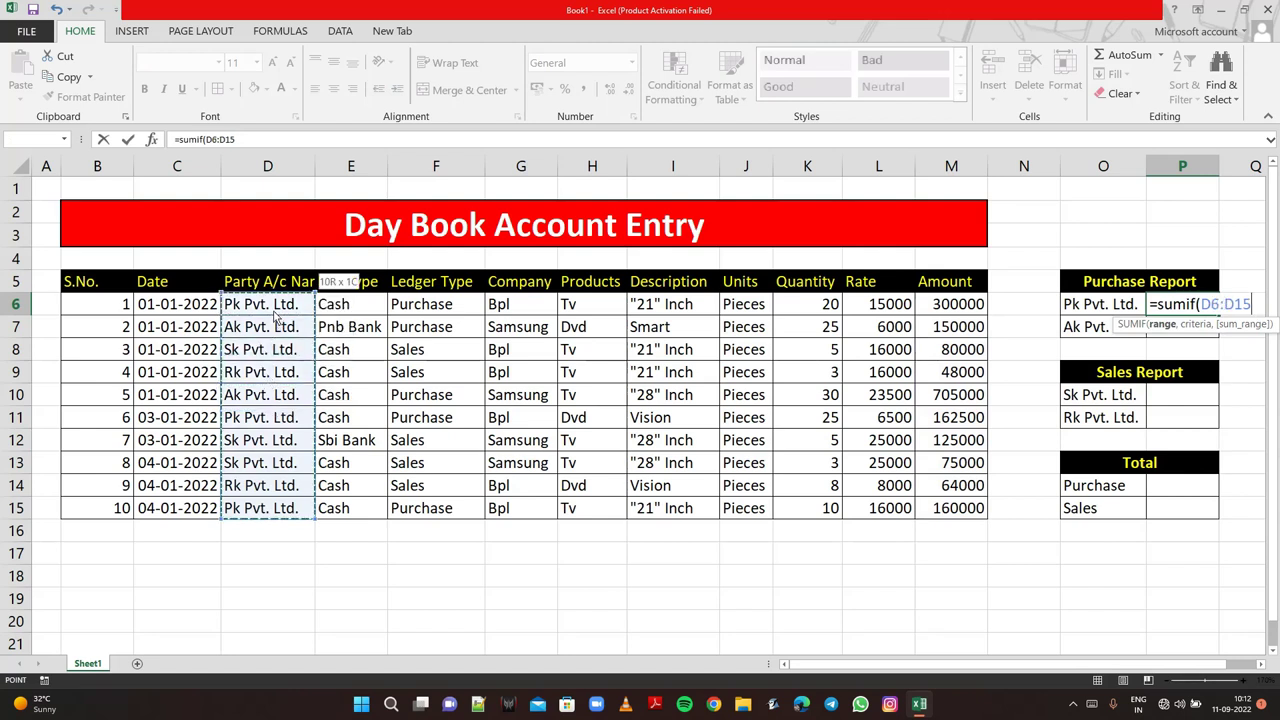
pyautogui.write(',')
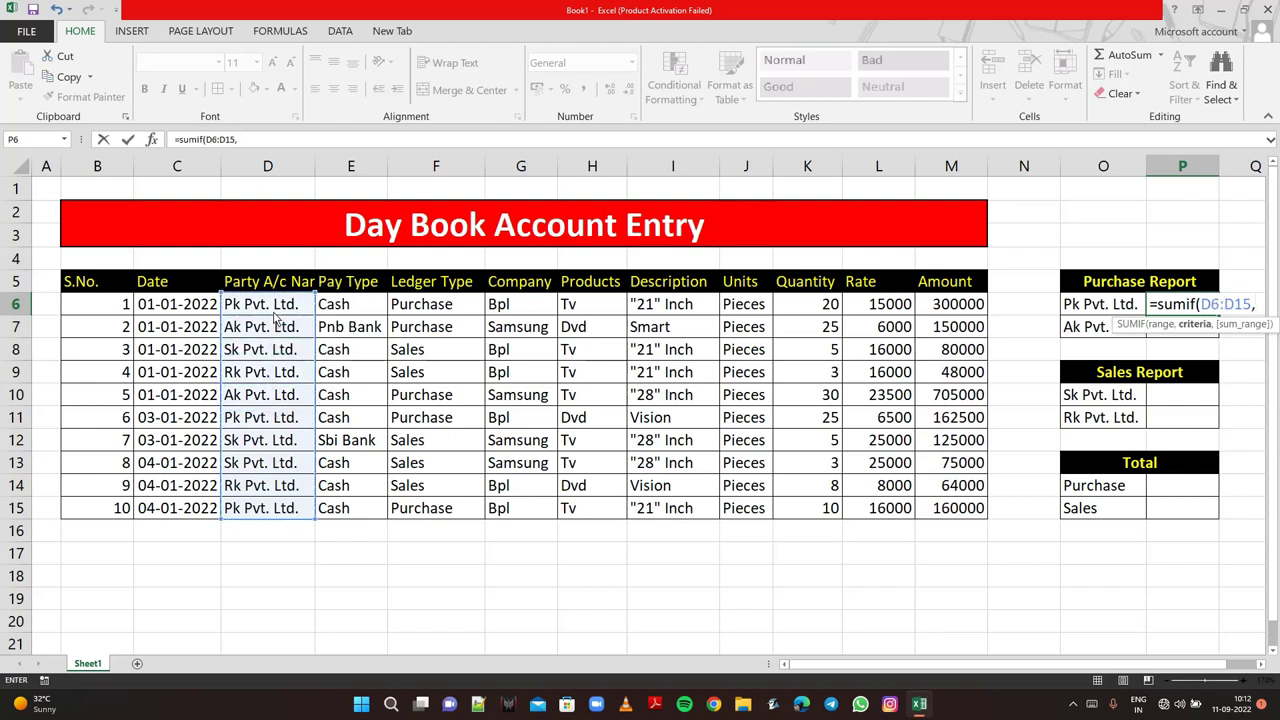
pyautogui.click(266, 312)
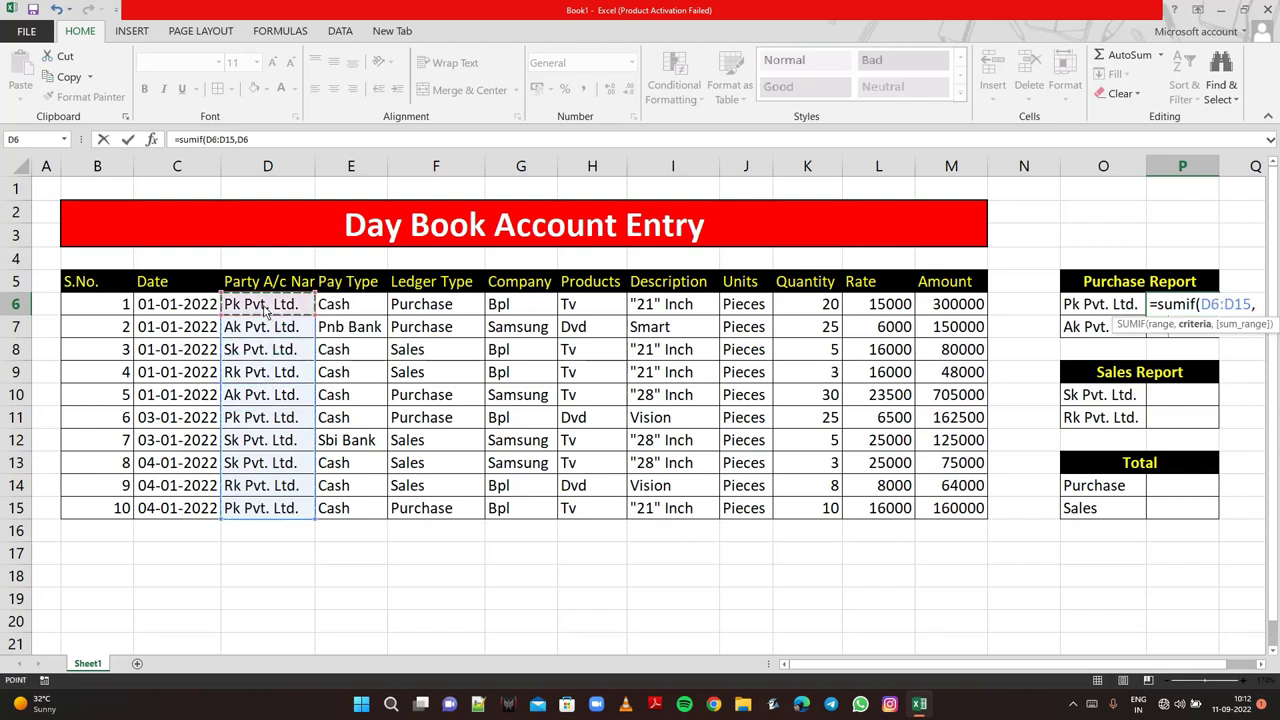
pyautogui.write(',')
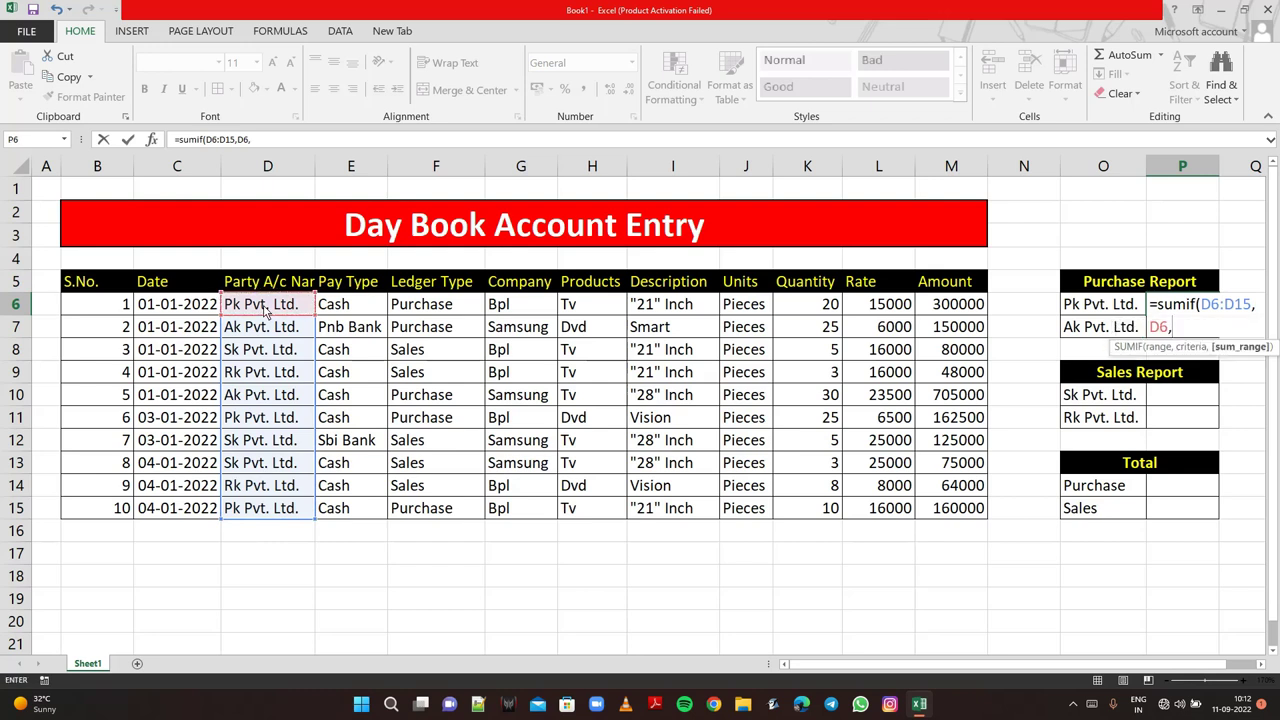
pyautogui.moveTo(971, 517)
pyautogui.mouseDown()
pyautogui.moveTo(957, 276)
pyautogui.moveTo(955, 305)
pyautogui.mouseUp()
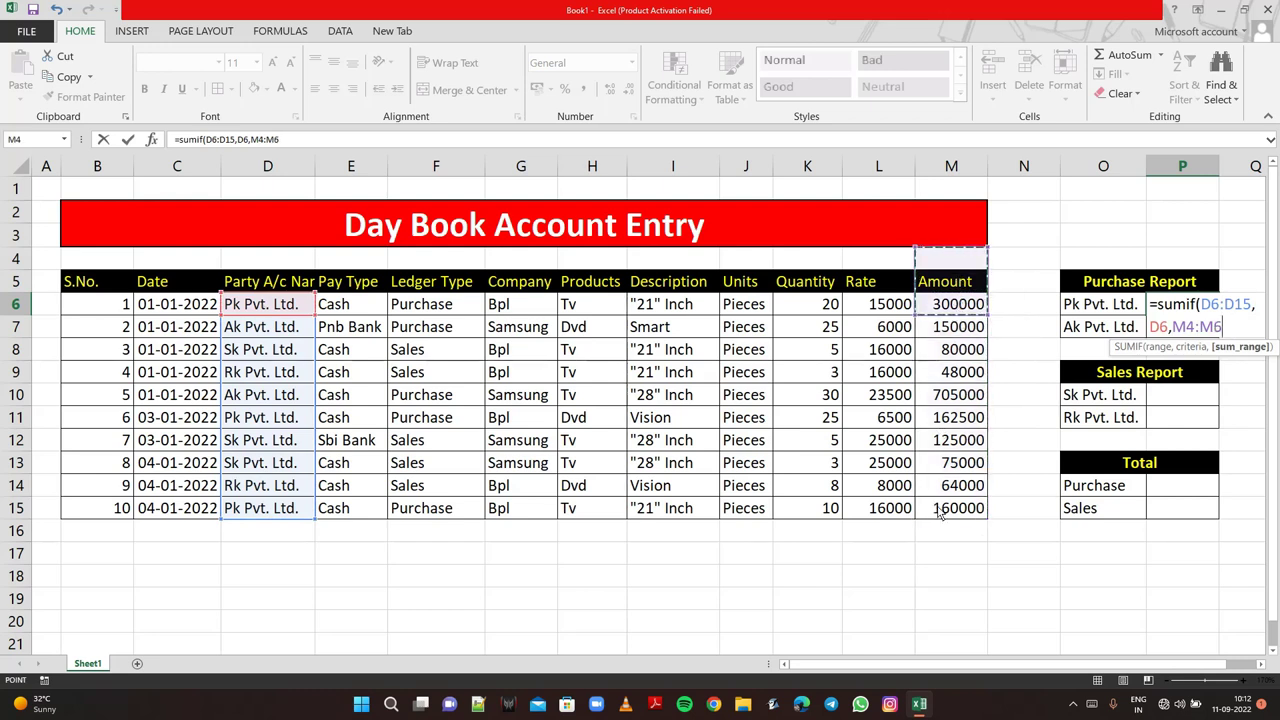
pyautogui.moveTo(942, 510); pyautogui.dragTo(940, 313)
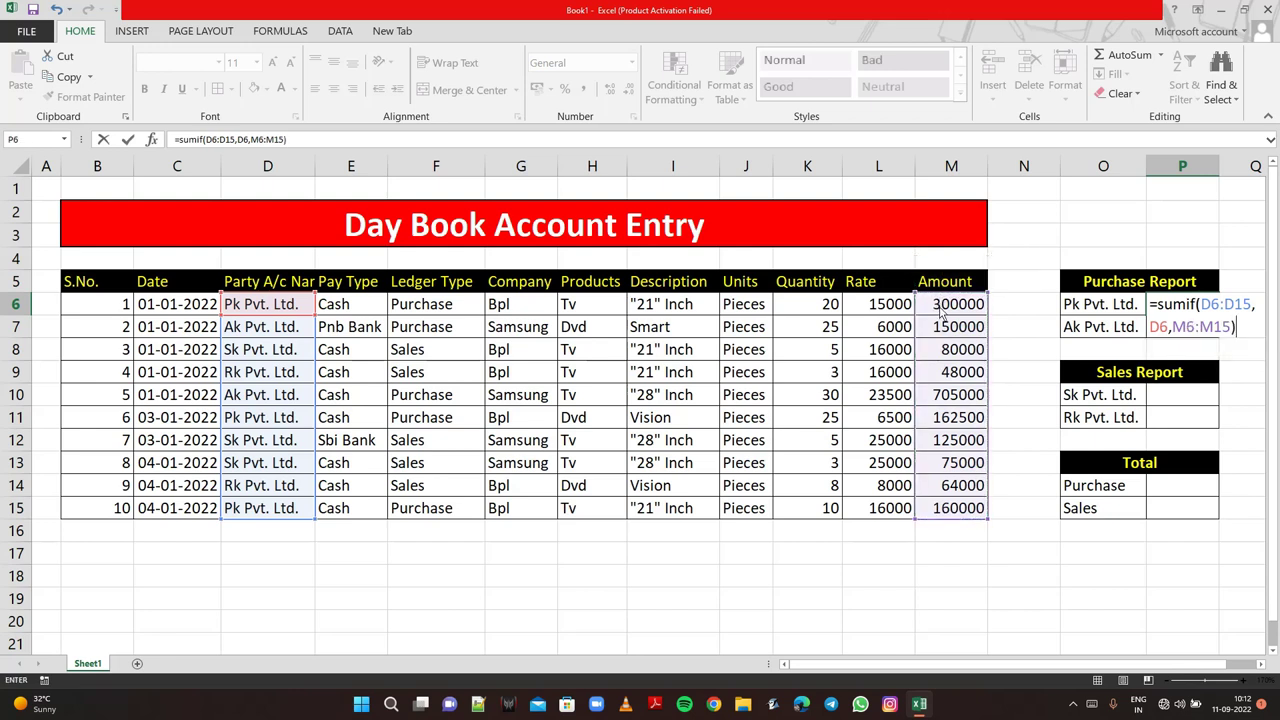
pyautogui.press('Return')
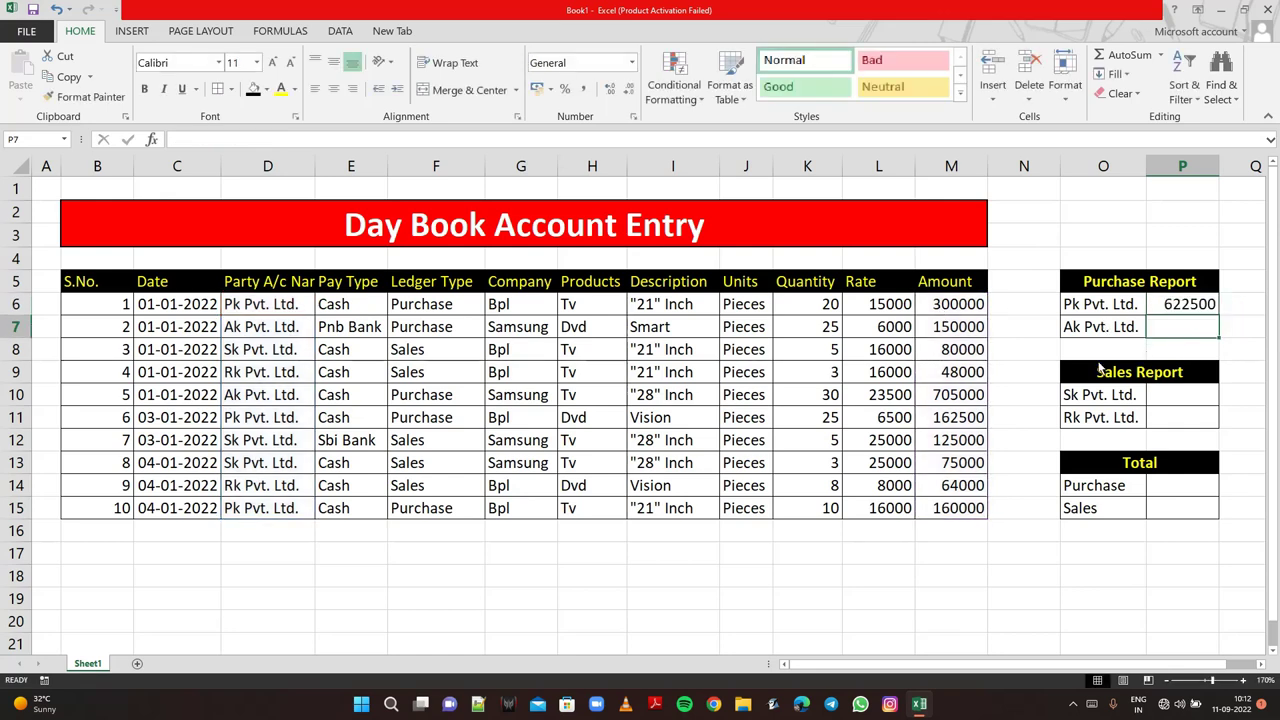
# - Enter =SUMIF(D6:D15,D7,M6:M15) in P7 to total Ak Pvt. Ltd.'s purchases as 855000
pyautogui.write('=su')
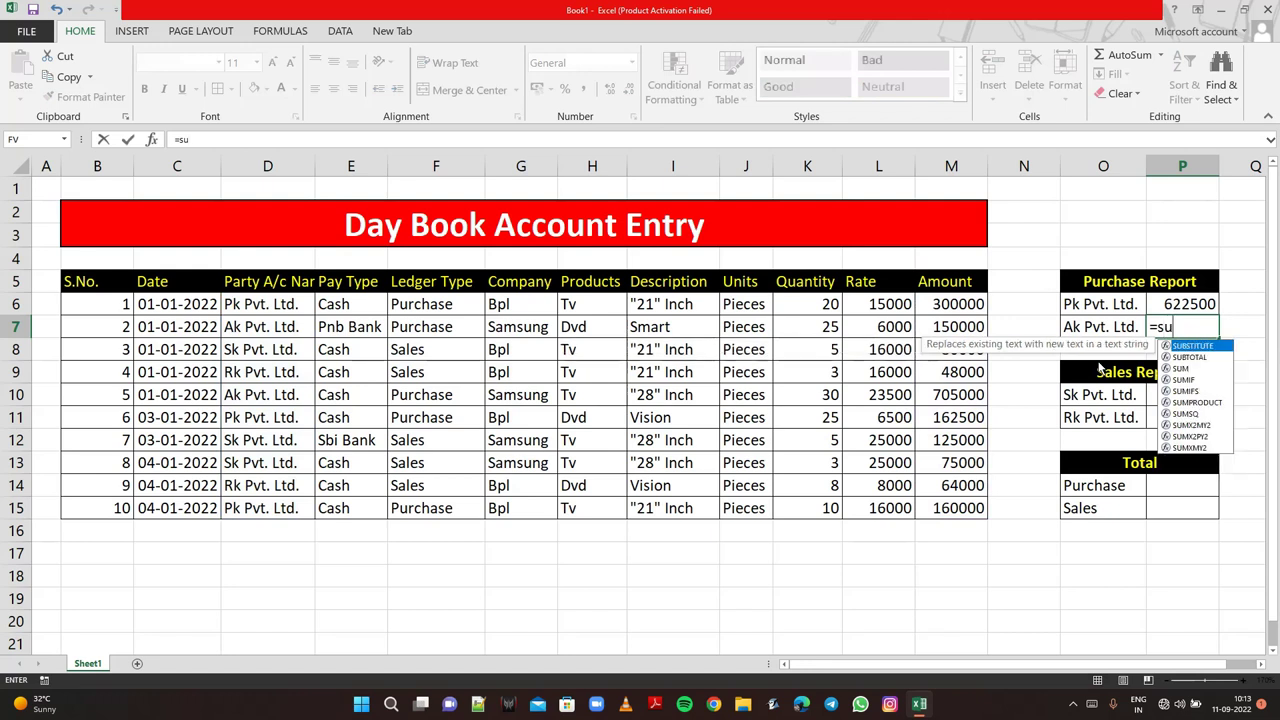
pyautogui.write('mif')
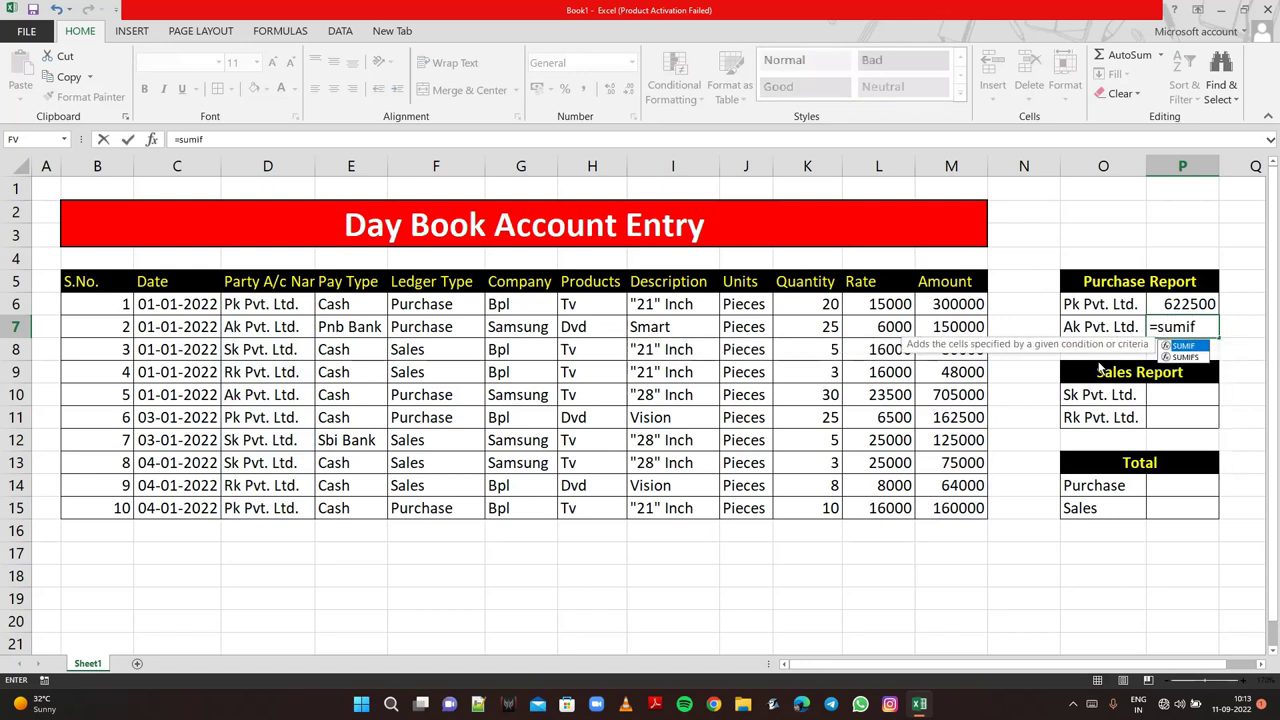
pyautogui.write('(')
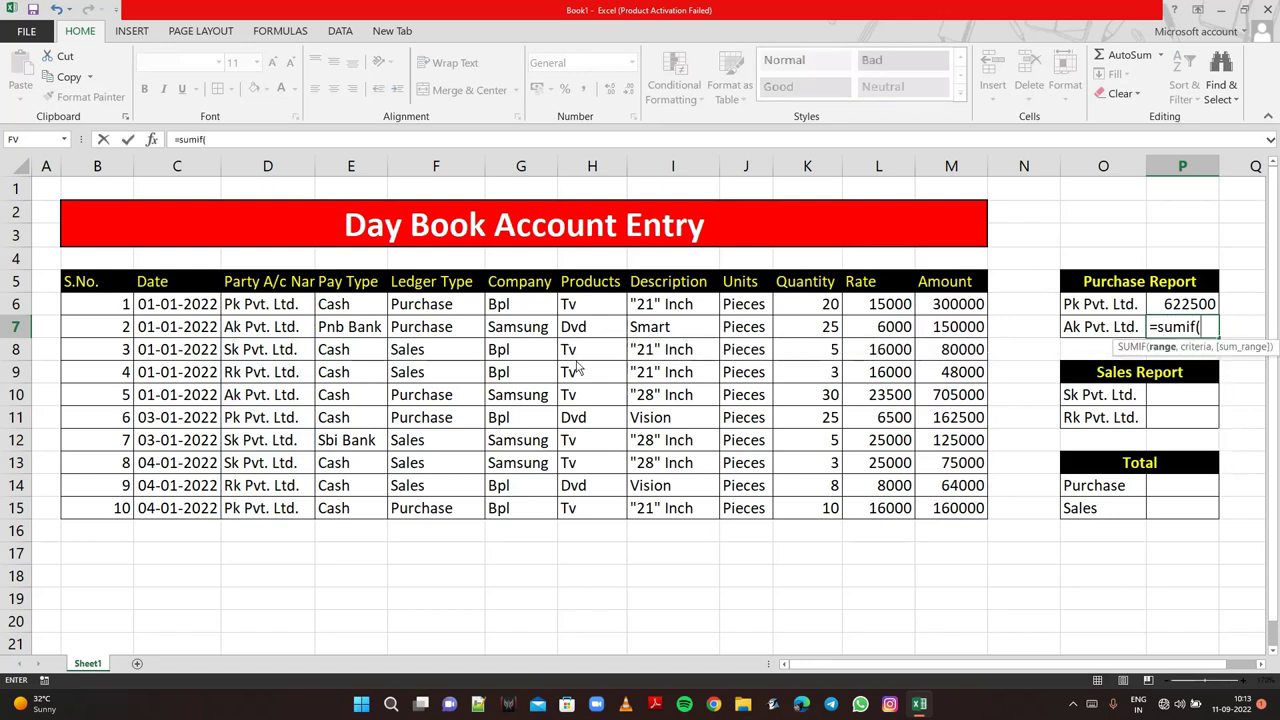
pyautogui.moveTo(300, 510); pyautogui.dragTo(283, 312)
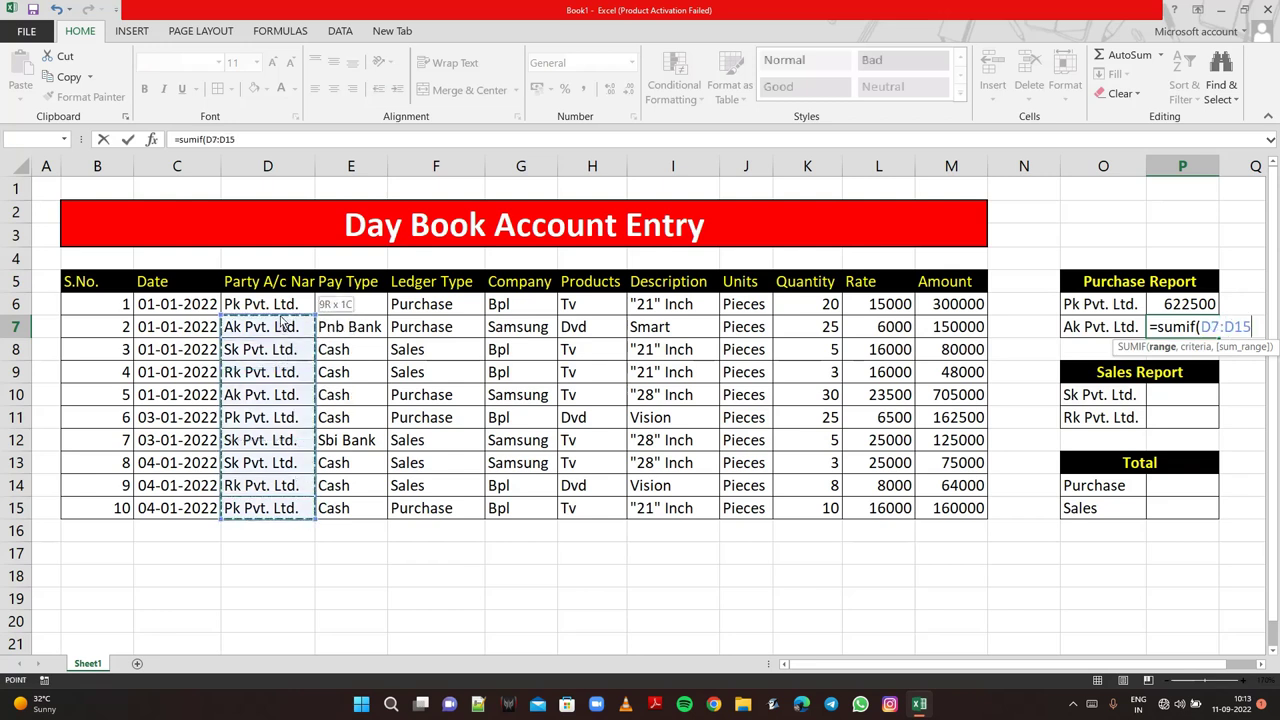
pyautogui.write(',')
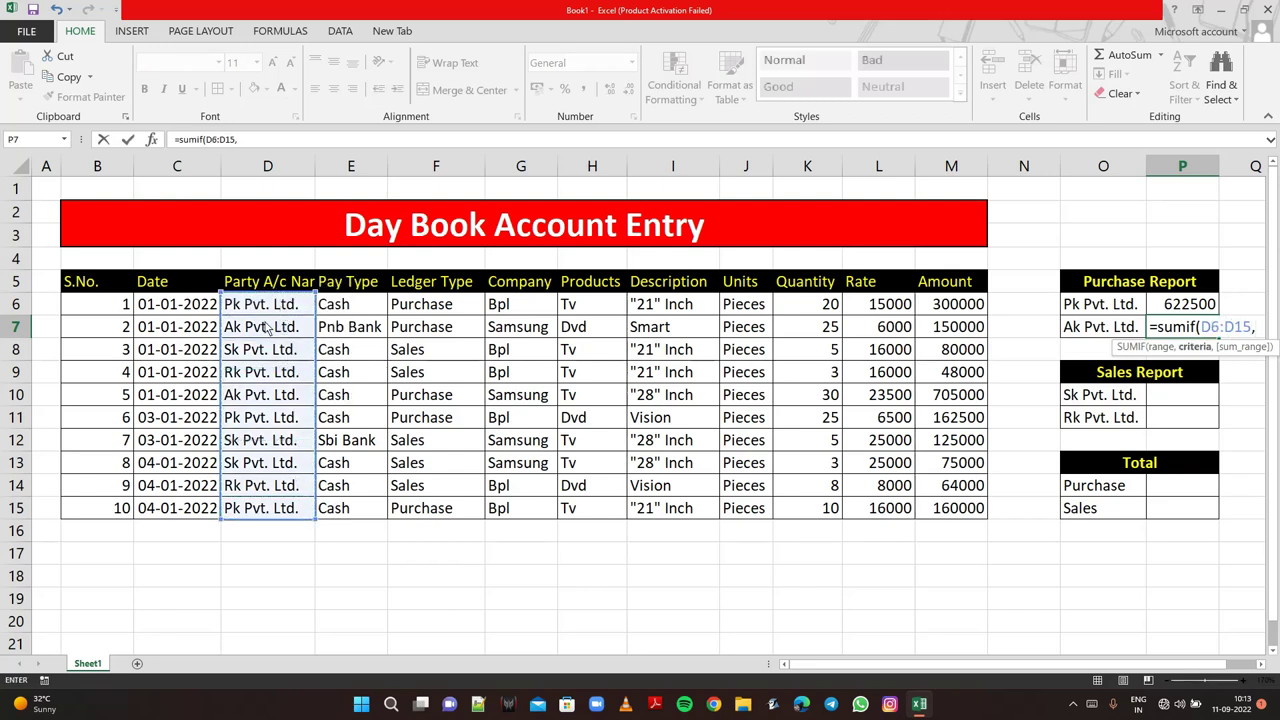
pyautogui.click(265, 336)
pyautogui.write(',')
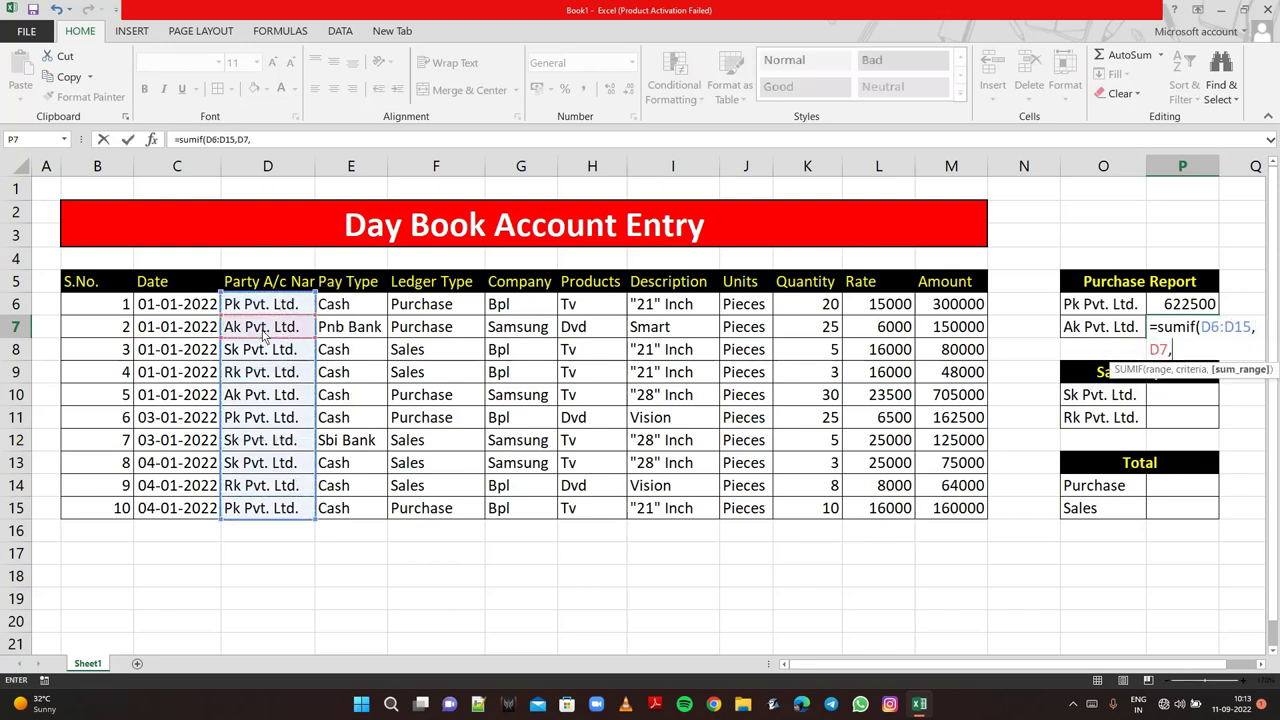
pyautogui.moveTo(957, 510); pyautogui.dragTo(955, 313)
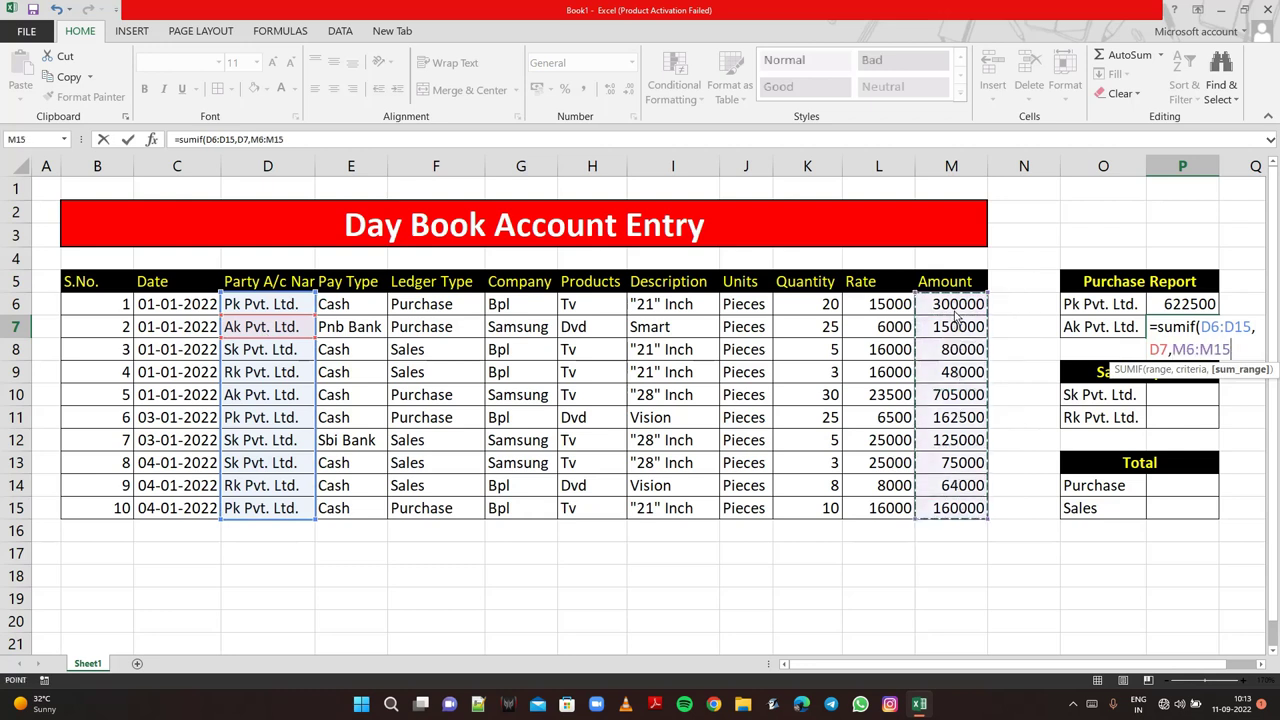
pyautogui.write(')')
pyautogui.press('Return')
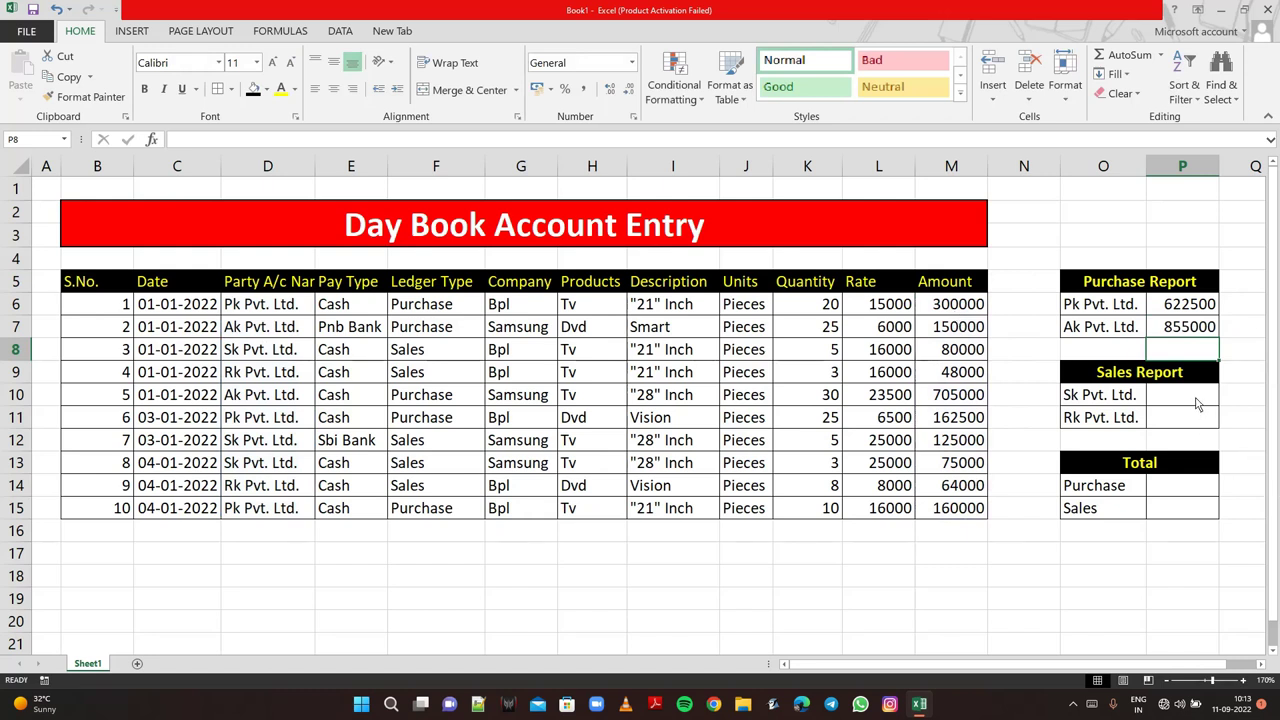
# - Put =SUMIF(D6:D15,D8,M6:M15) in P10 so Sk Pvt. Ltd. sales total 280000
pyautogui.click(1197, 403)
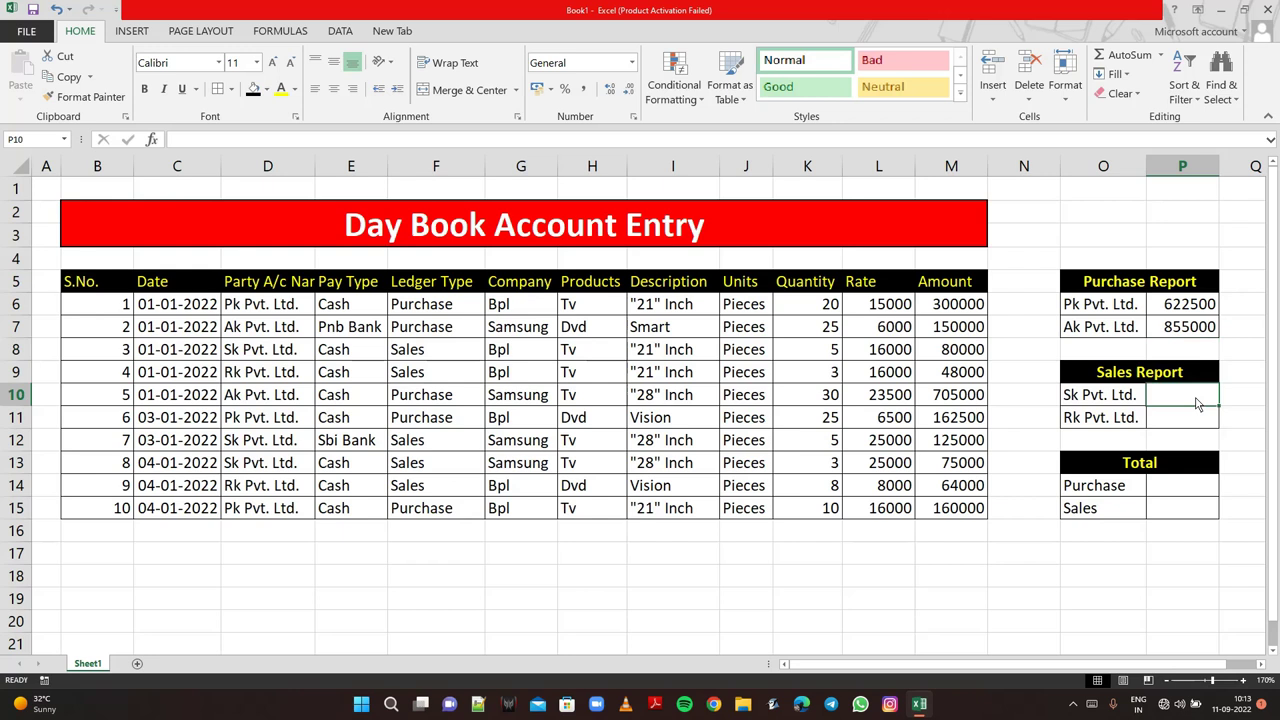
pyautogui.write('=')
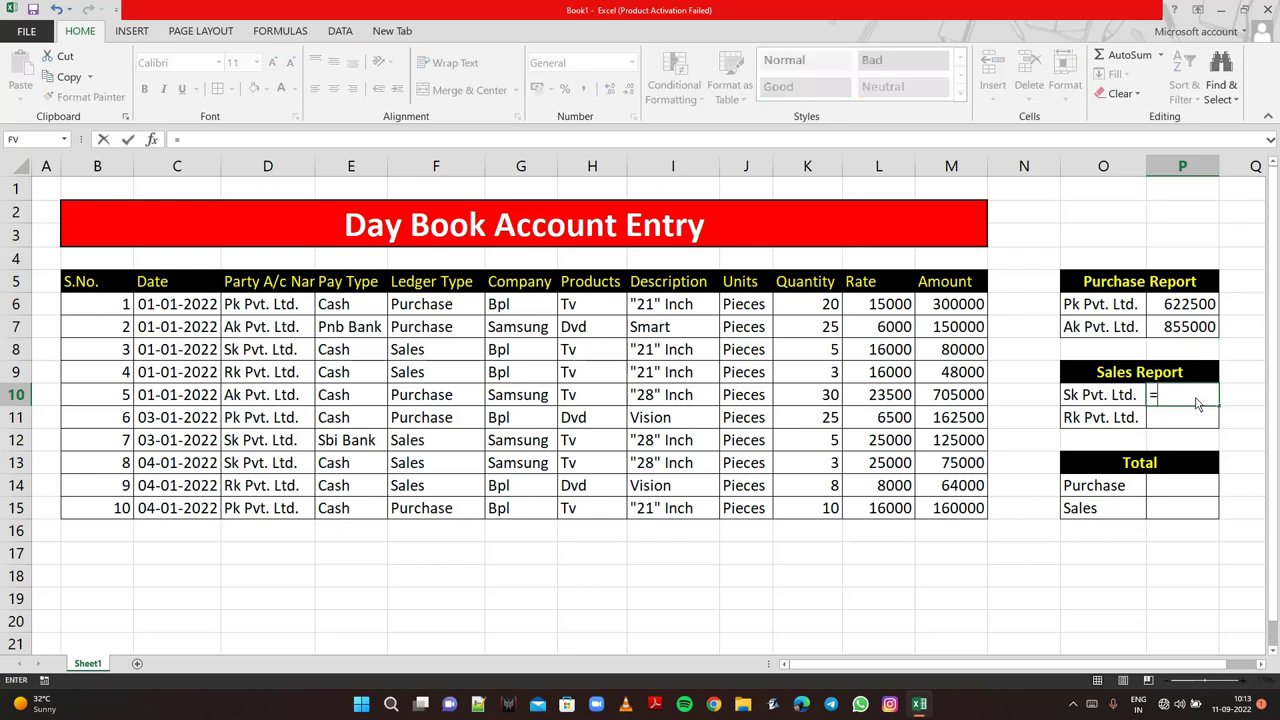
pyautogui.write('sum')
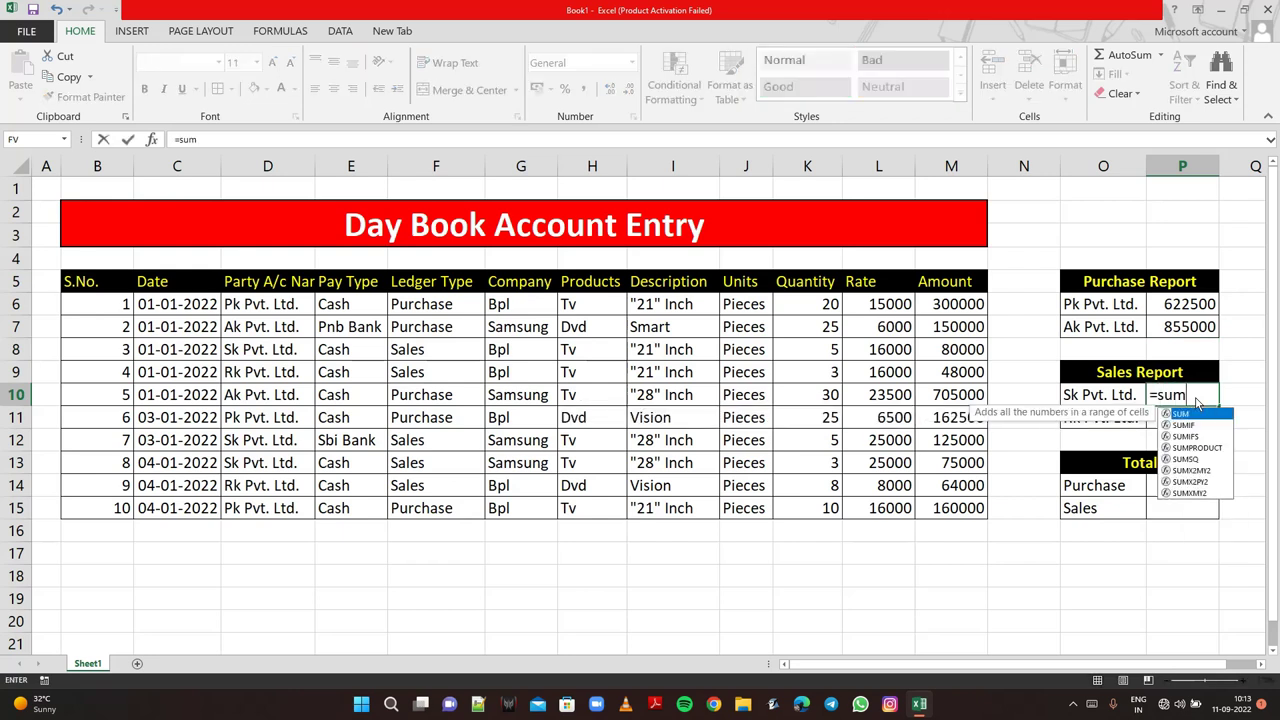
pyautogui.write('if(')
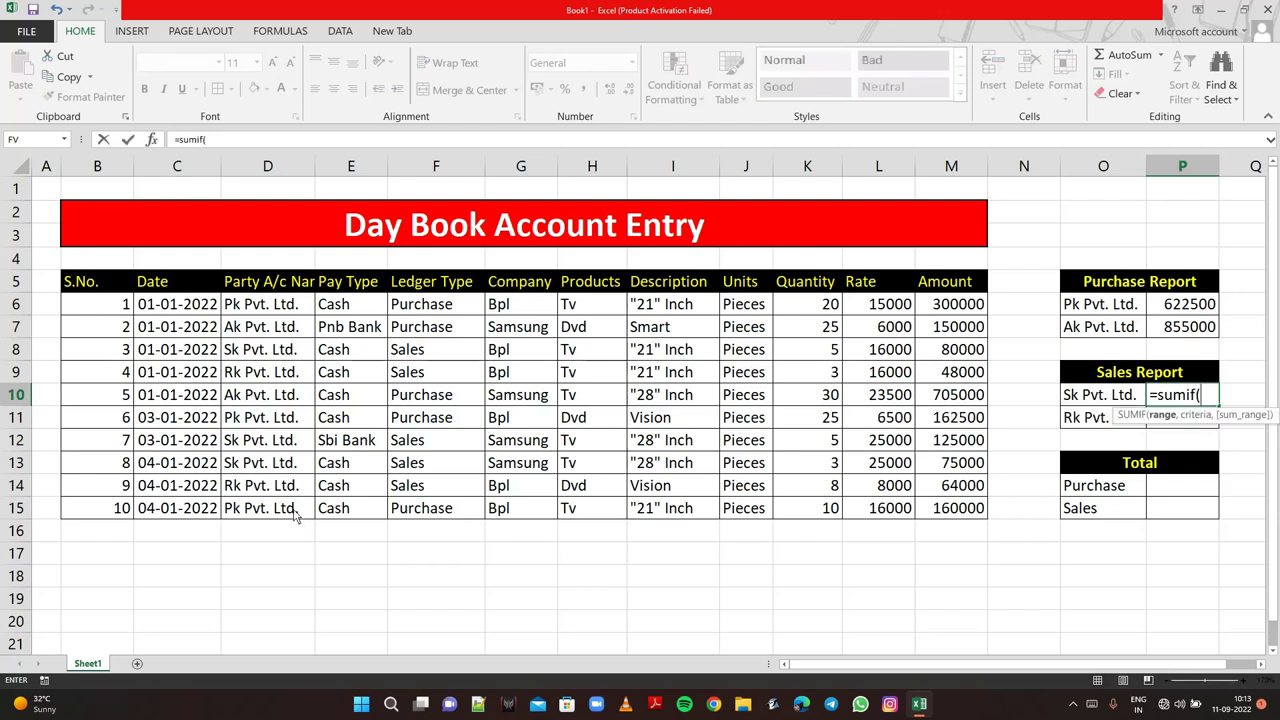
pyautogui.moveTo(296, 512); pyautogui.dragTo(281, 318)
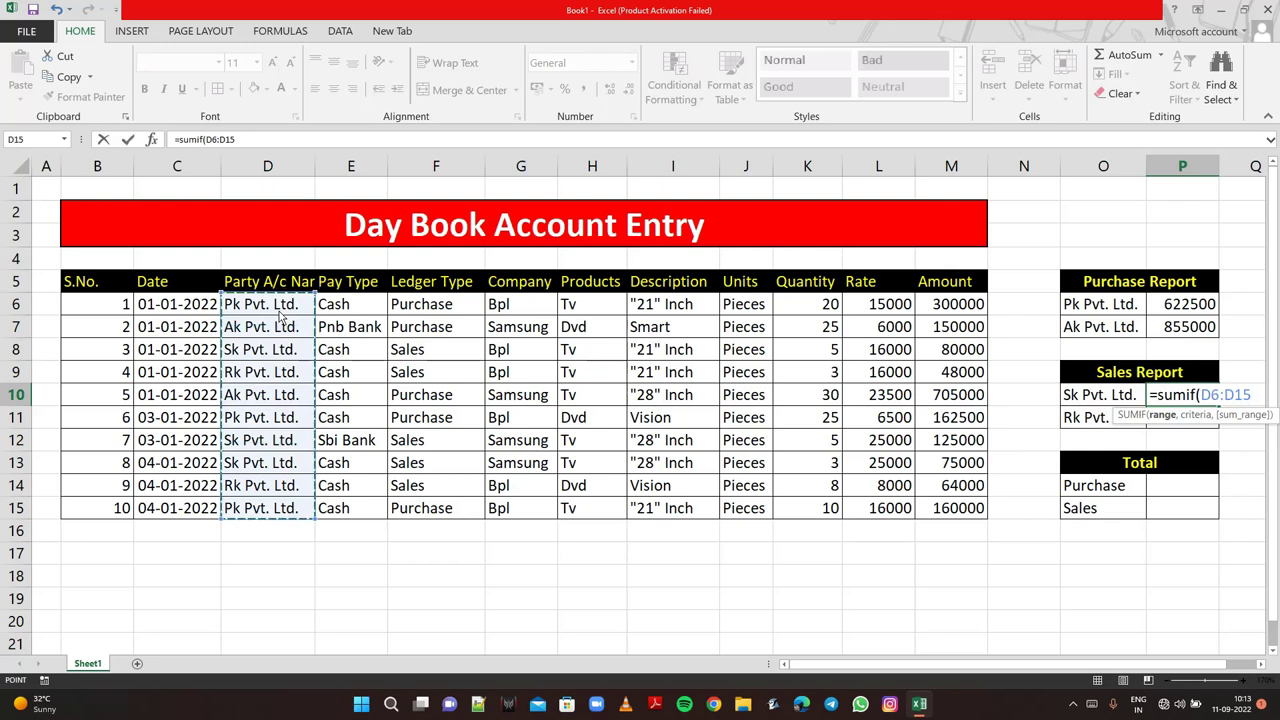
pyautogui.write(',')
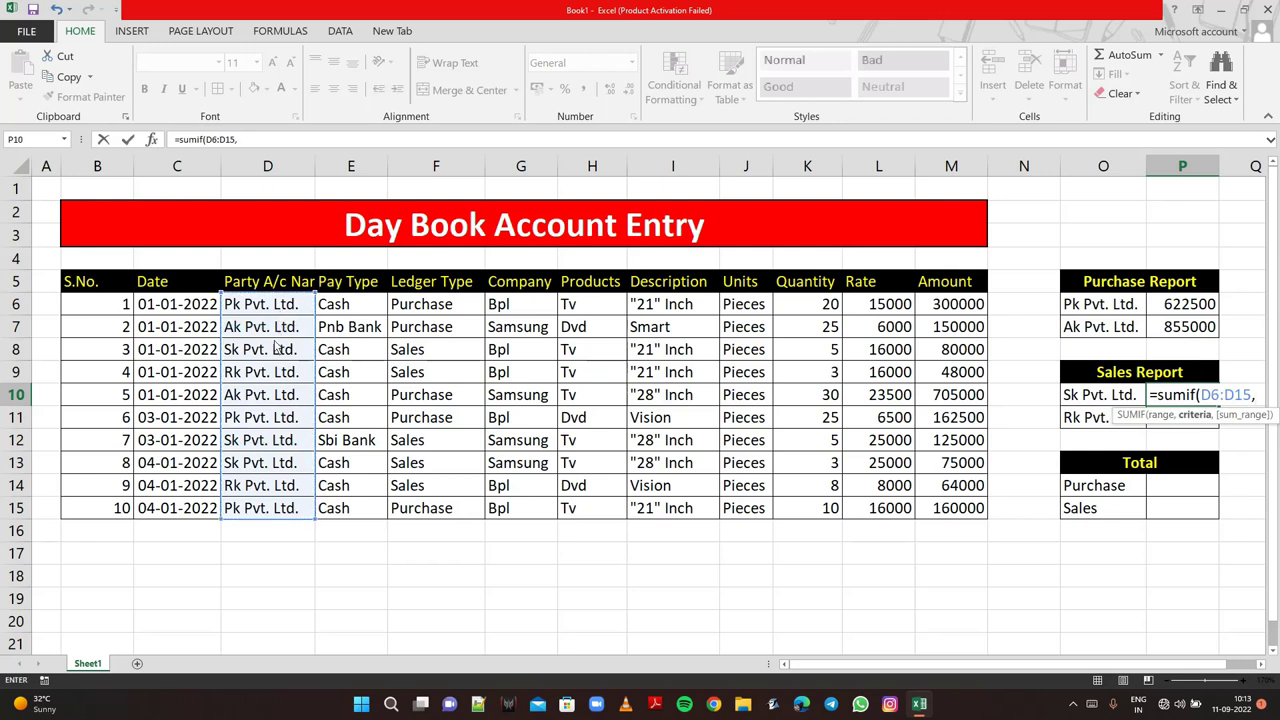
pyautogui.click(274, 350)
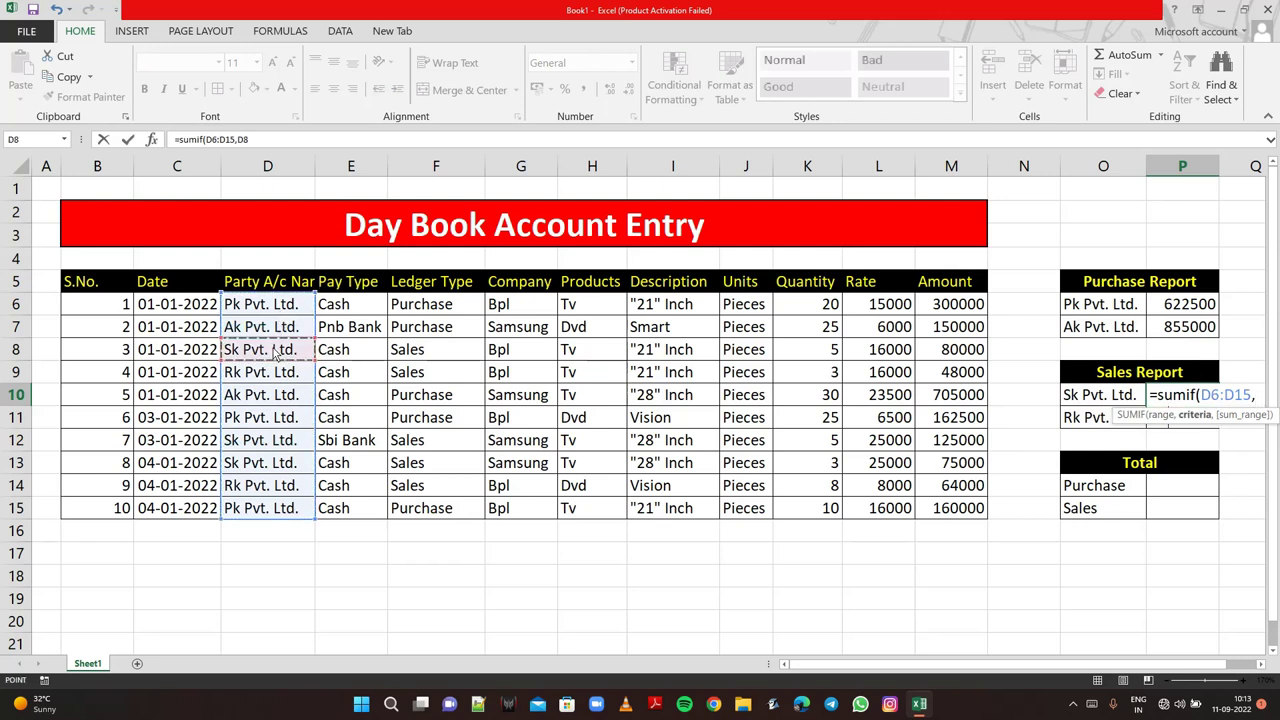
pyautogui.write(',')
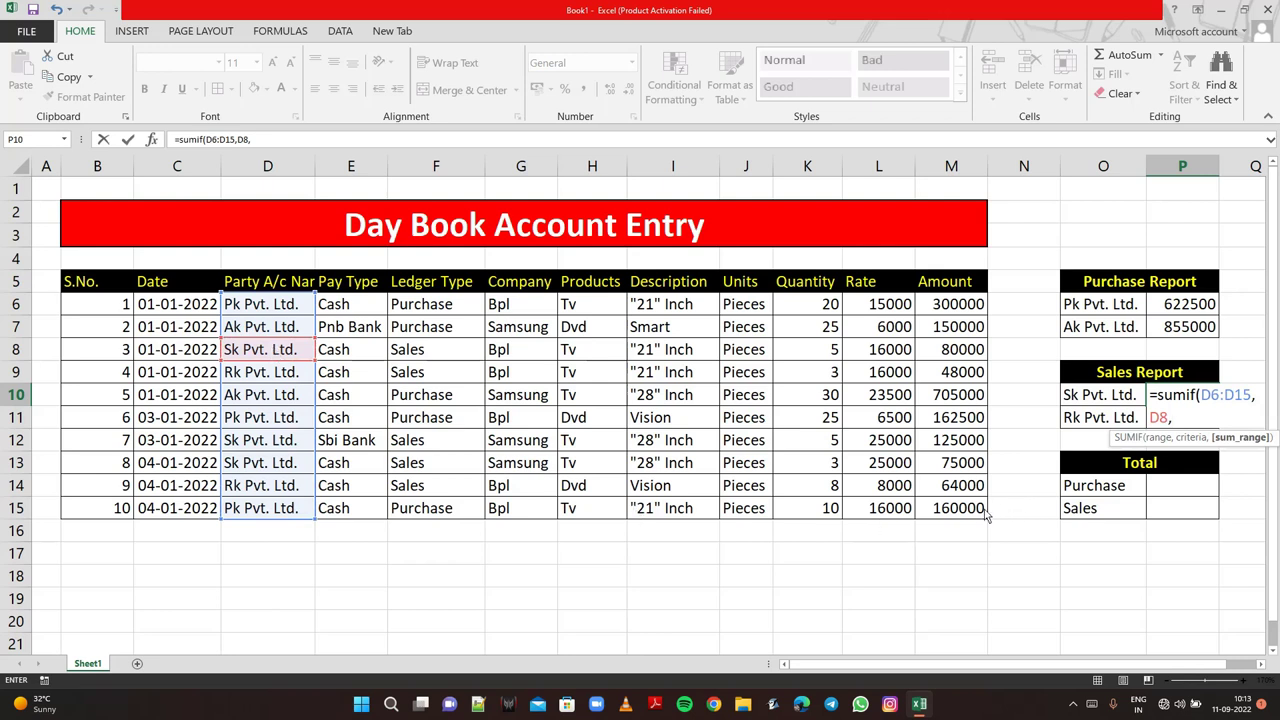
pyautogui.moveTo(985, 513); pyautogui.dragTo(977, 312)
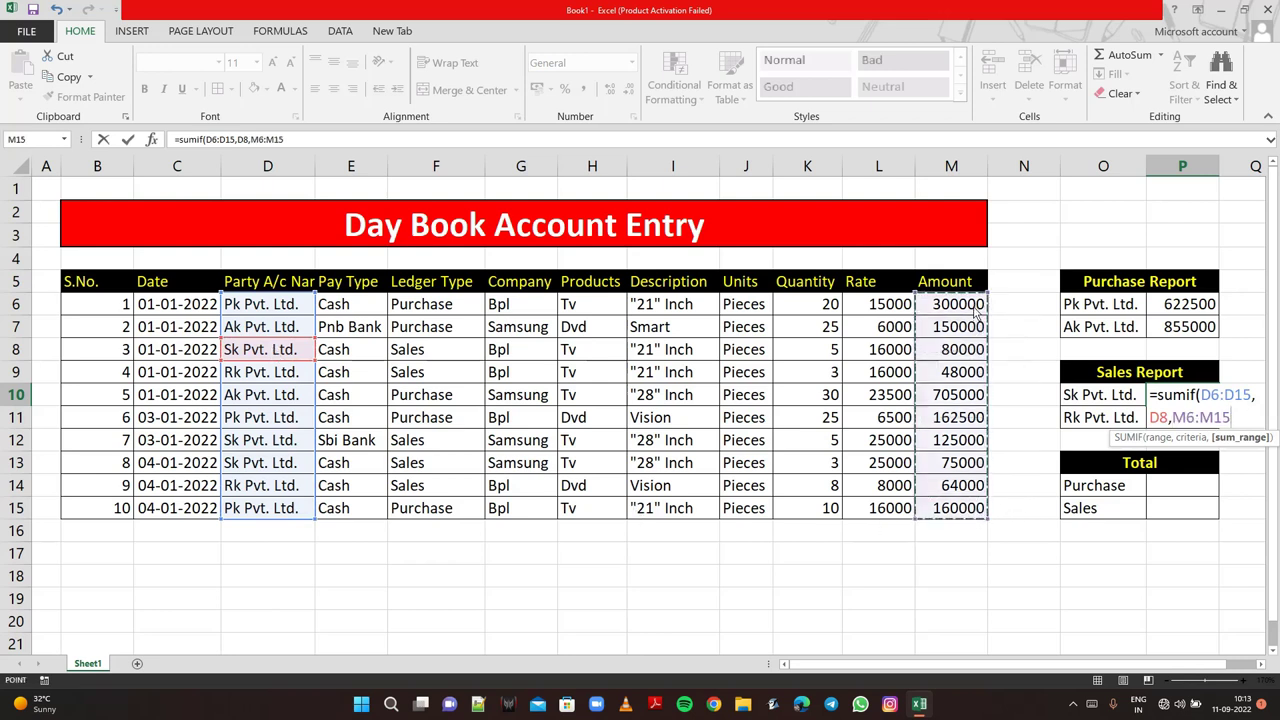
pyautogui.write(')')
pyautogui.press('Return')
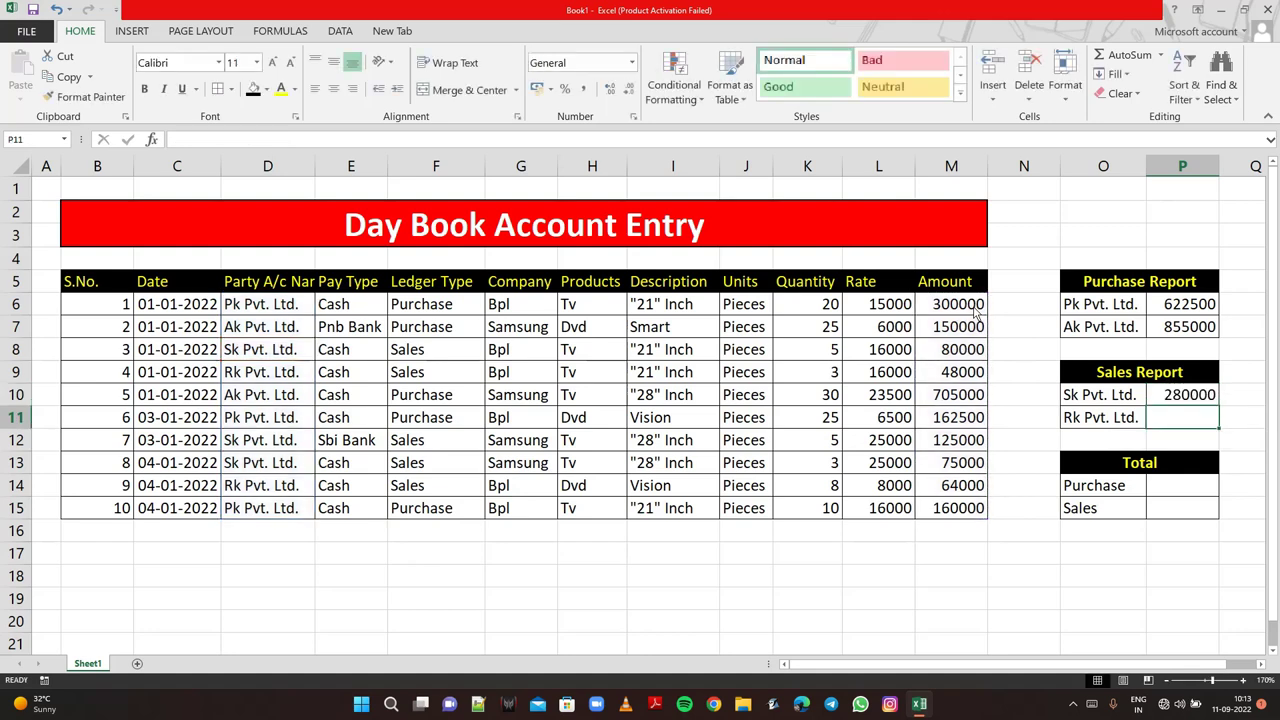
# - Enter =SUMIF(D6:D15,D9,M6:M15) in P11 so Rk Pvt. Ltd. sales total 112000
pyautogui.write('=')
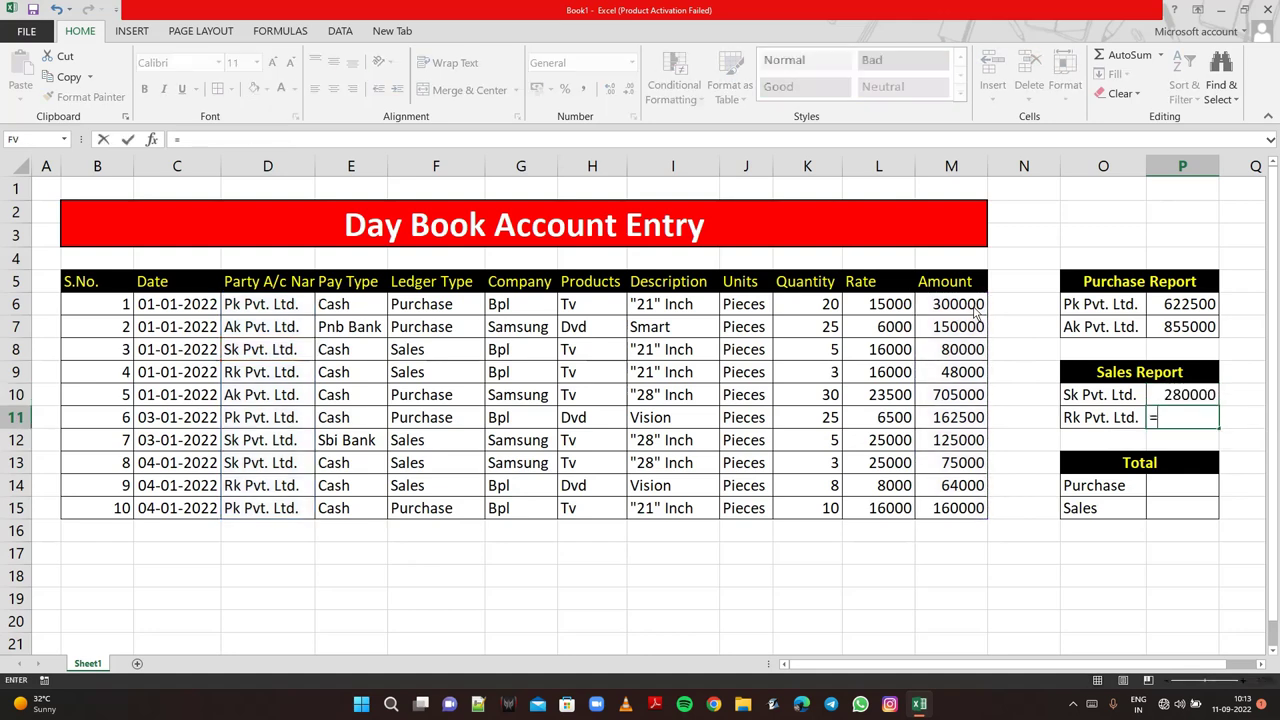
pyautogui.write('sumif')
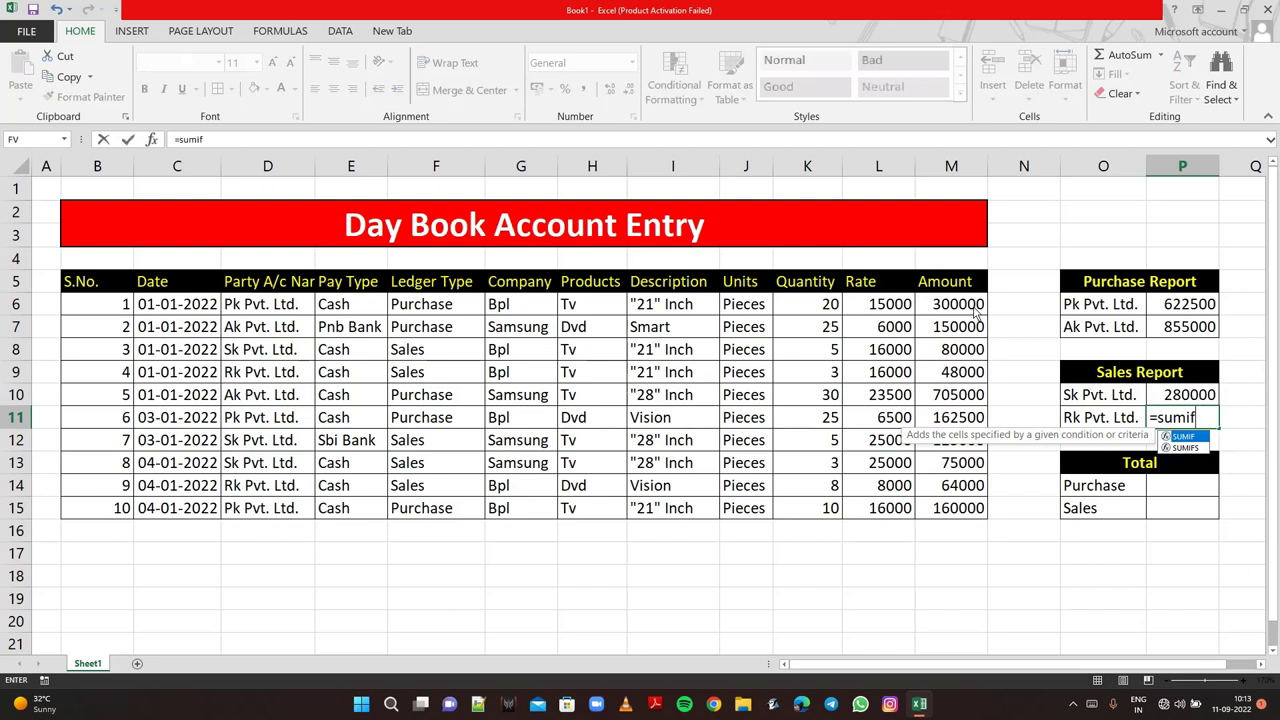
pyautogui.write('(')
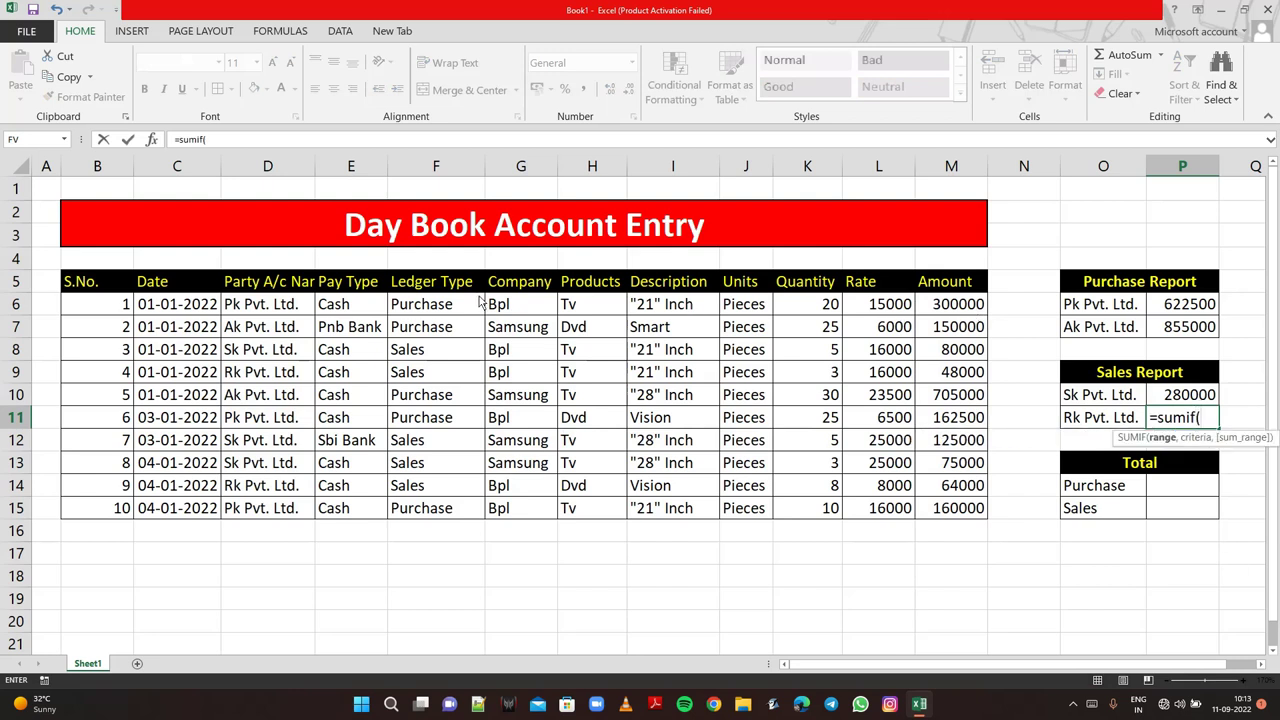
pyautogui.moveTo(281, 510); pyautogui.dragTo(281, 313)
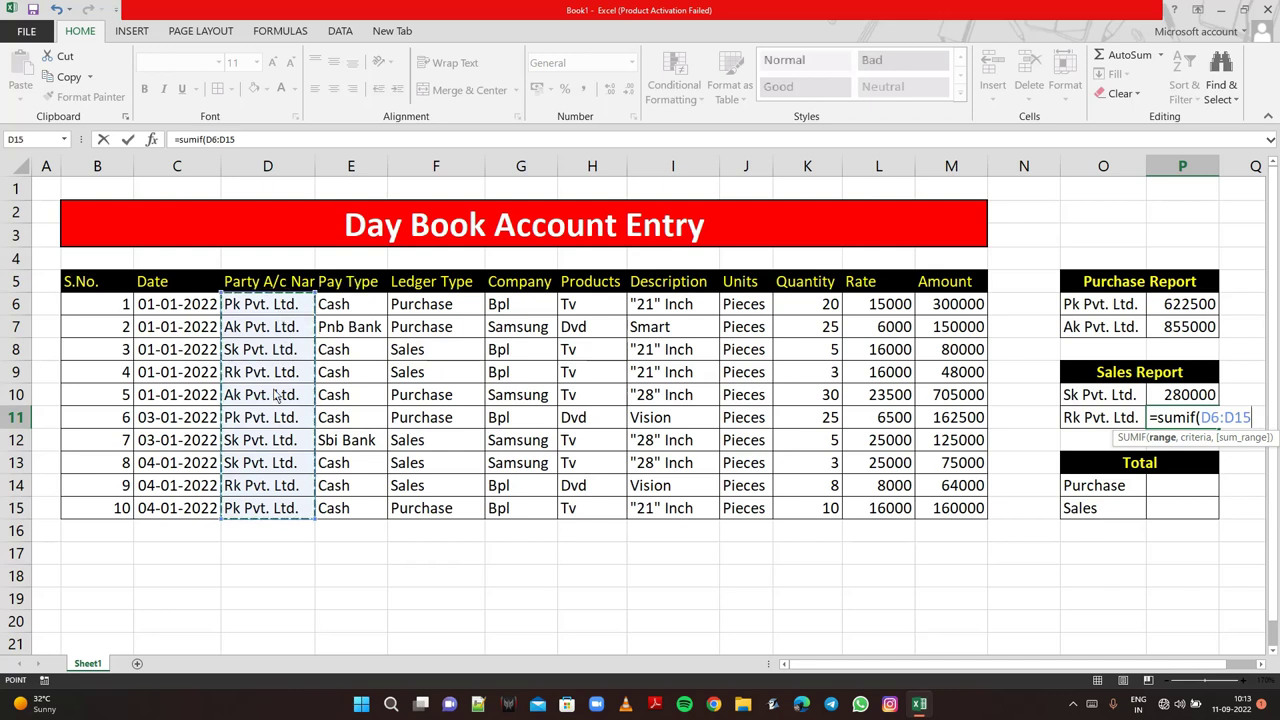
pyautogui.write(',')
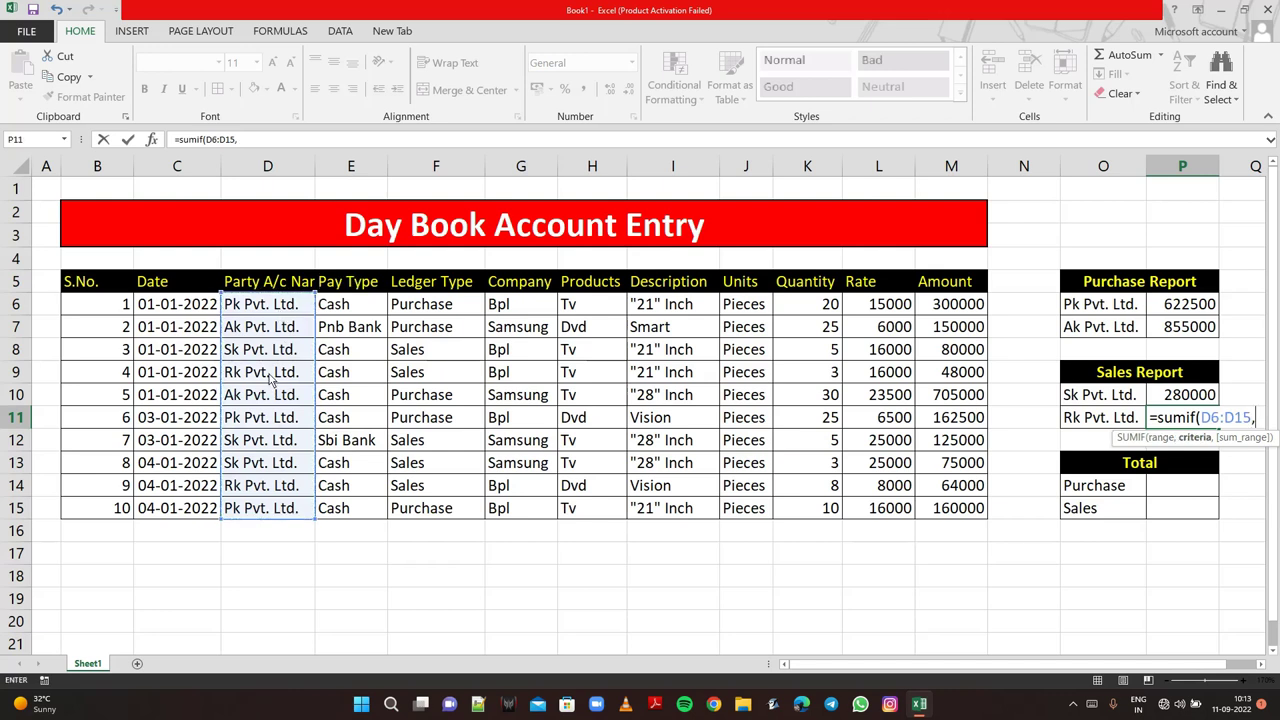
pyautogui.click(271, 378)
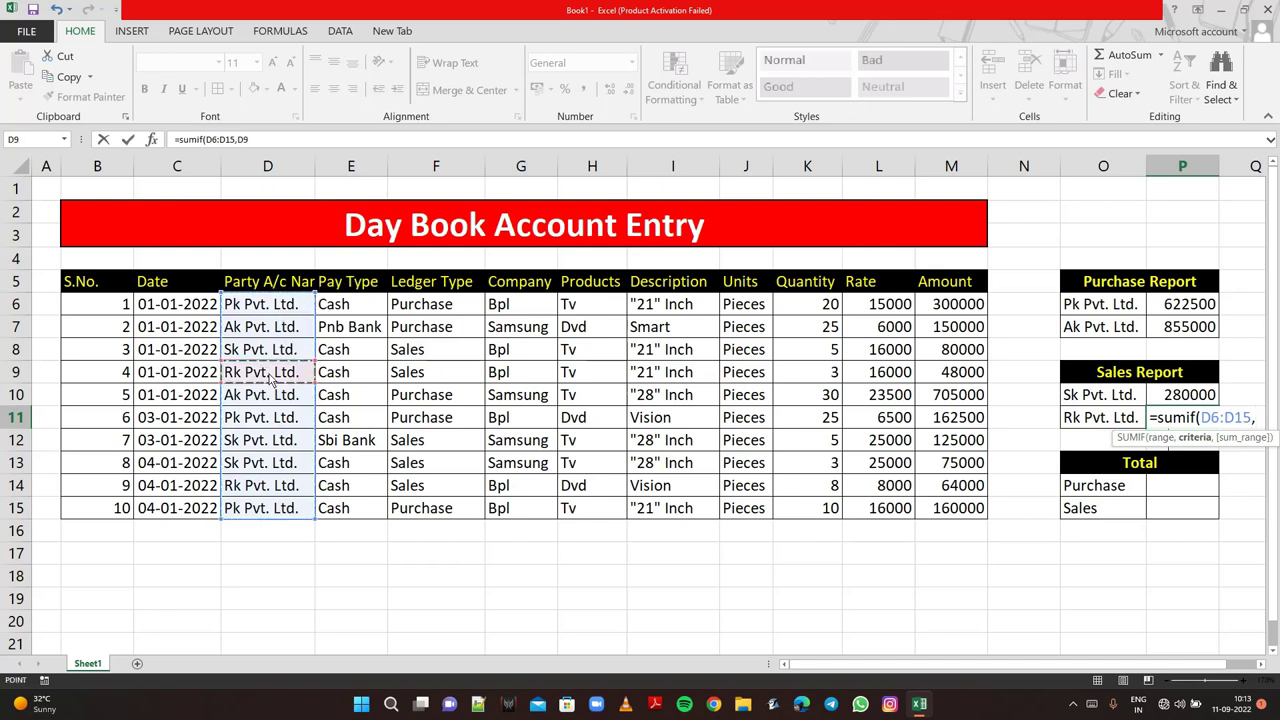
pyautogui.write(',')
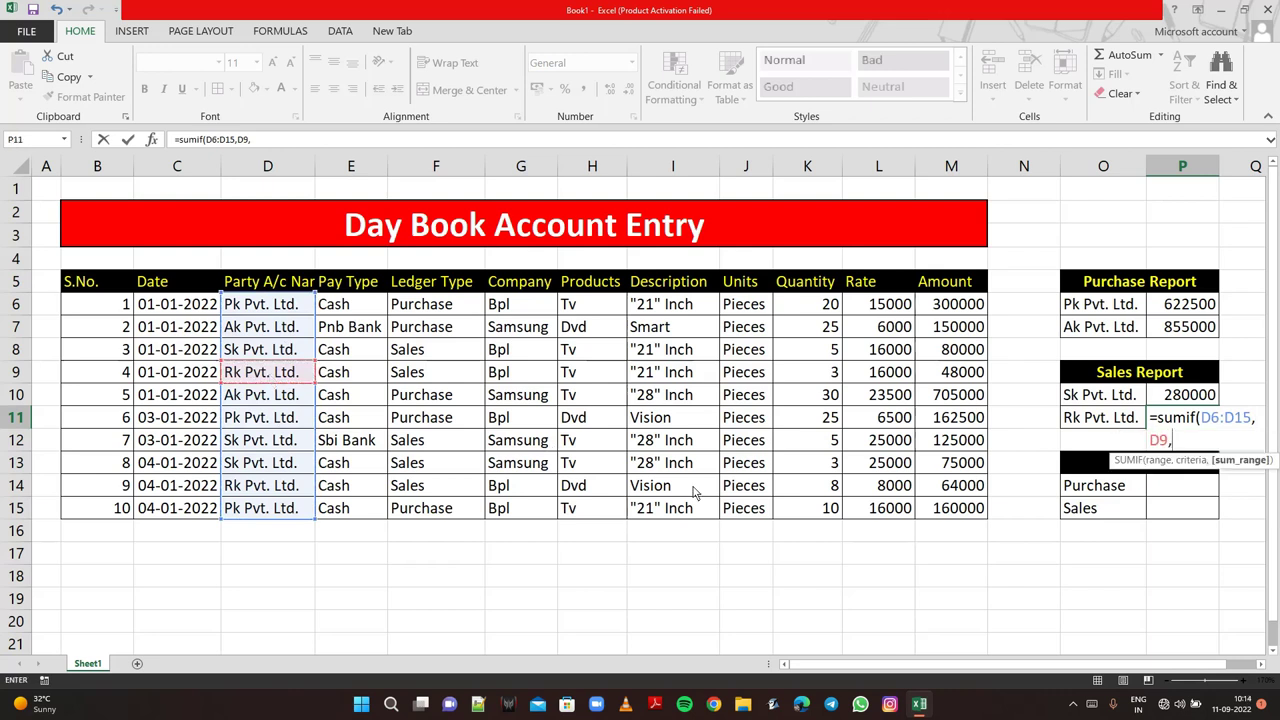
pyautogui.moveTo(952, 516); pyautogui.dragTo(955, 318)
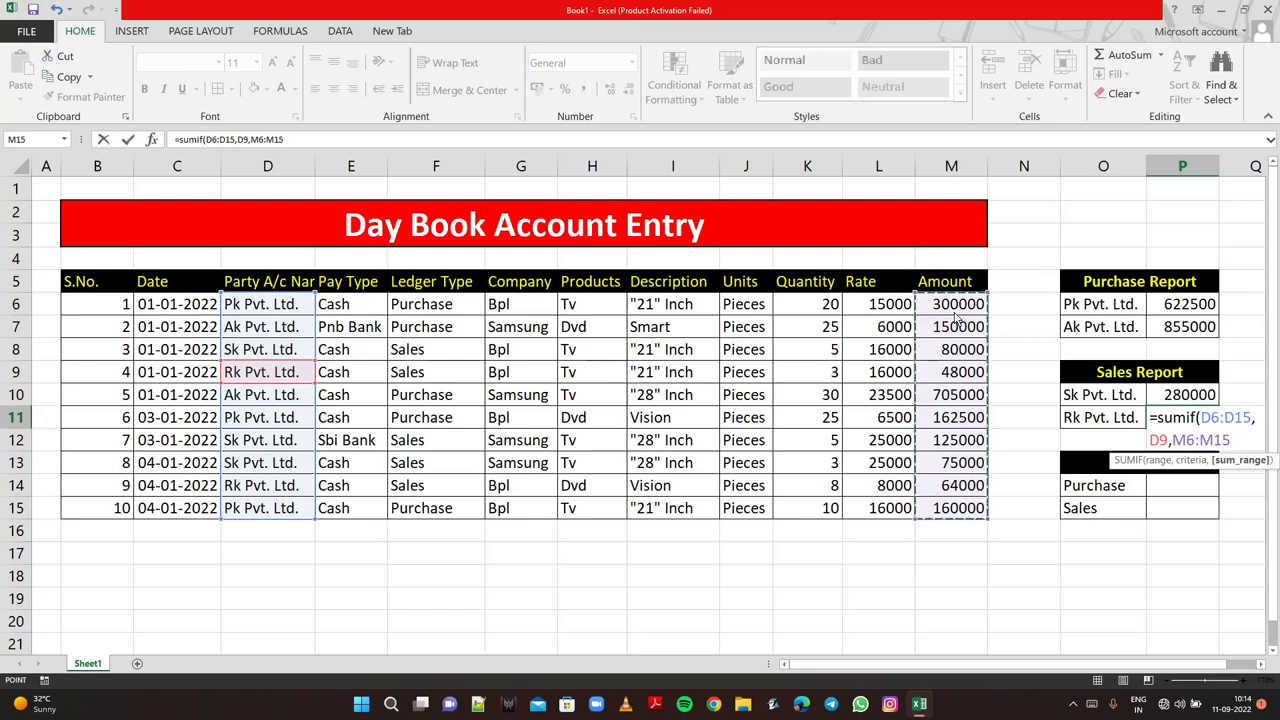
pyautogui.press('Return')
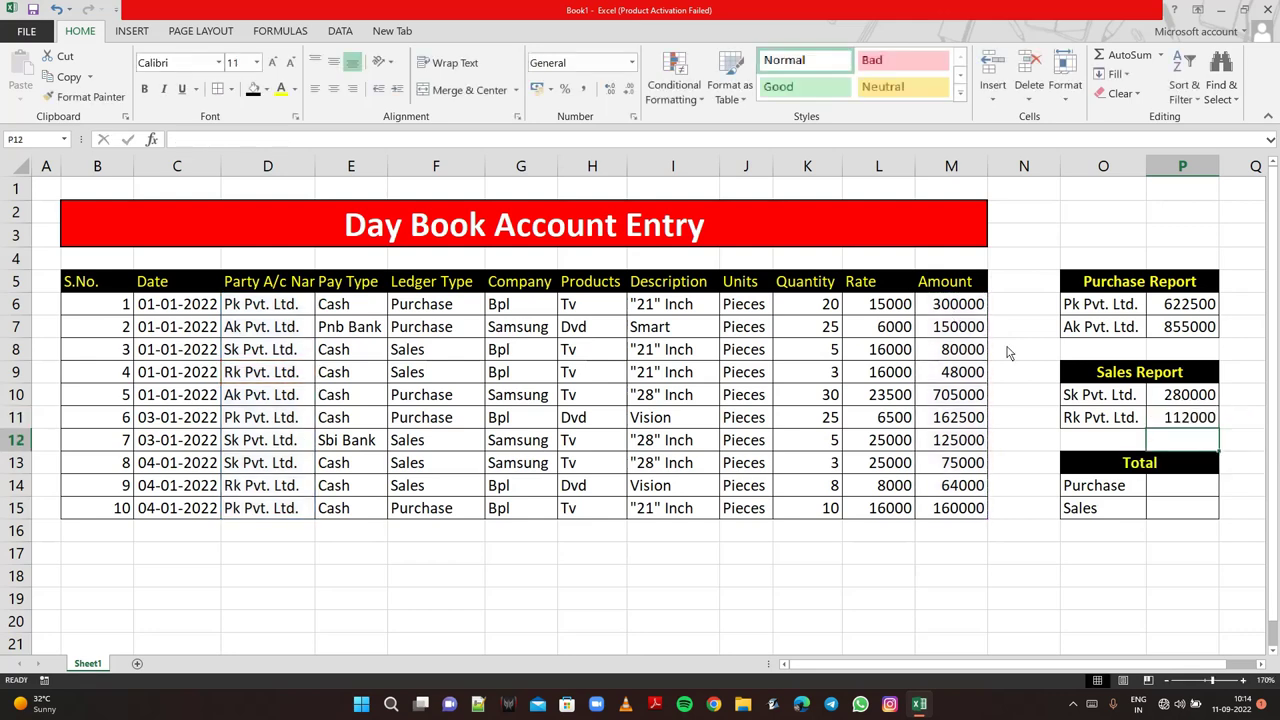
pyautogui.click(1179, 490)
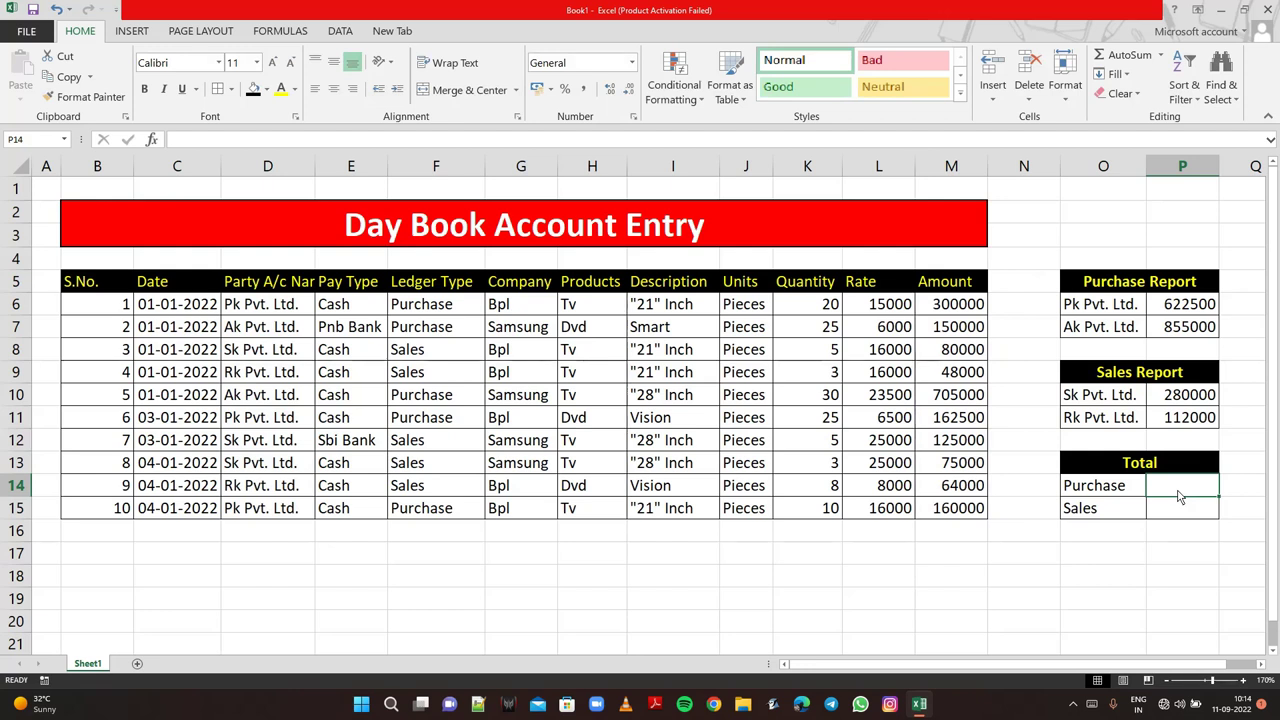
# - Enter =SUM(P6:P7) in P14 to give a Purchase total of 1477500
pyautogui.write('=')
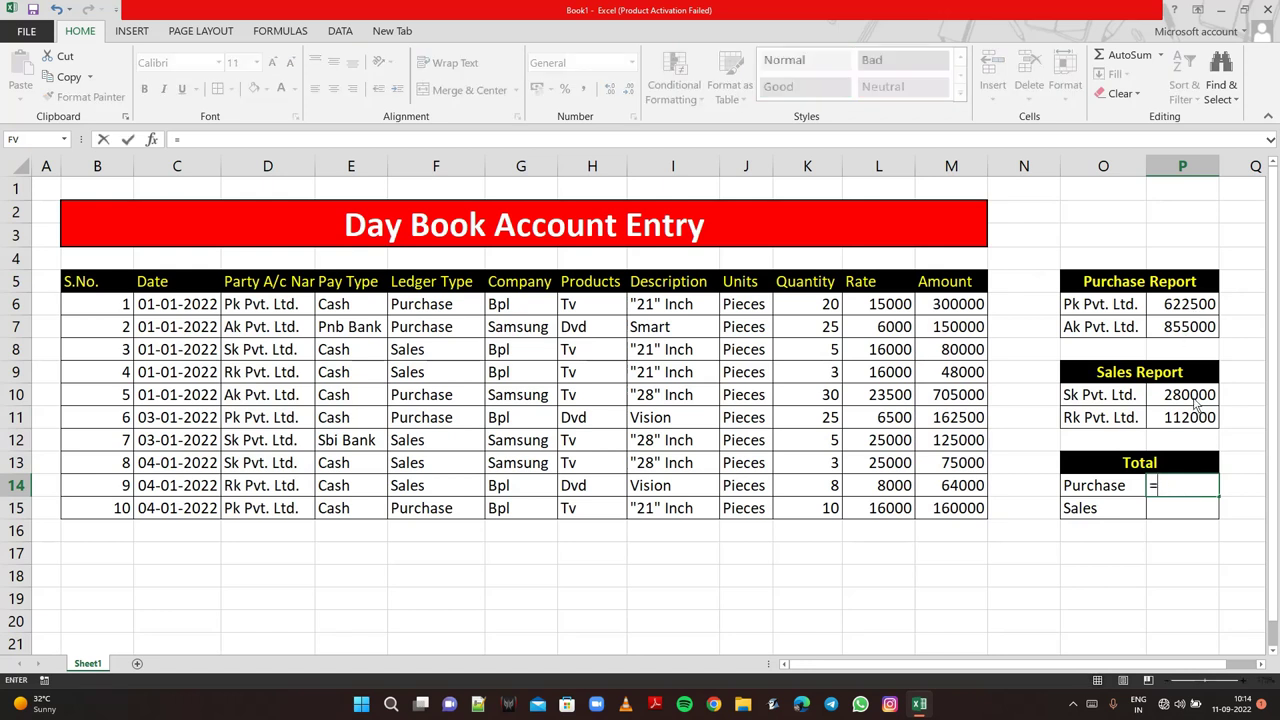
pyautogui.write('sum(')
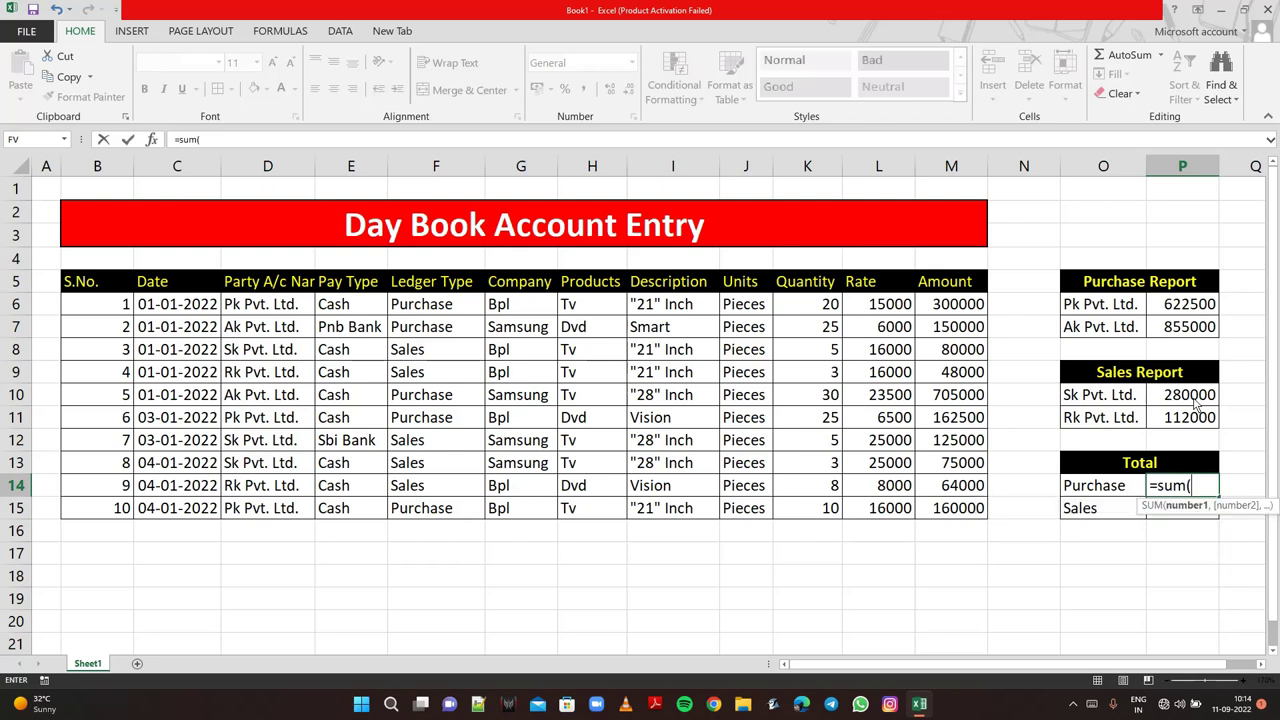
pyautogui.moveTo(1176, 312); pyautogui.dragTo(1177, 335)
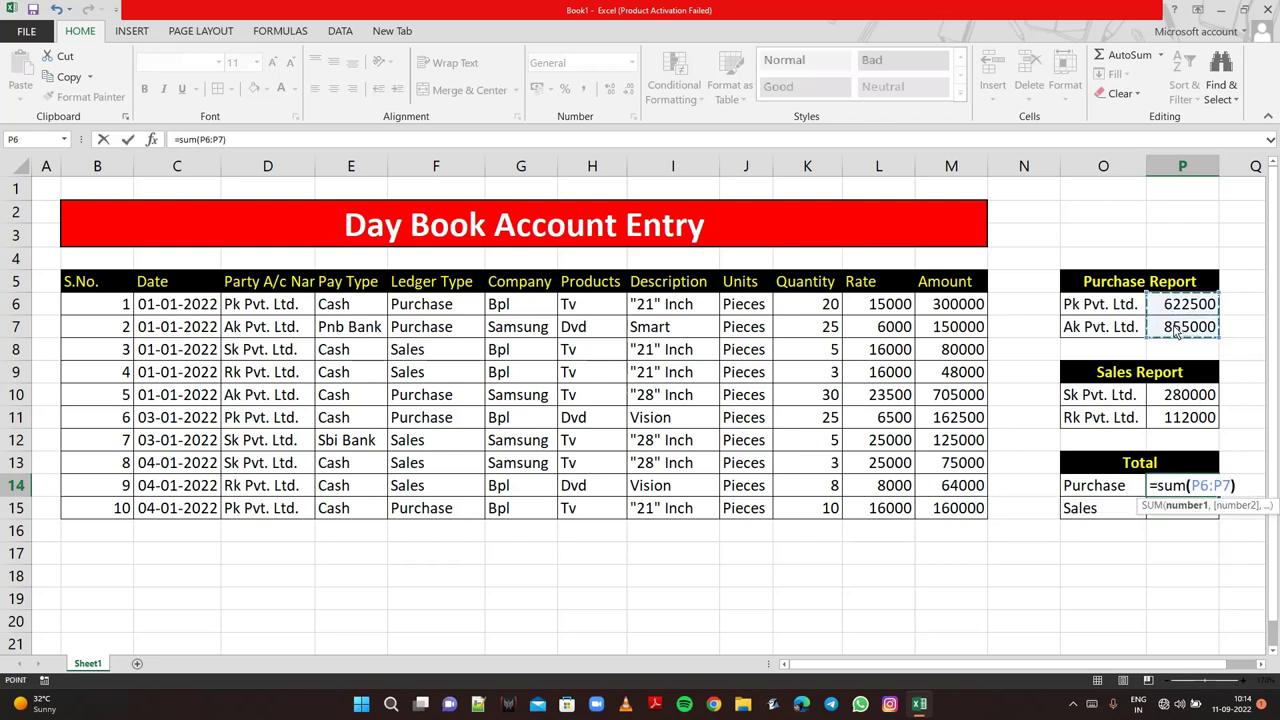
pyautogui.write(')')
pyautogui.press('Return')
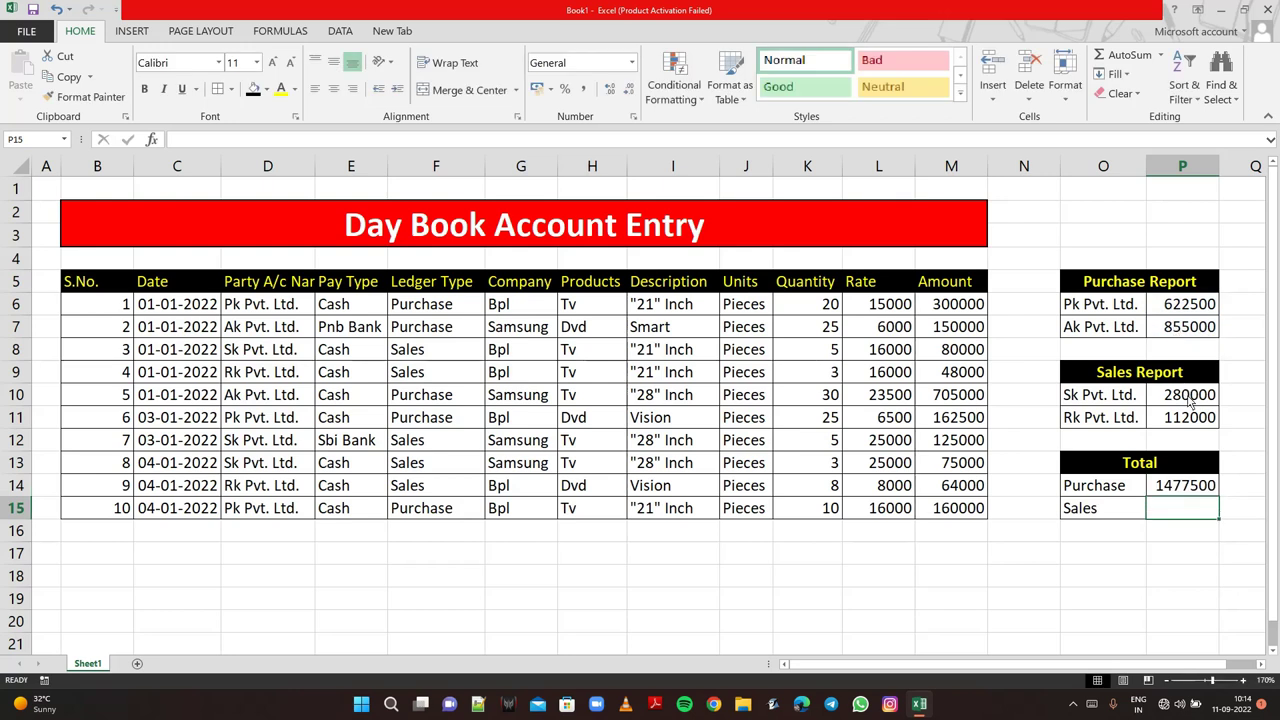
# - Enter =SUM(P10:P11) in P15 to give a Sales total of 392000
pyautogui.write('=')
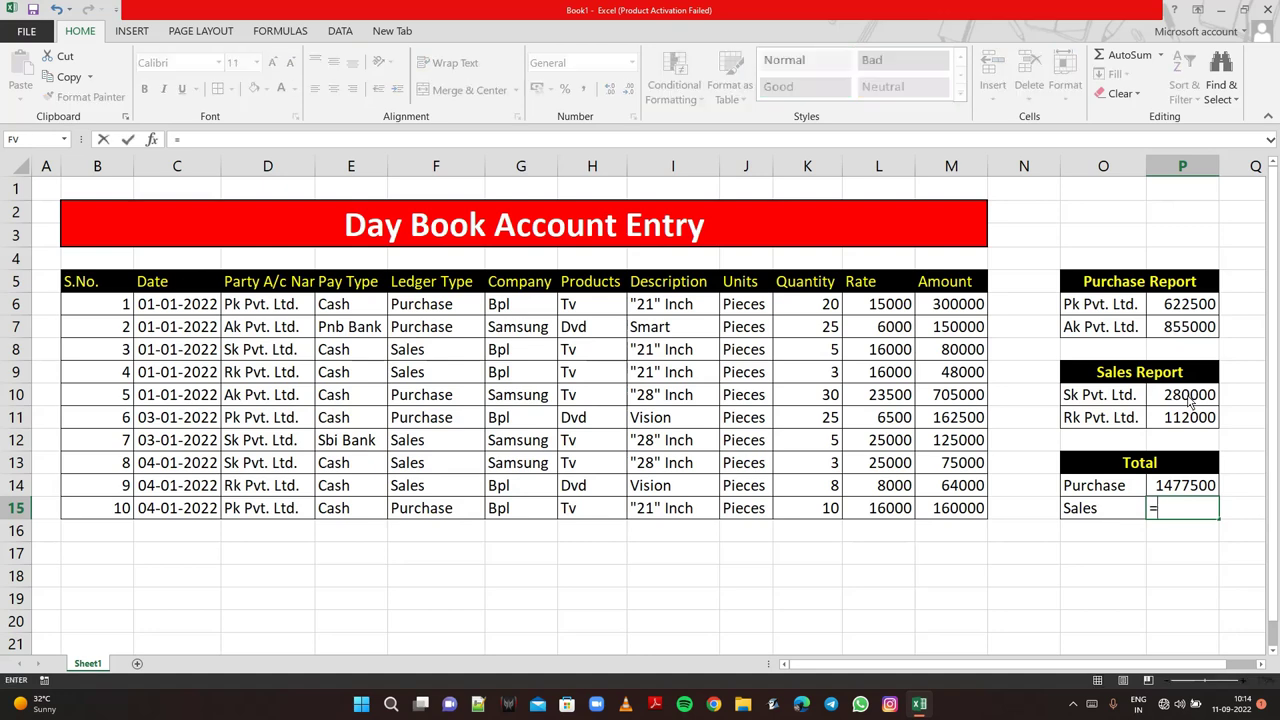
pyautogui.write('sum')
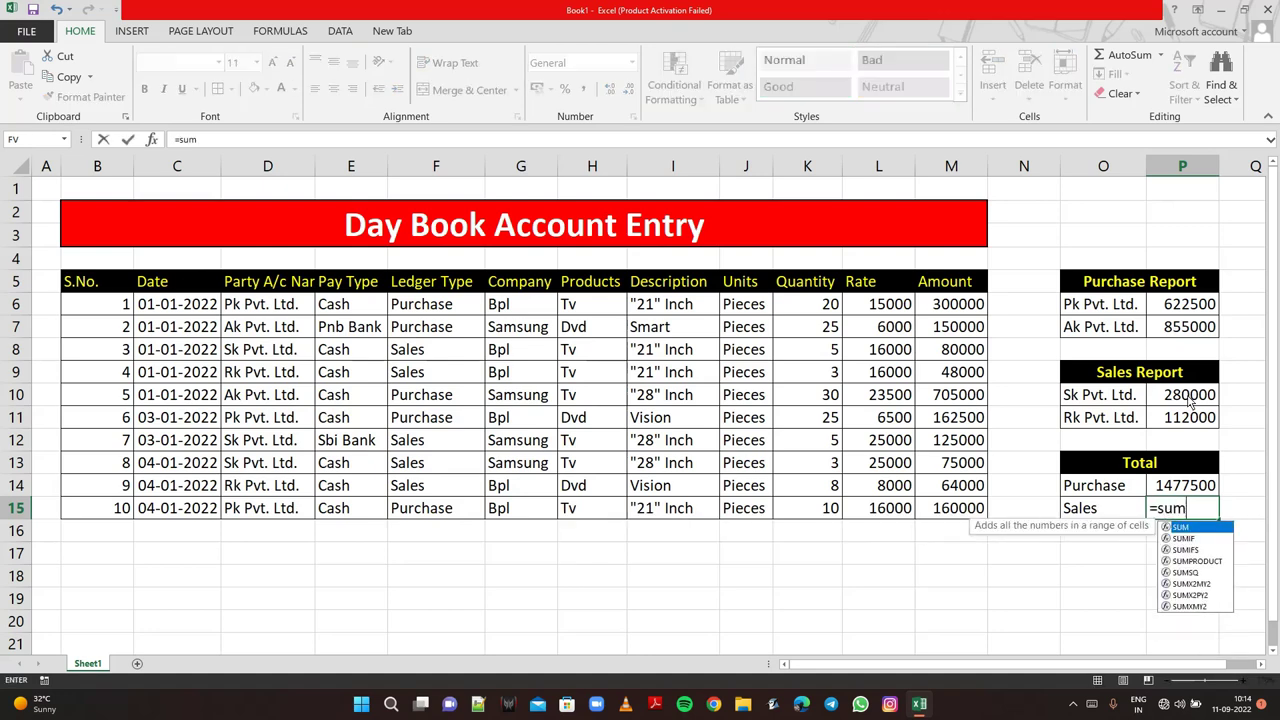
pyautogui.write('(')
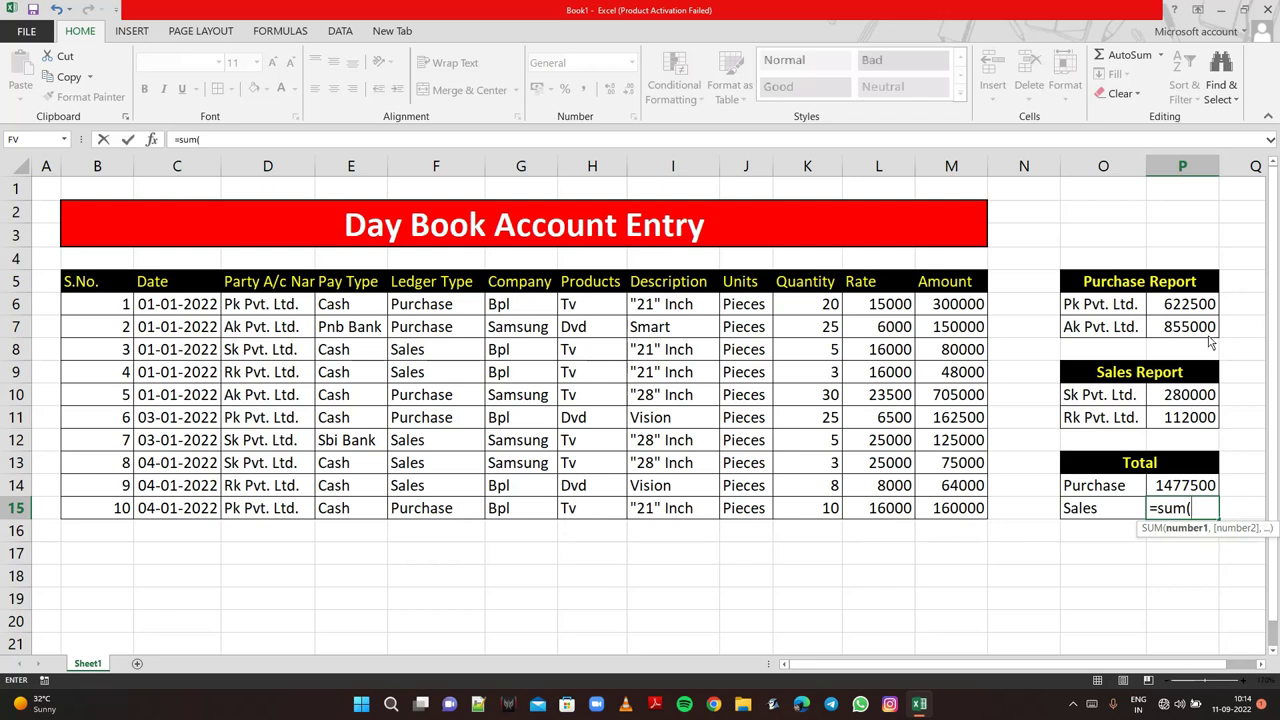
pyautogui.moveTo(1192, 402); pyautogui.dragTo(1192, 426)
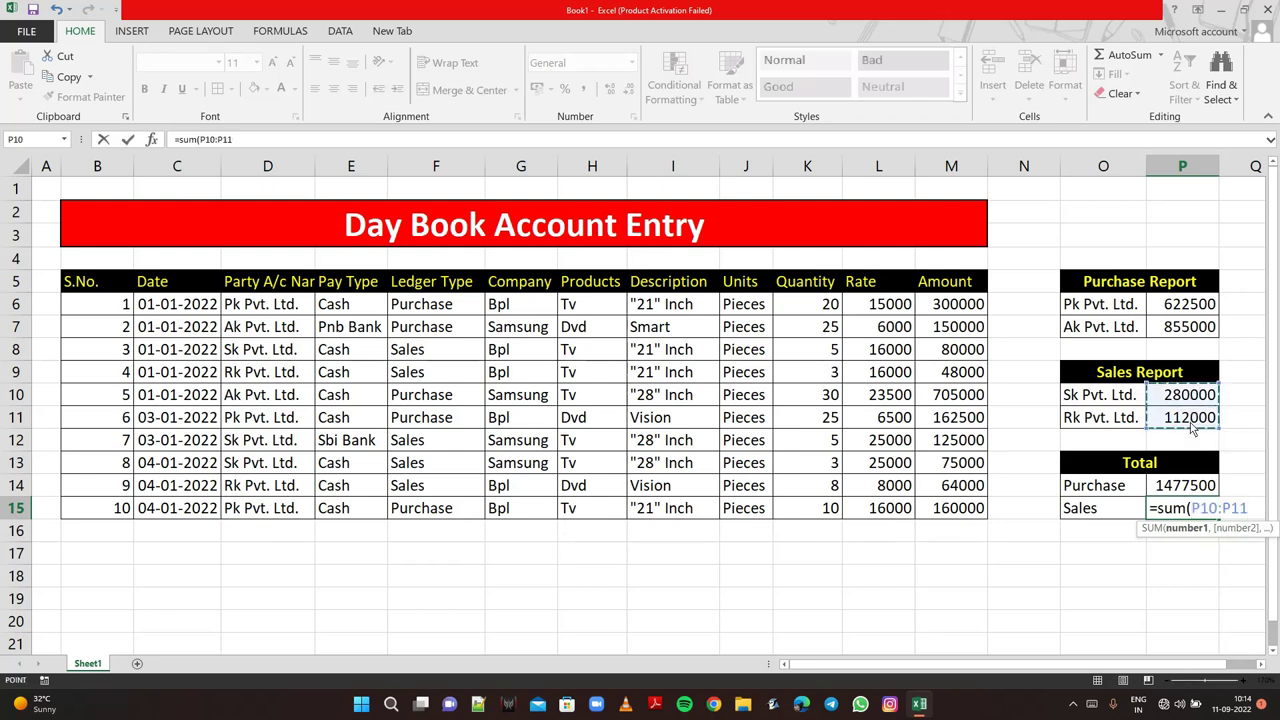
pyautogui.write(')')
pyautogui.press('Return')
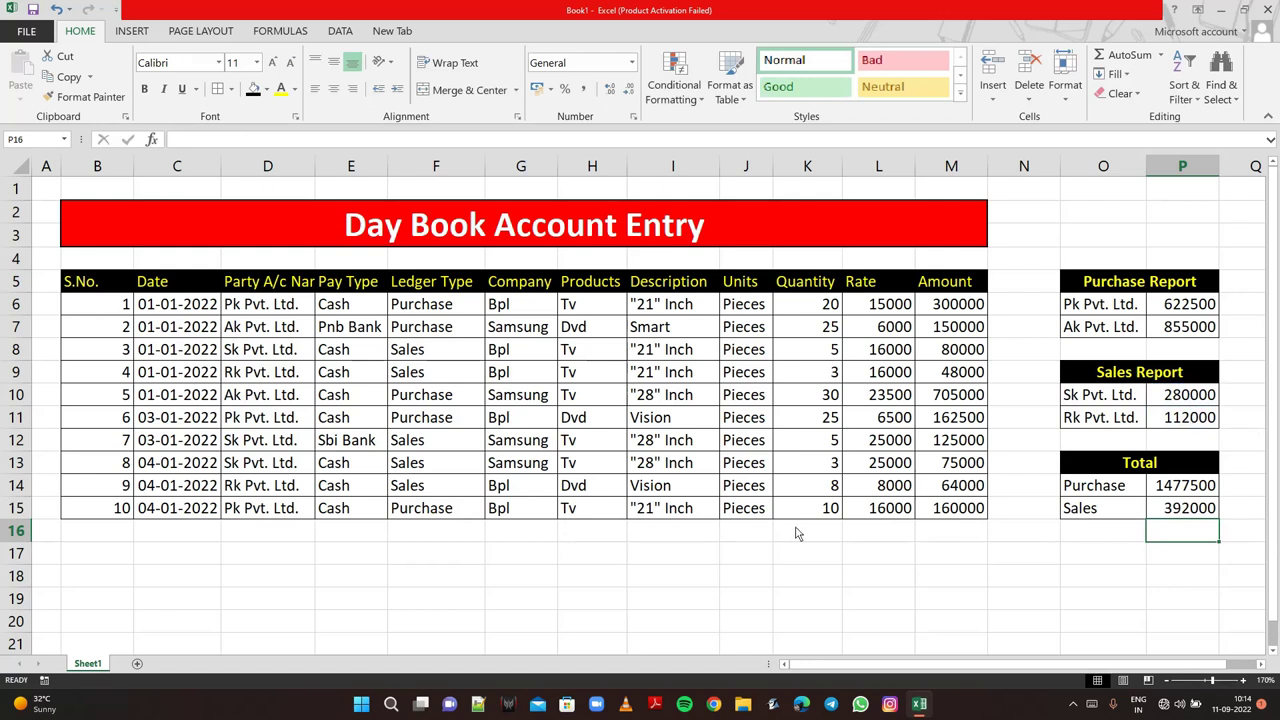
pyautogui.click(434, 567)
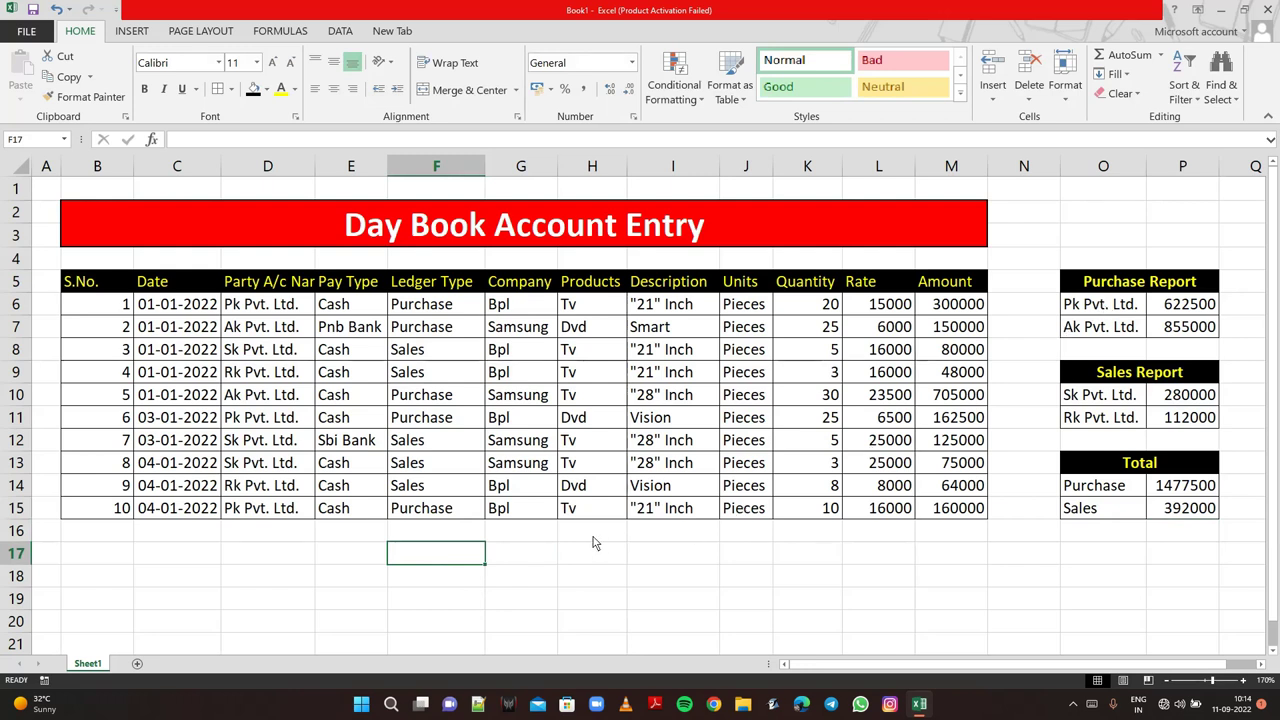
# - Enter =M6+M11+M15 in F17 as a check sum showing 622500
pyautogui.write('=')
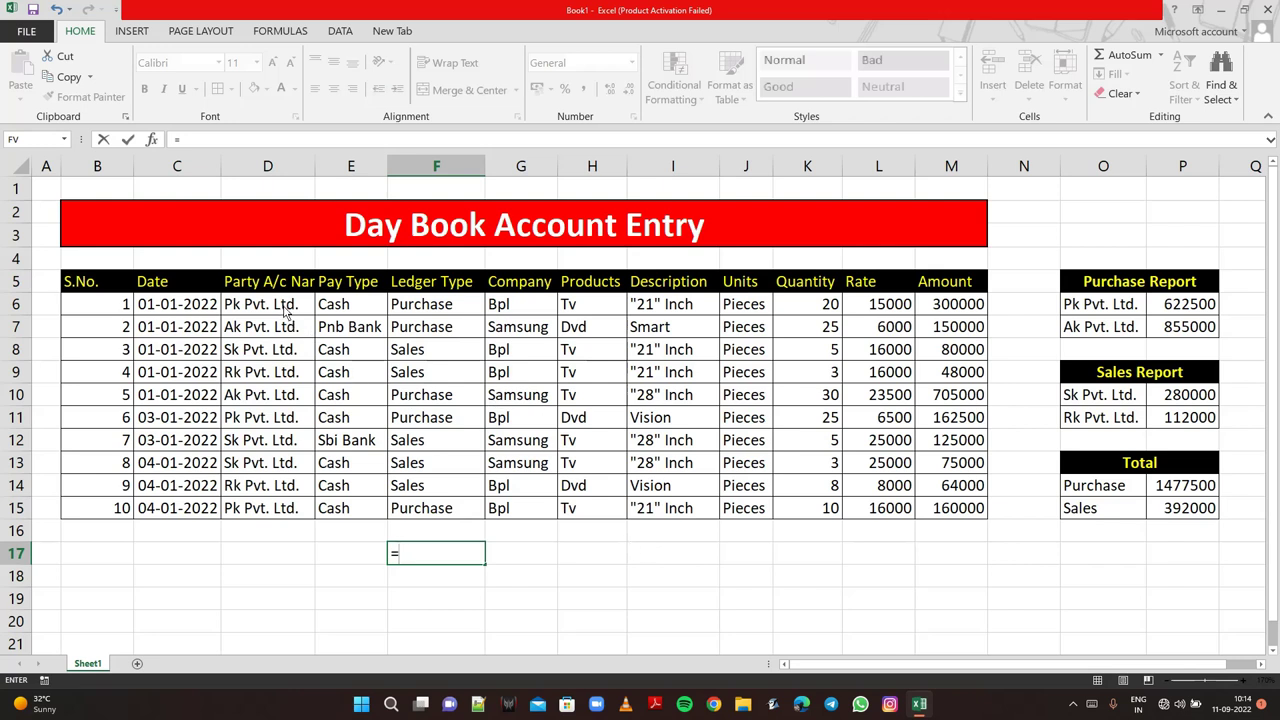
pyautogui.click(951, 310)
pyautogui.write('+')
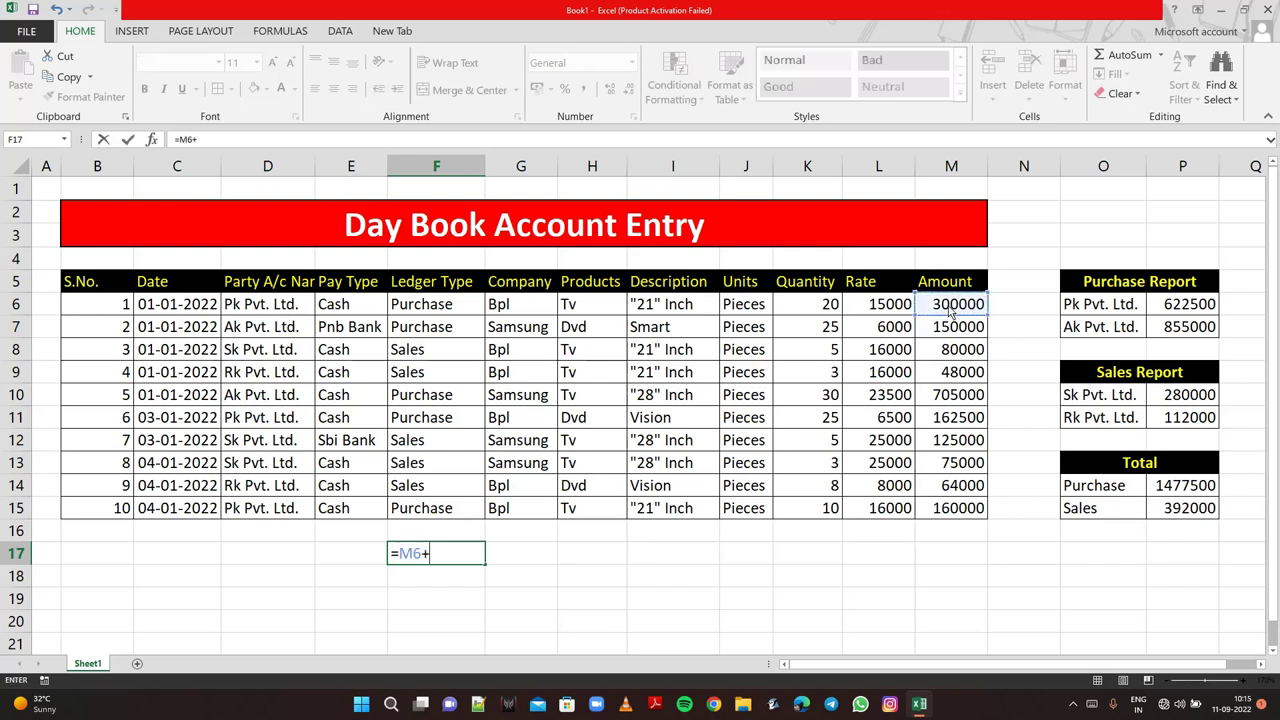
pyautogui.click(948, 422)
pyautogui.write('+')
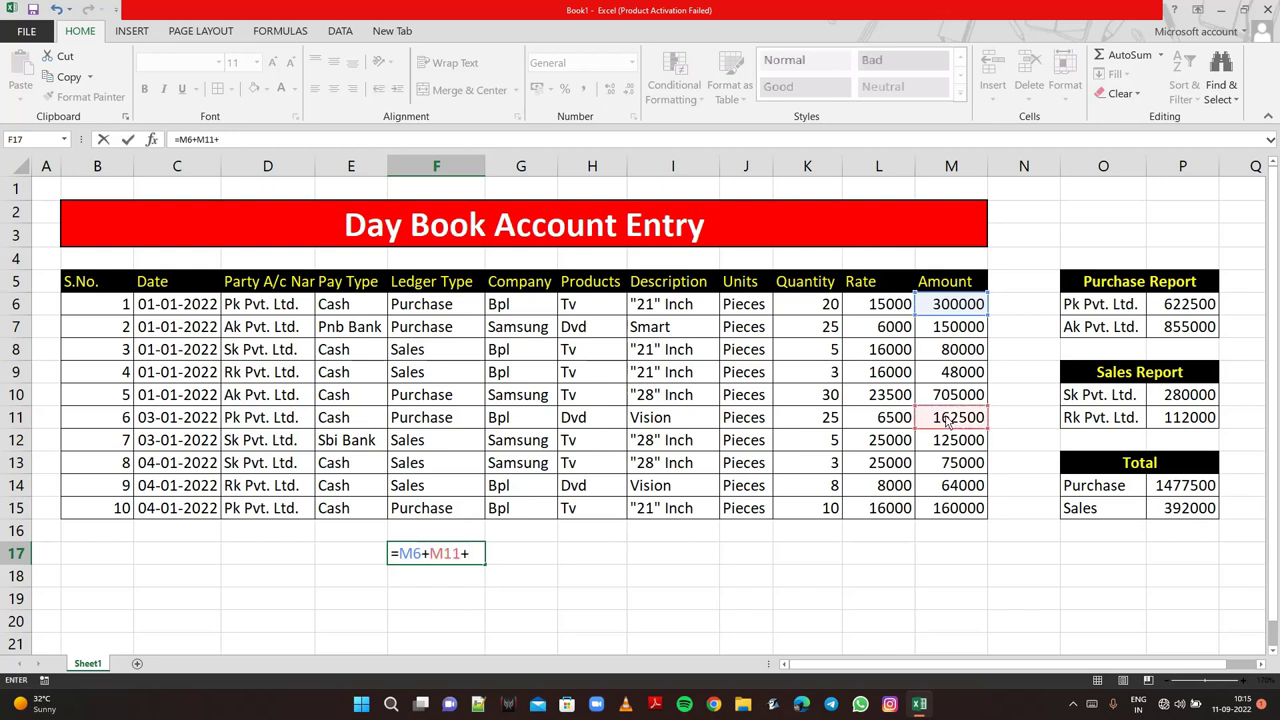
pyautogui.click(958, 515)
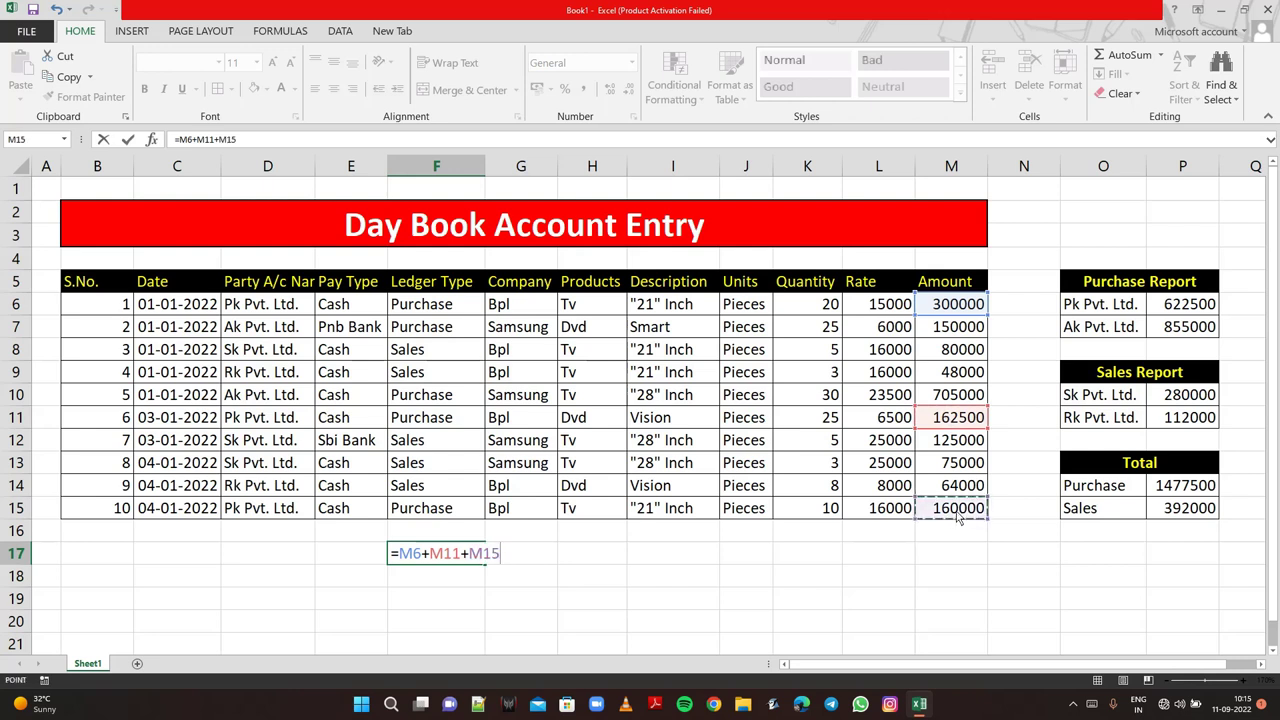
pyautogui.press('Return')
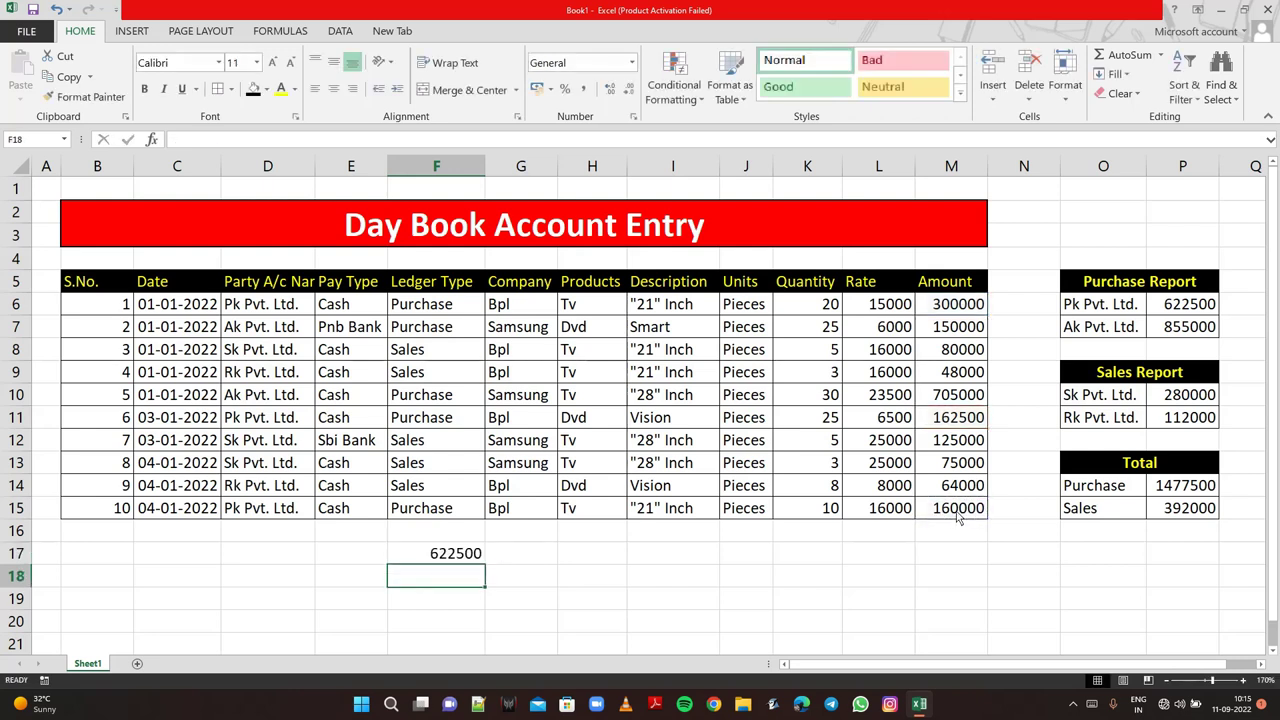
pyautogui.click(477, 562)
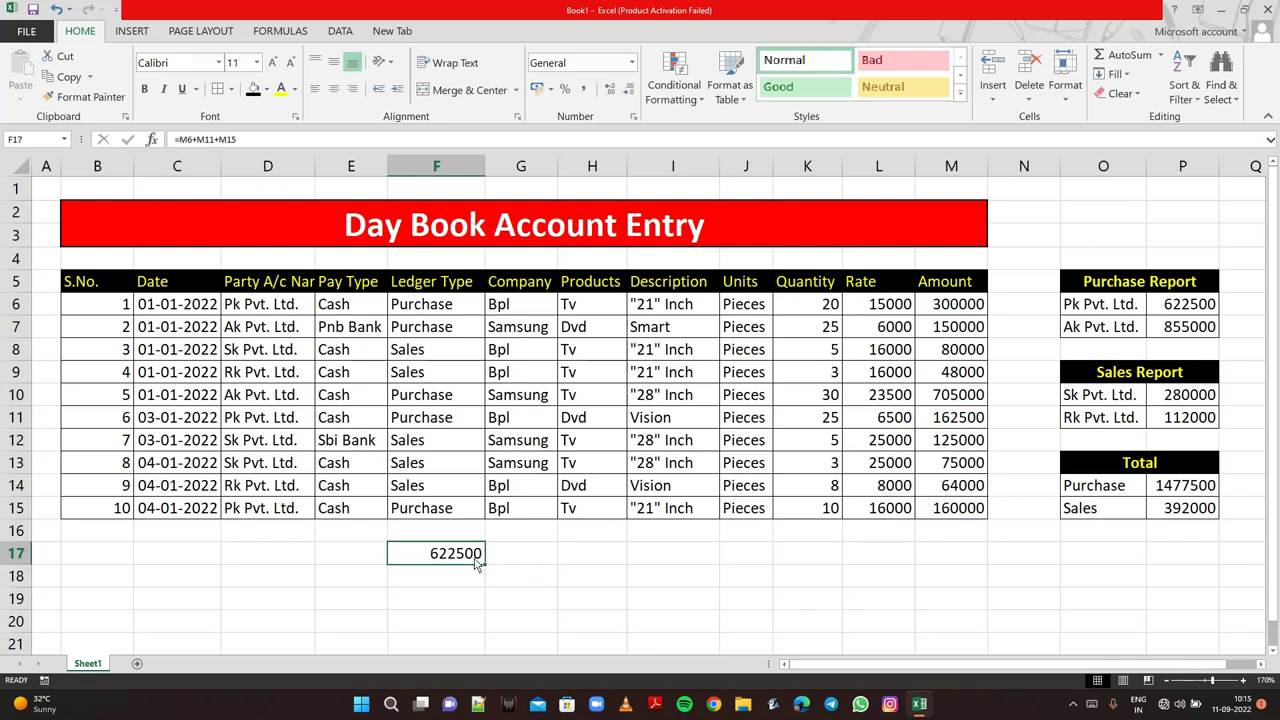
pyautogui.click(553, 570)
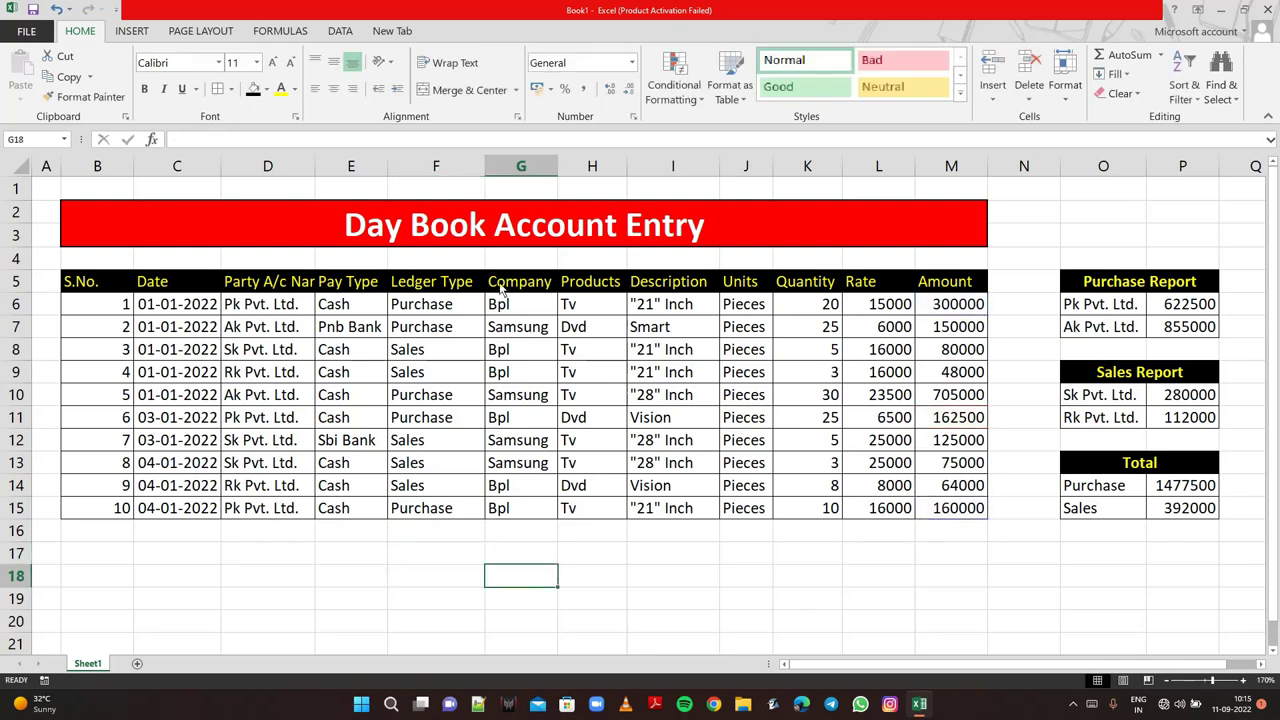
pyautogui.moveTo(118, 286); pyautogui.dragTo(745, 285)
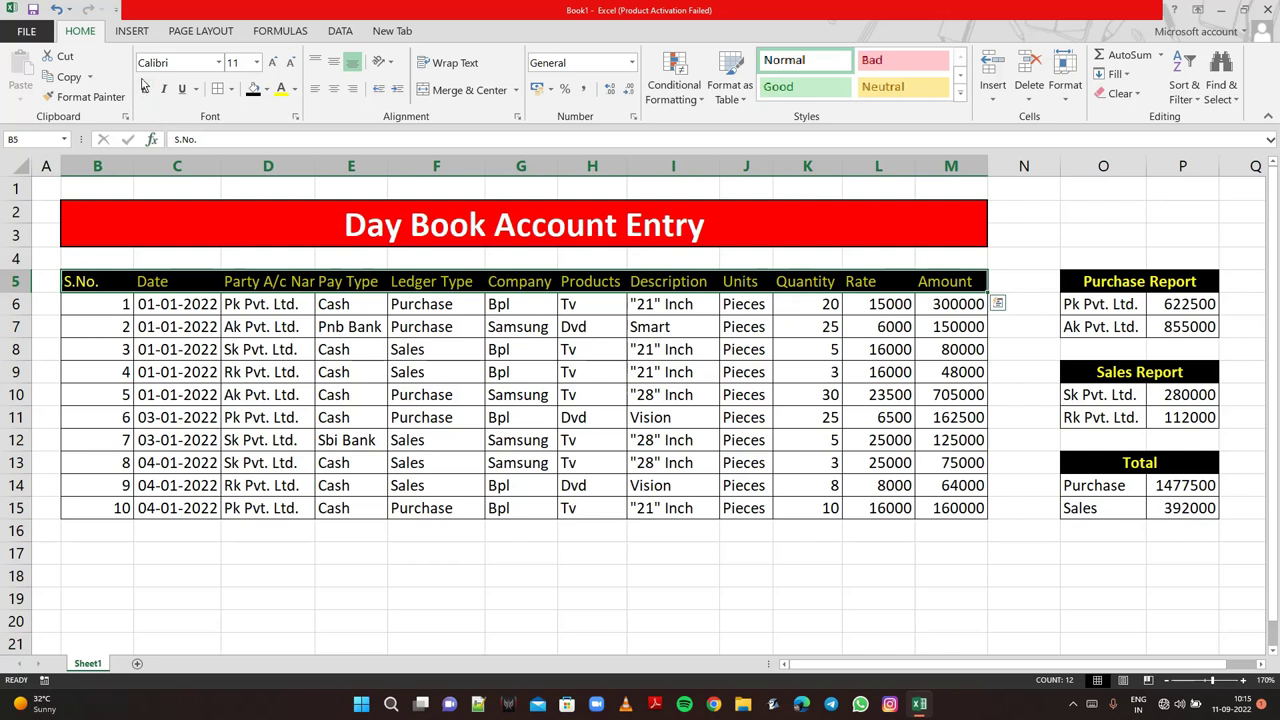
pyautogui.click(785, 605)
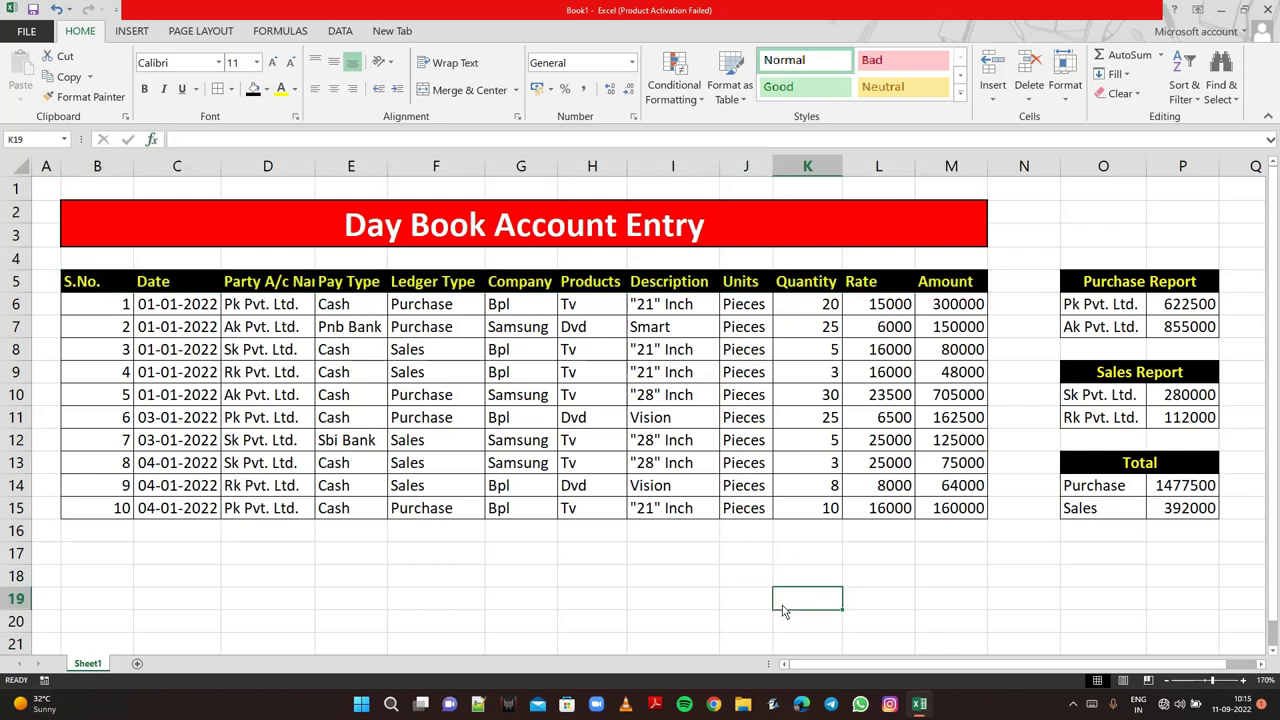